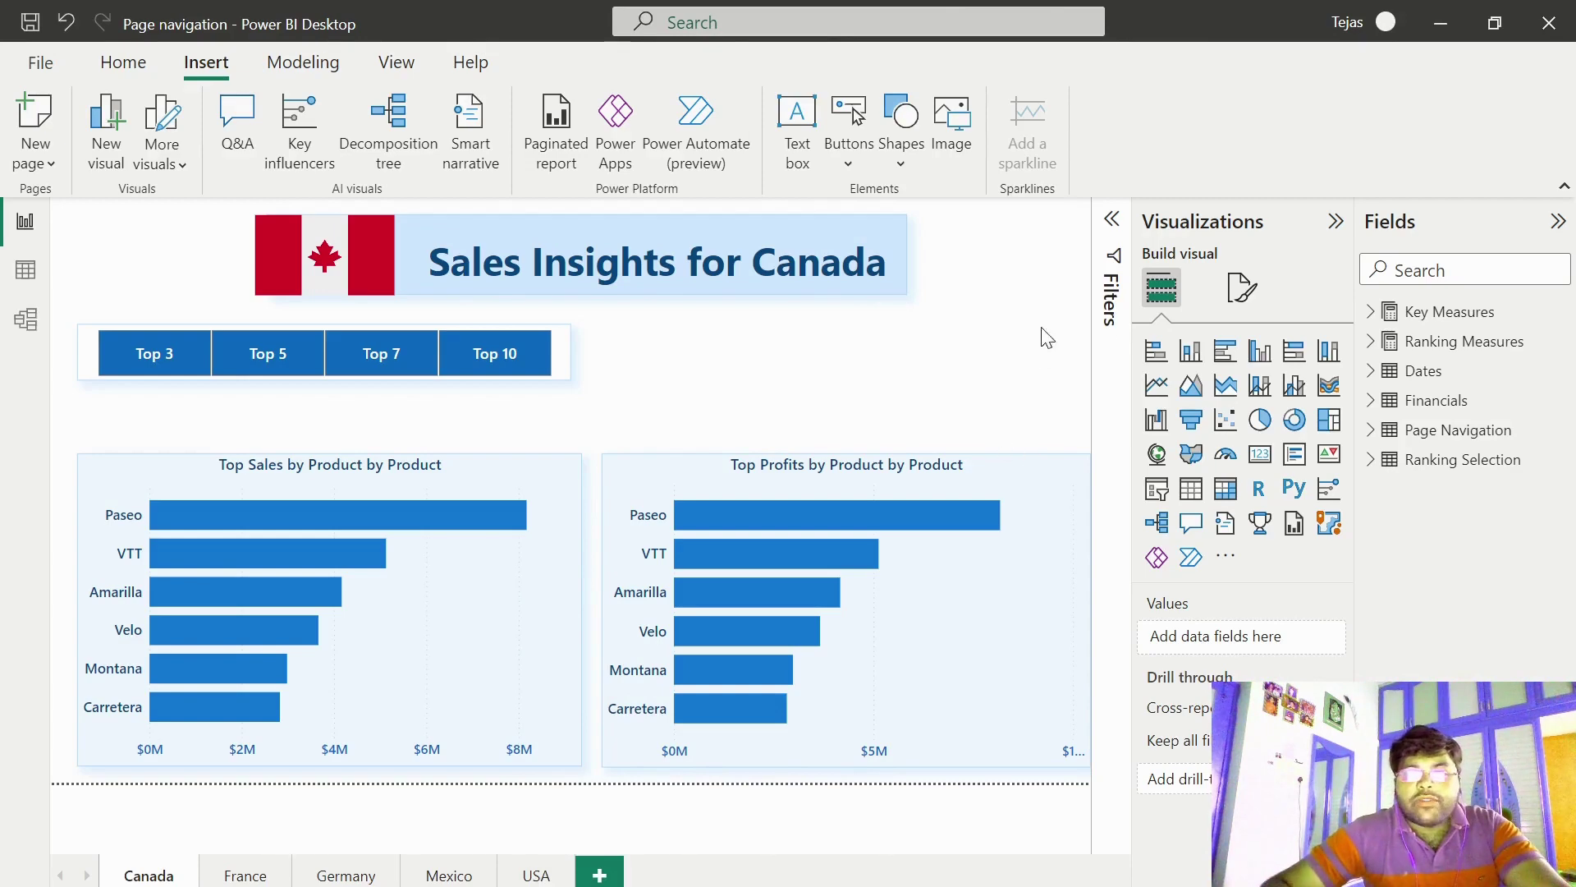
- Switch to Table view and display the Financials table's data after briefly checking the Dates table
left_click(24, 273)
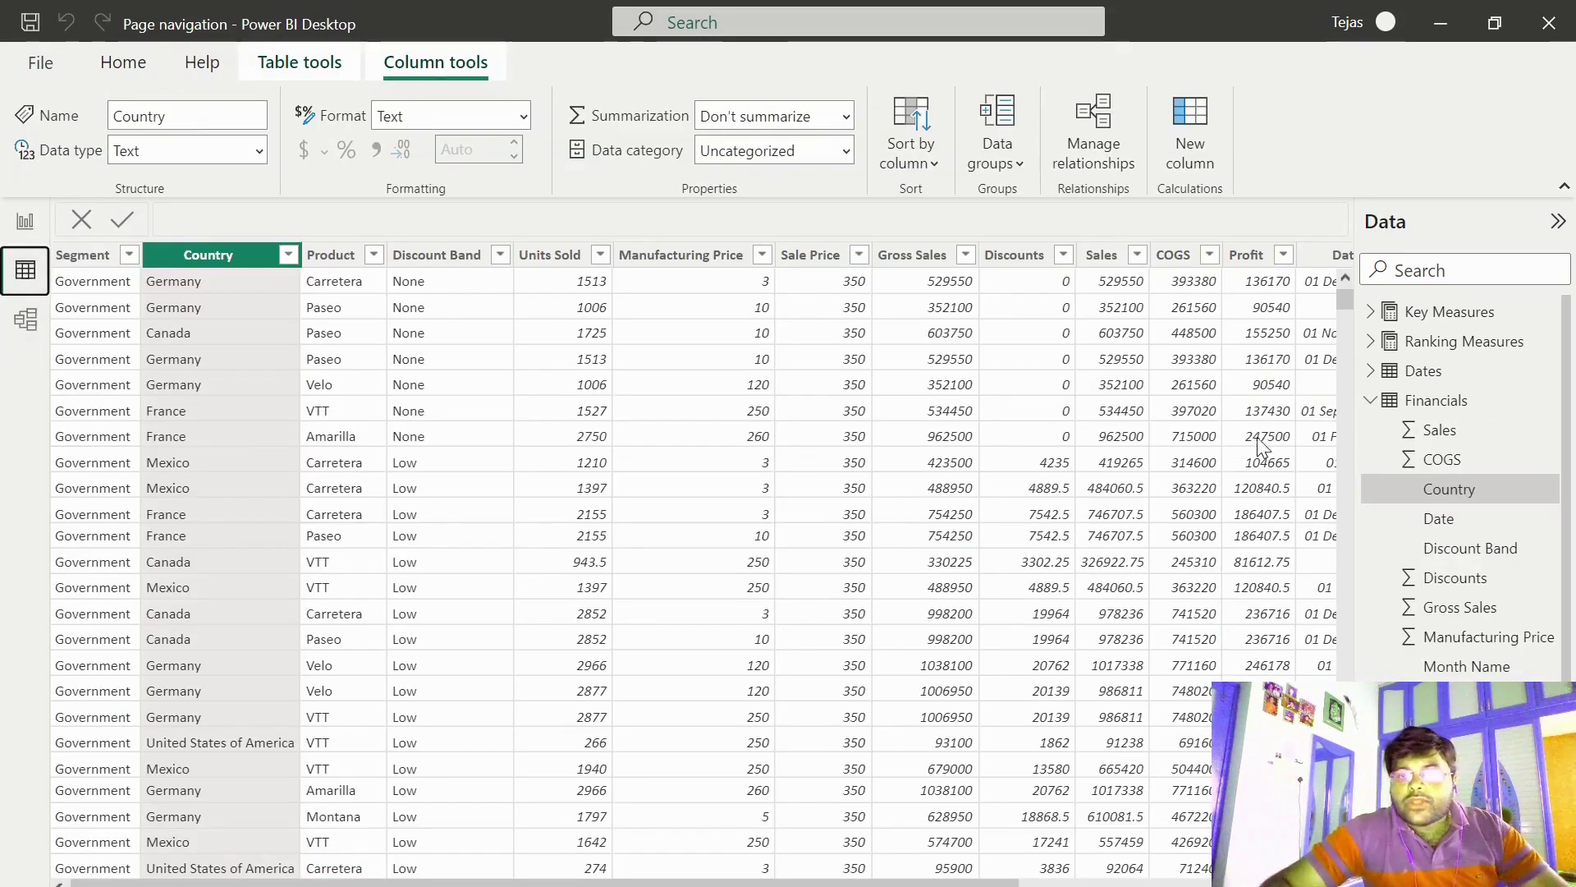
left_click(1370, 401)
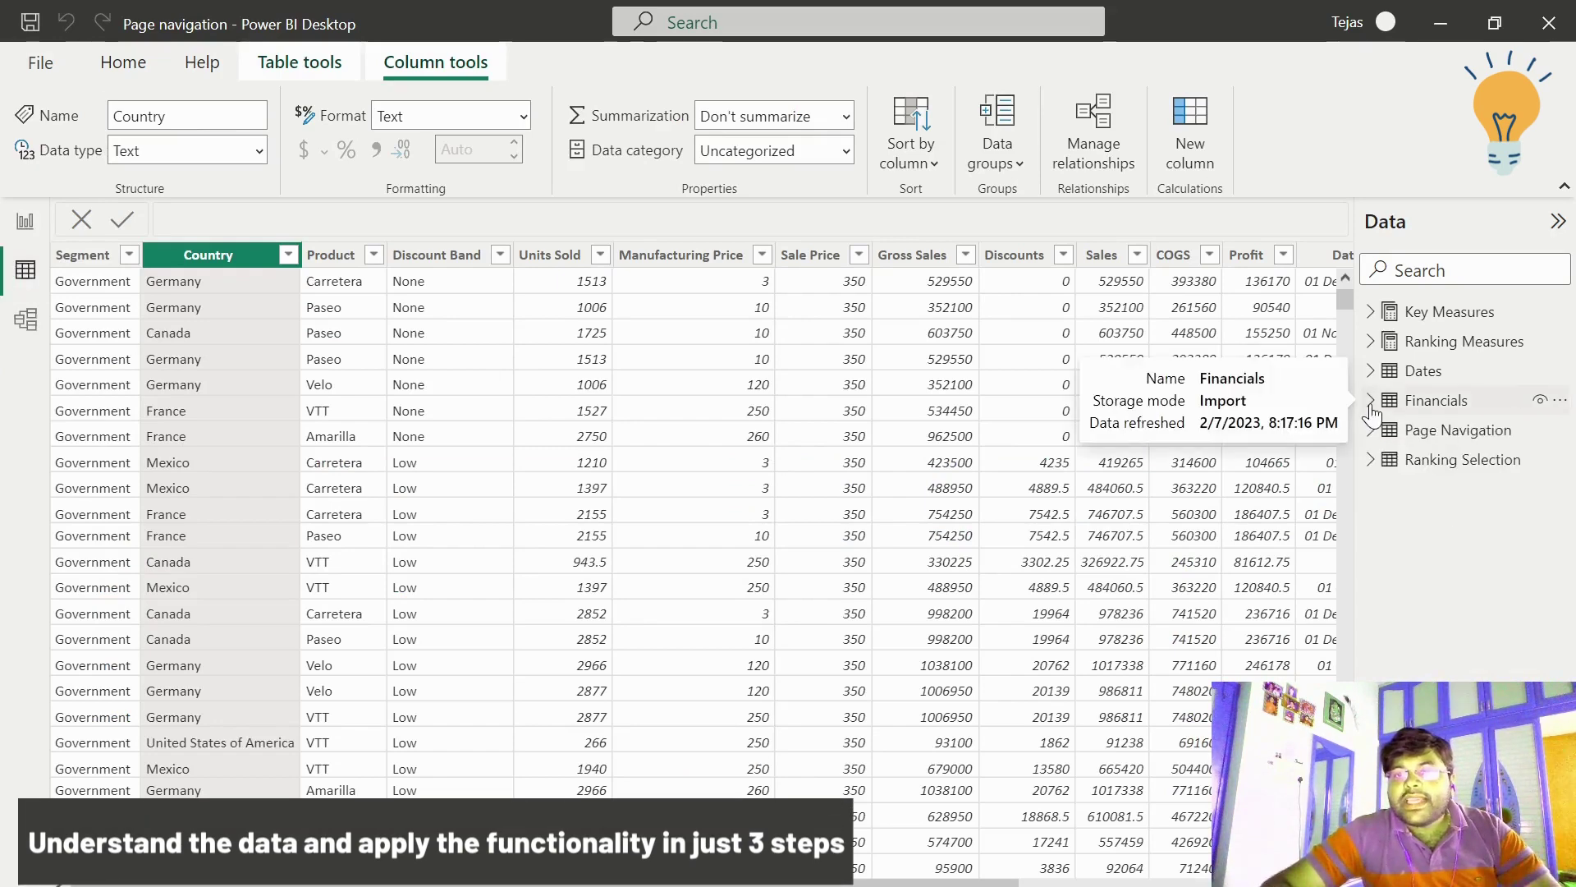
left_click(1442, 401)
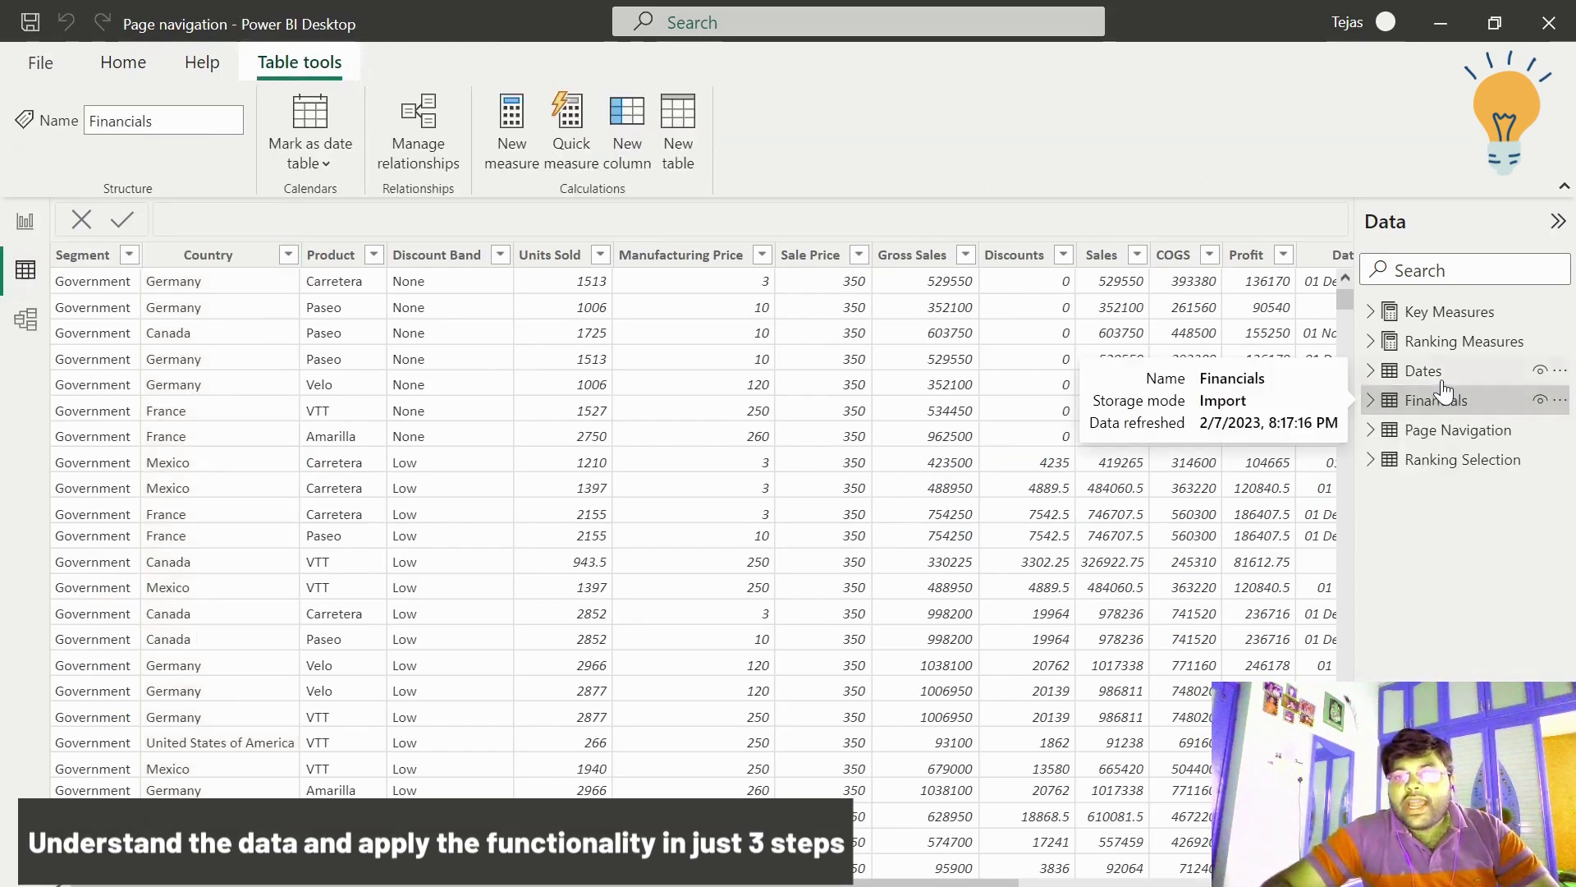
left_click(1442, 378)
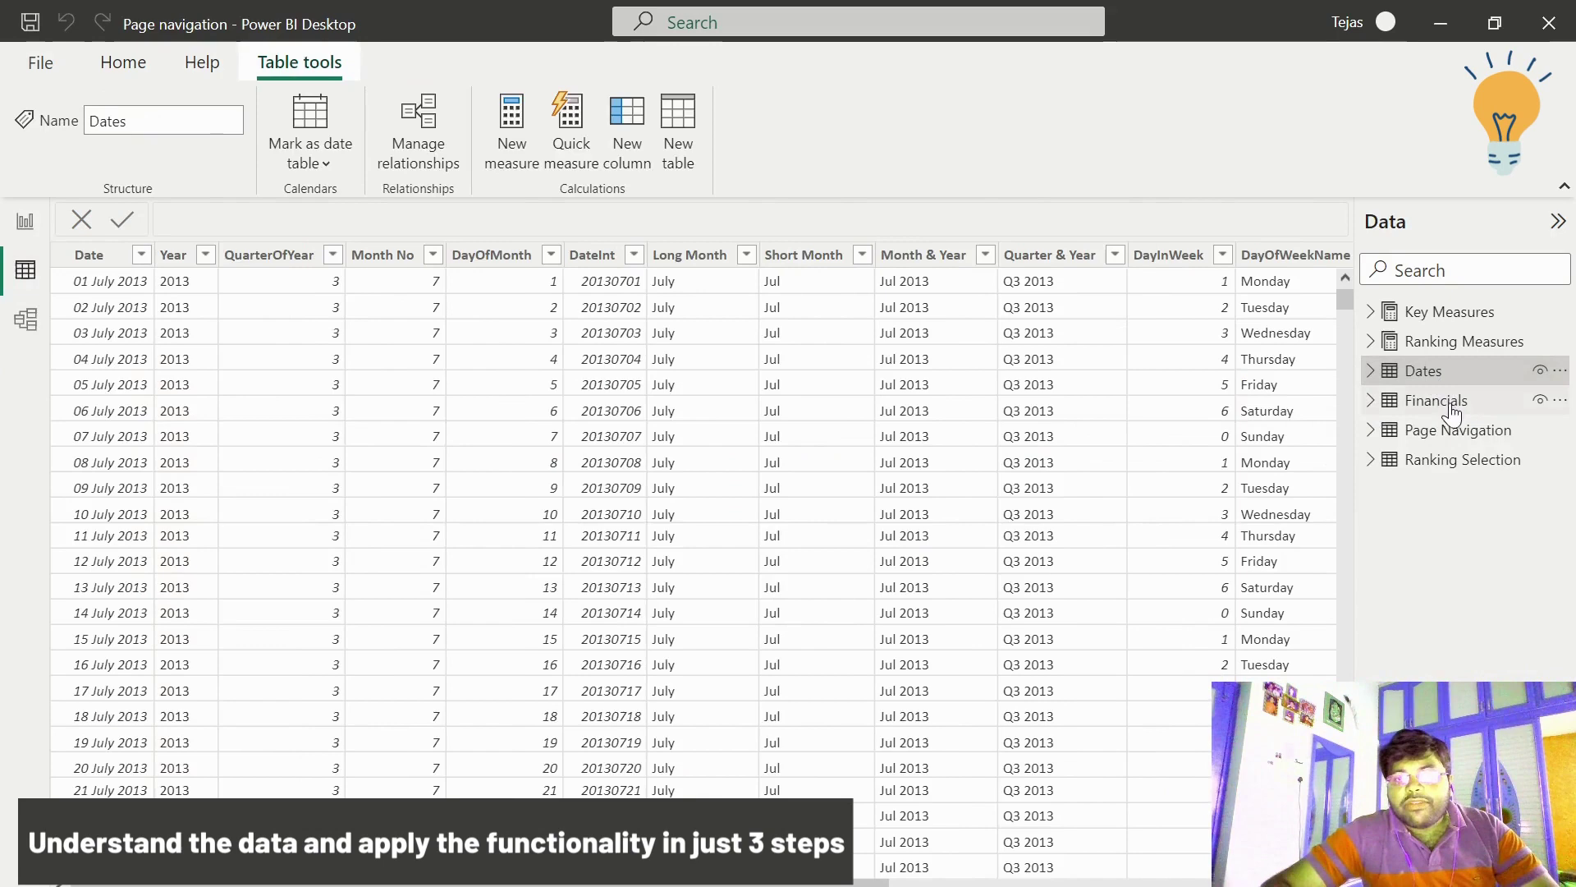
left_click(1451, 410)
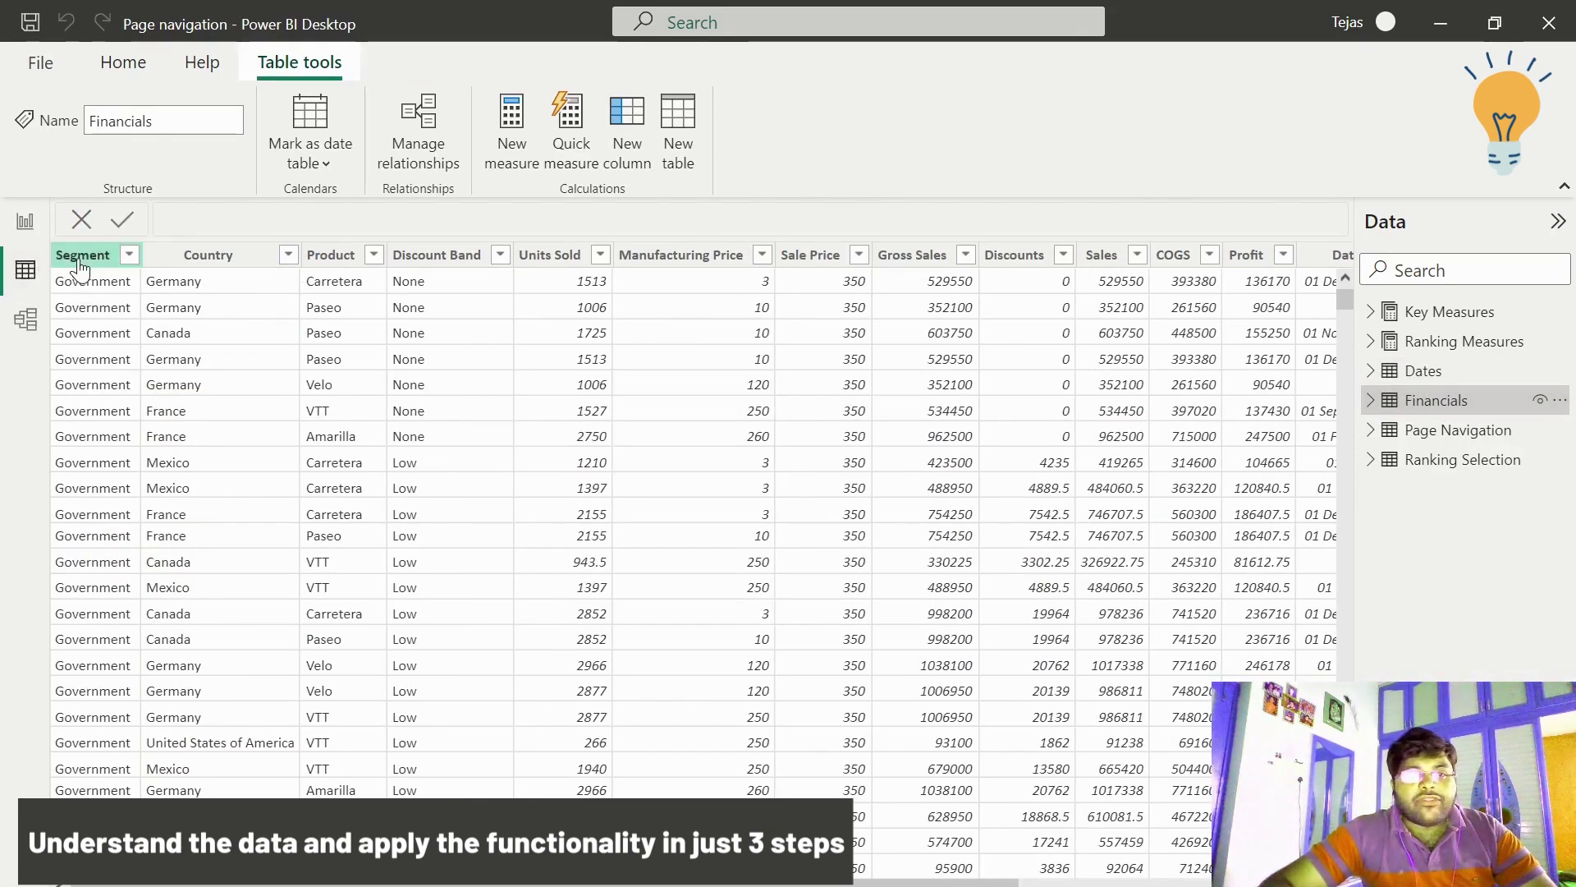
- Inspect the Segment, Country, Product and Discount Band columns, then bring up Segment's filter options
left_click(80, 259)
left_click(184, 260)
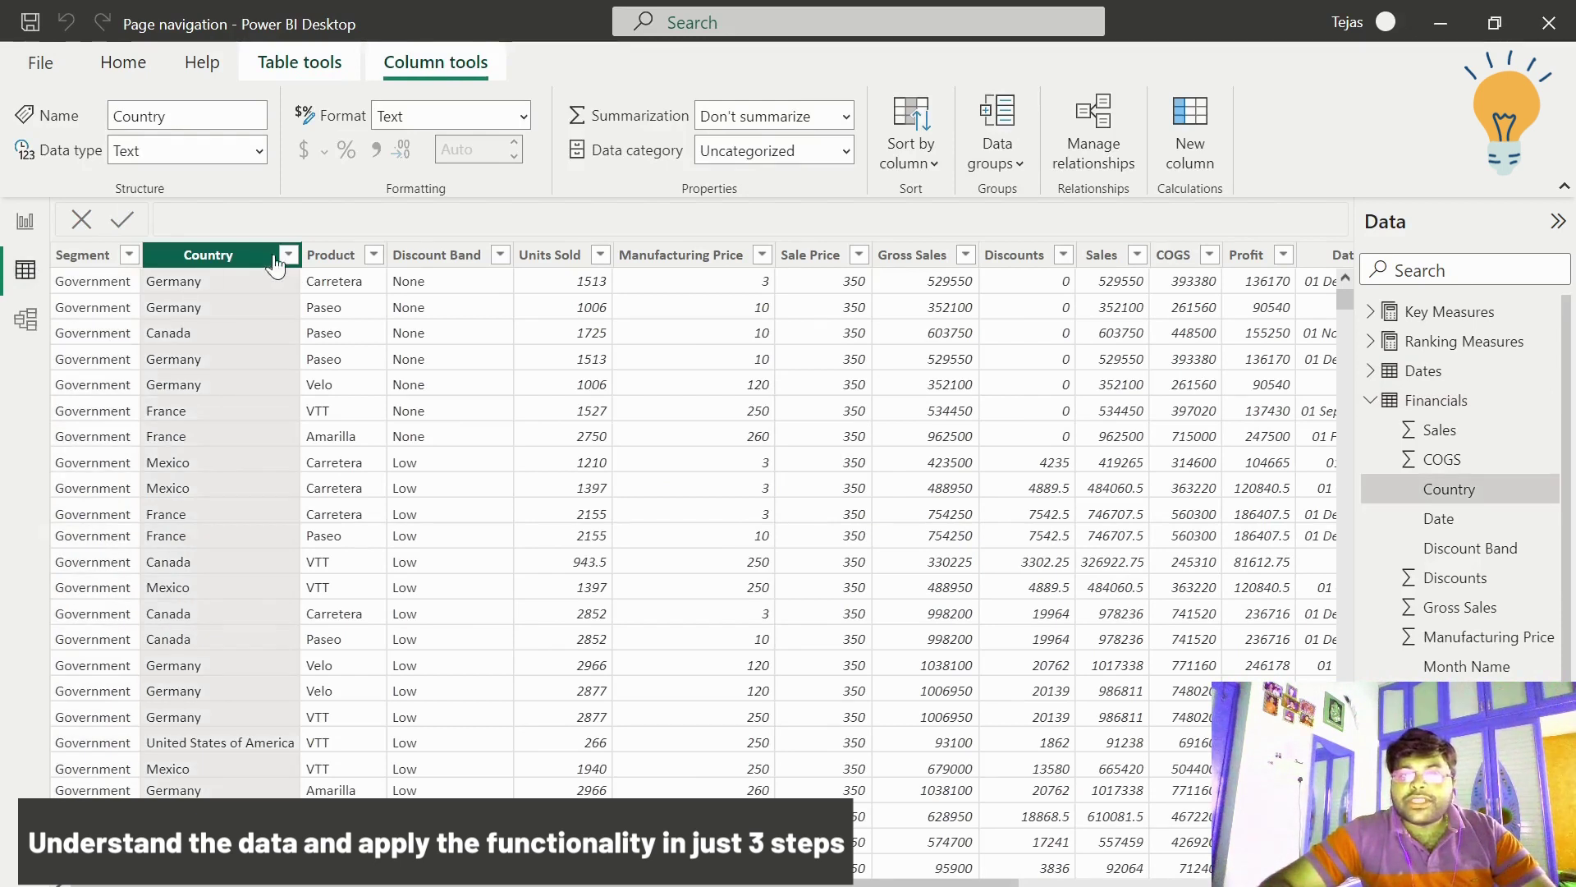
left_click(332, 261)
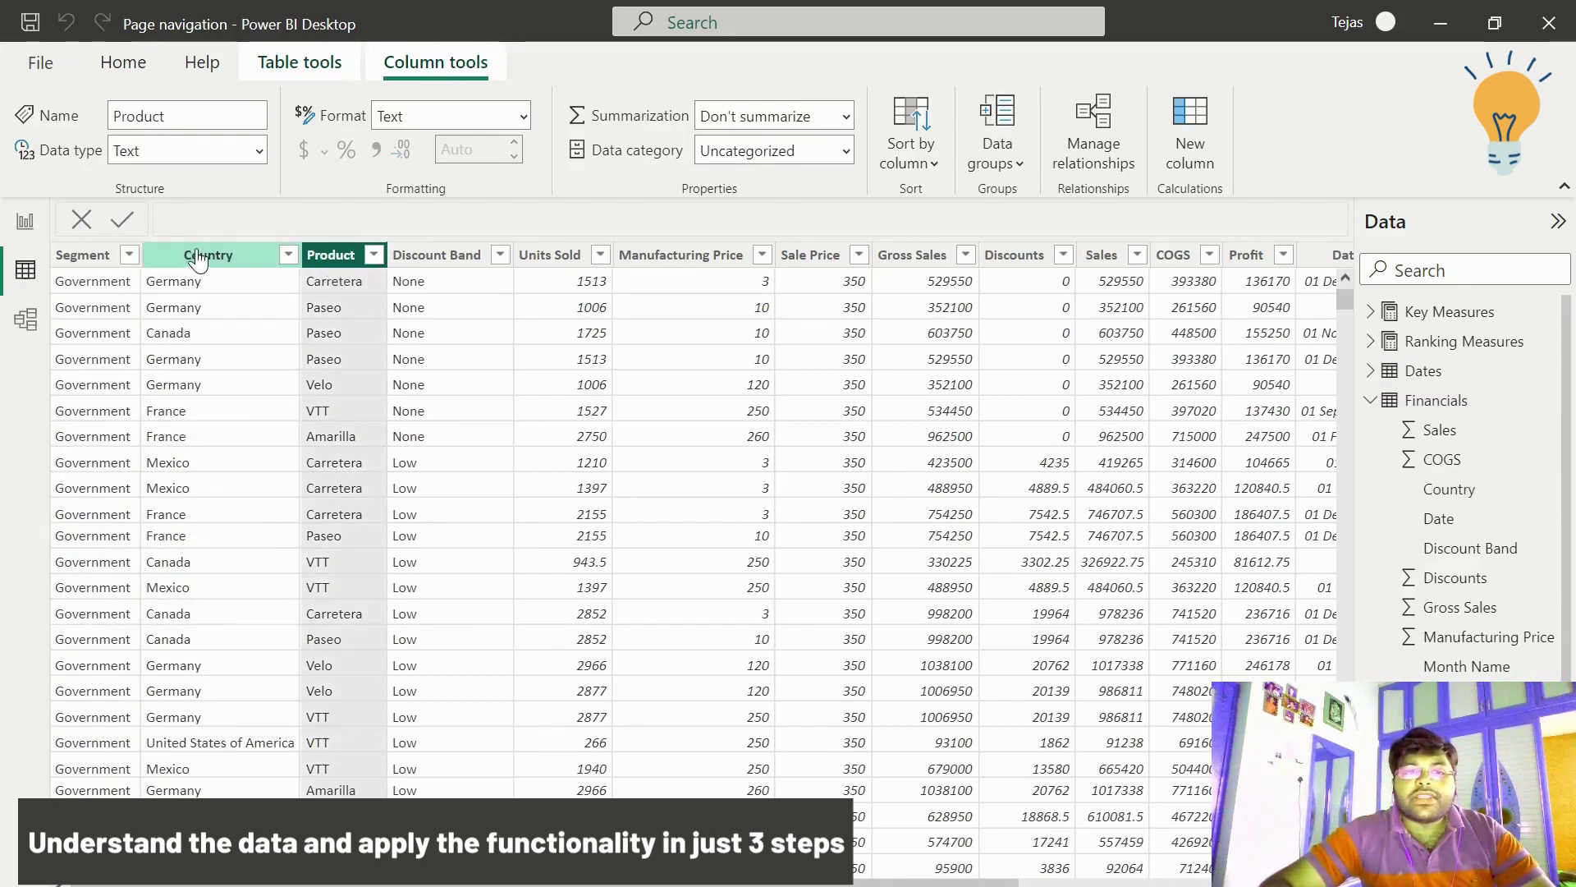
left_click(442, 260)
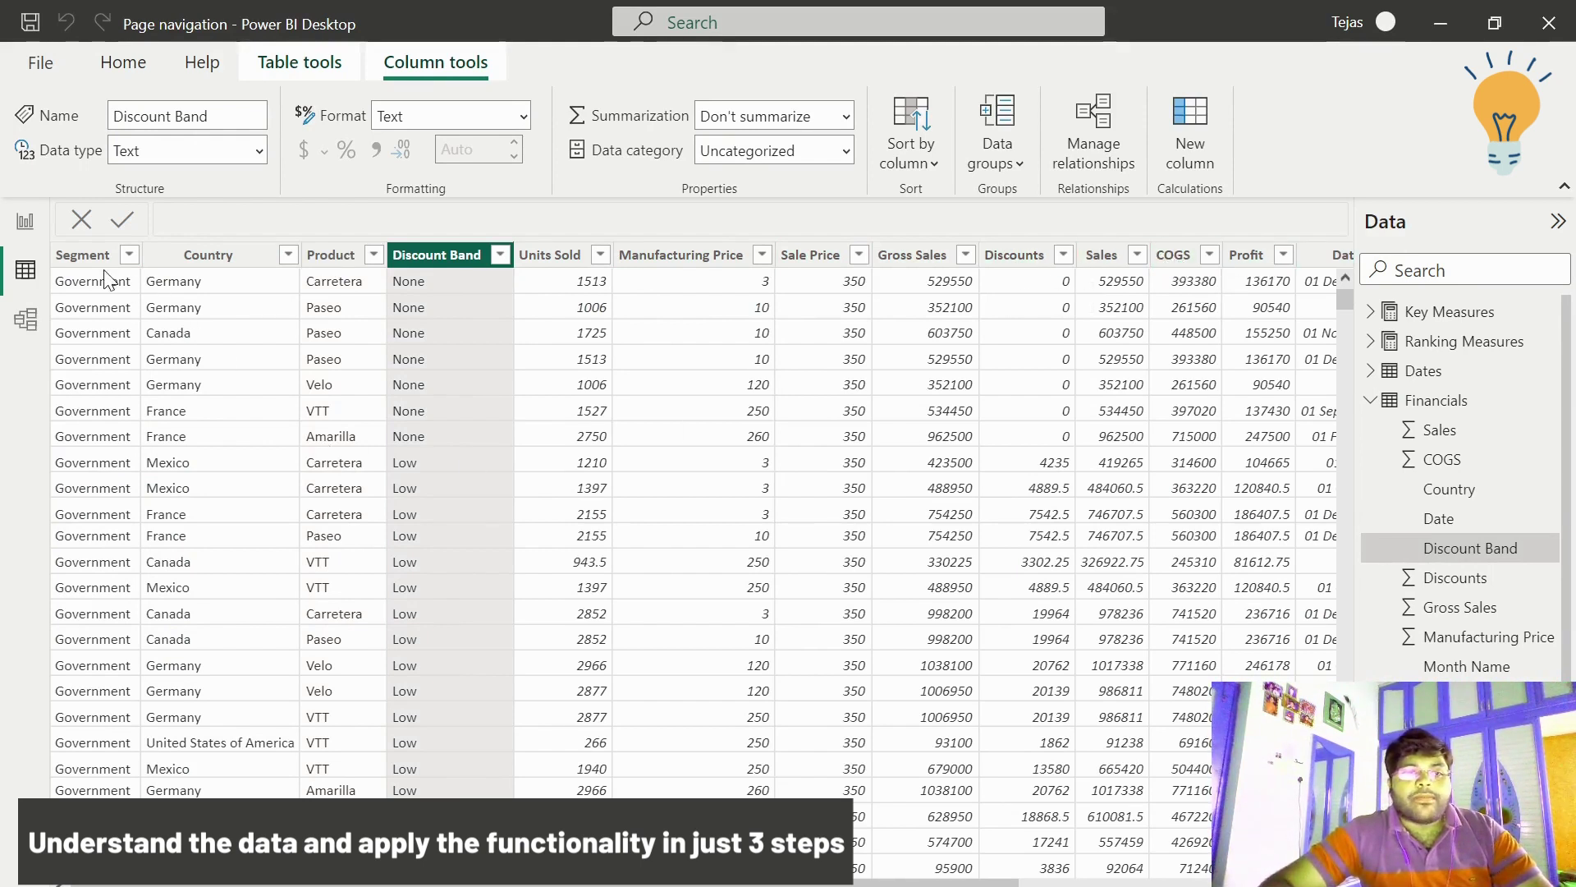
left_click(82, 257)
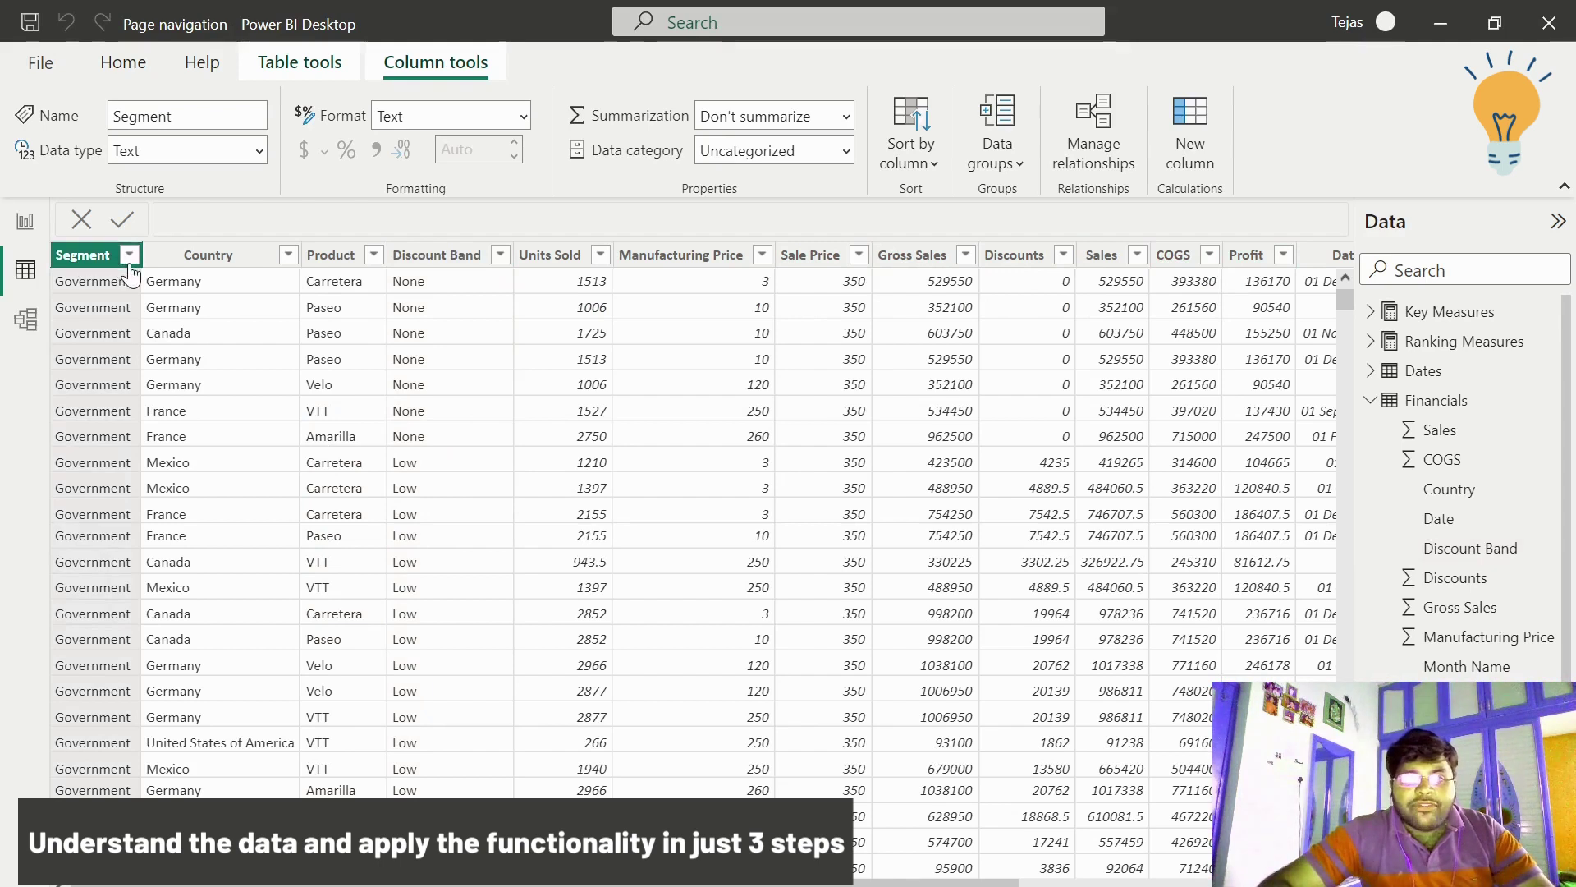
left_click(129, 258)
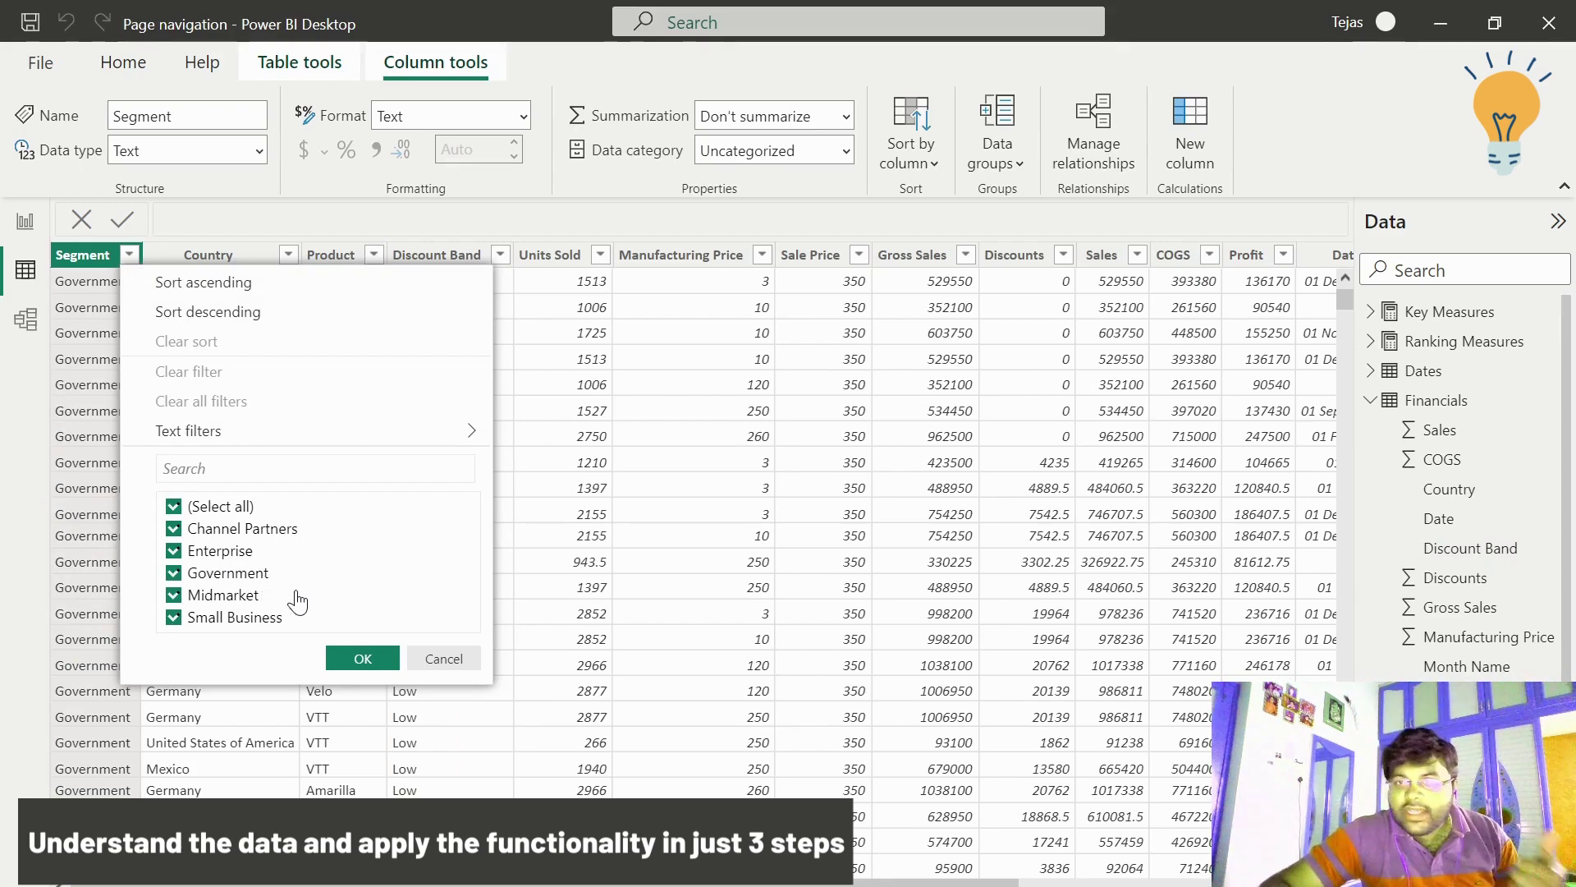
- Close the Segment filter and look over the Country filter options without changing them
left_click(432, 663)
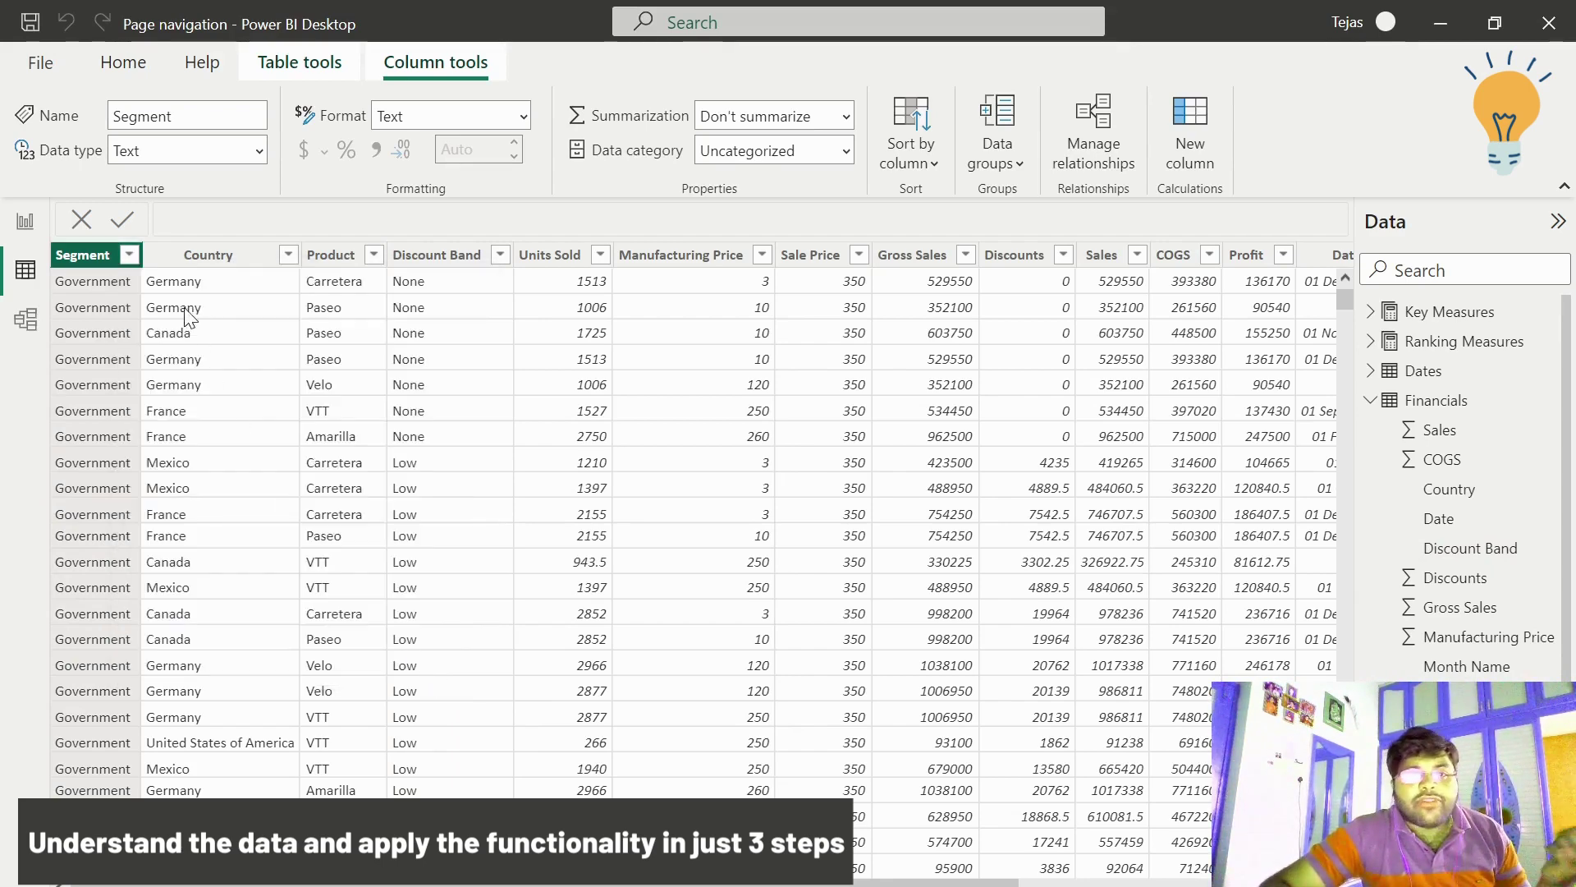
left_click(202, 259)
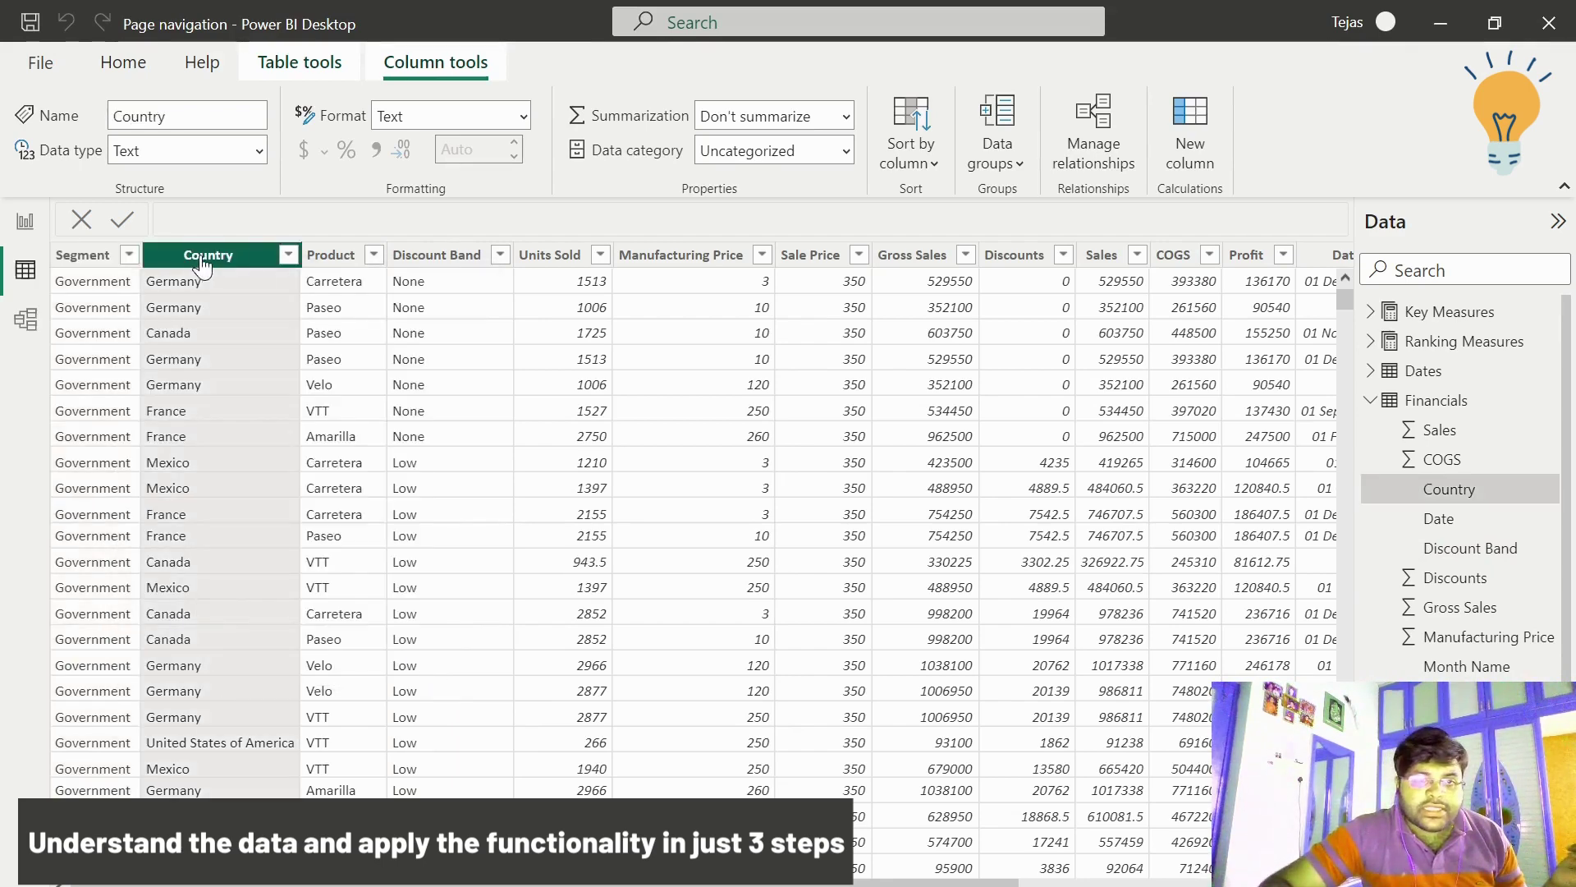
left_click(288, 255)
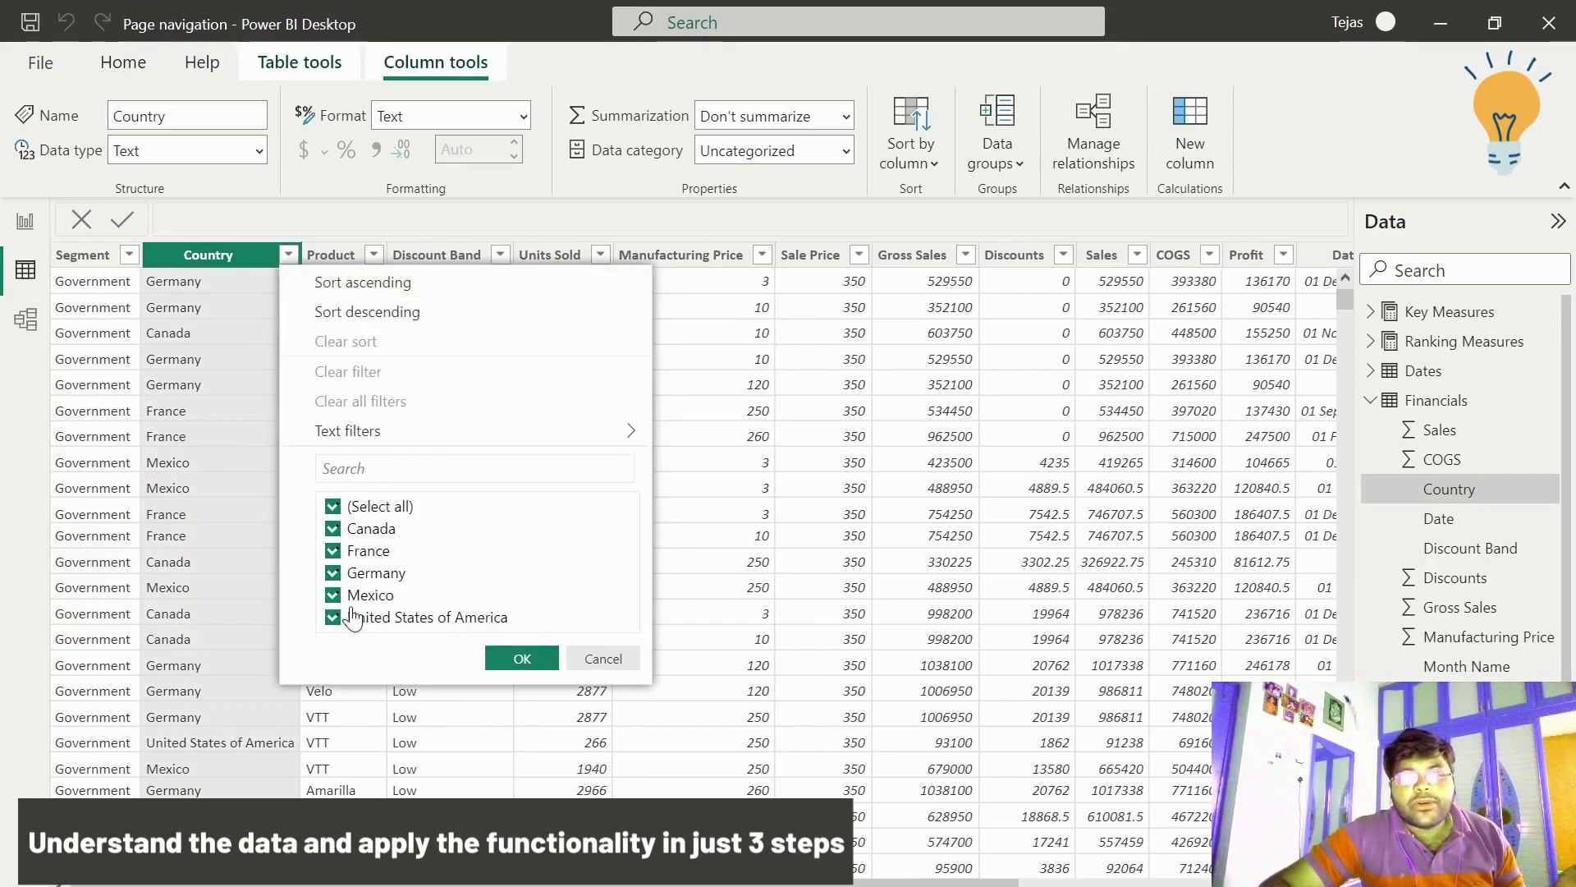
left_click(602, 659)
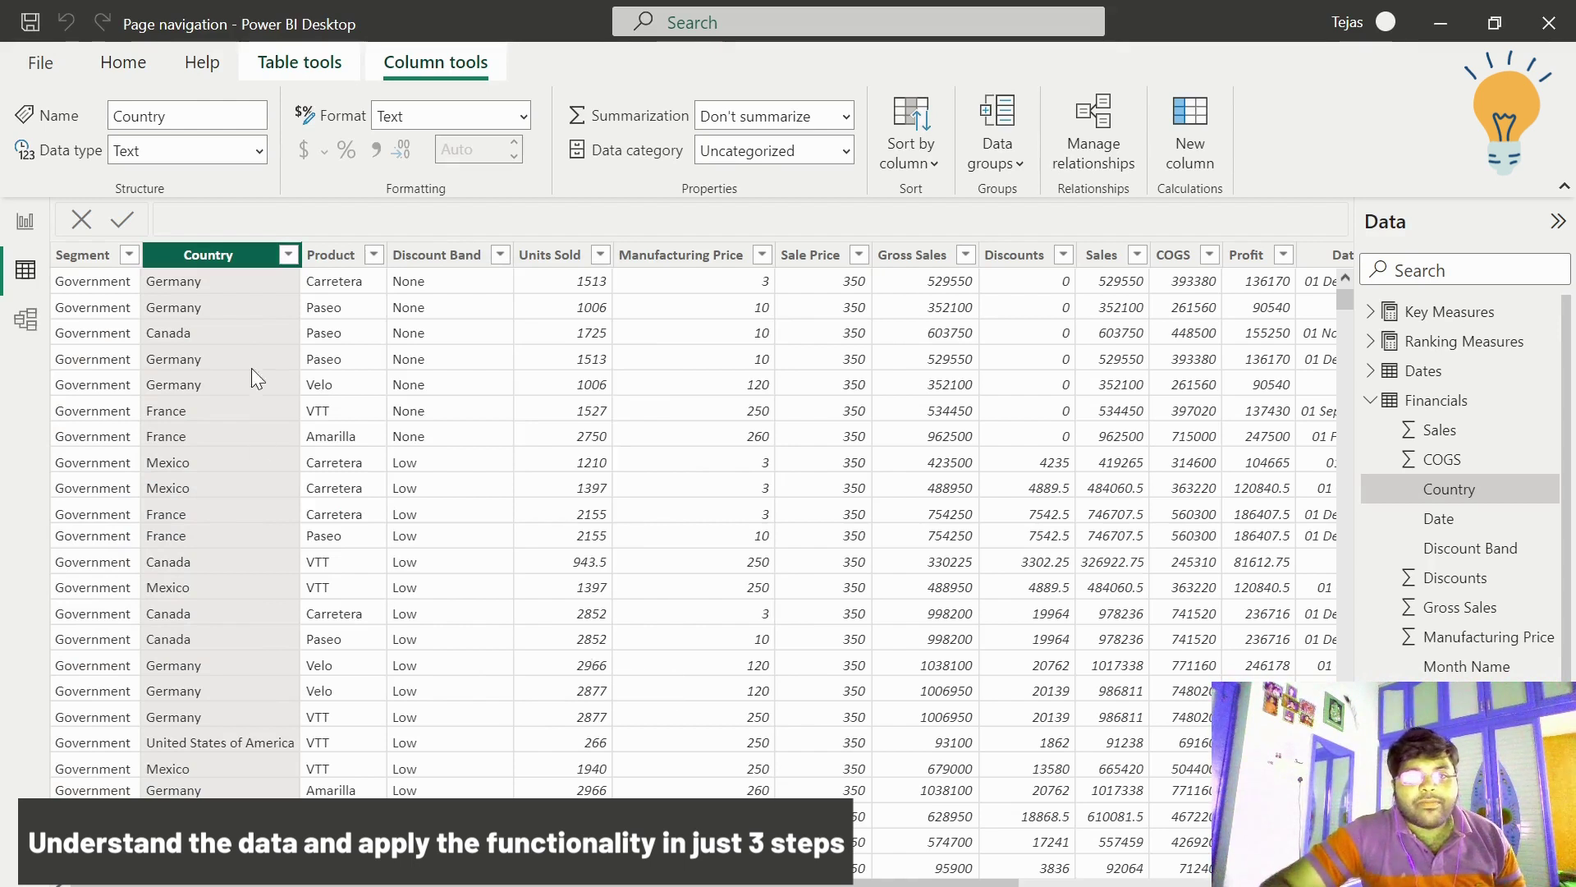
left_click(339, 264)
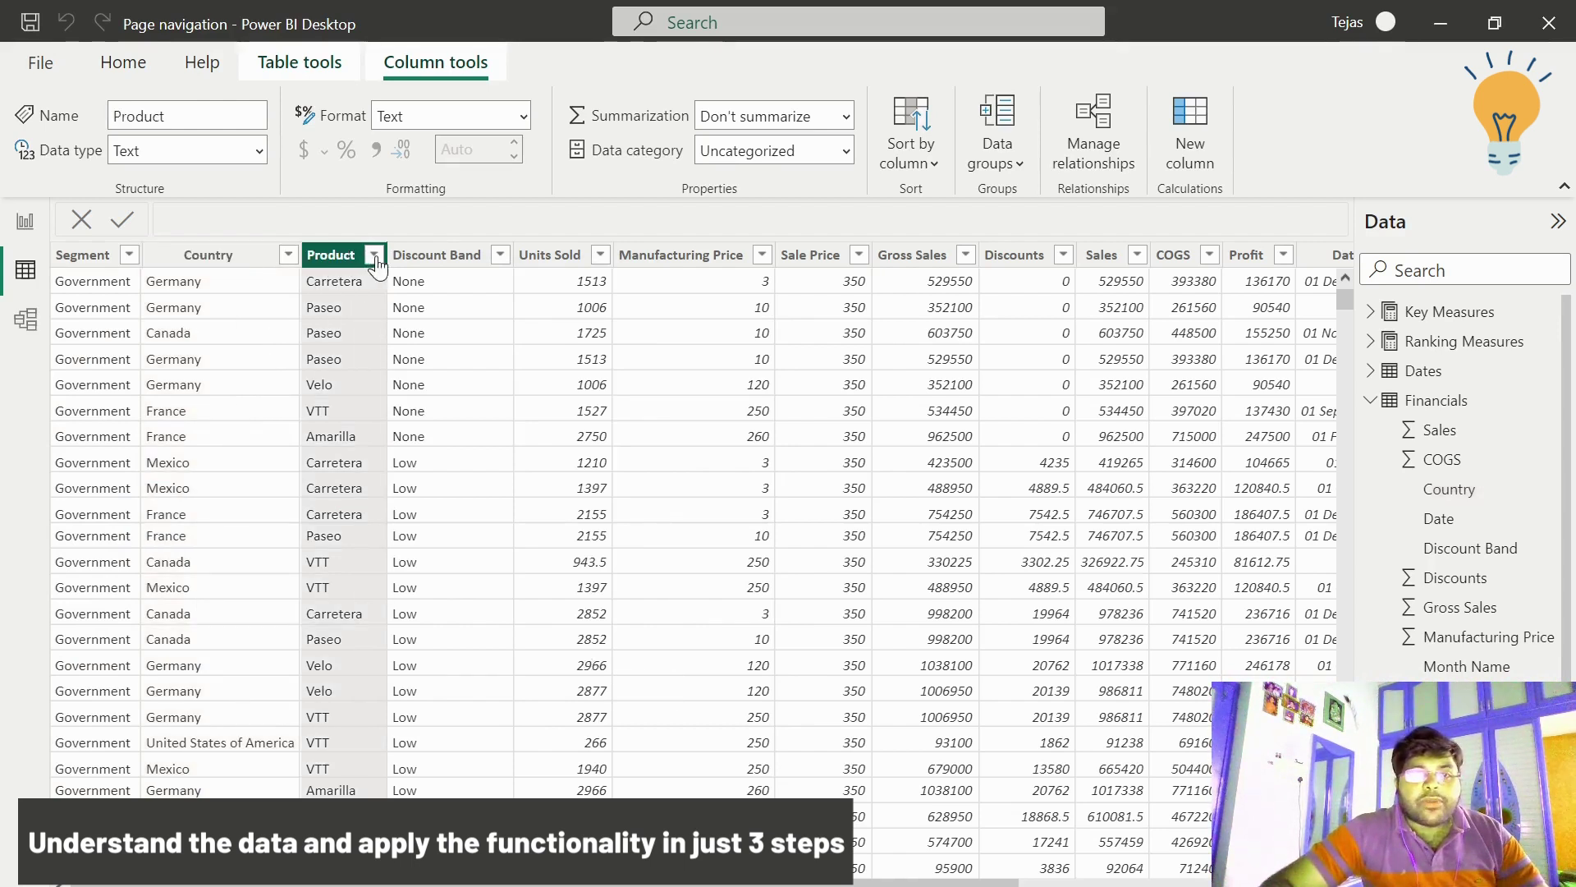
left_click(218, 259)
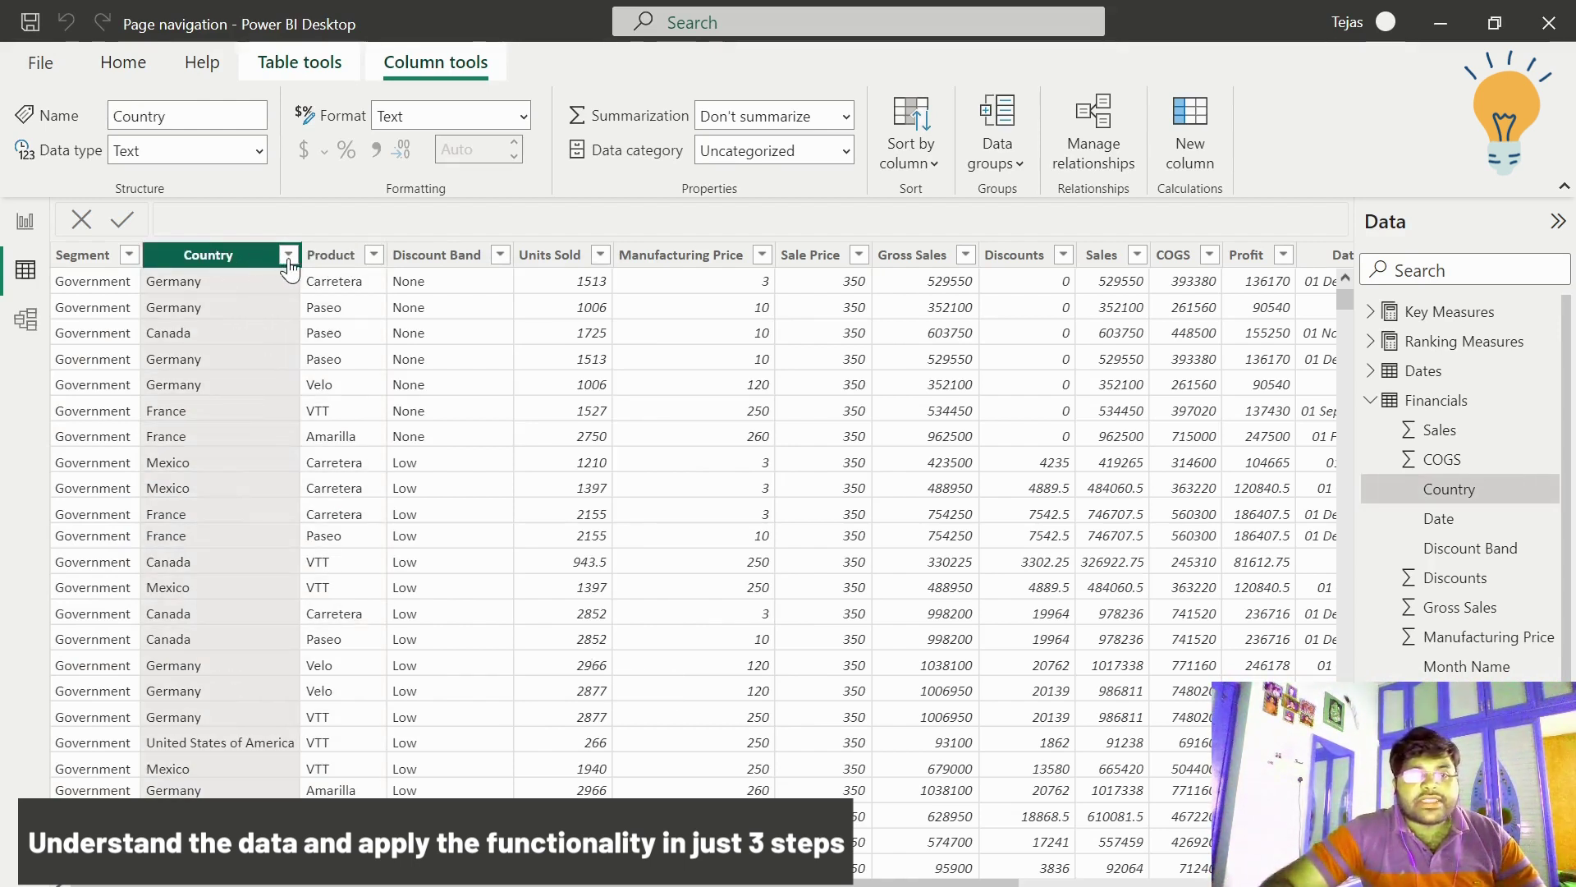
- Filter the Country column to show only Canada rows
left_click(291, 260)
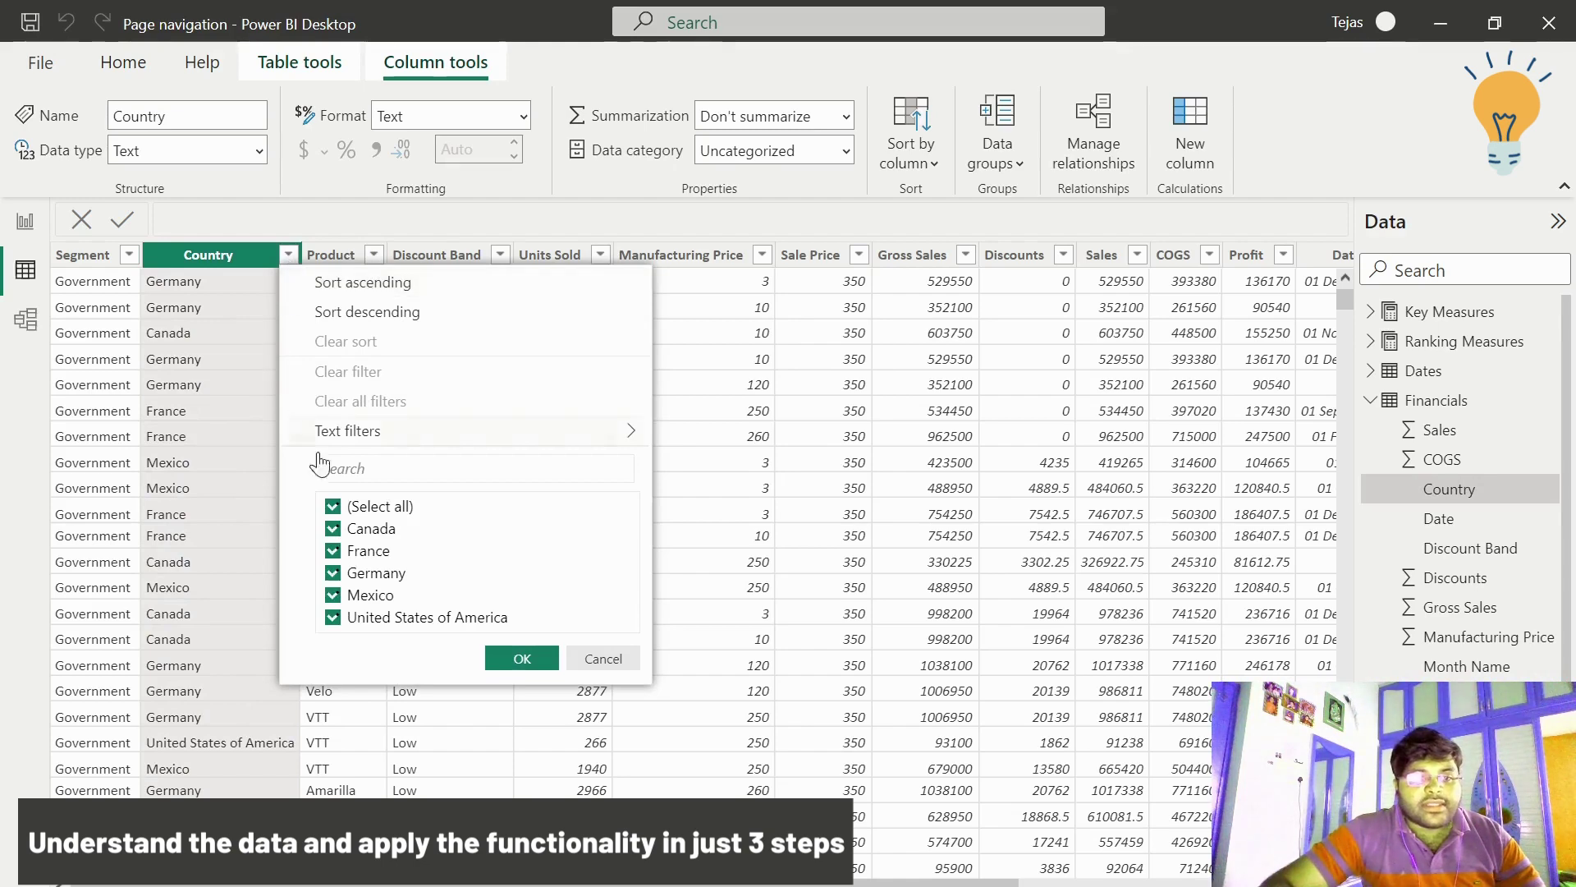
left_click(333, 506)
left_click(333, 529)
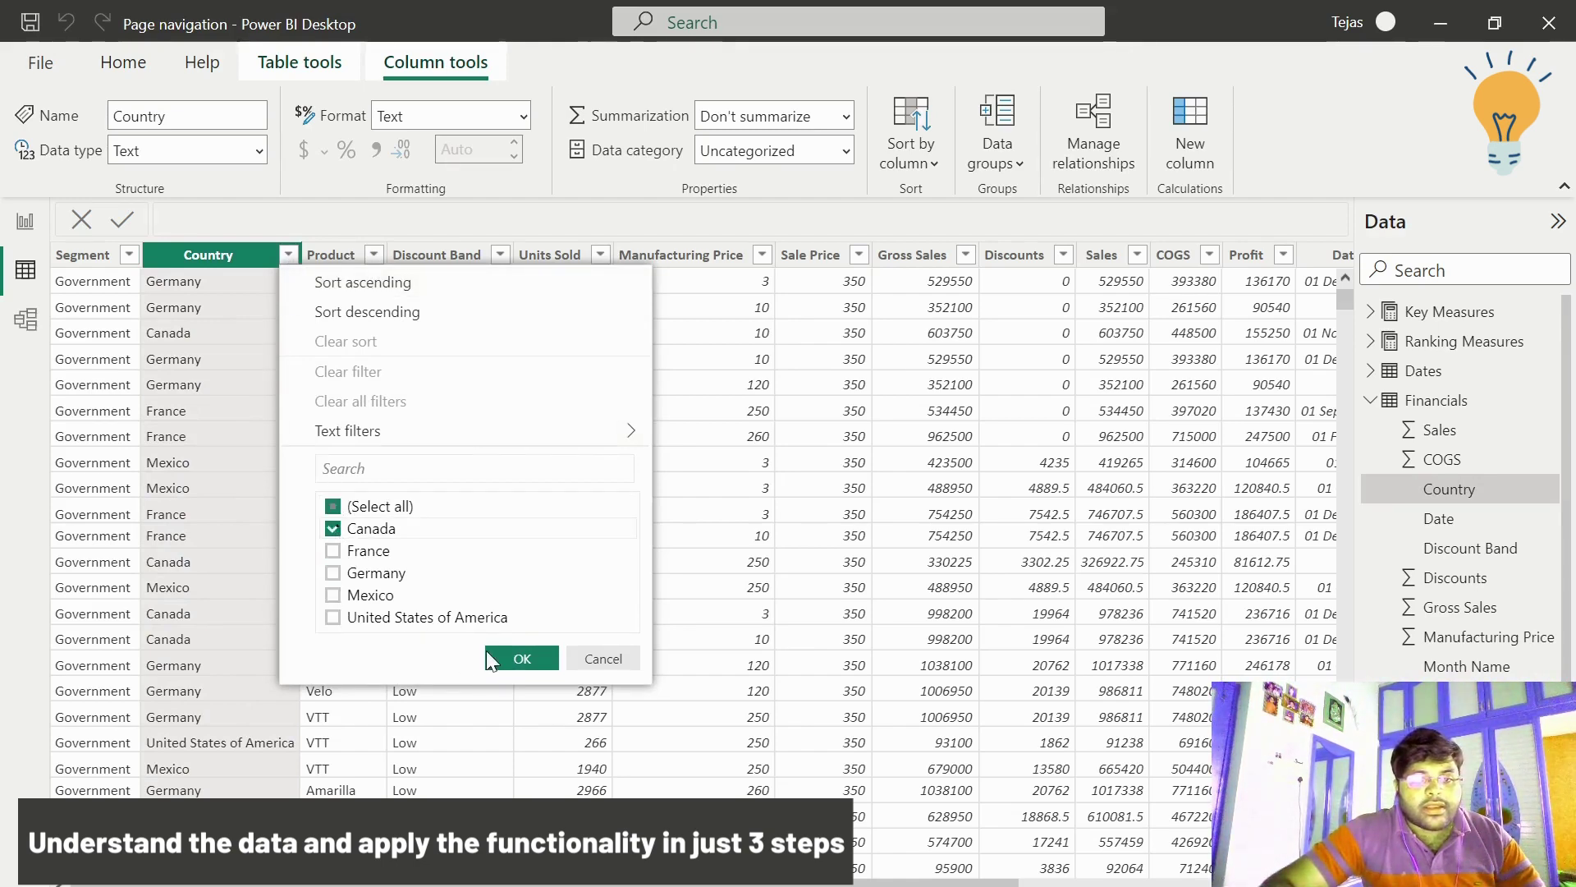
left_click(520, 660)
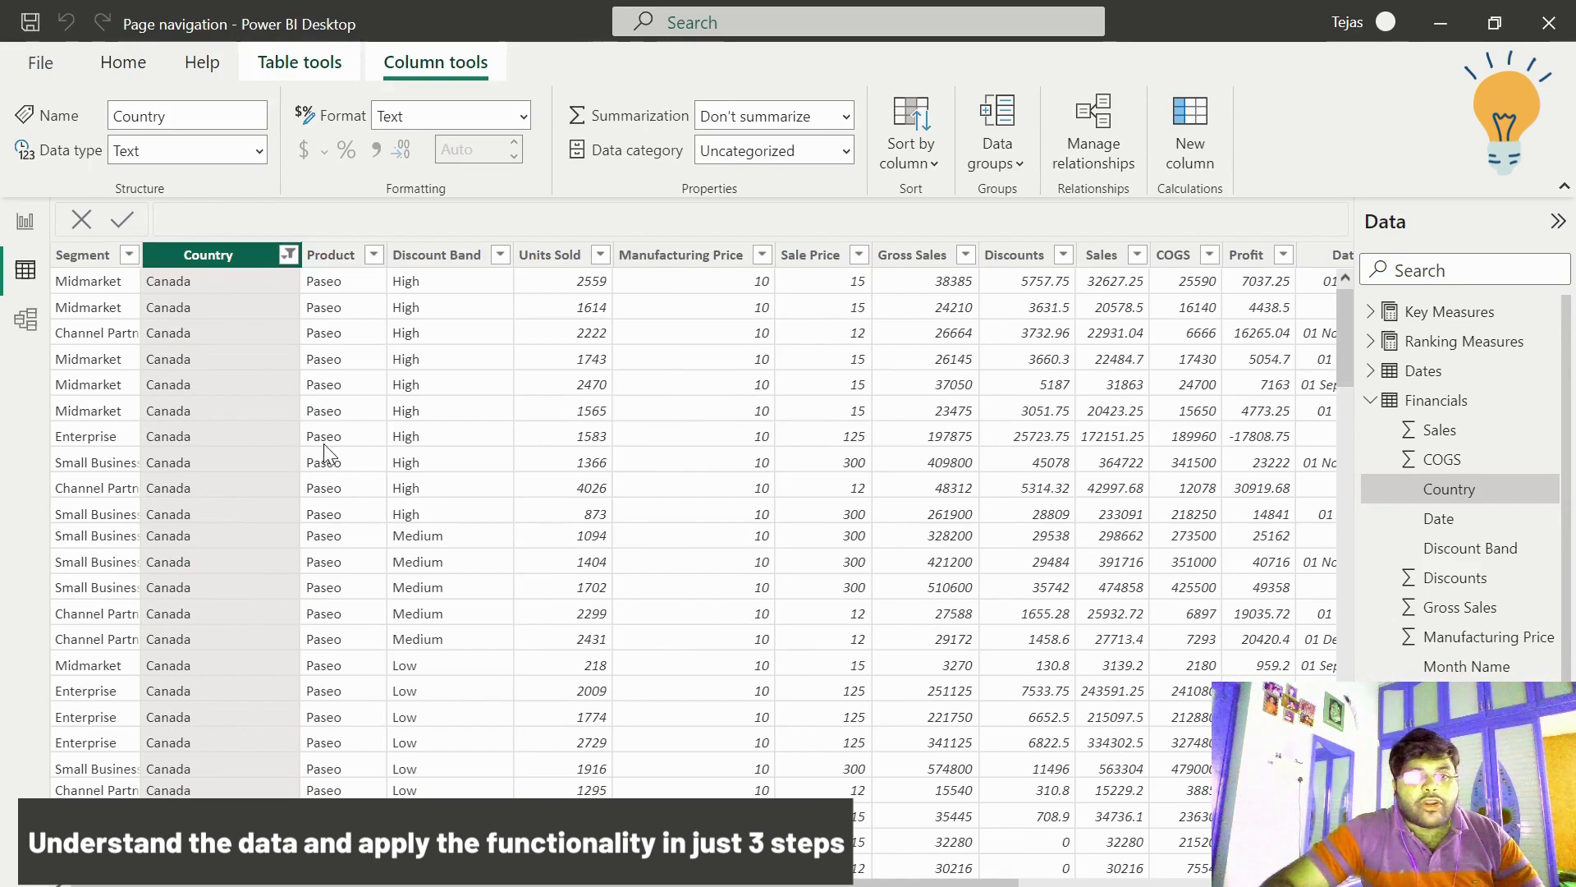
- Reopen the Country filter, toggle all five countries, and close it without applying changes
left_click(289, 256)
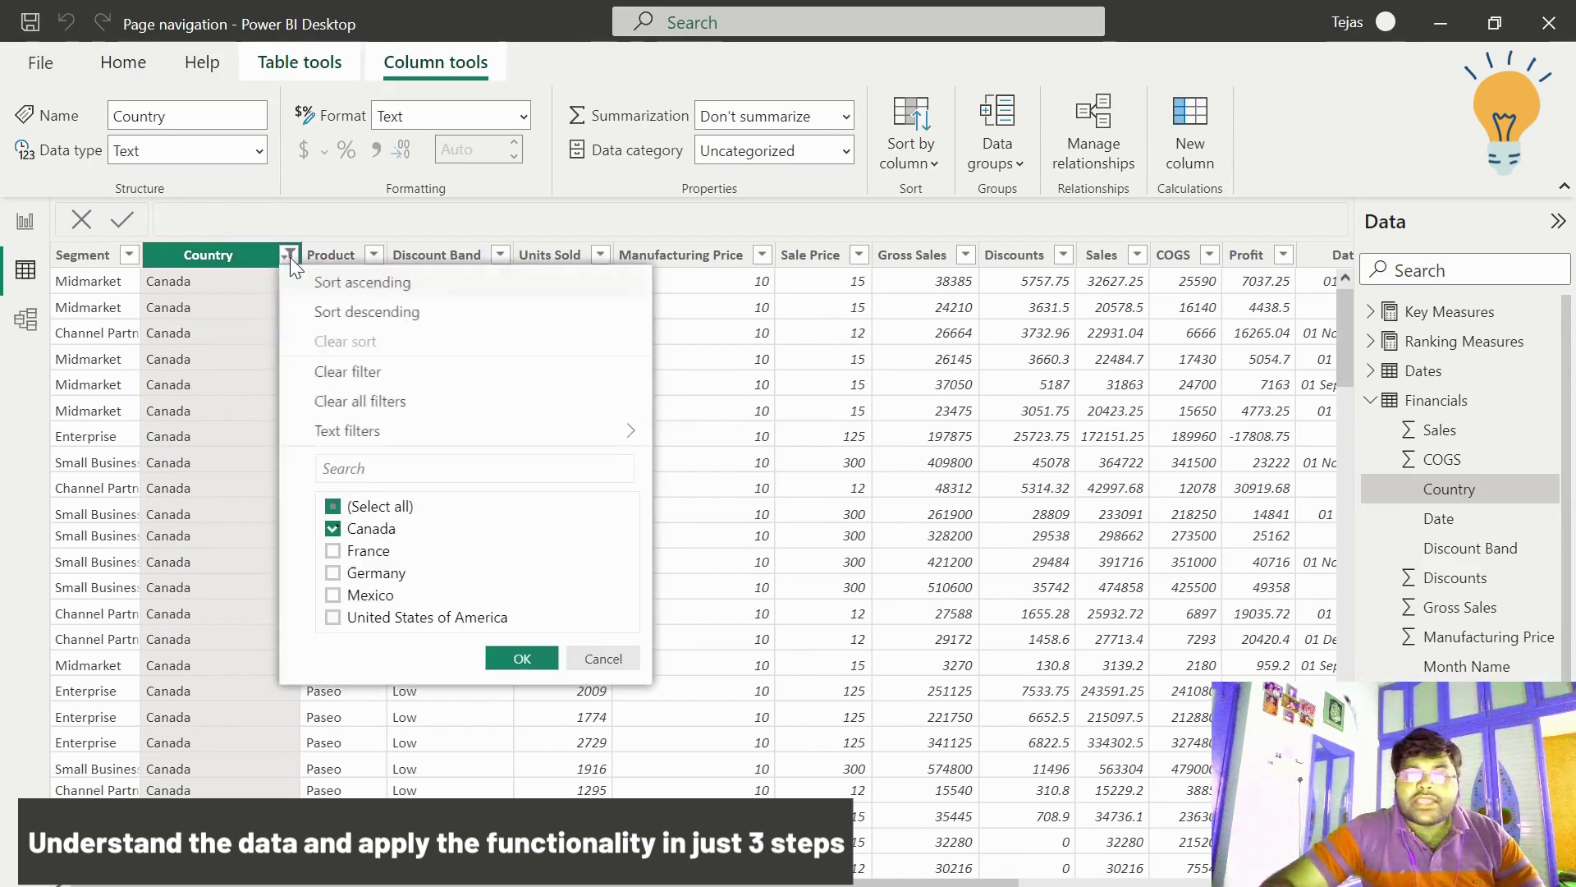
left_click(333, 507)
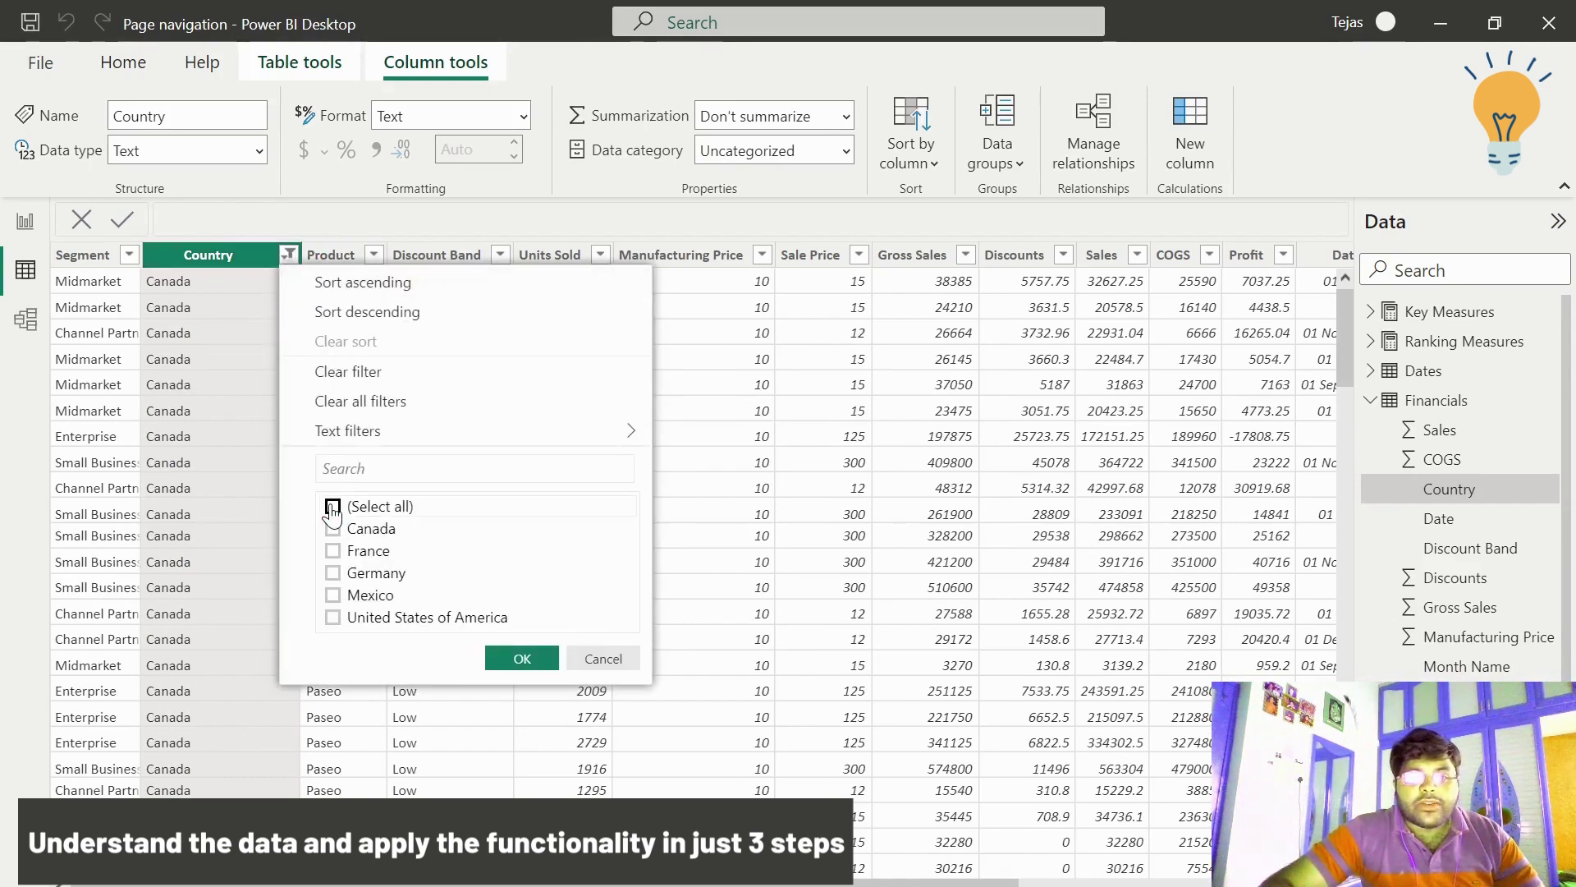
left_click(332, 508)
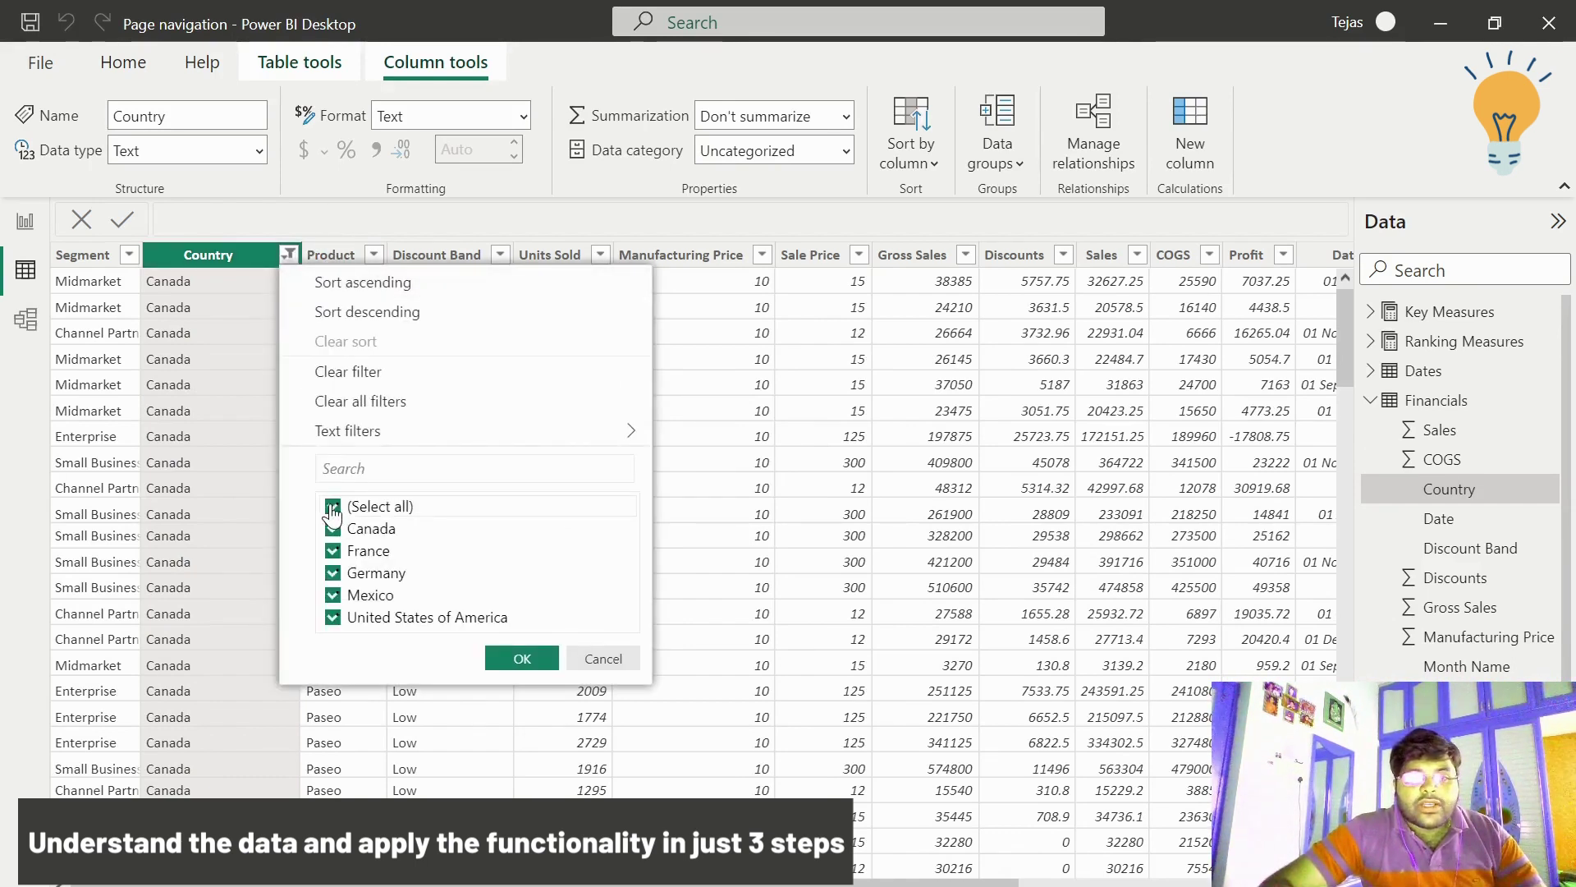
left_click(614, 663)
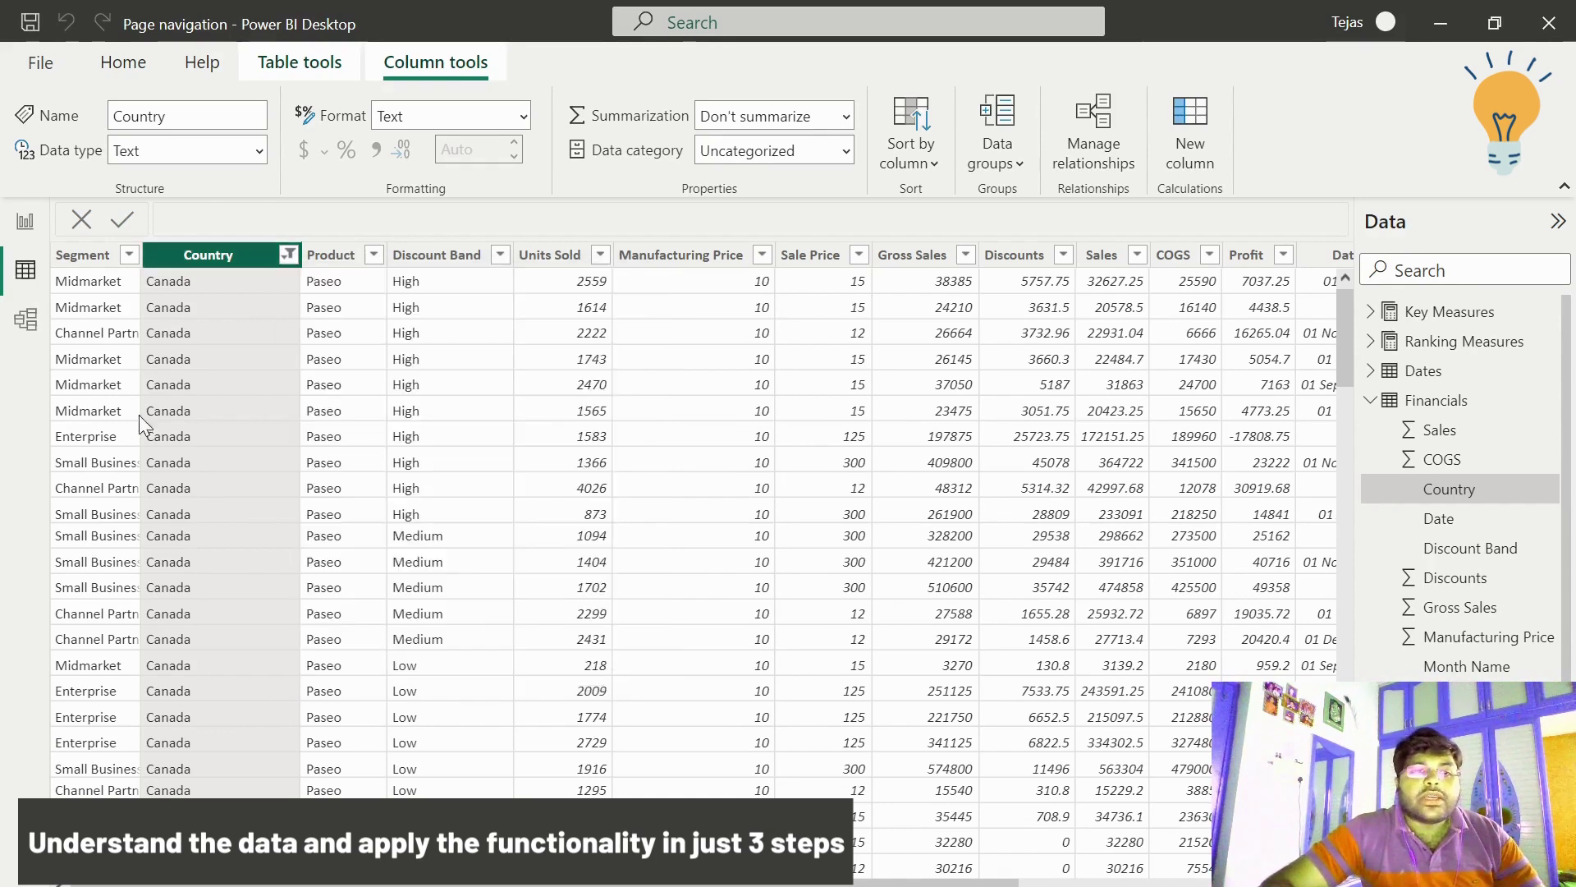
- Back in Report view, visit the France, Germany, Mexico and USA pages, then return to Canada
left_click(25, 221)
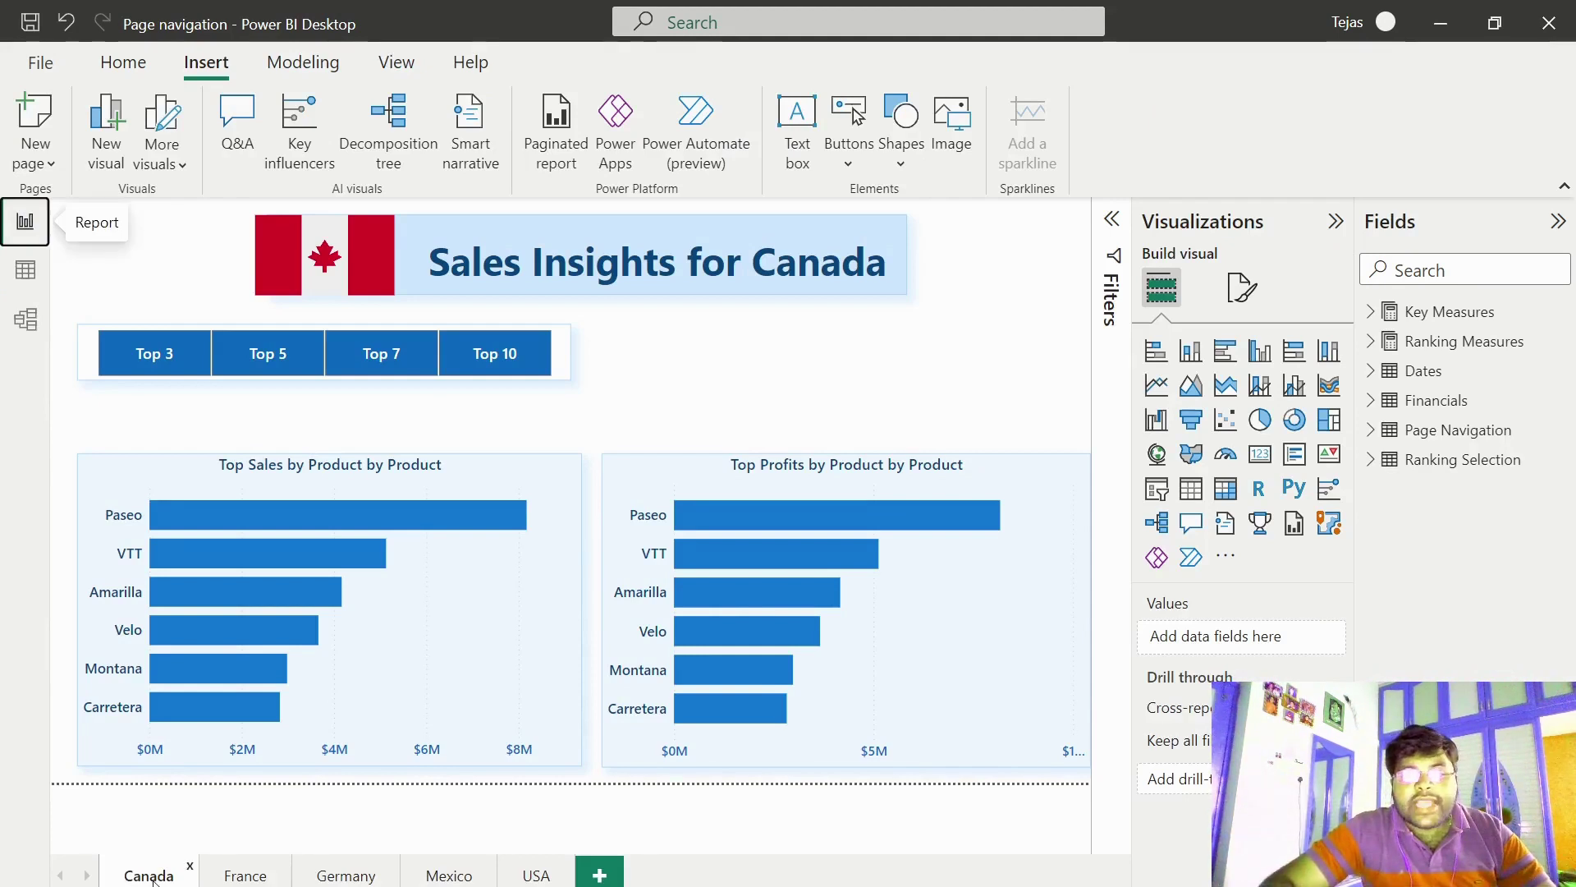
left_click(246, 876)
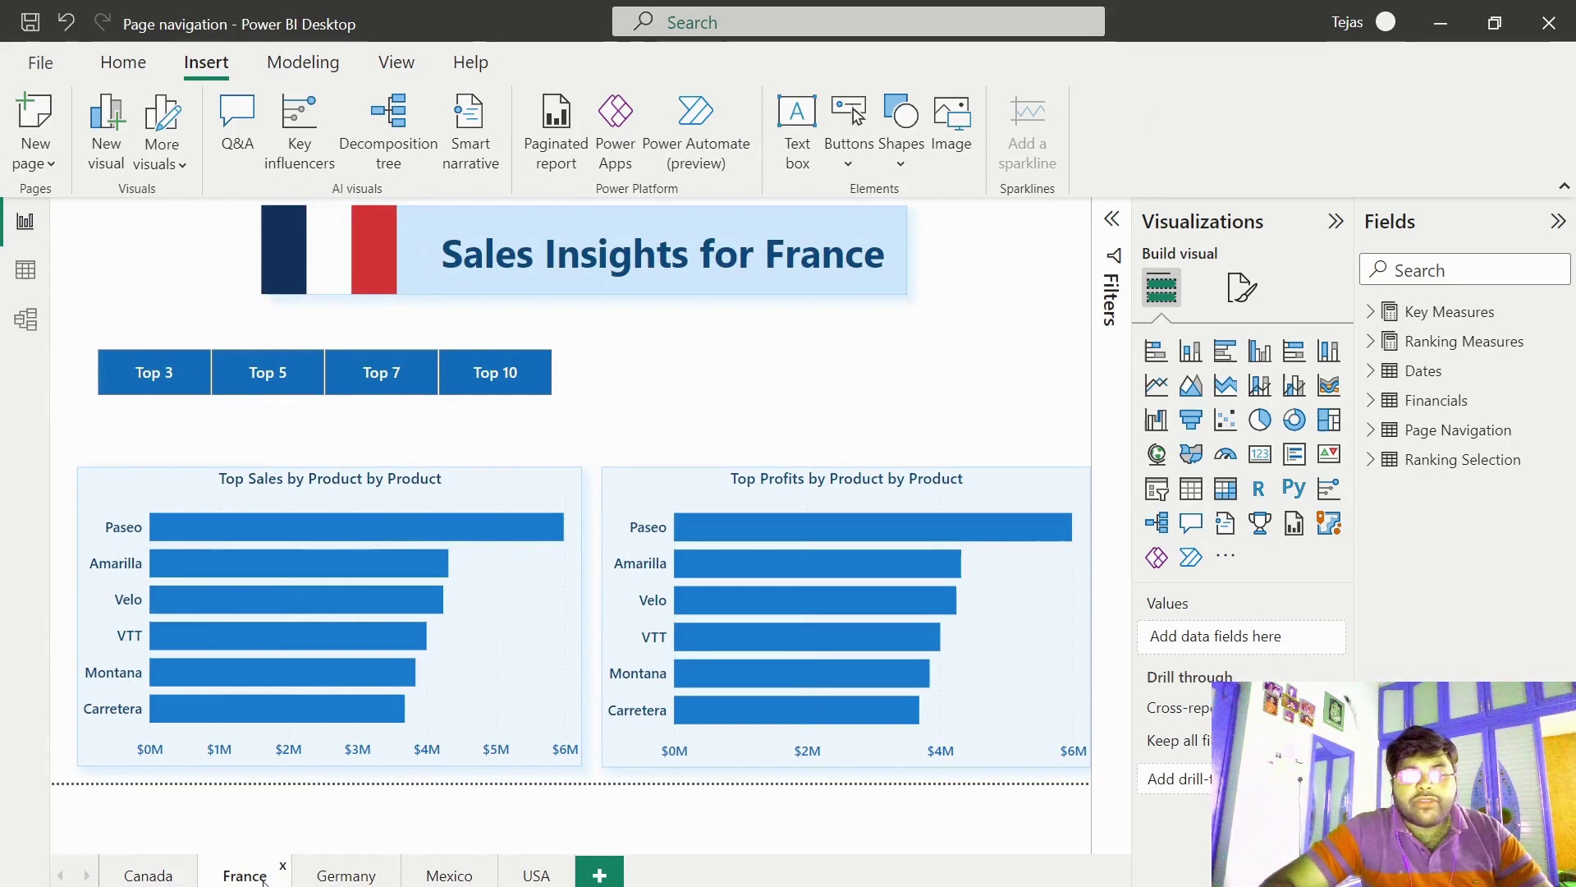
left_click(335, 877)
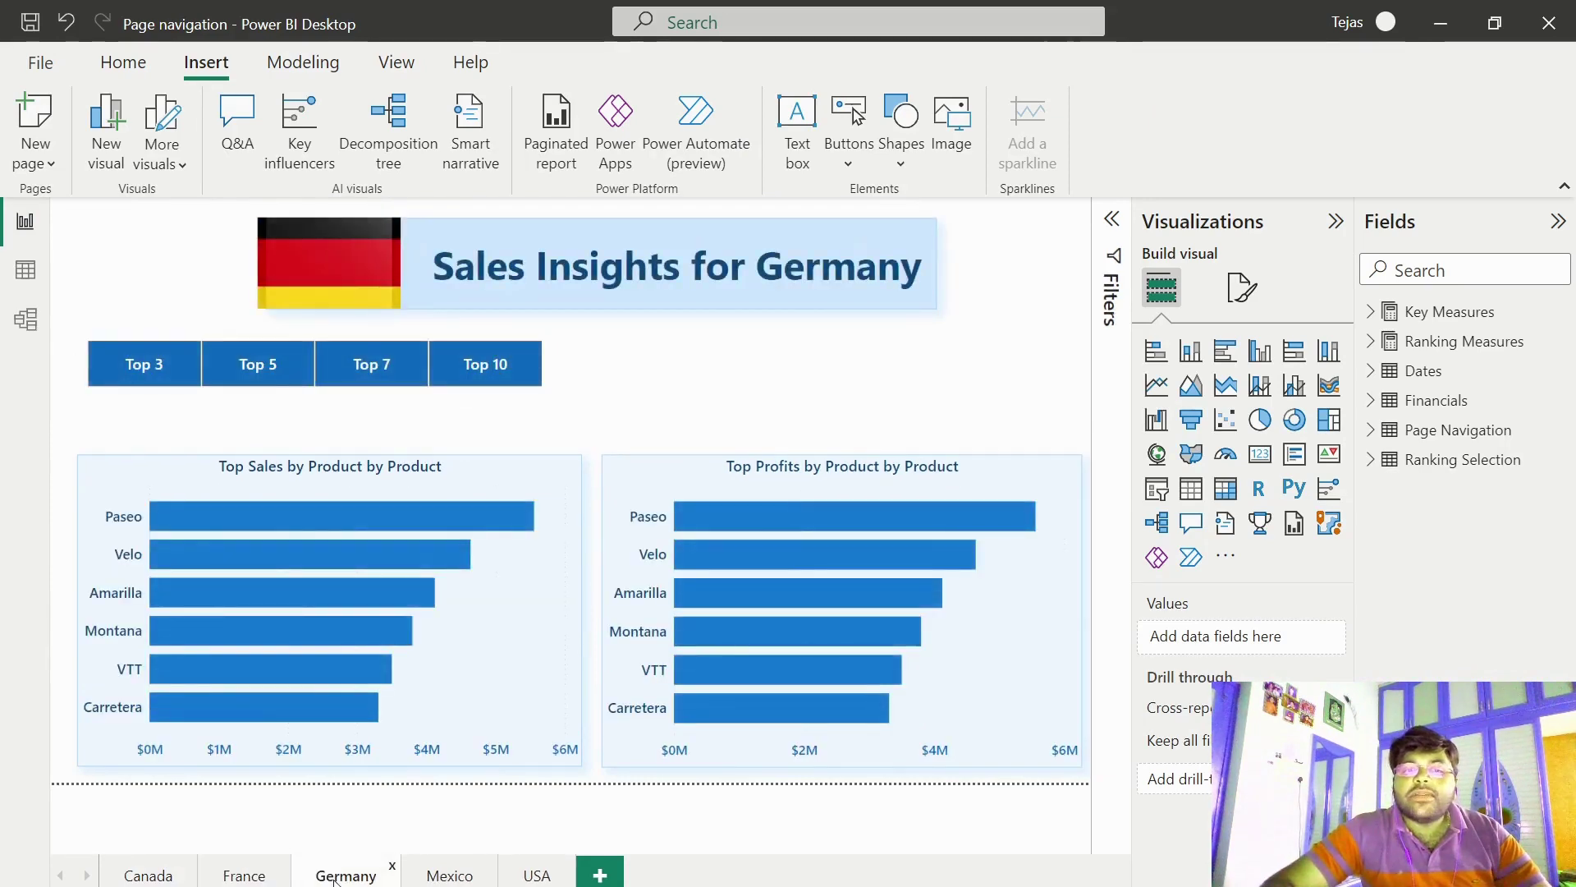
left_click(436, 878)
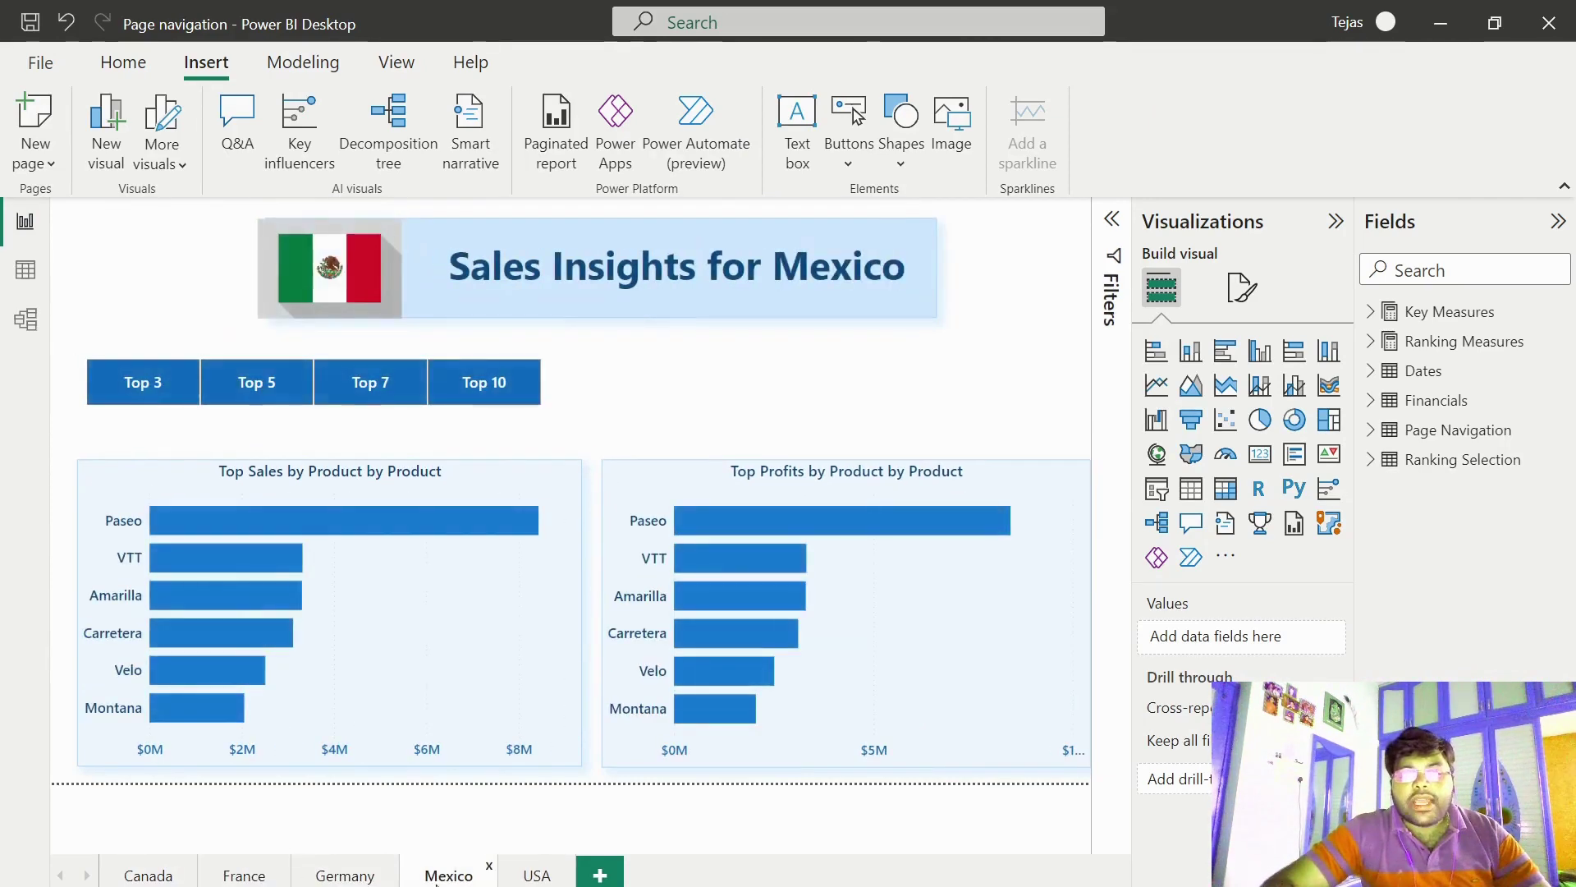
left_click(532, 877)
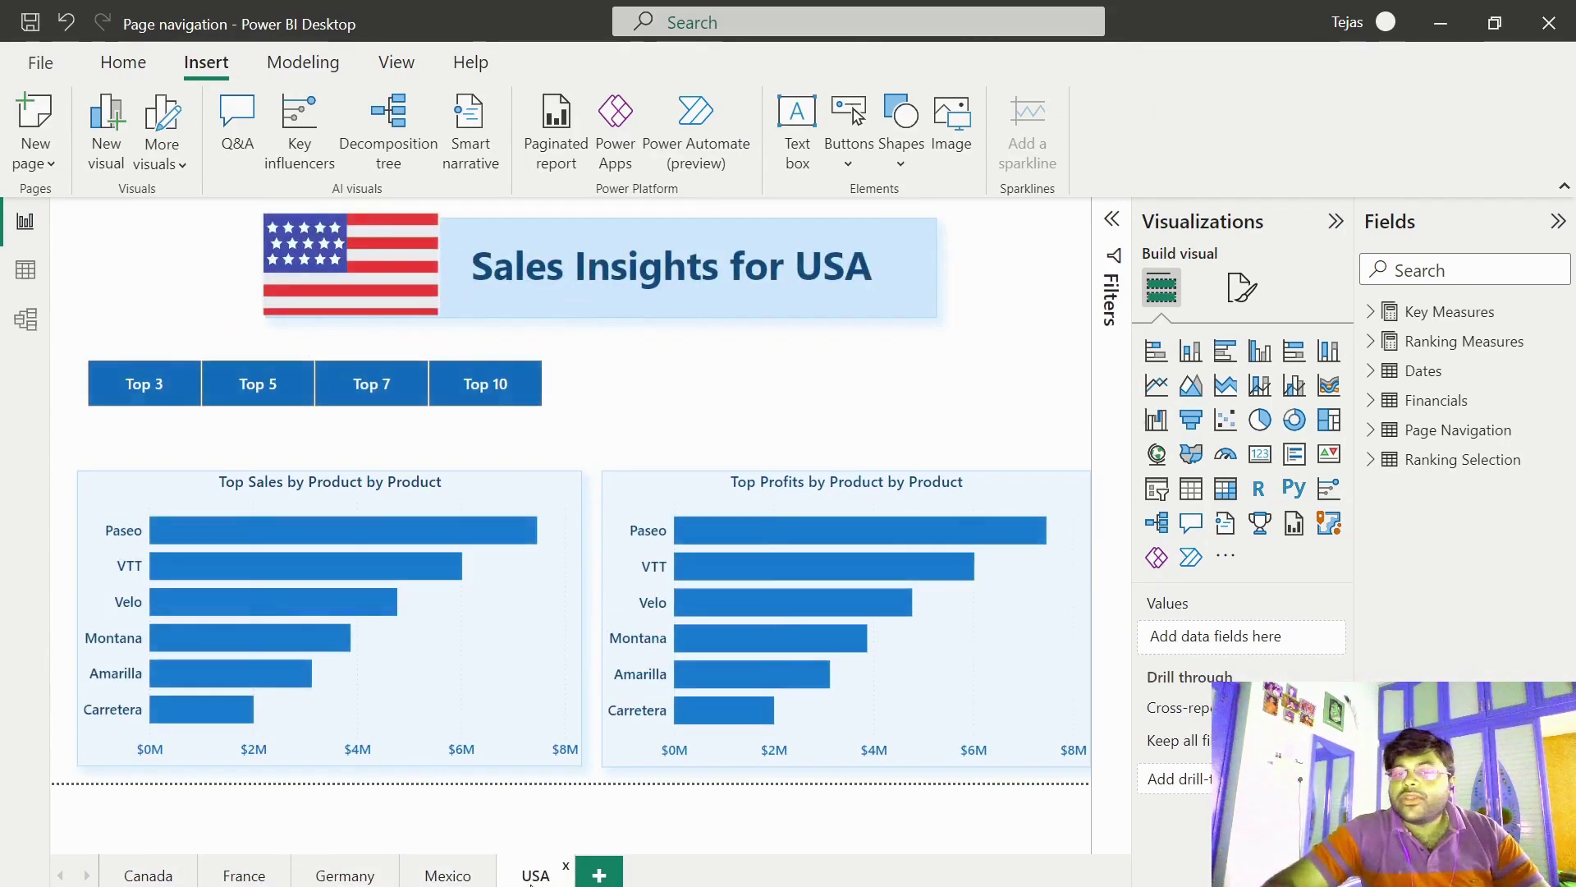
left_click(153, 875)
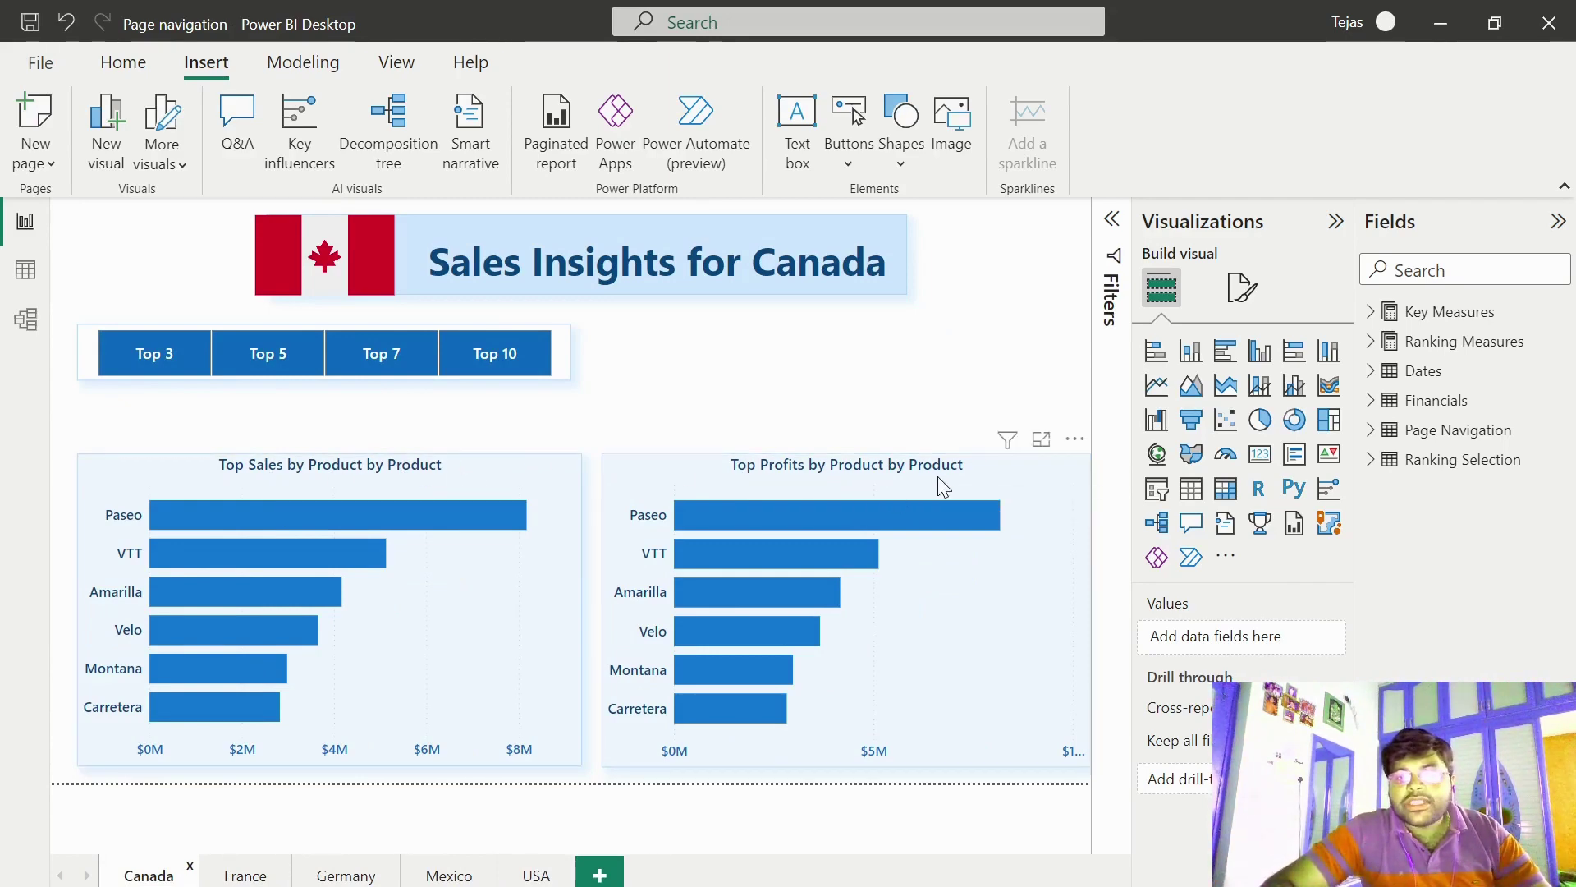
- On the Canada page, try the Top 3, 5, 7 and 10 rankings on both product charts
left_click(150, 352)
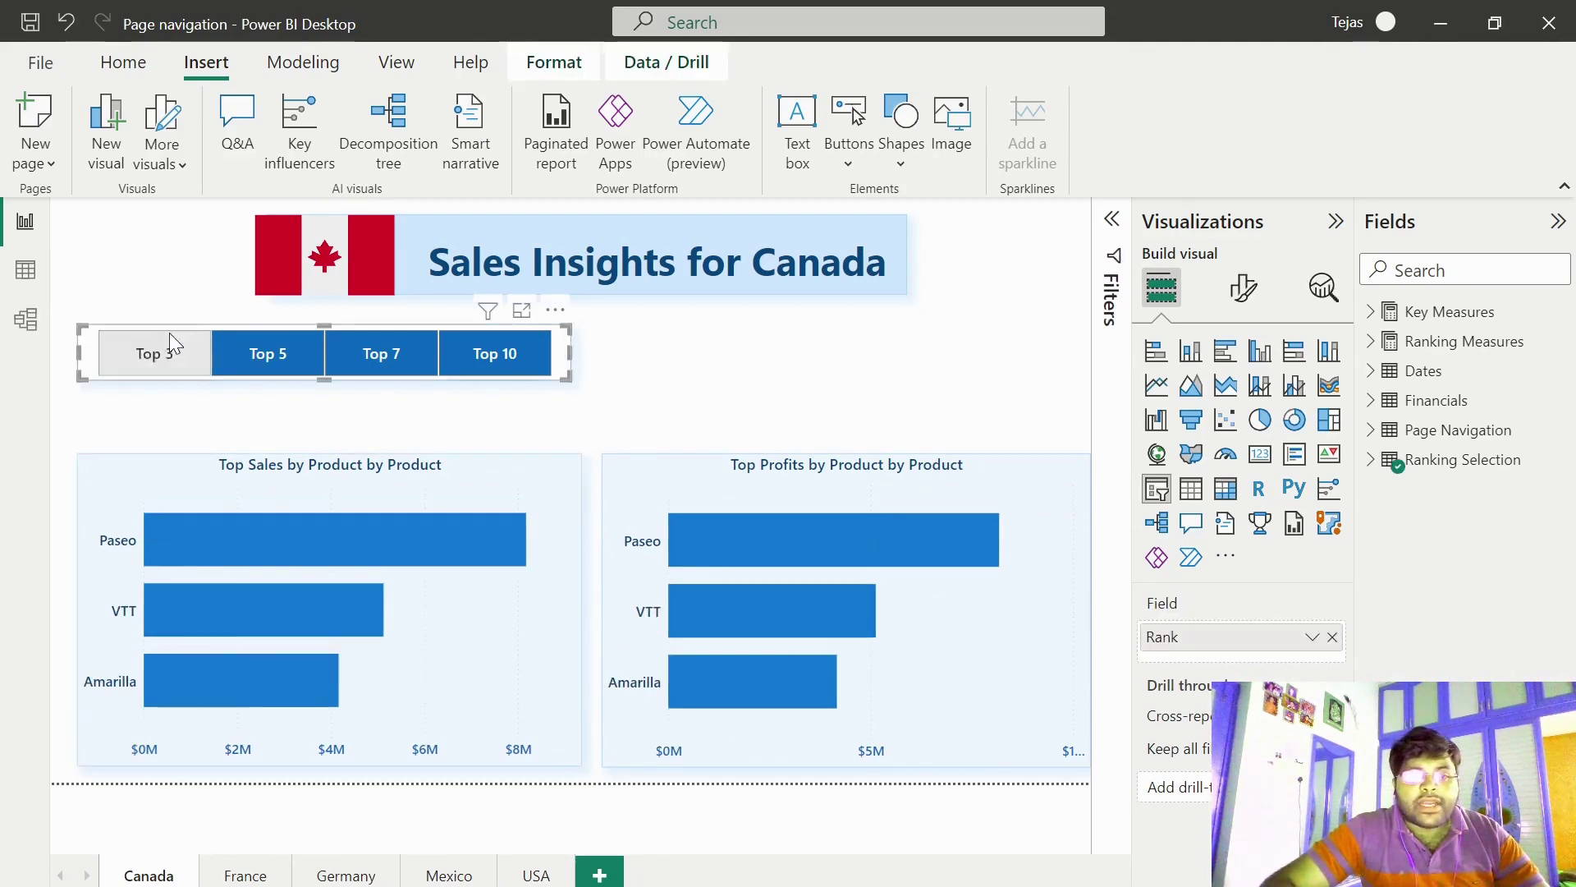
left_click(267, 360)
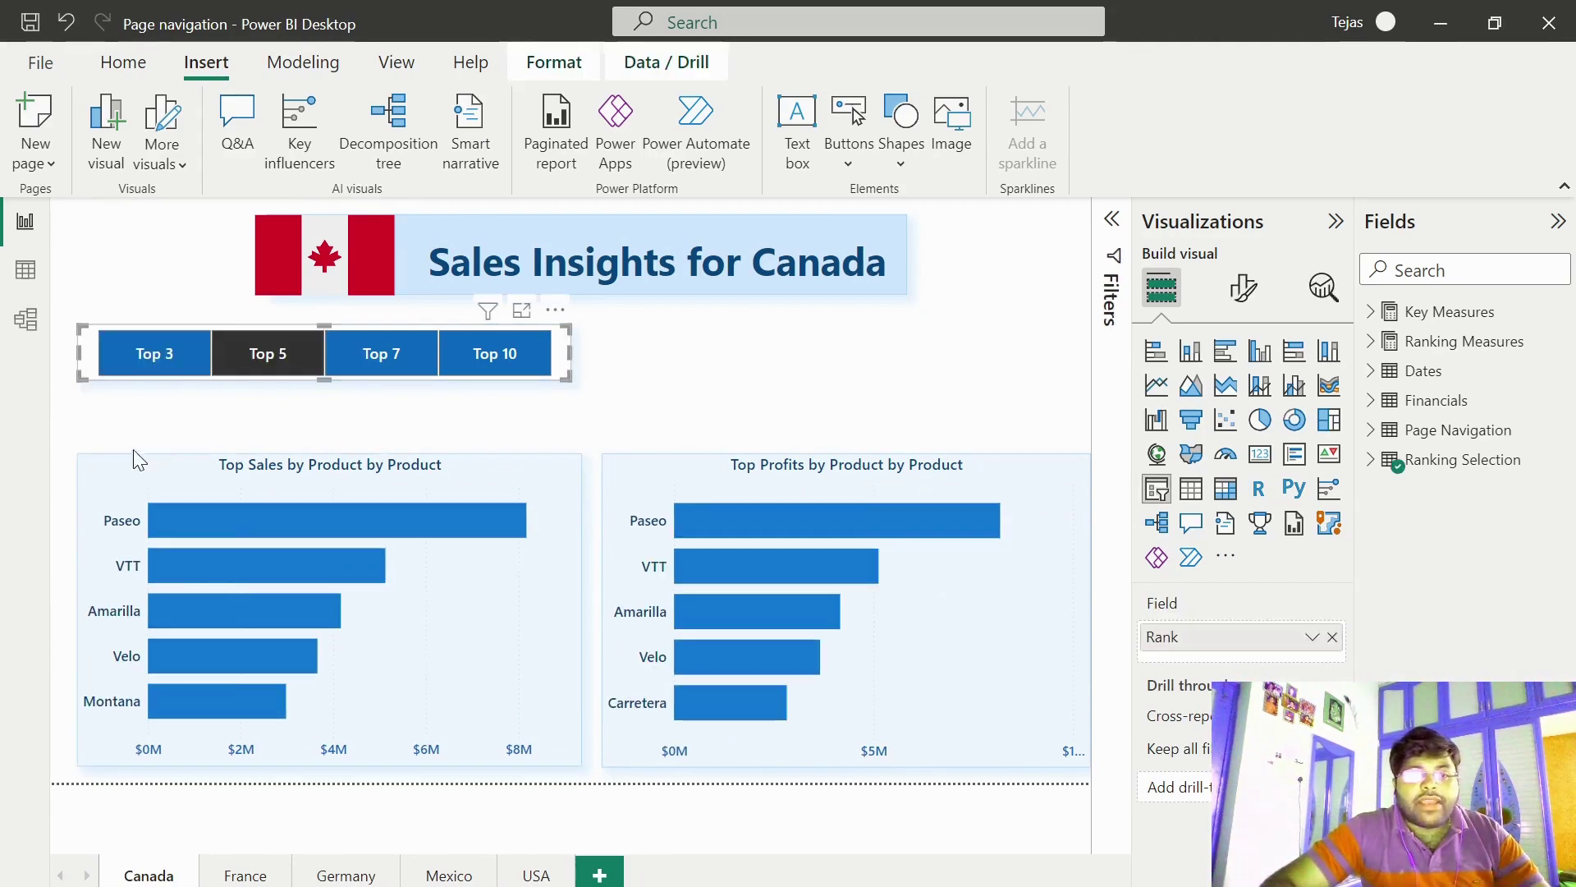
left_click(387, 363)
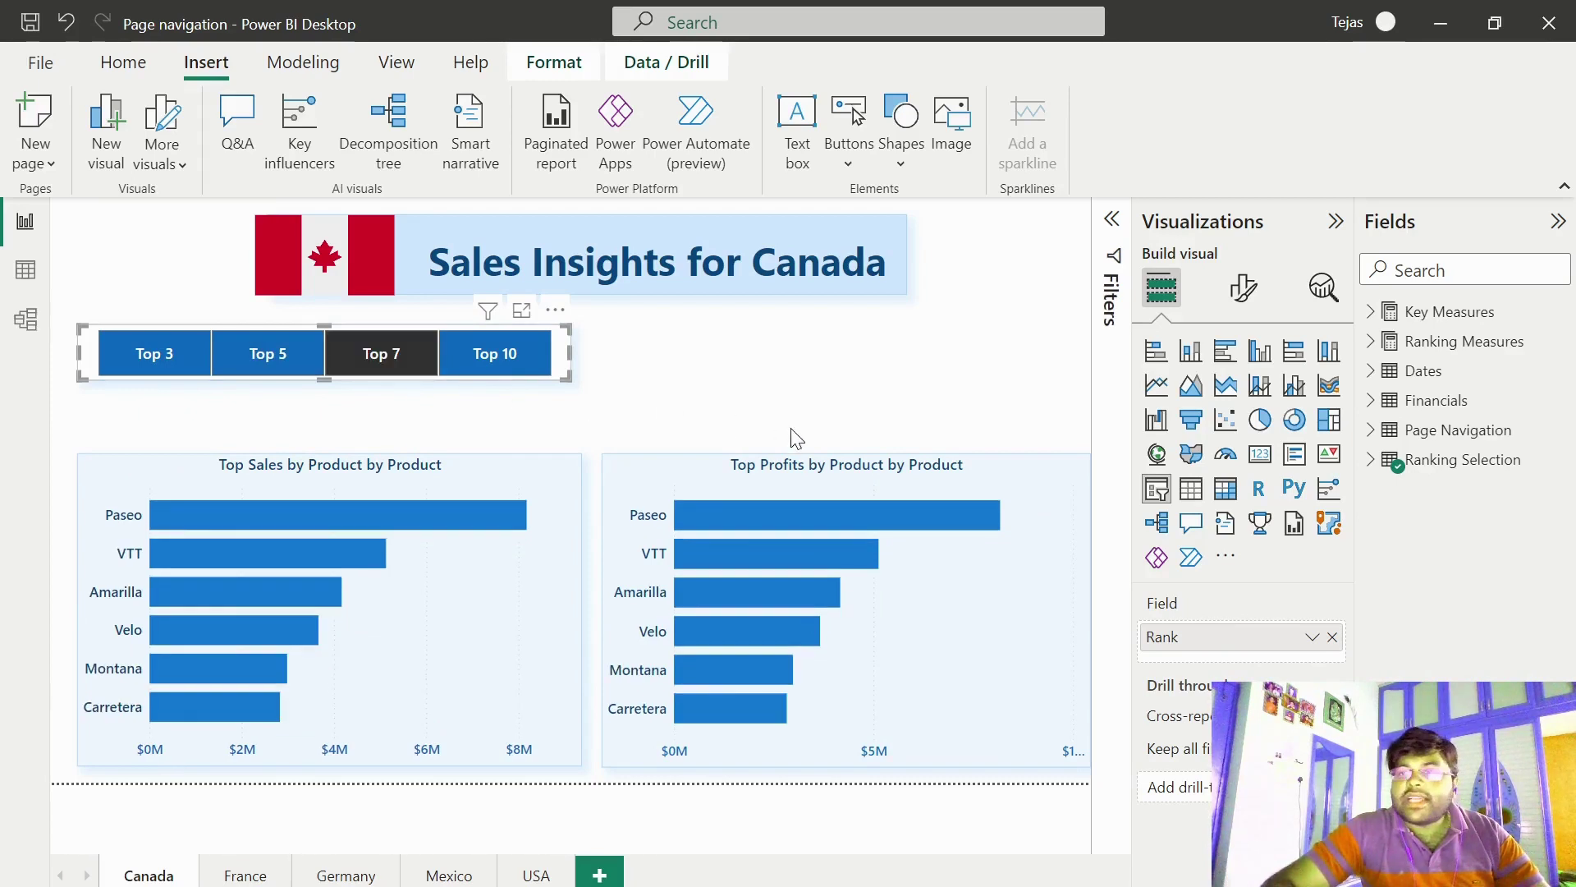
left_click(511, 353)
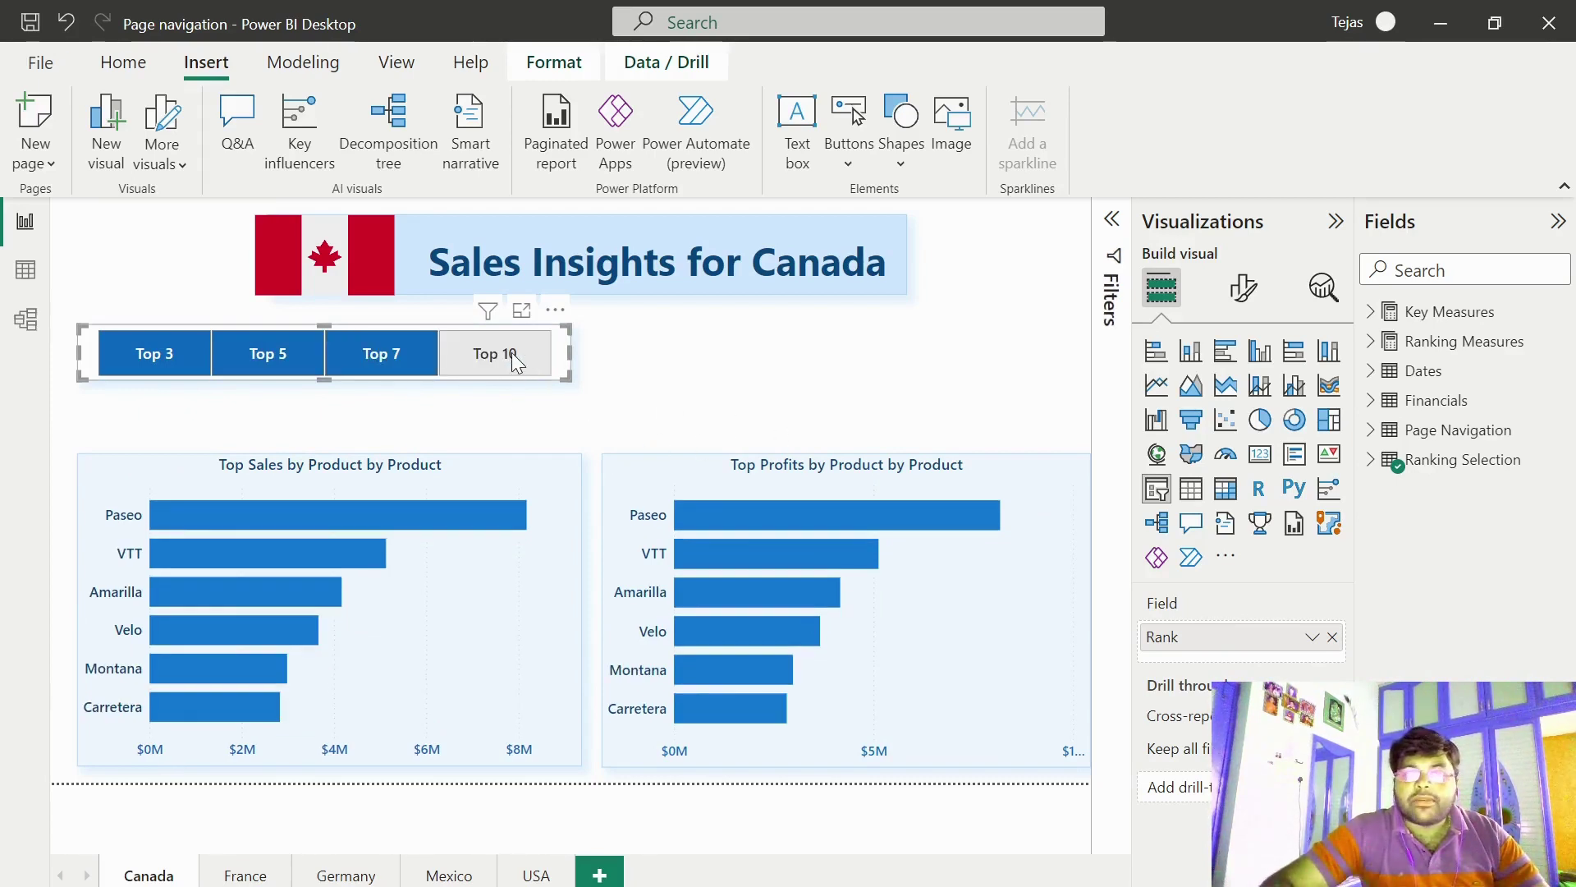
left_click(693, 394)
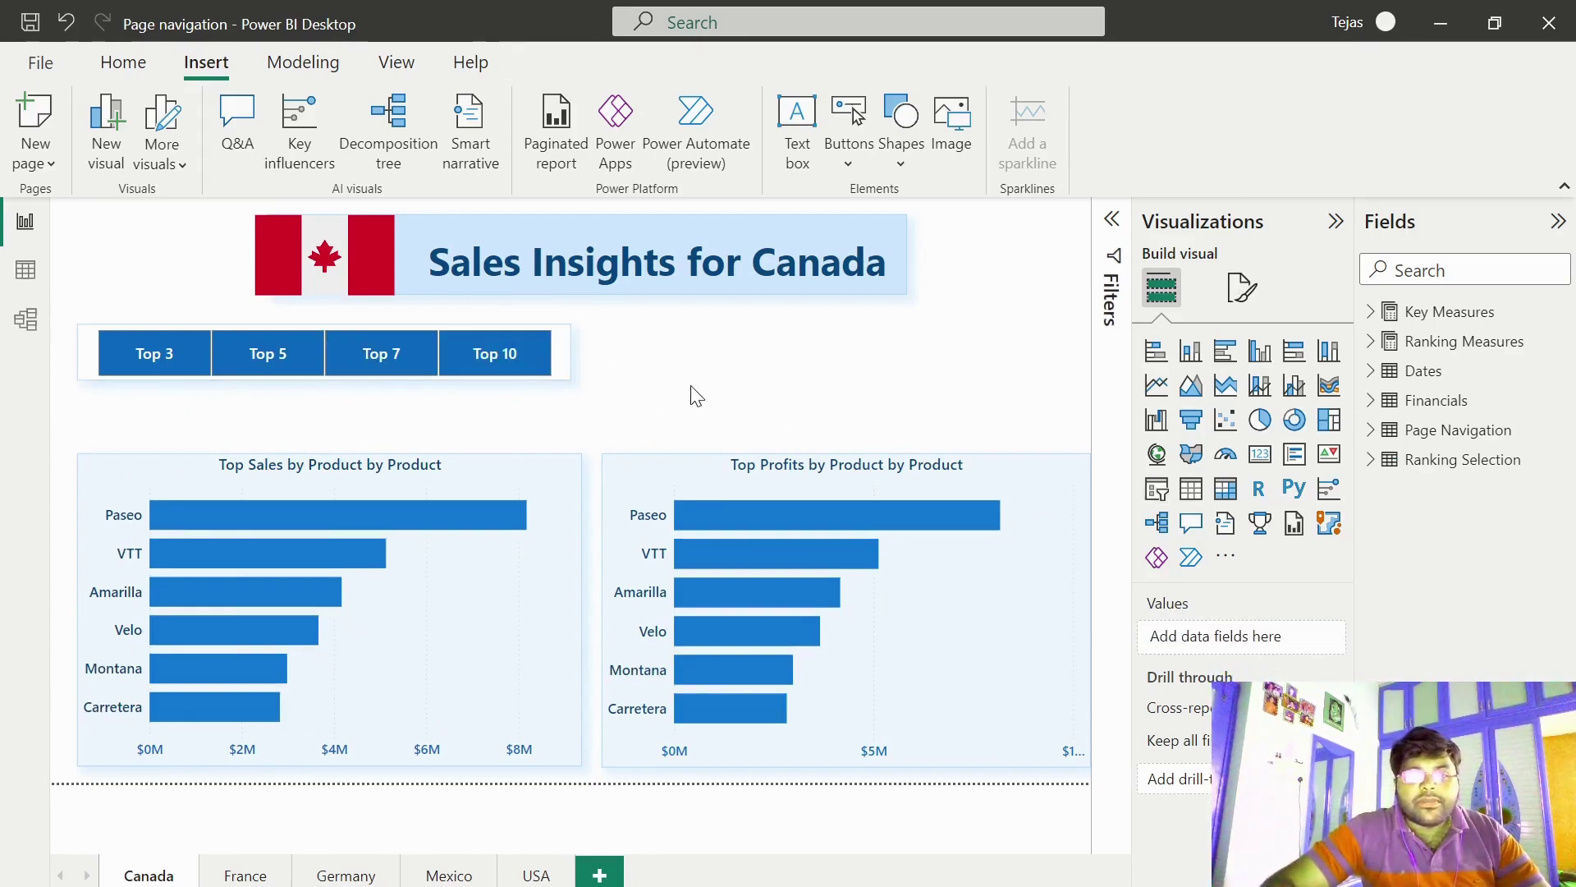
- Repeat the Top 3, 5, 7 and 10 ranking checks on the France page, then return to Canada
left_click(245, 875)
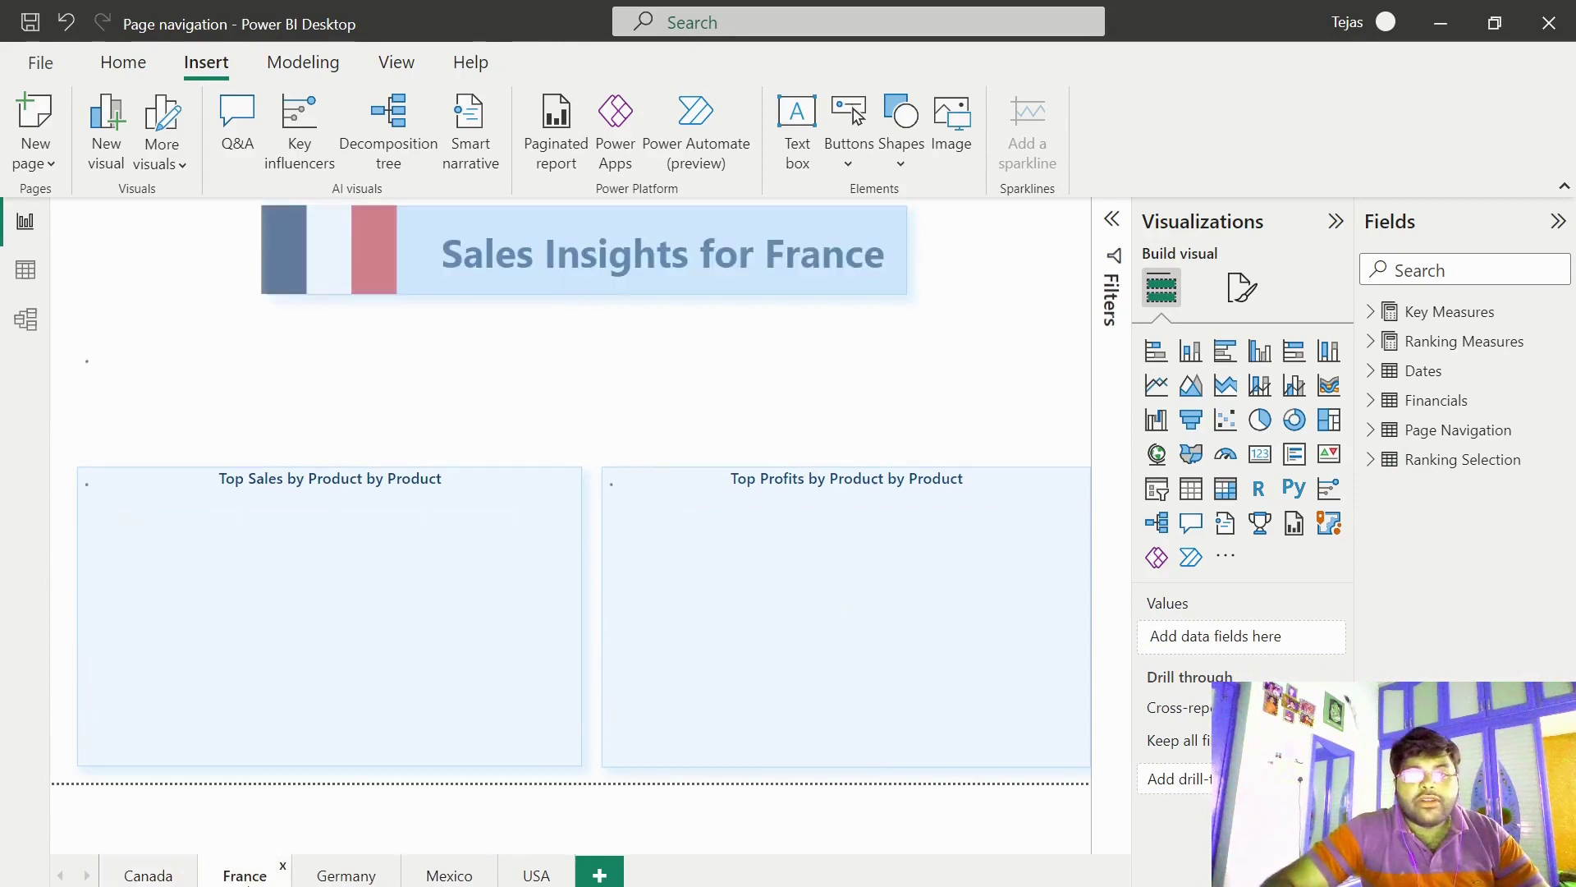
left_click(131, 386)
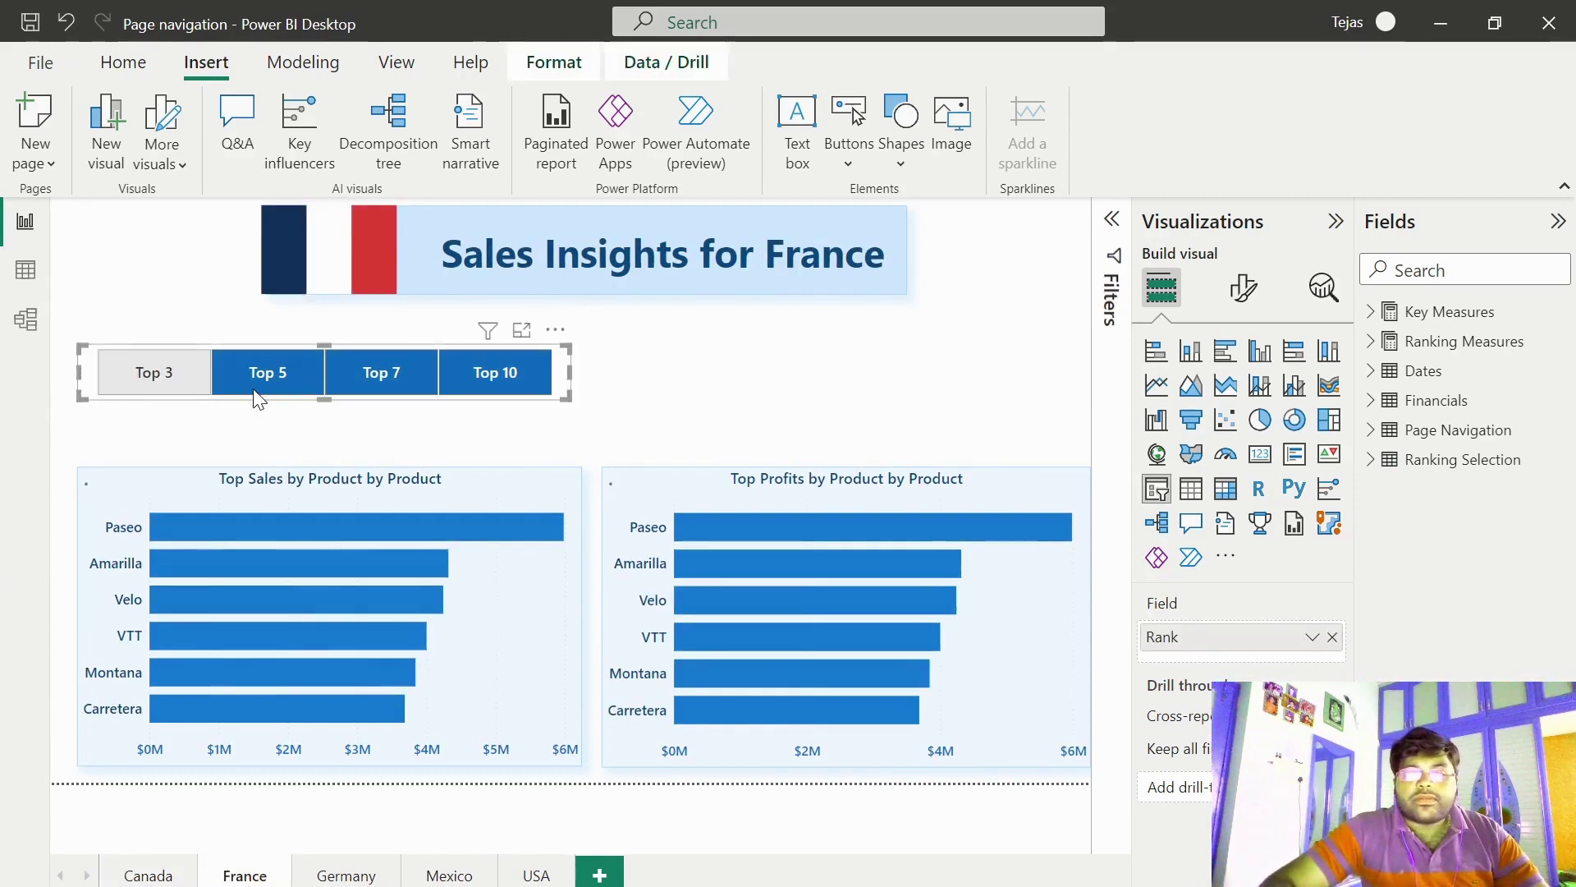
left_click(292, 385)
left_click(382, 397)
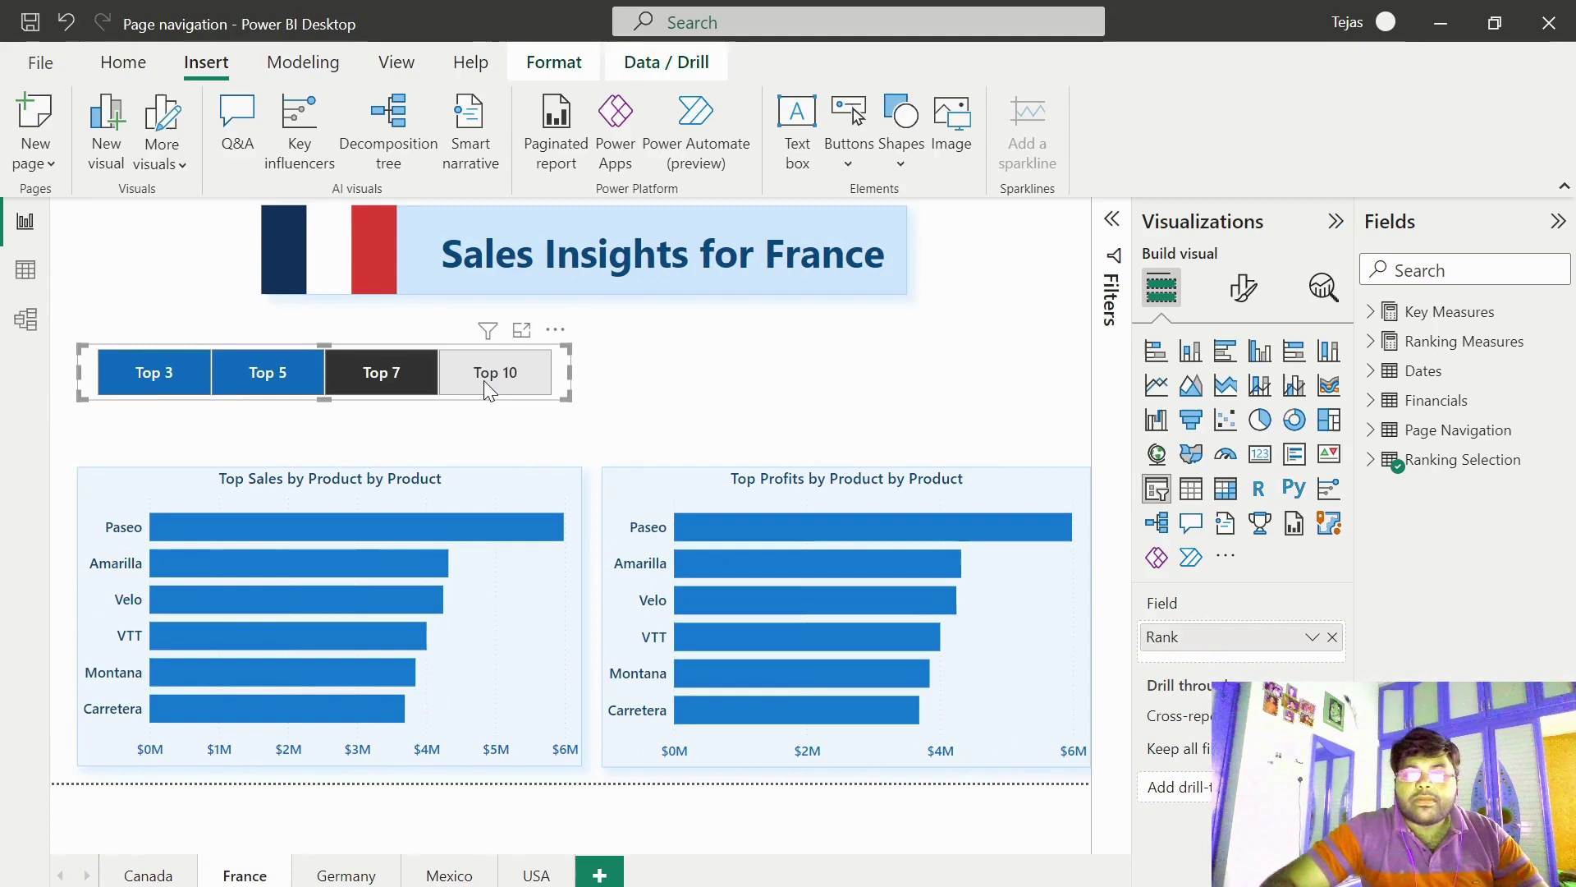
left_click(504, 380)
left_click(771, 404)
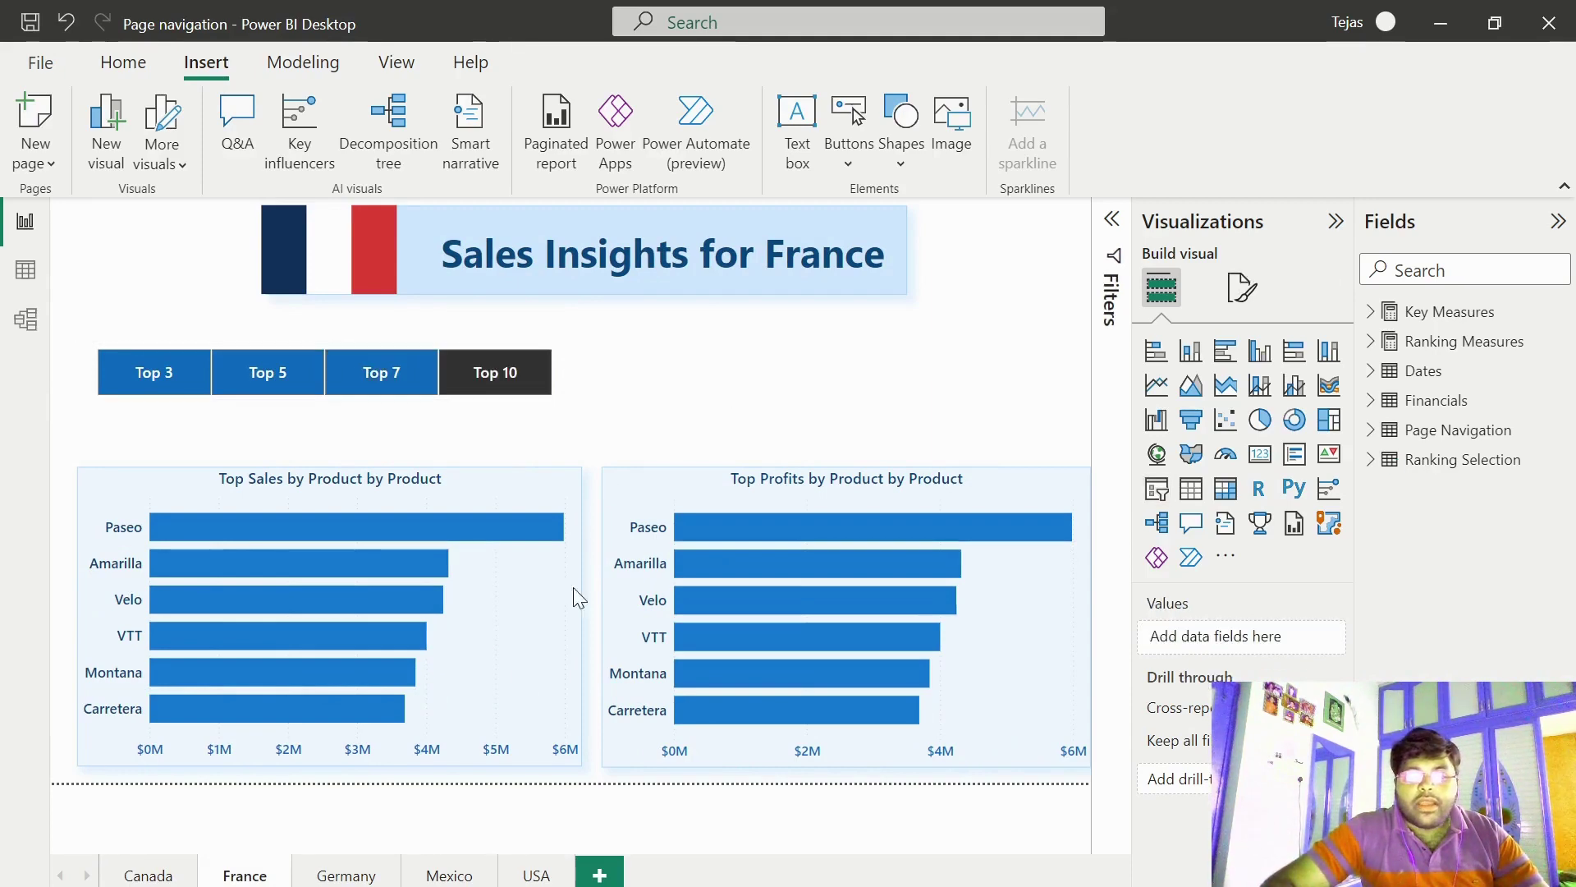
left_click(148, 875)
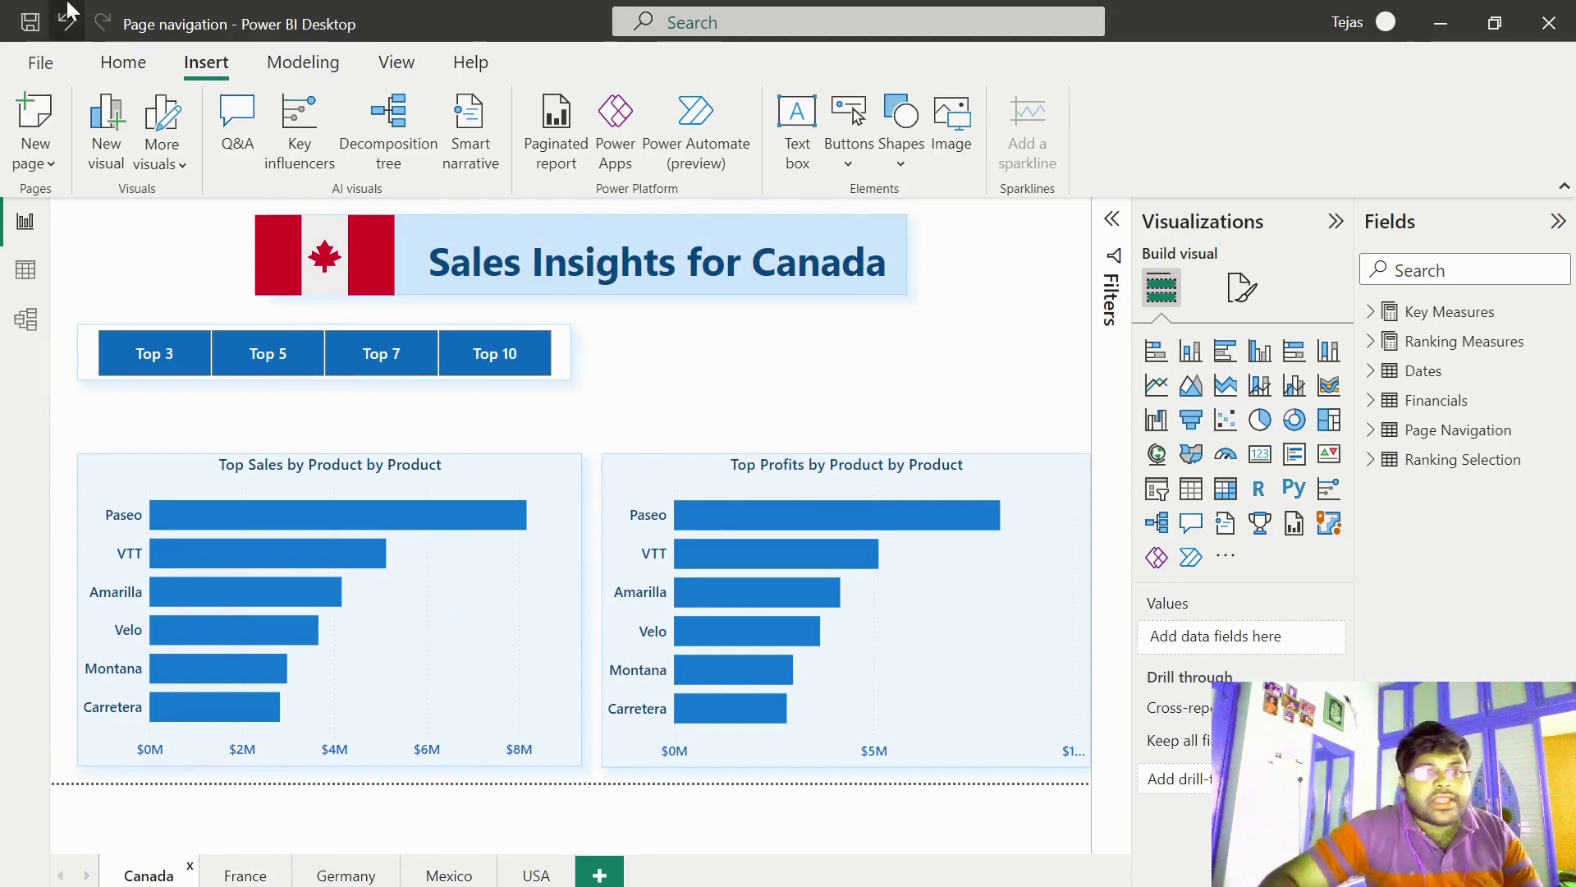
- From the Home ribbon, start a new manually entered table with Enter data
left_click(123, 69)
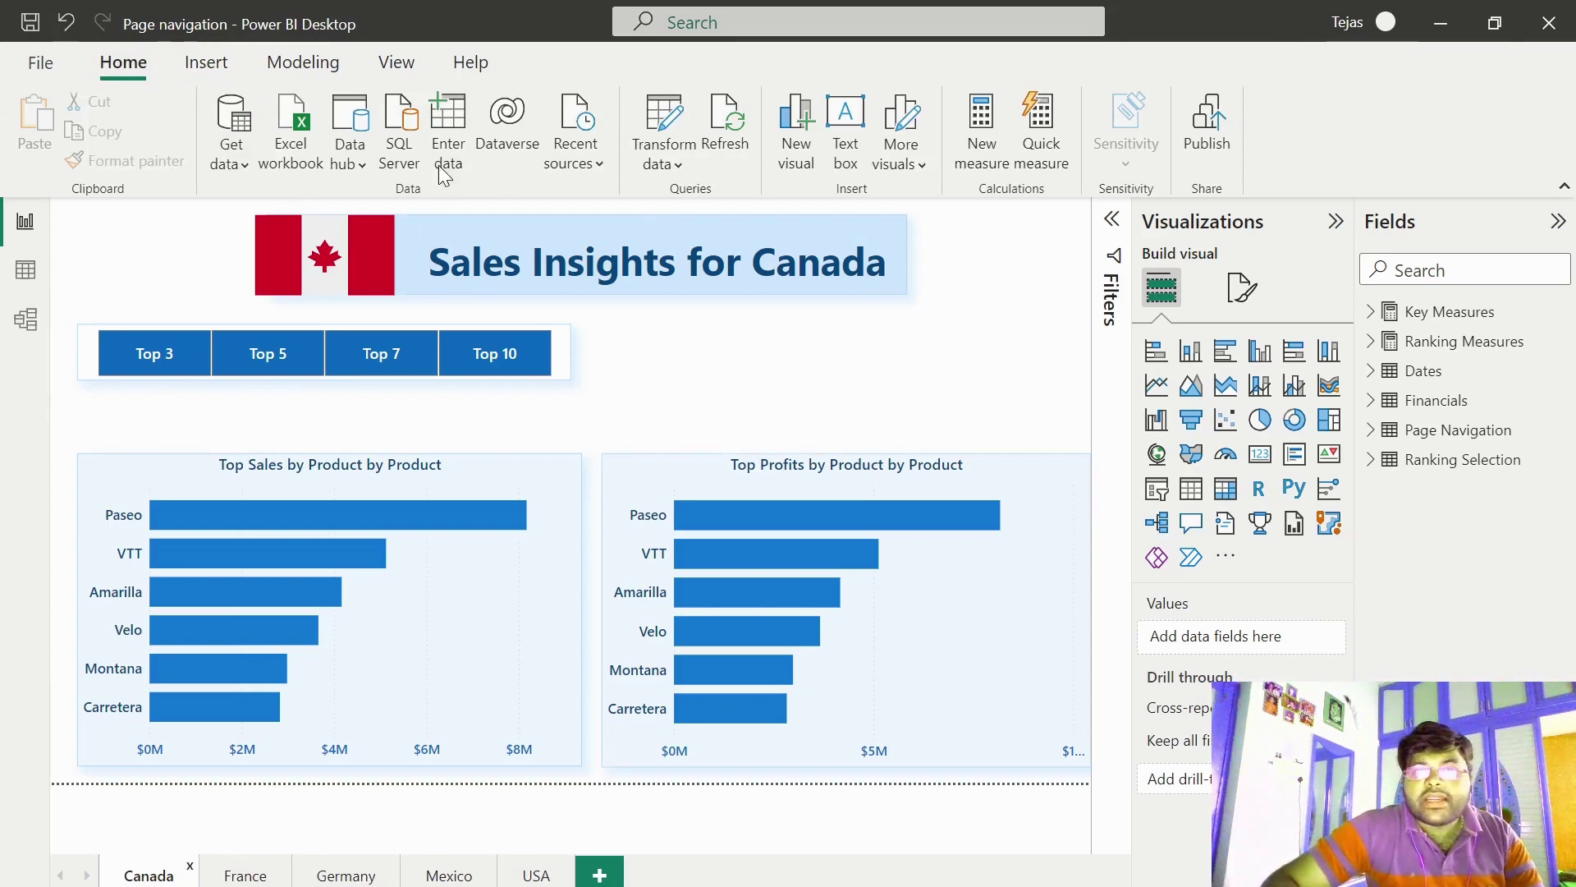
left_click(450, 121)
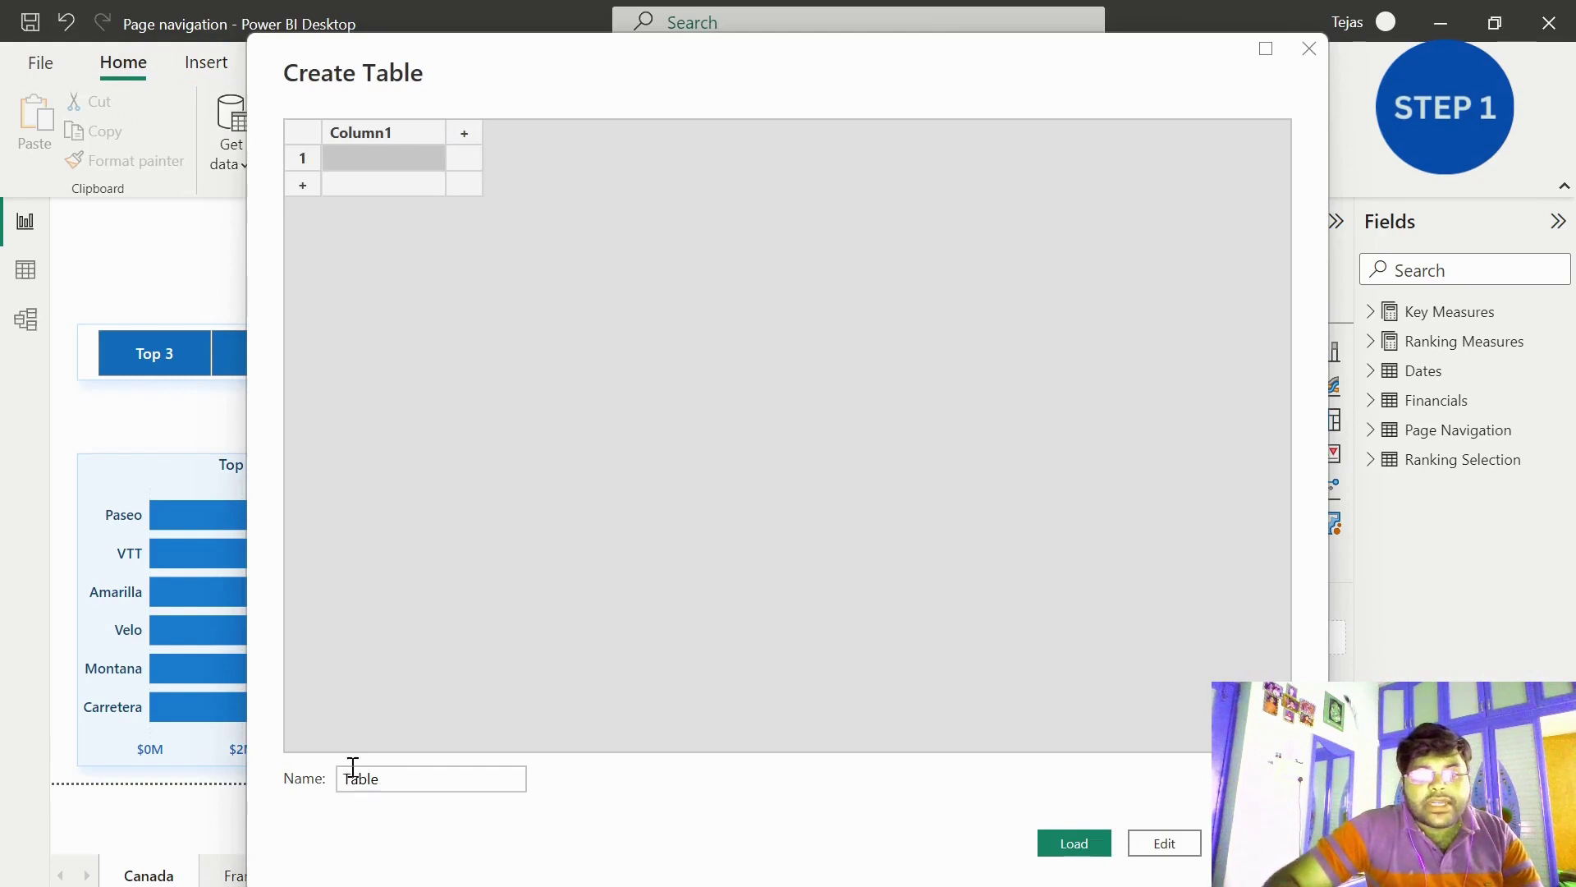
- Name the table Navigation and rename Column1 to 'Report navigation', widening the column to fit
double_click(357, 778)
type("N")
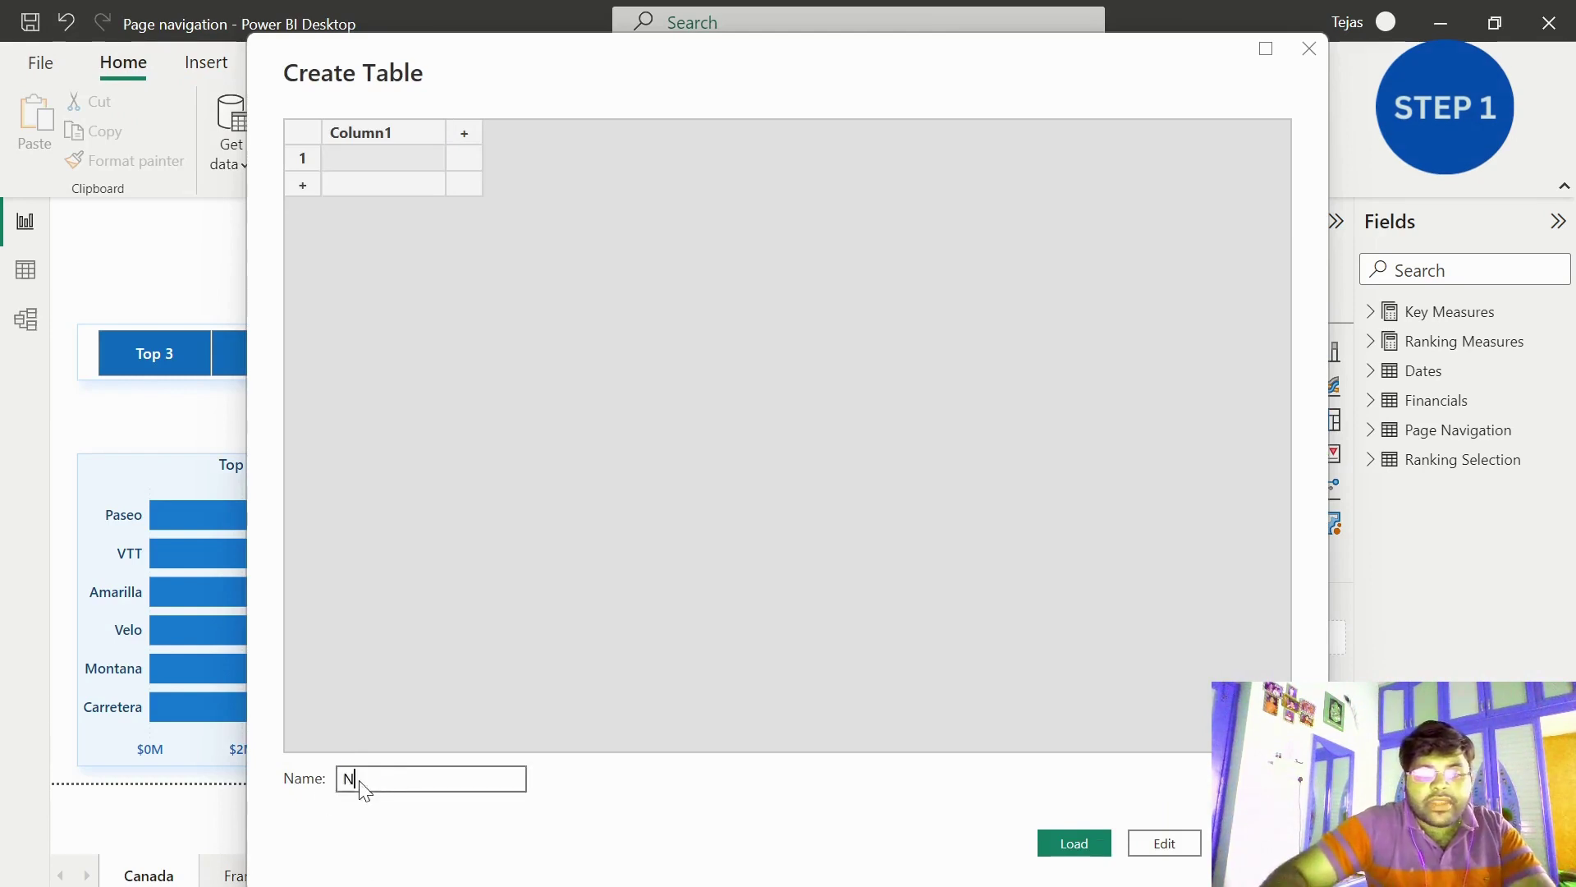
type("avigation")
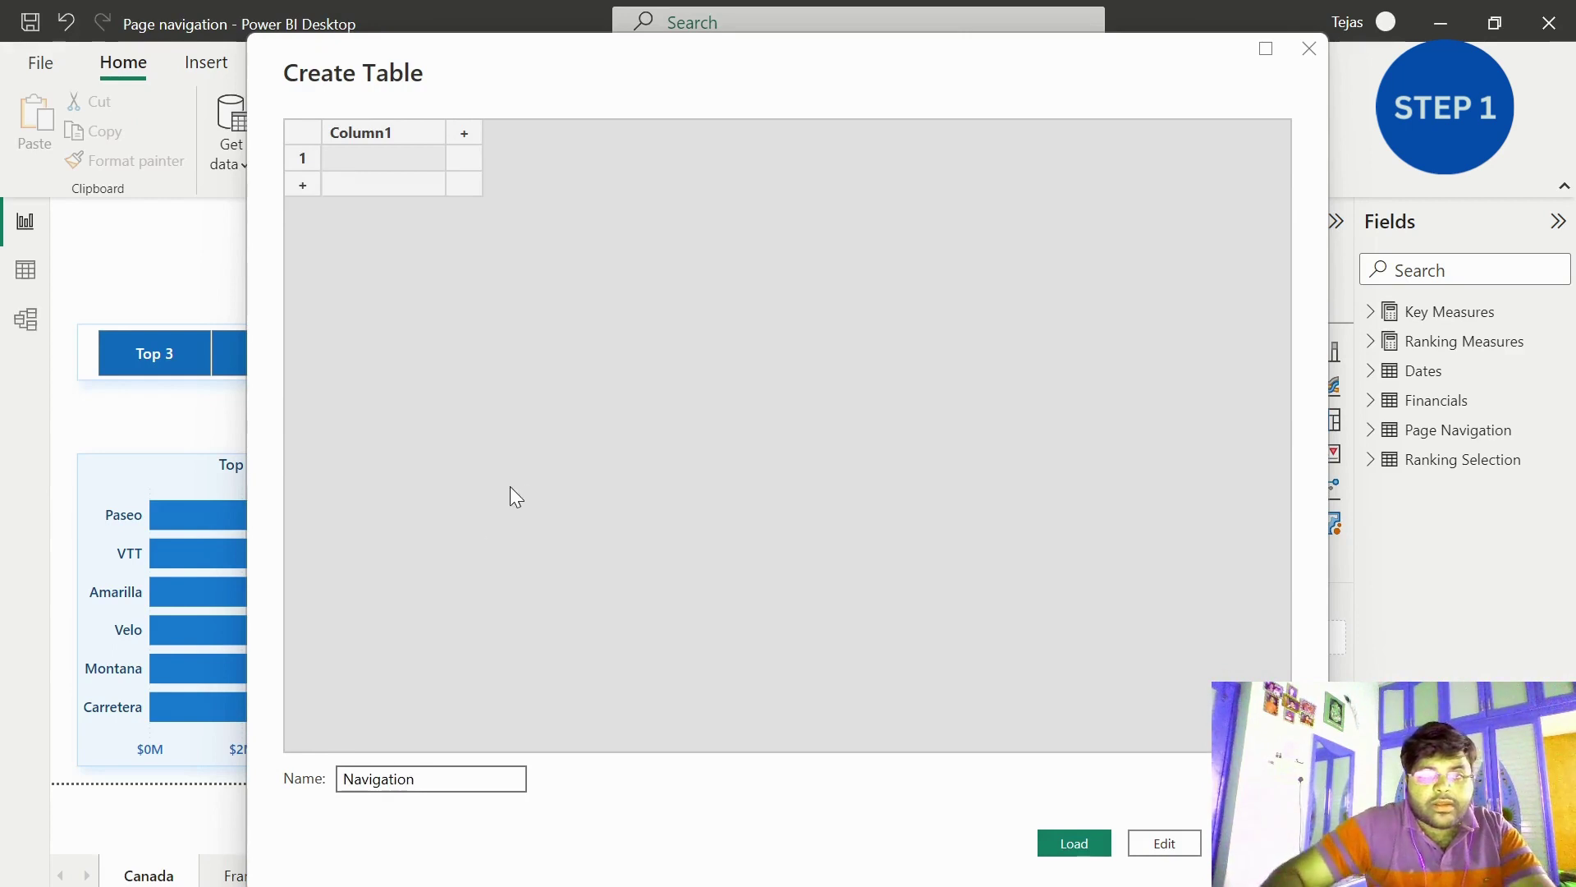
double_click(379, 136)
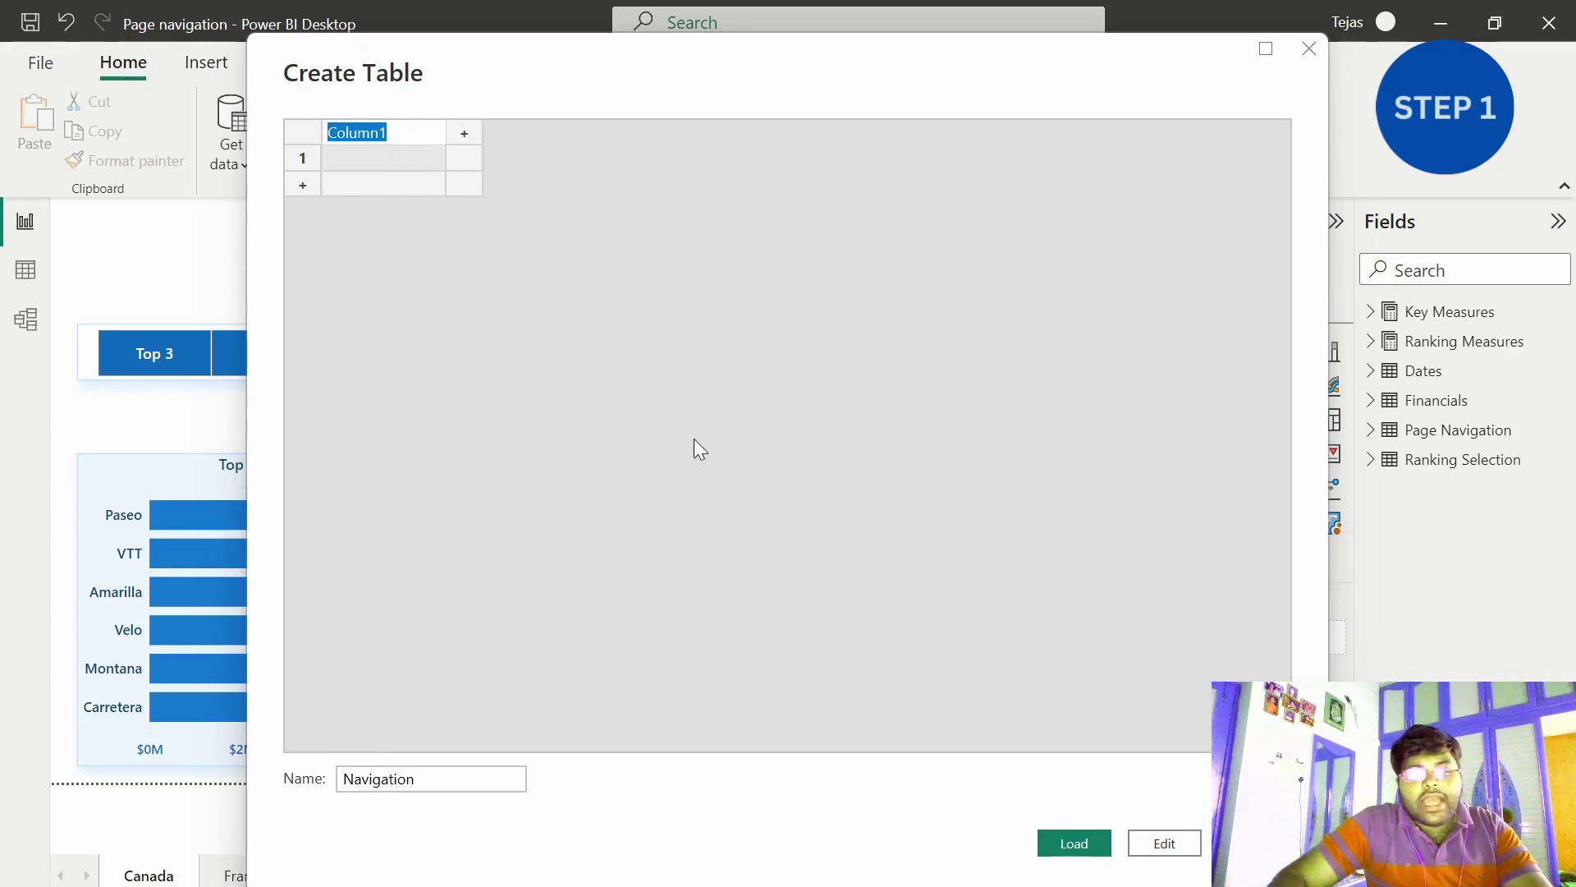
type("Report n")
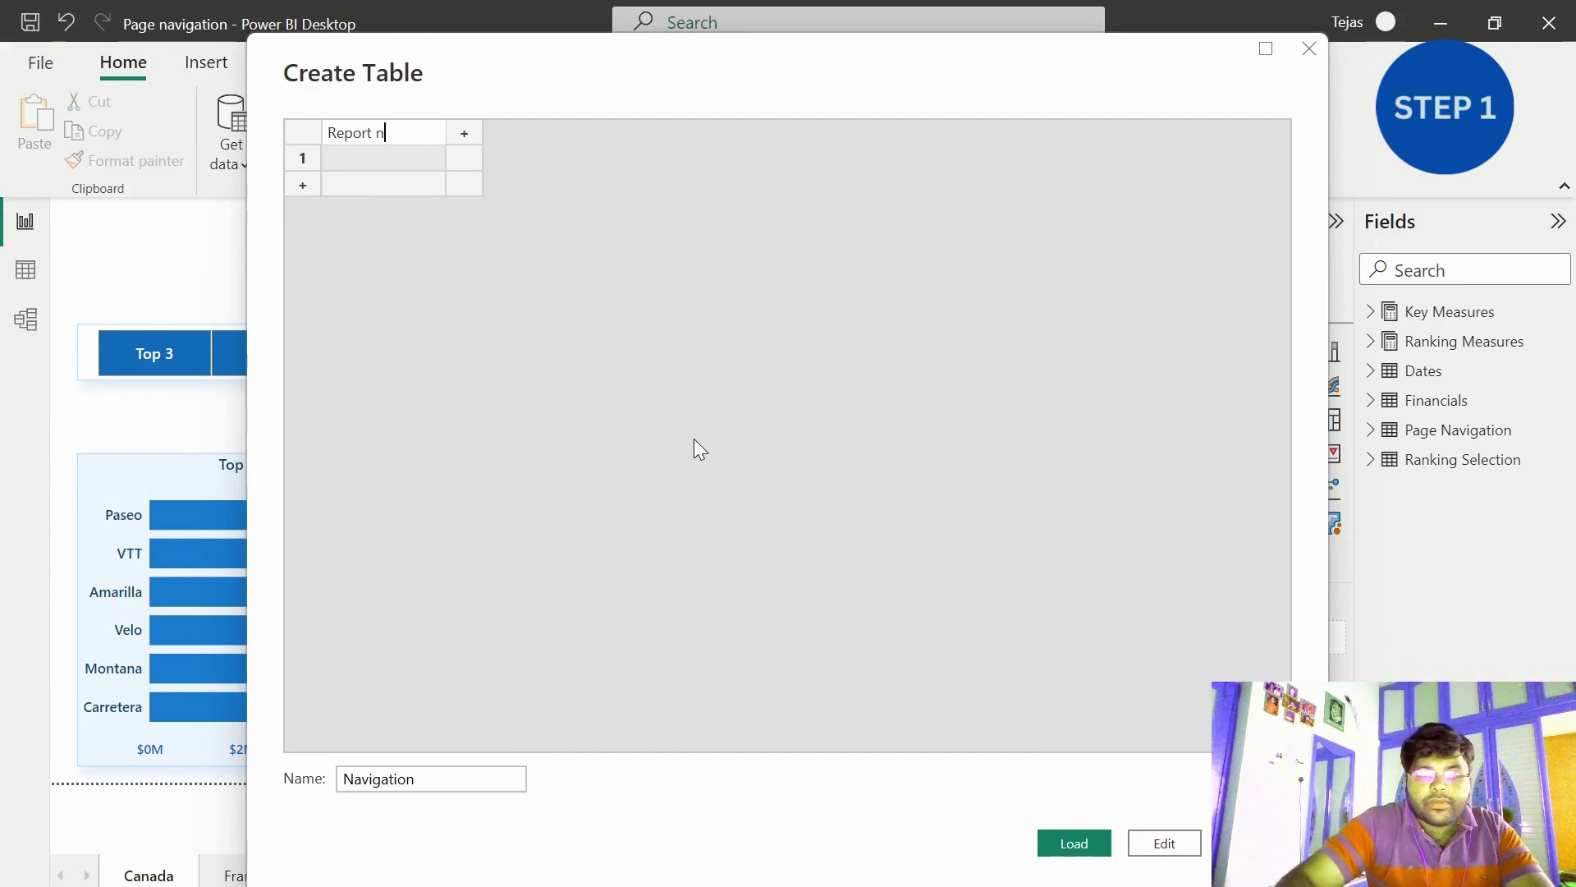
type("avigati")
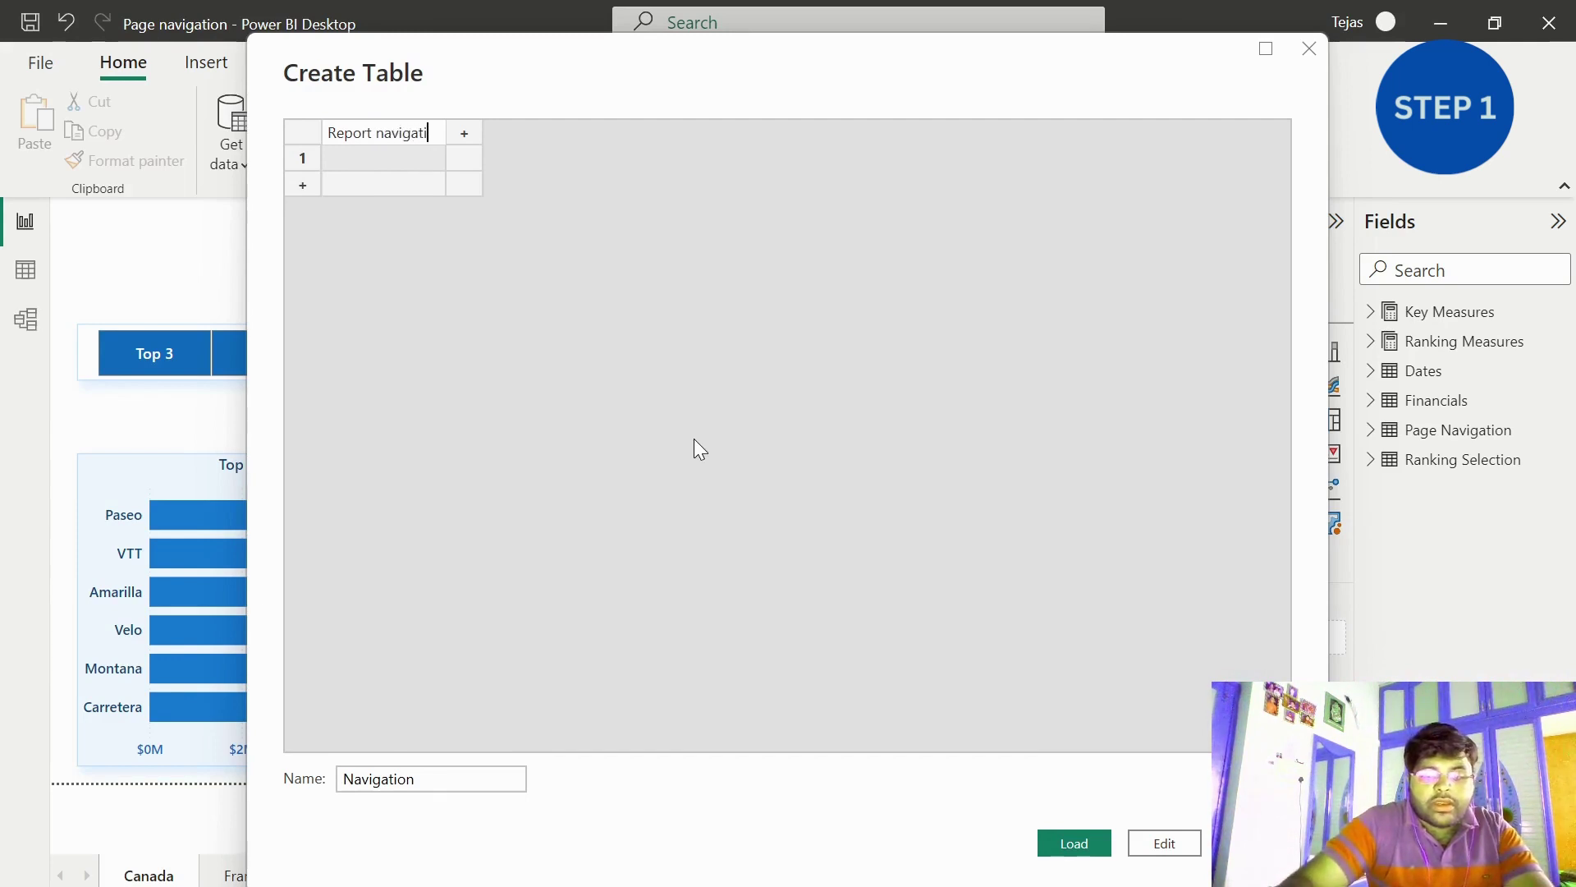
type("on")
key("Return")
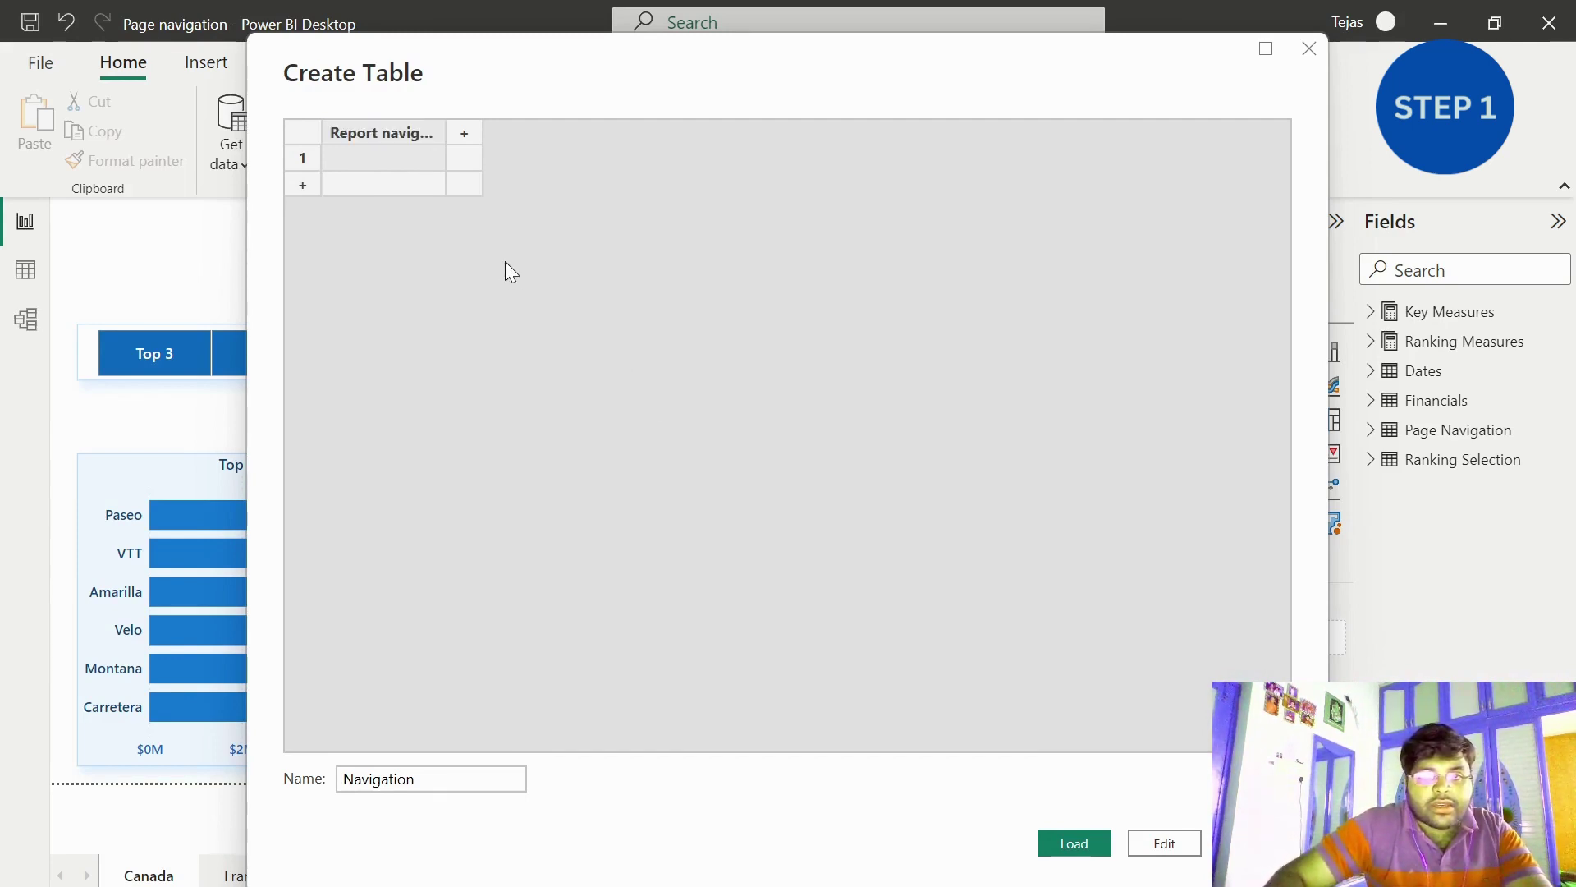
left_click_drag(450, 124, 517, 129)
left_click(367, 161)
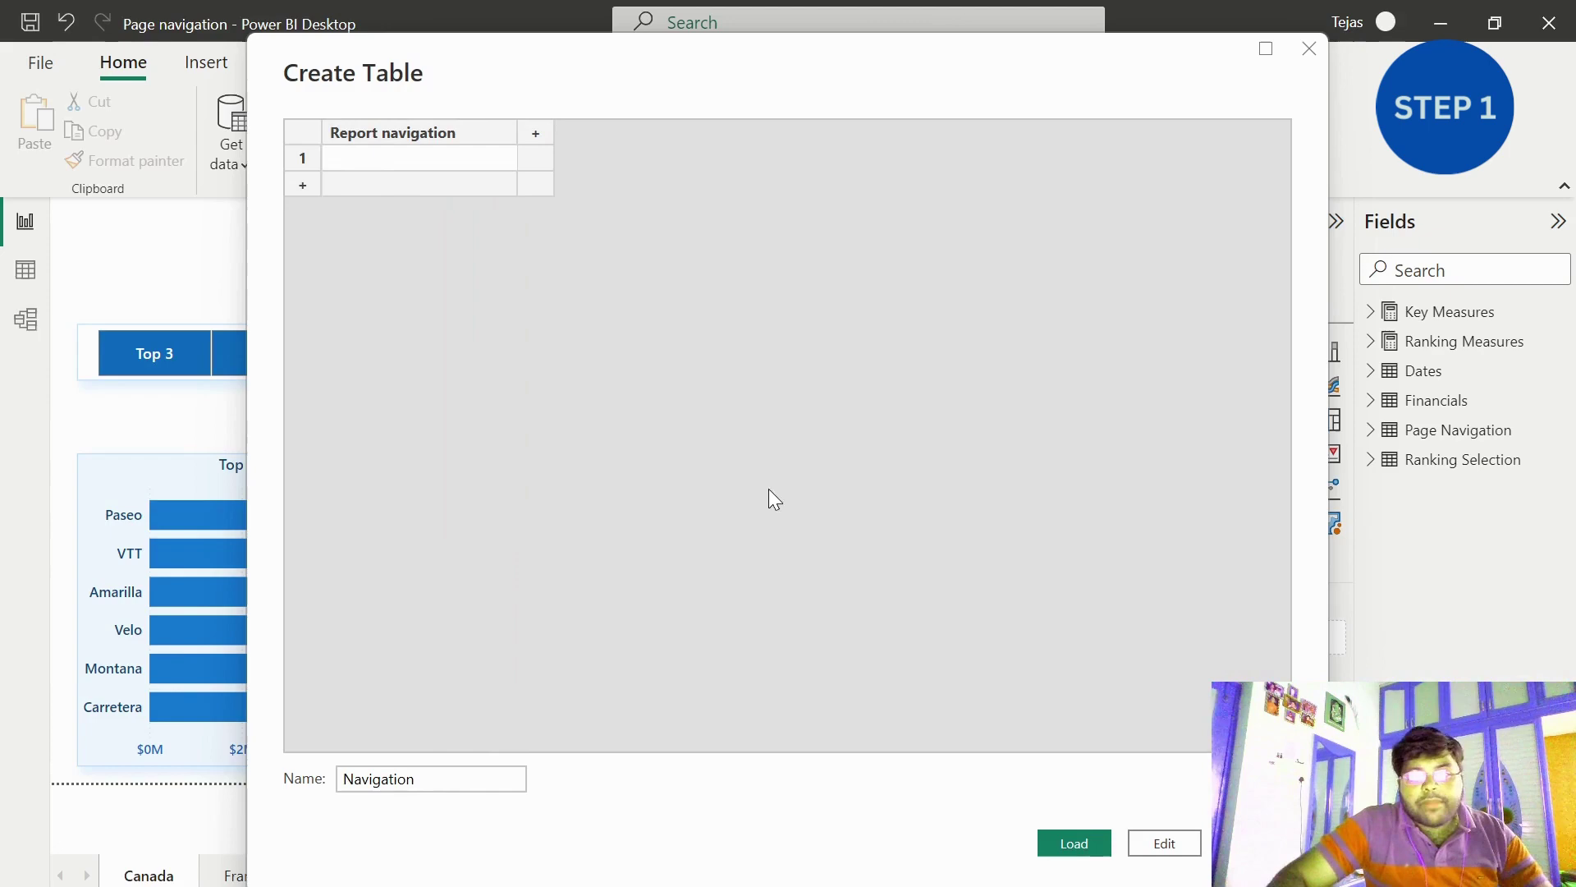
left_click_drag(930, 103, 927, 25)
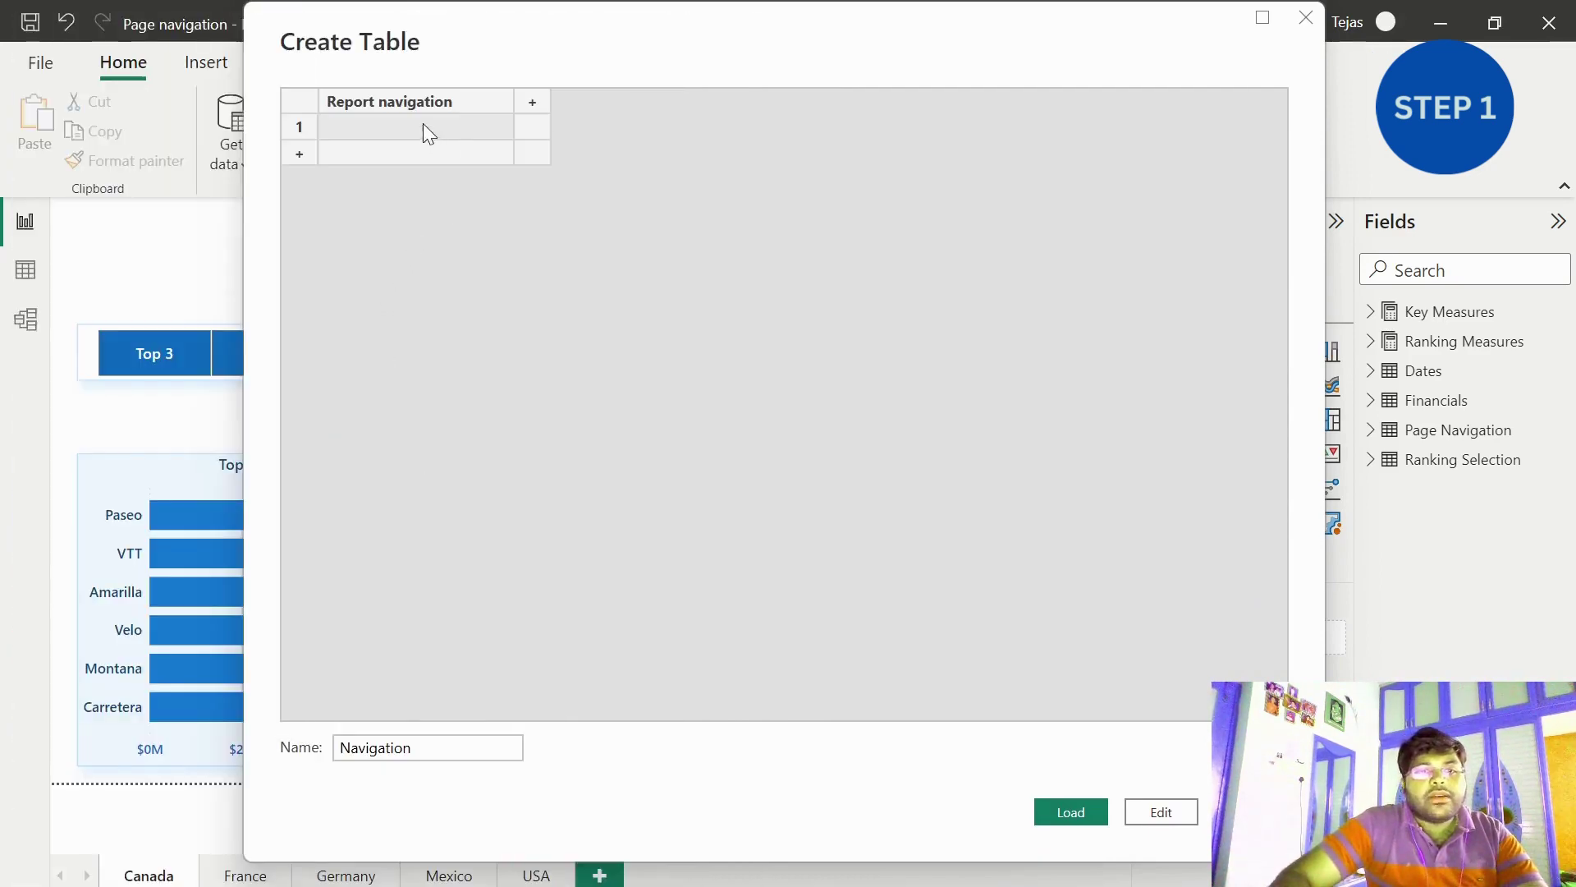
- Enter Canada, France and Germany into the first three rows of the grid
left_click(423, 126)
type("c")
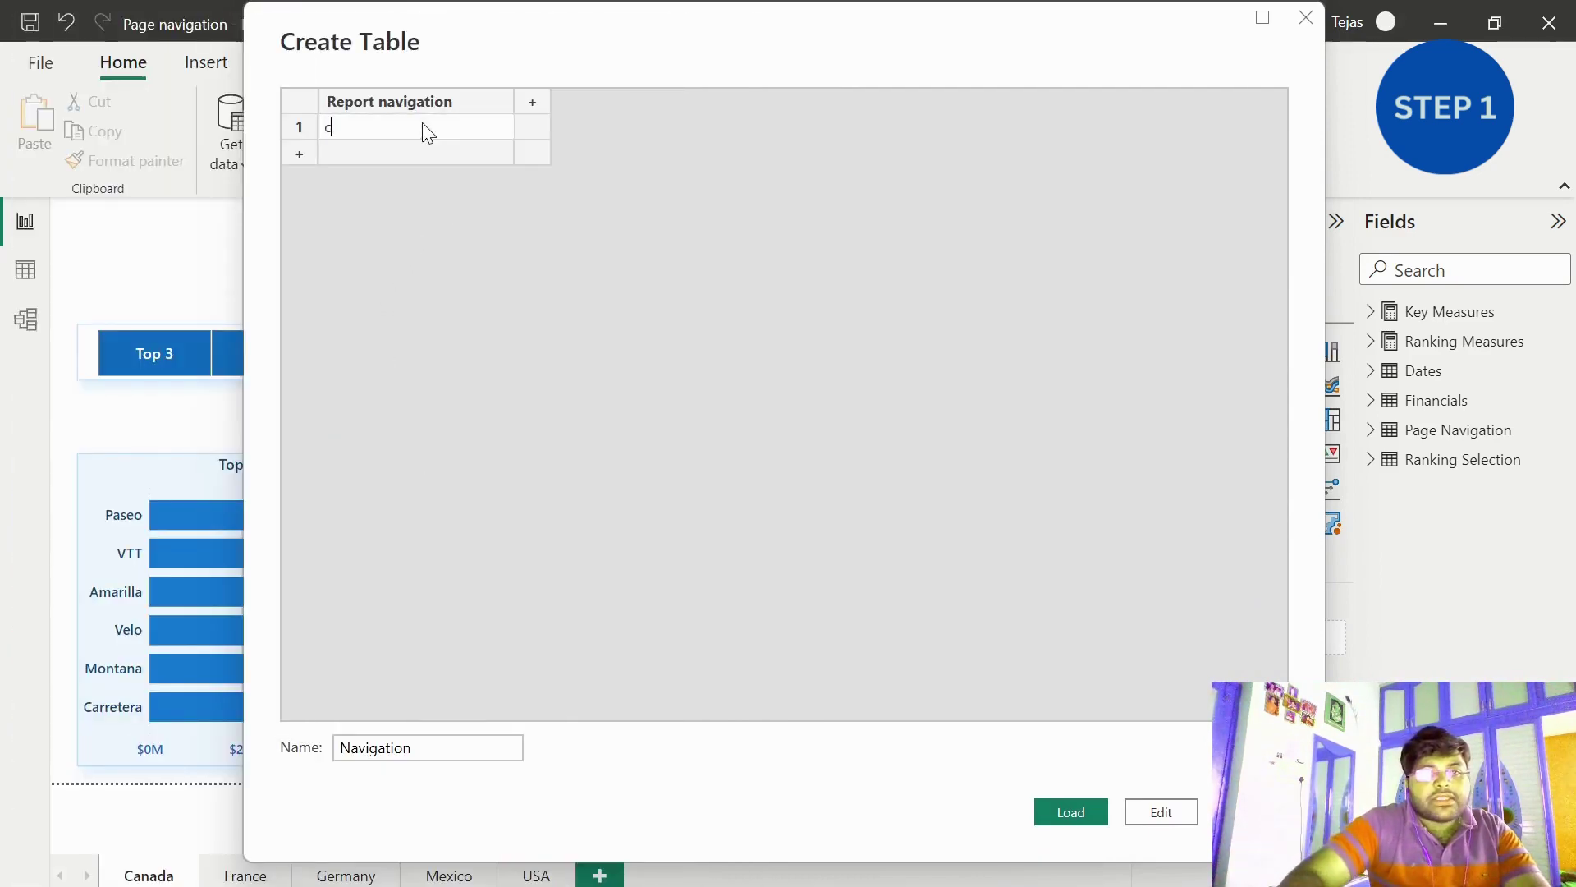
key("BackSpace")
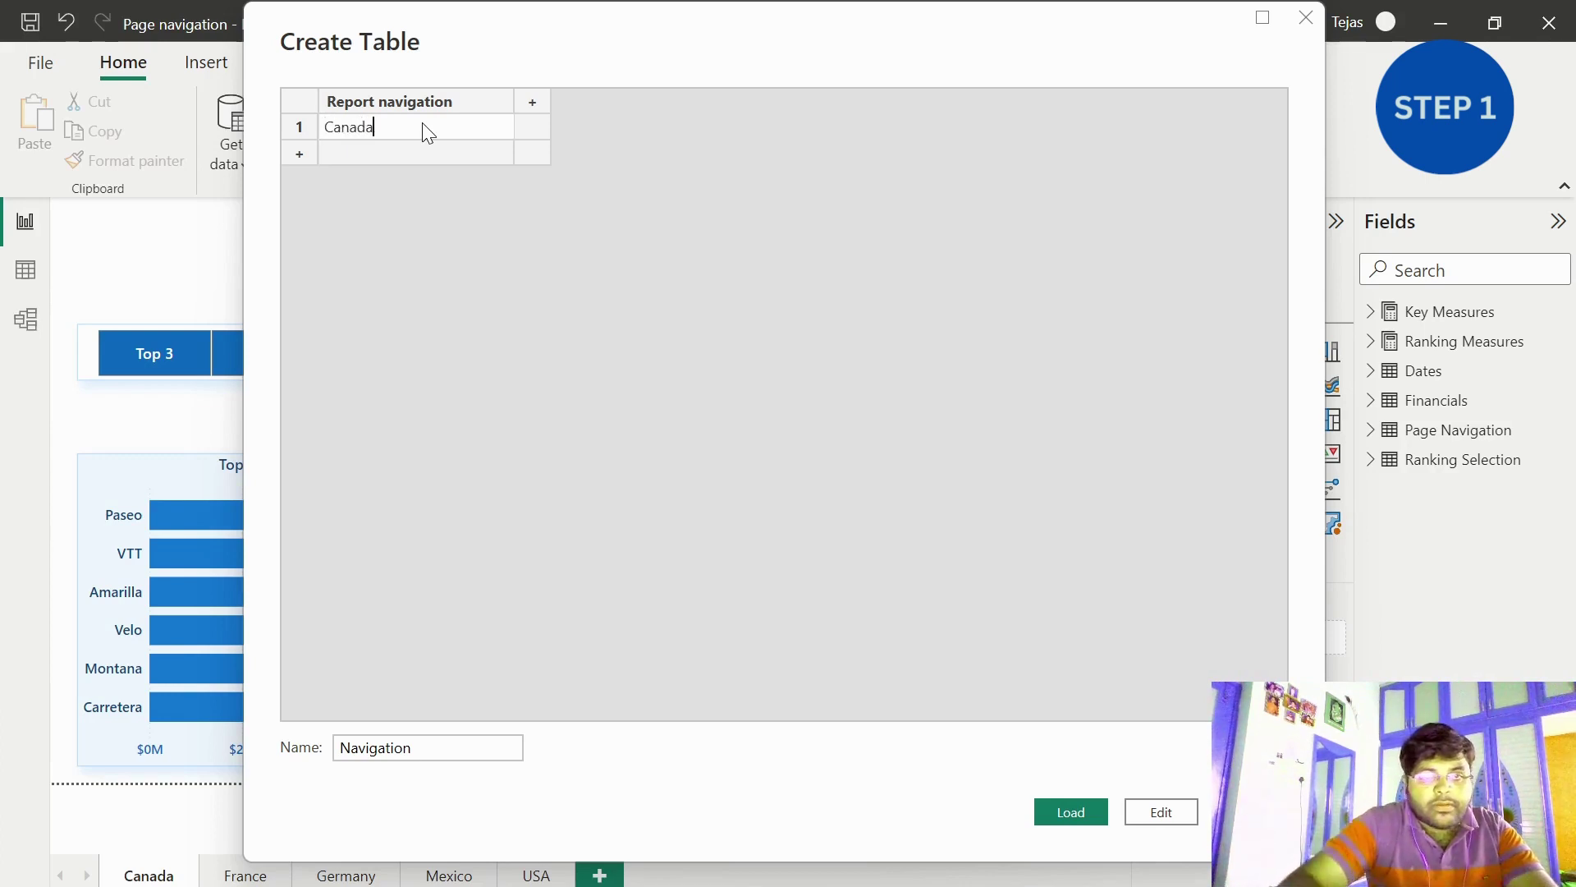
type("Canada")
key("Return")
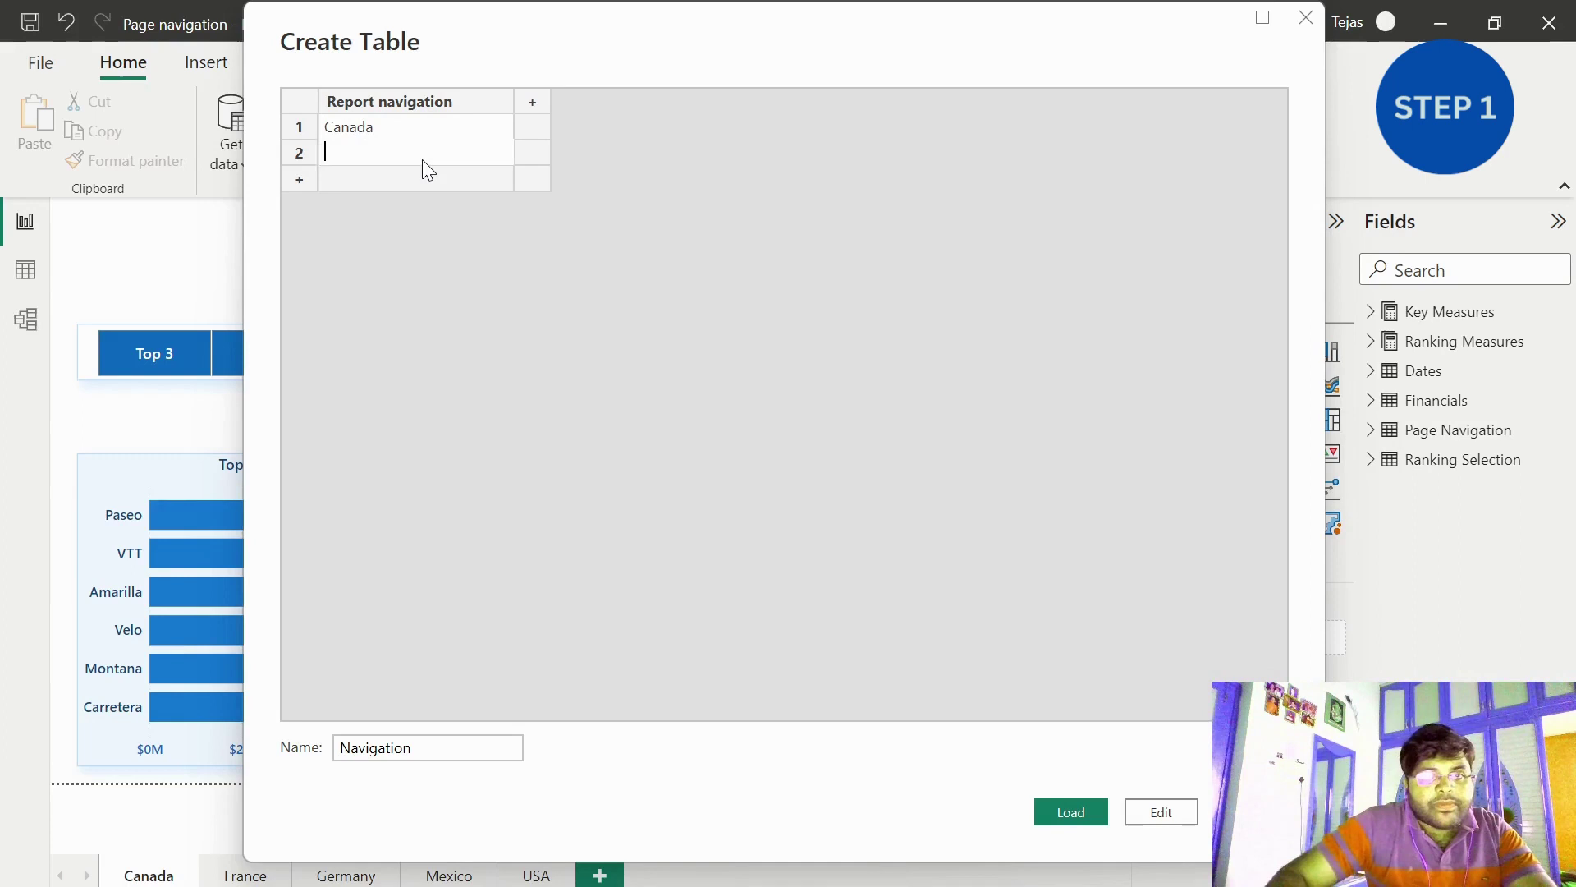
type("France")
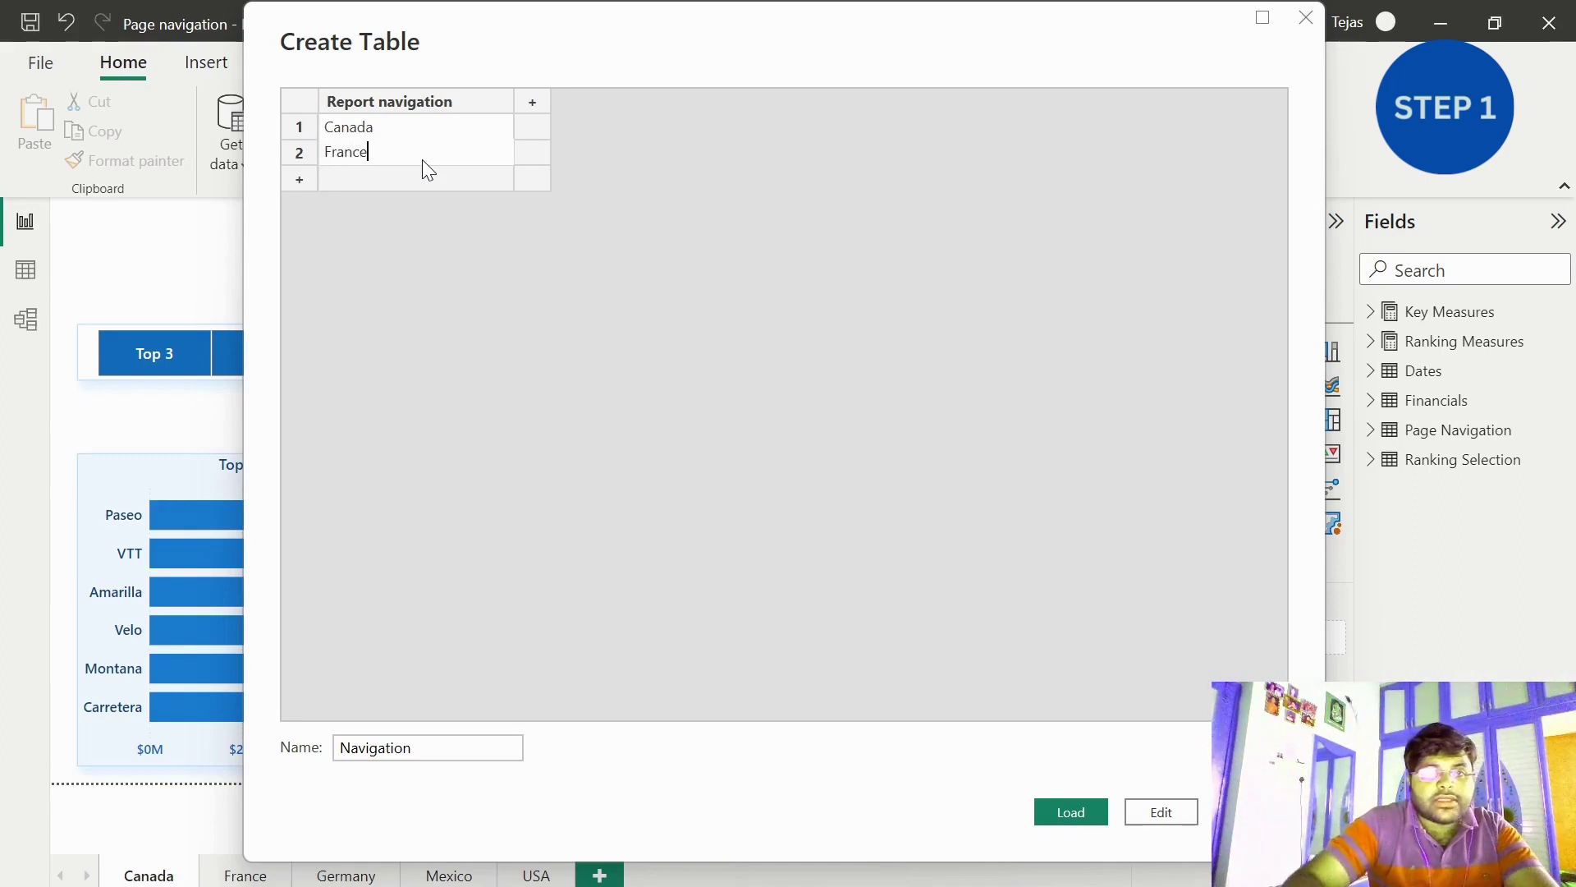
left_click(426, 184)
left_click(425, 184)
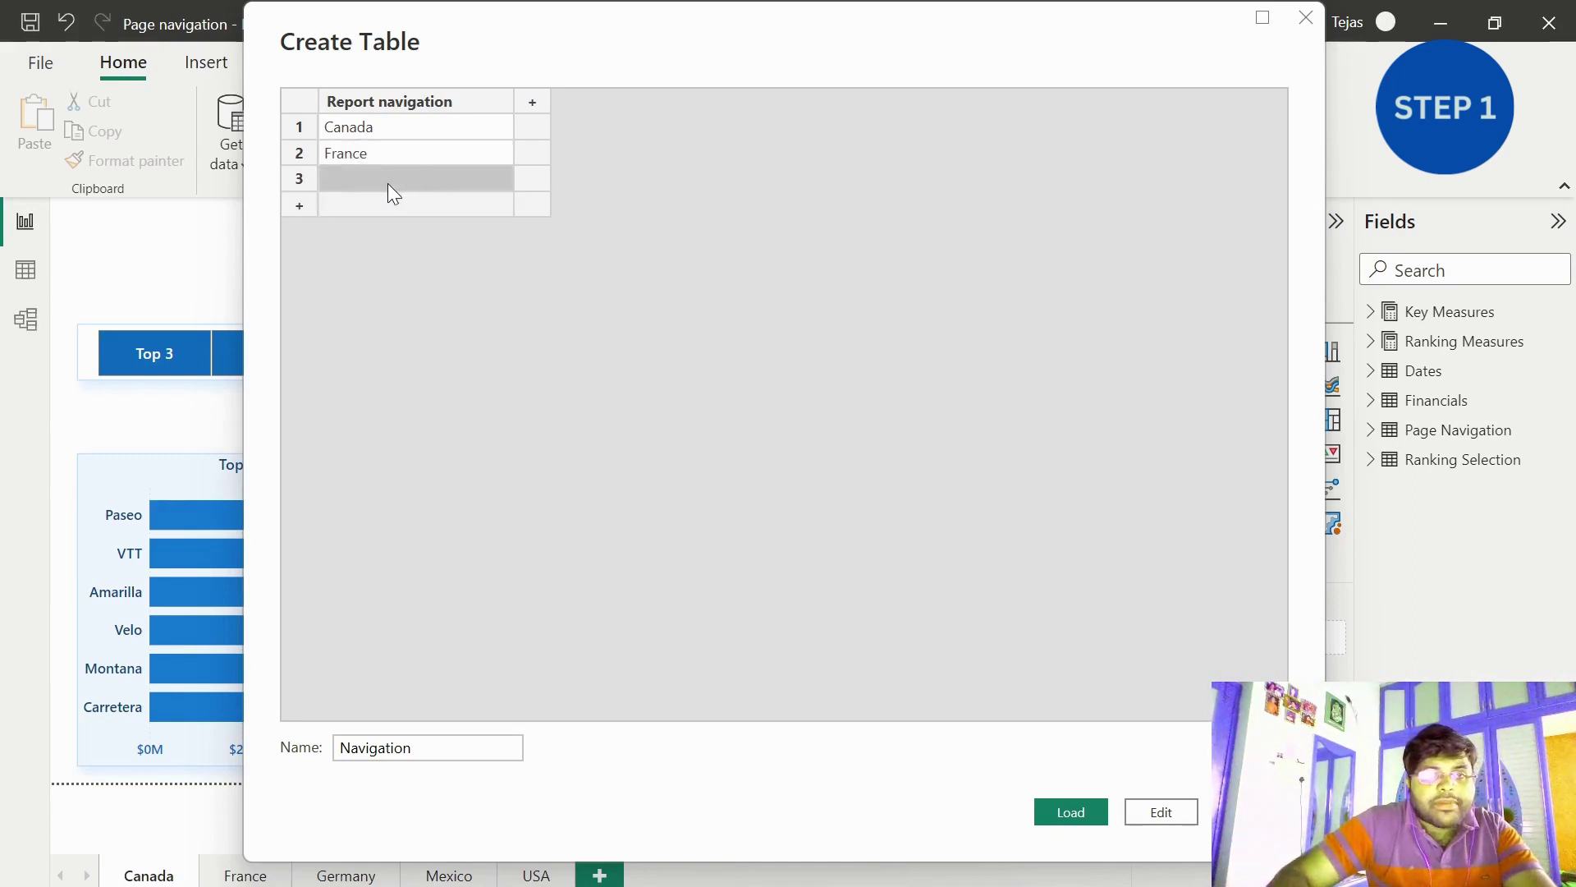
left_click(390, 185)
type("Germany")
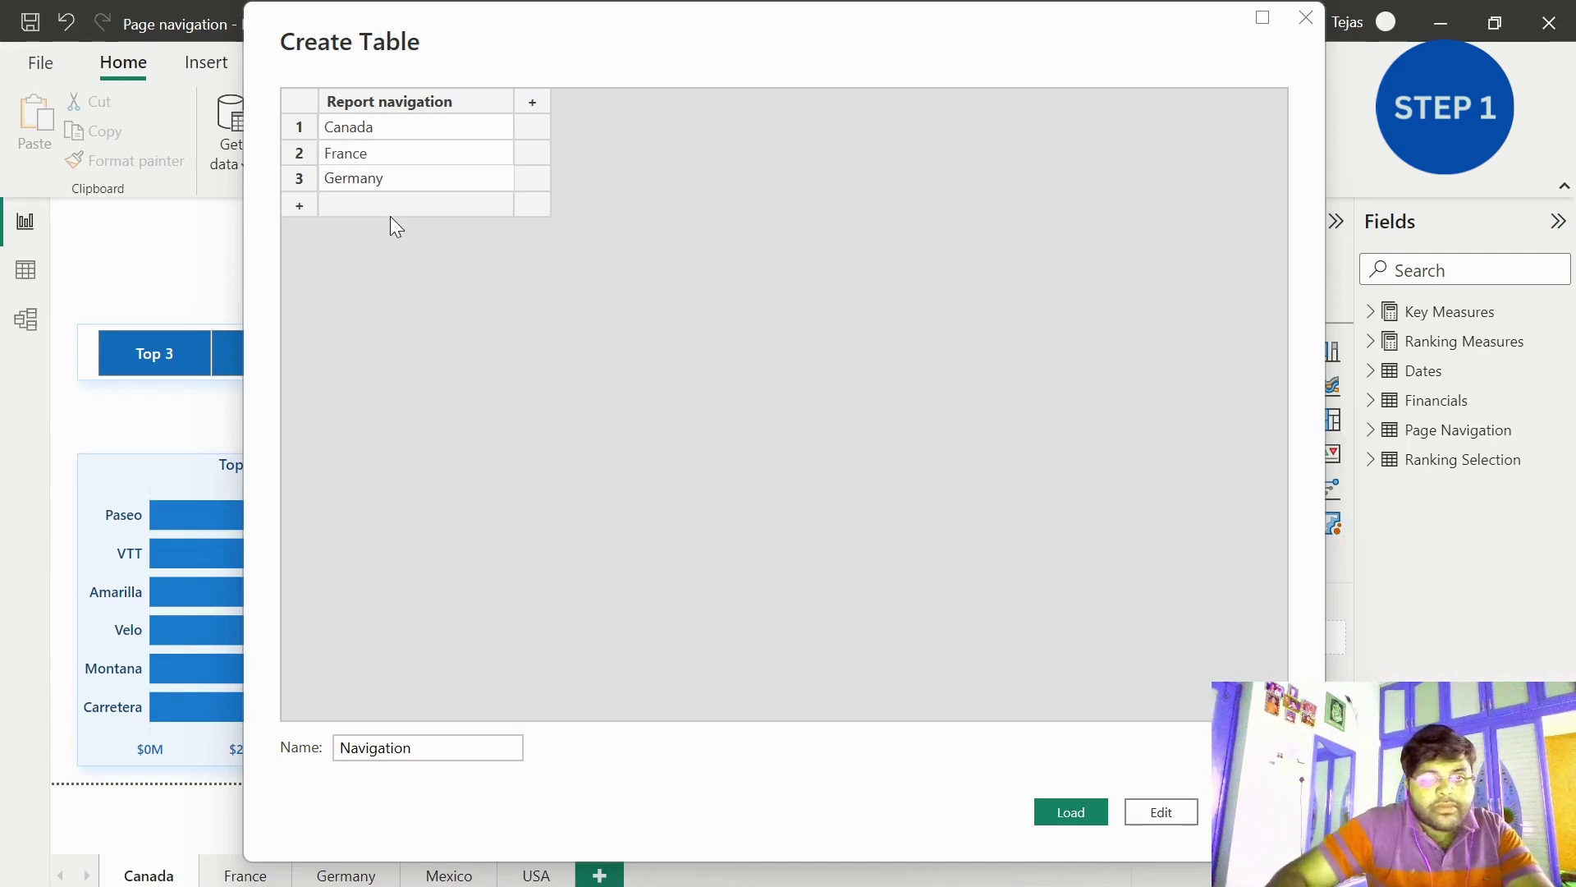
- Add Mexico and USA as rows 4 and 5, then load the Navigation table
left_click(388, 210)
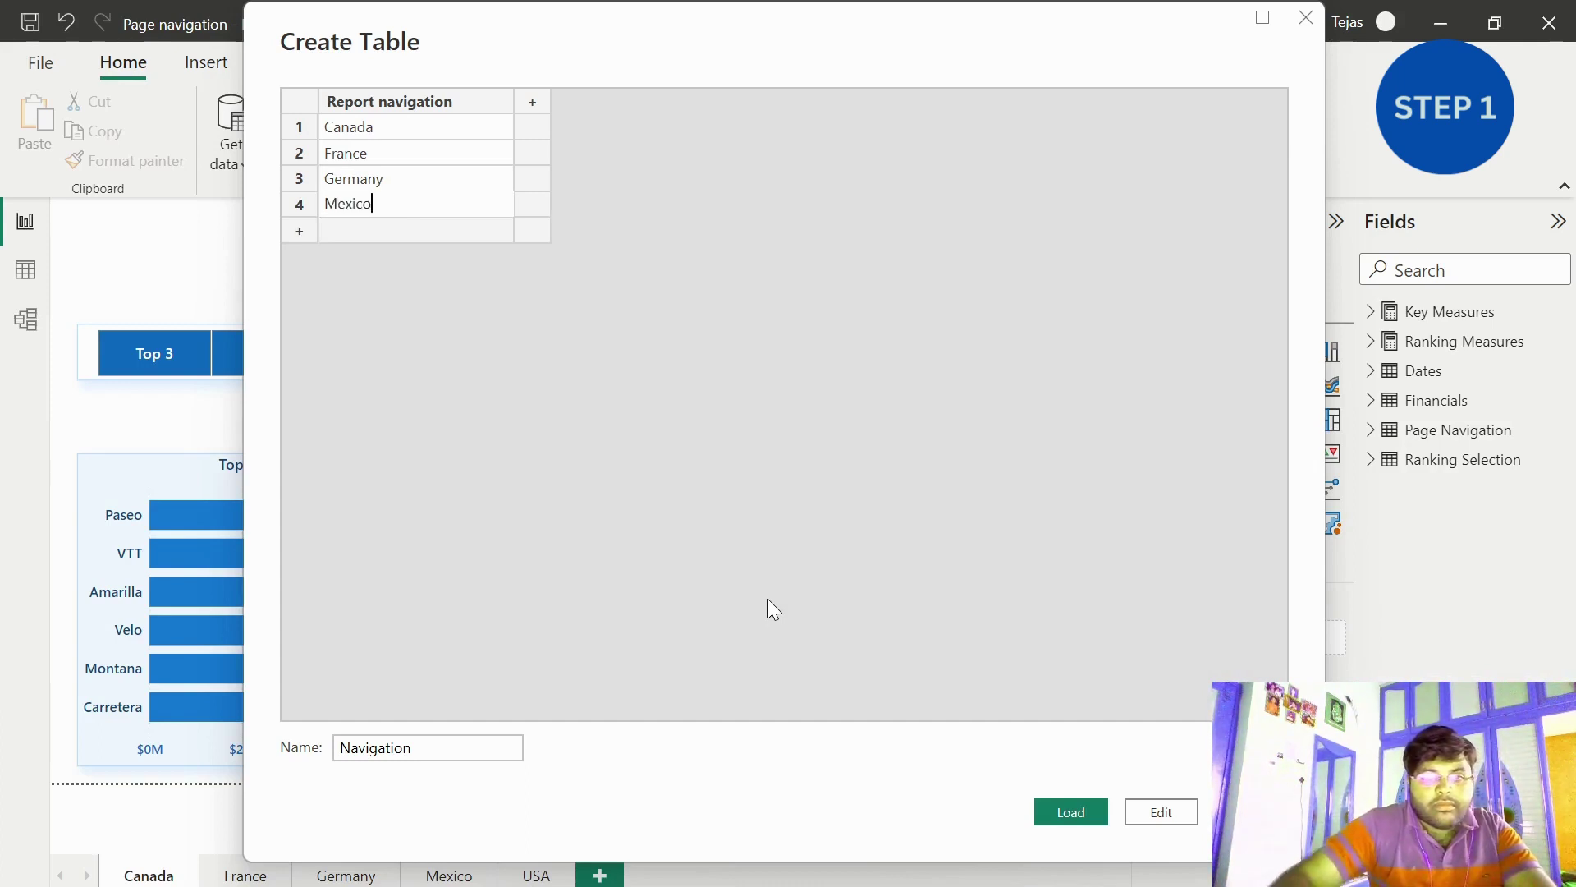
left_click(768, 370)
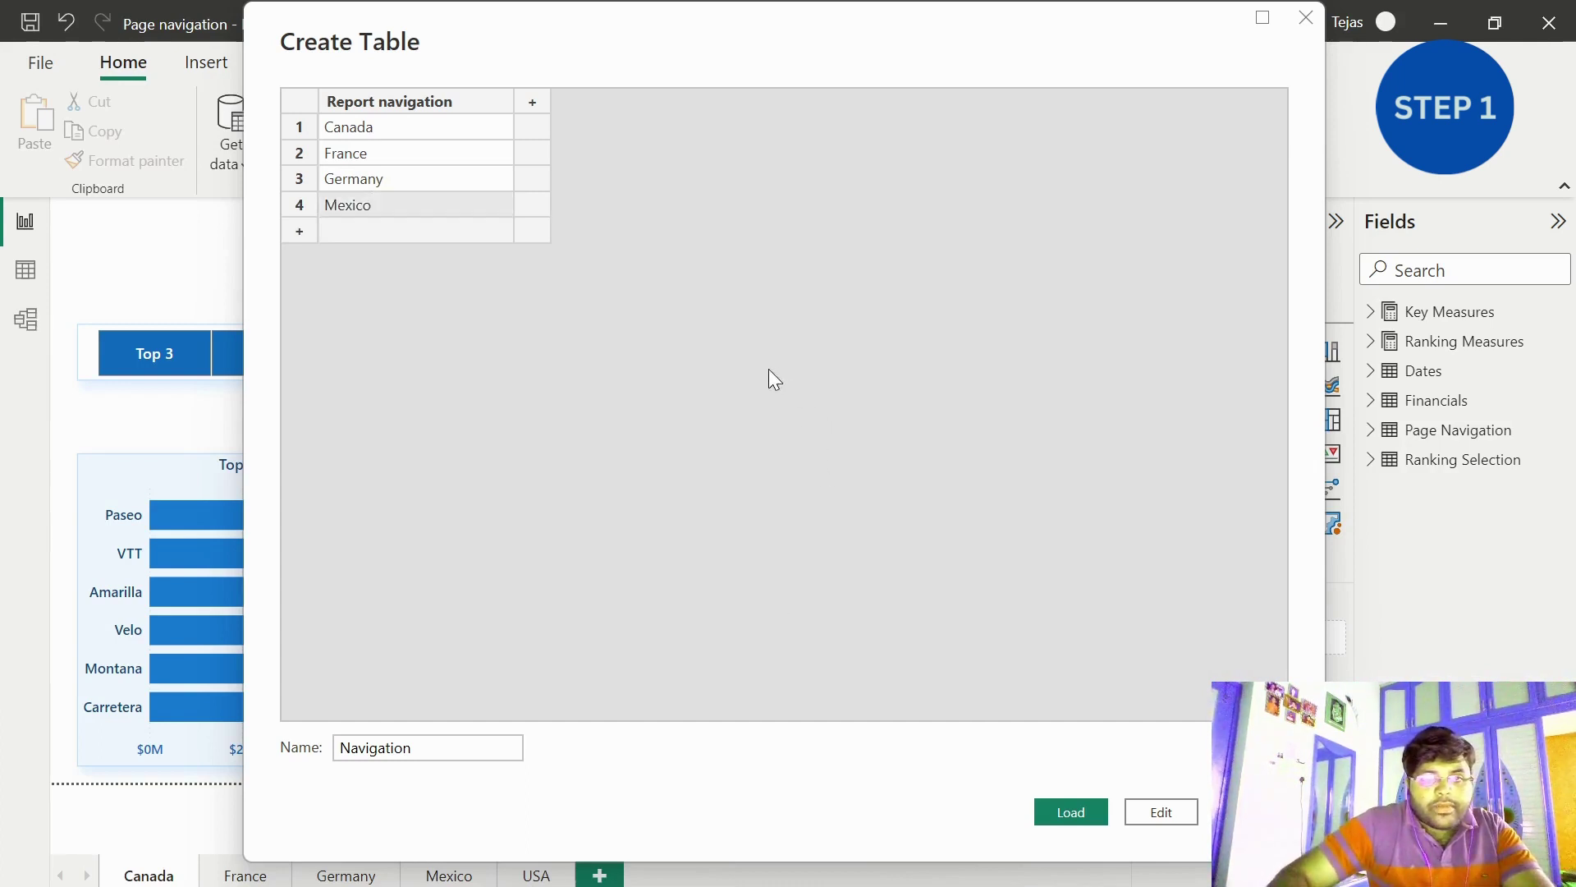
left_click(368, 234)
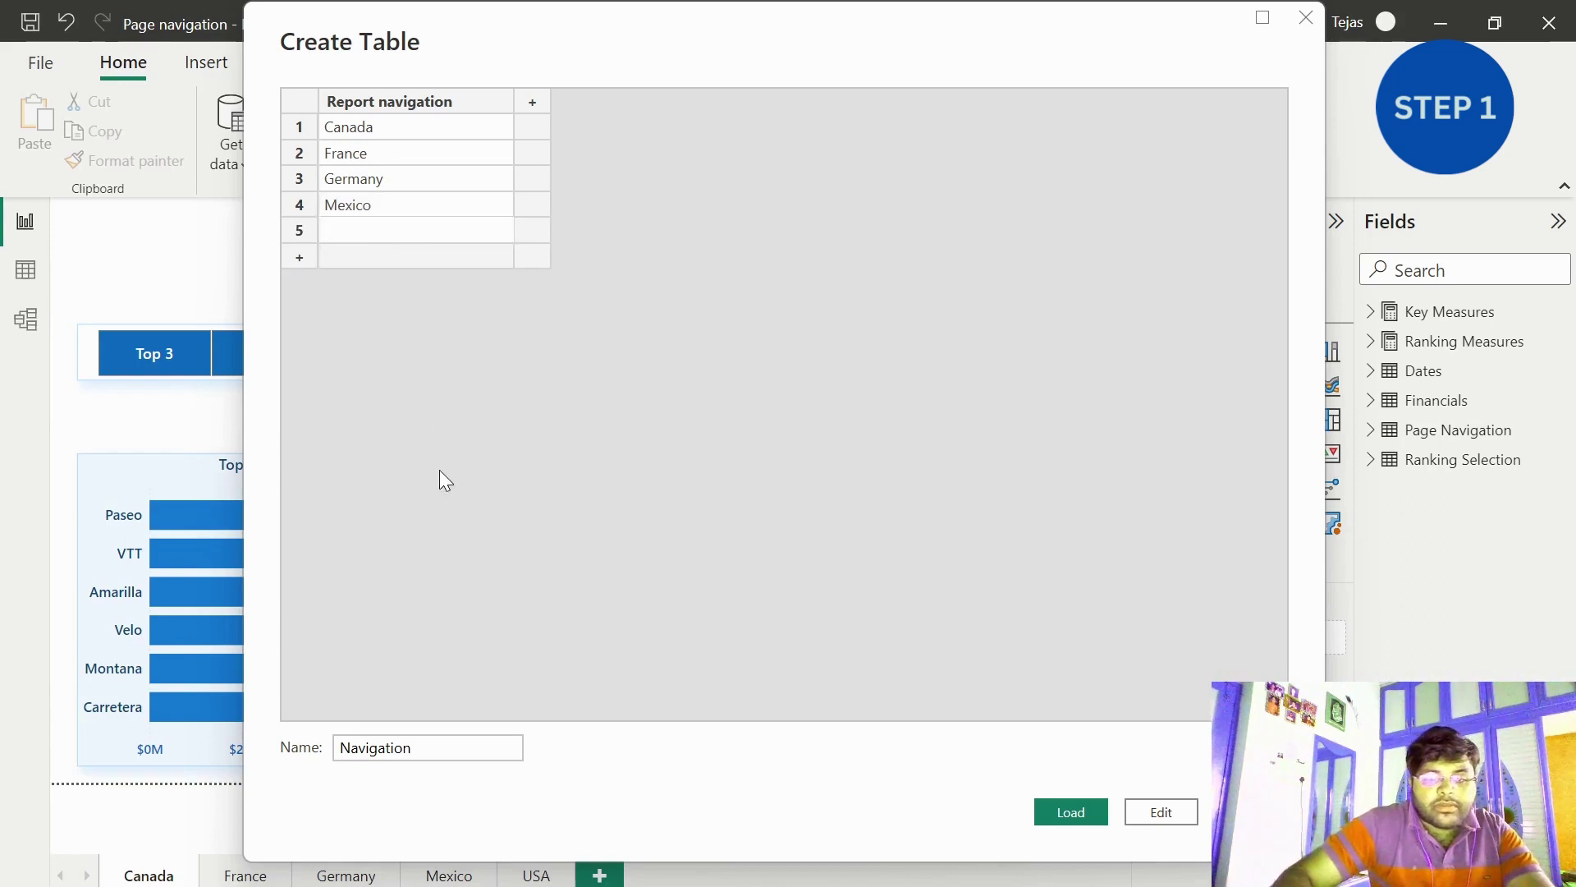
type("USA")
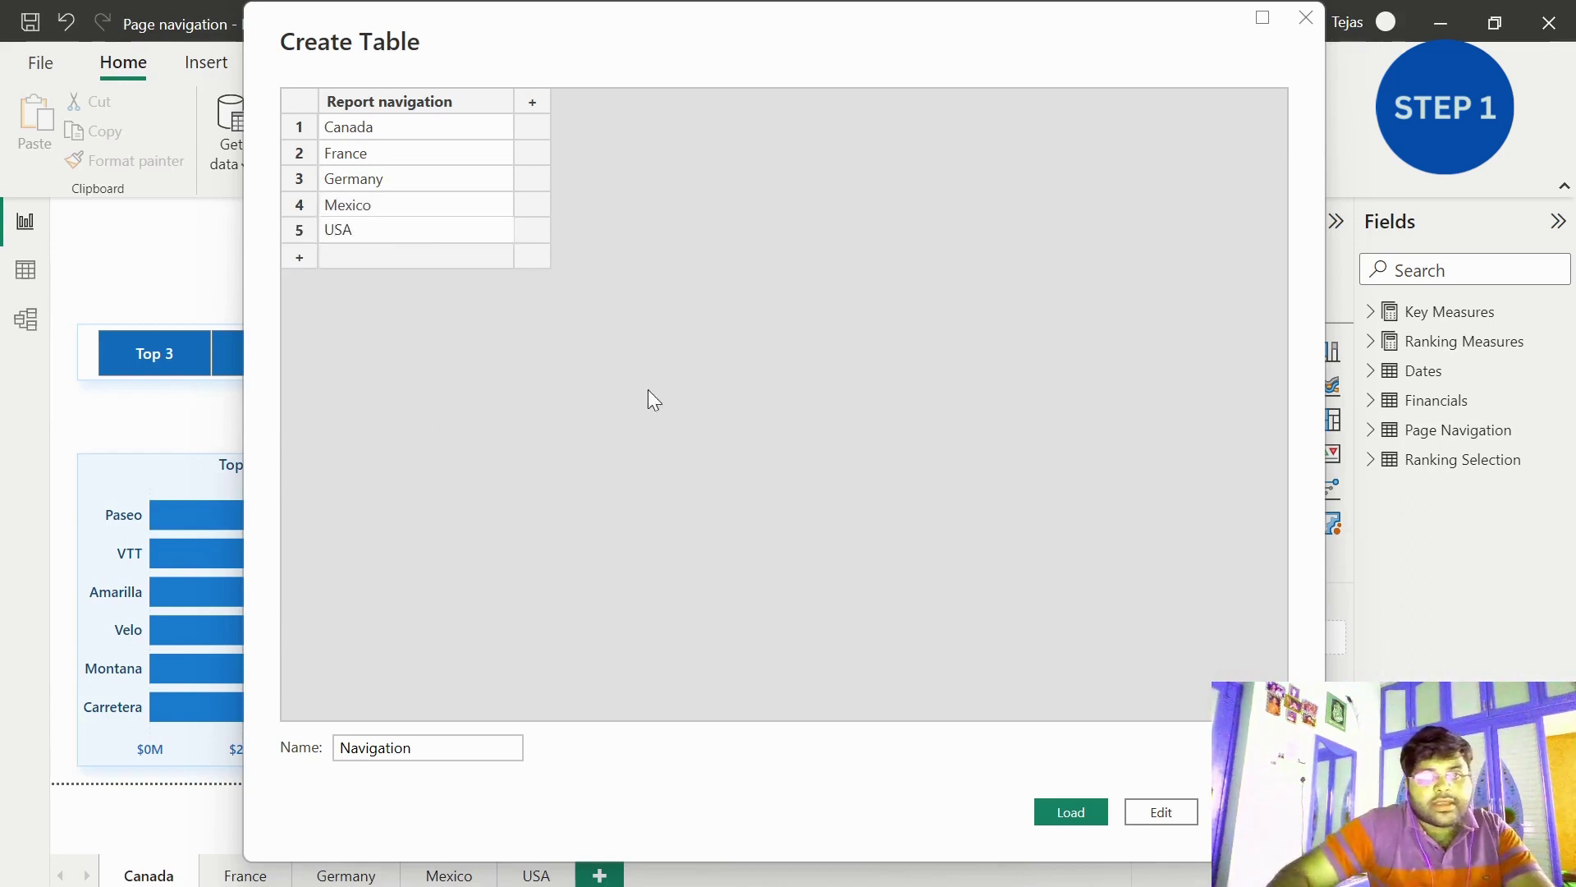
left_click(648, 391)
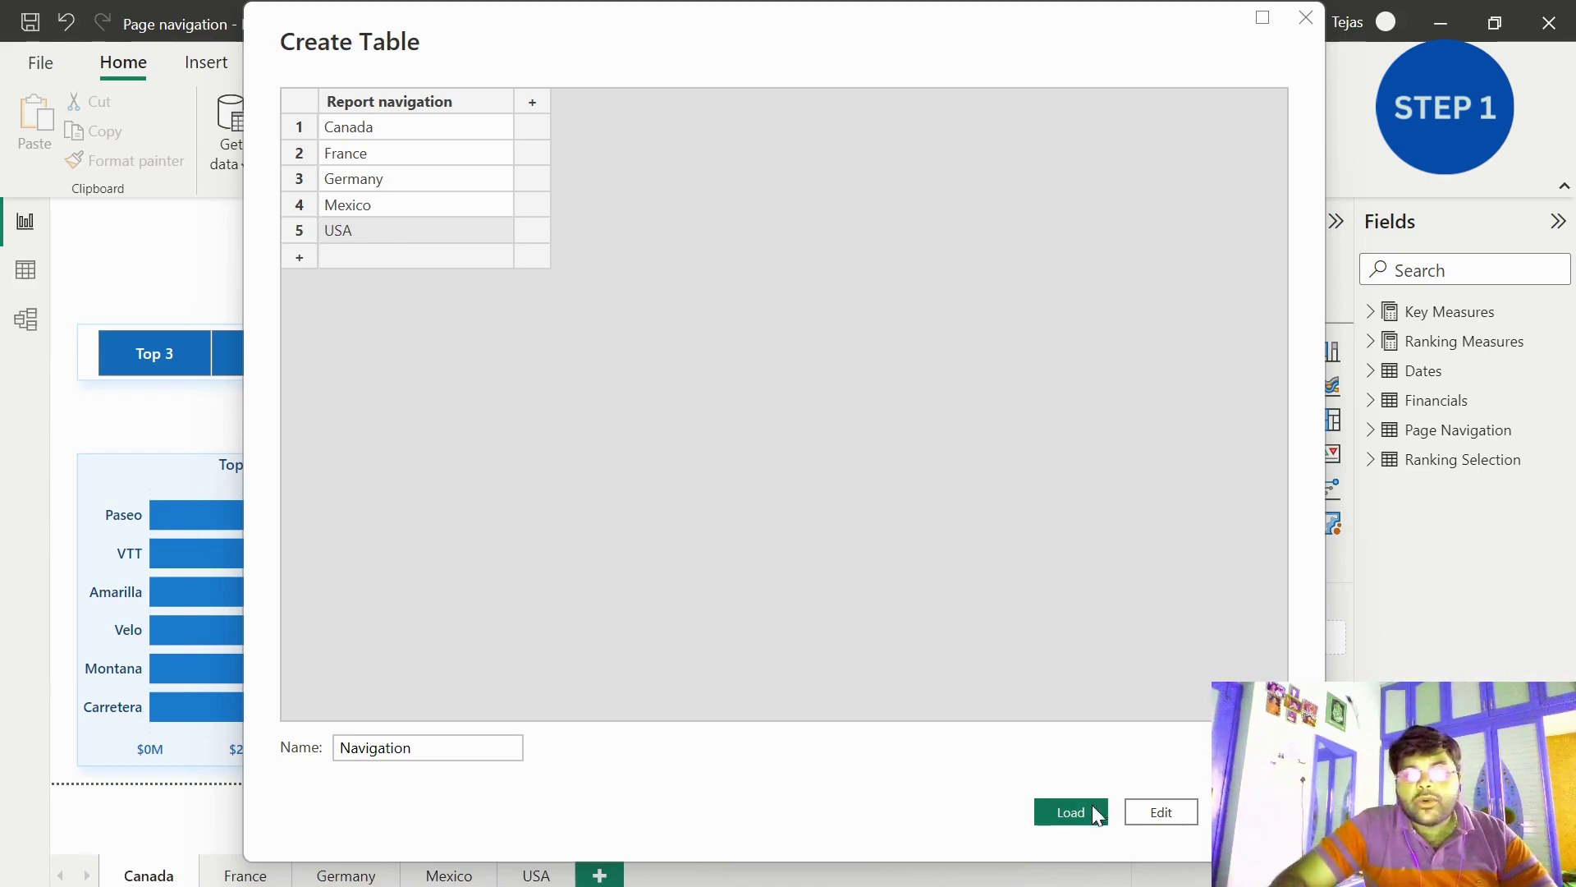
left_click(1071, 811)
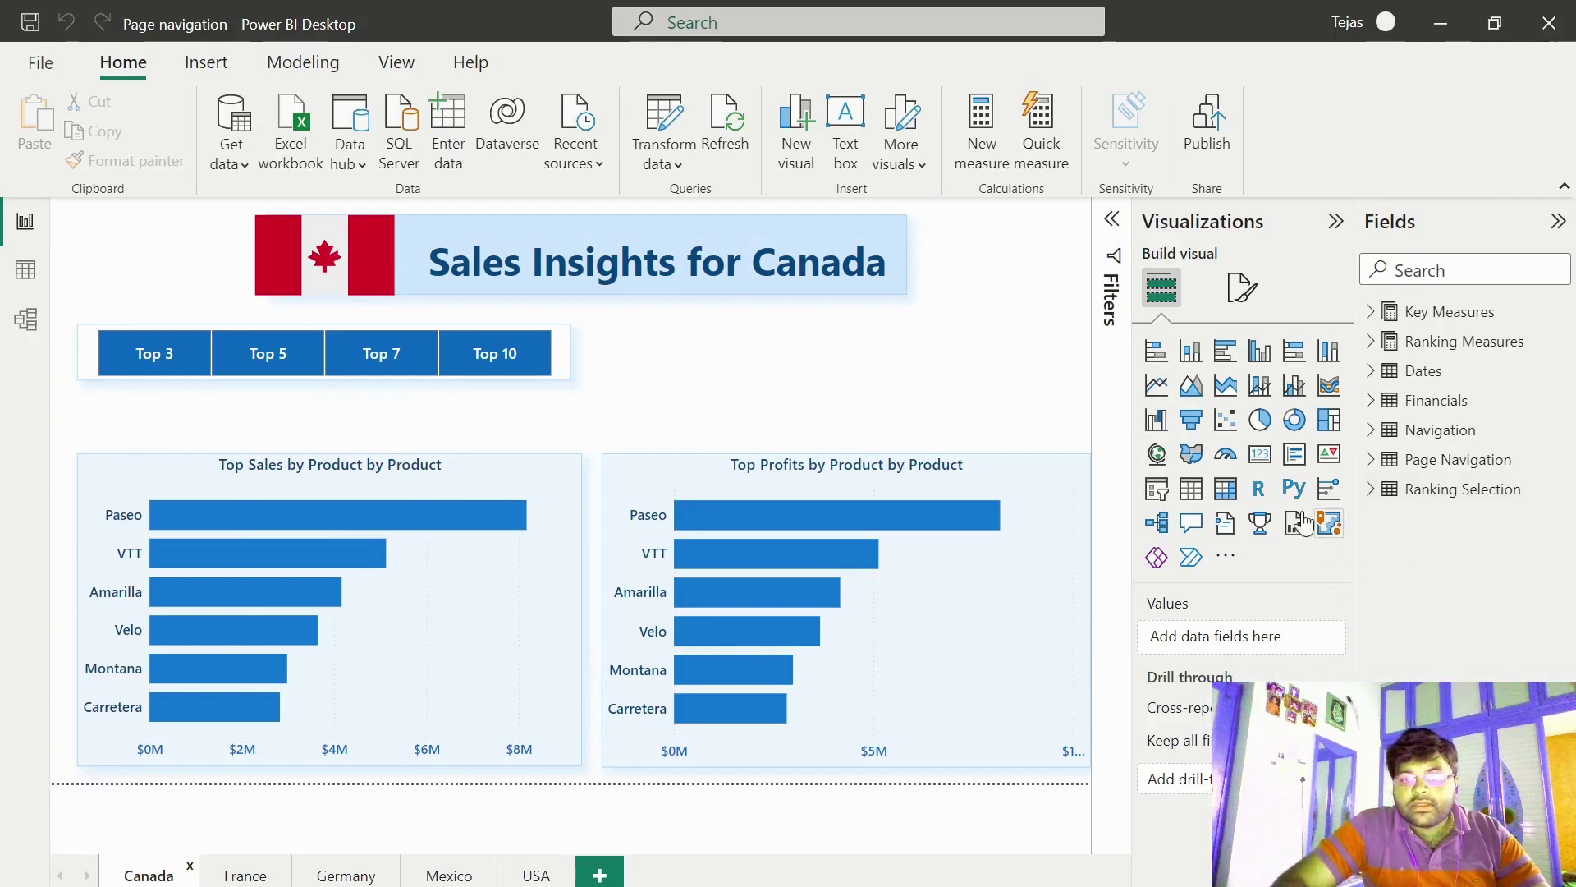
- Drag the Navigation table's Report navigation field onto the Canada page as a table visual
left_click(1371, 432)
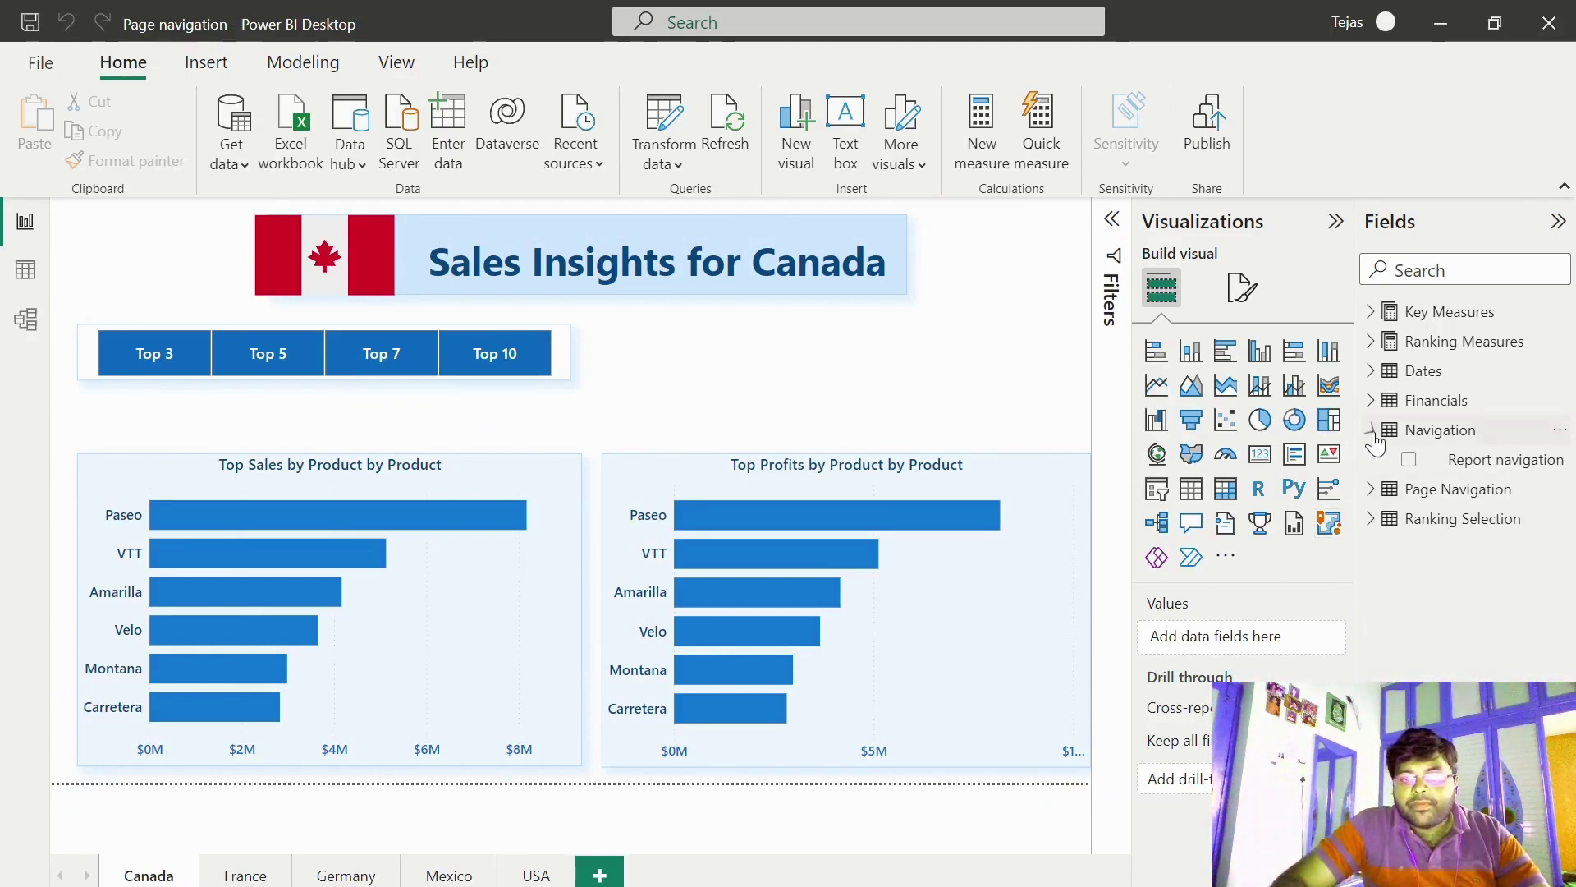
left_click(1495, 465)
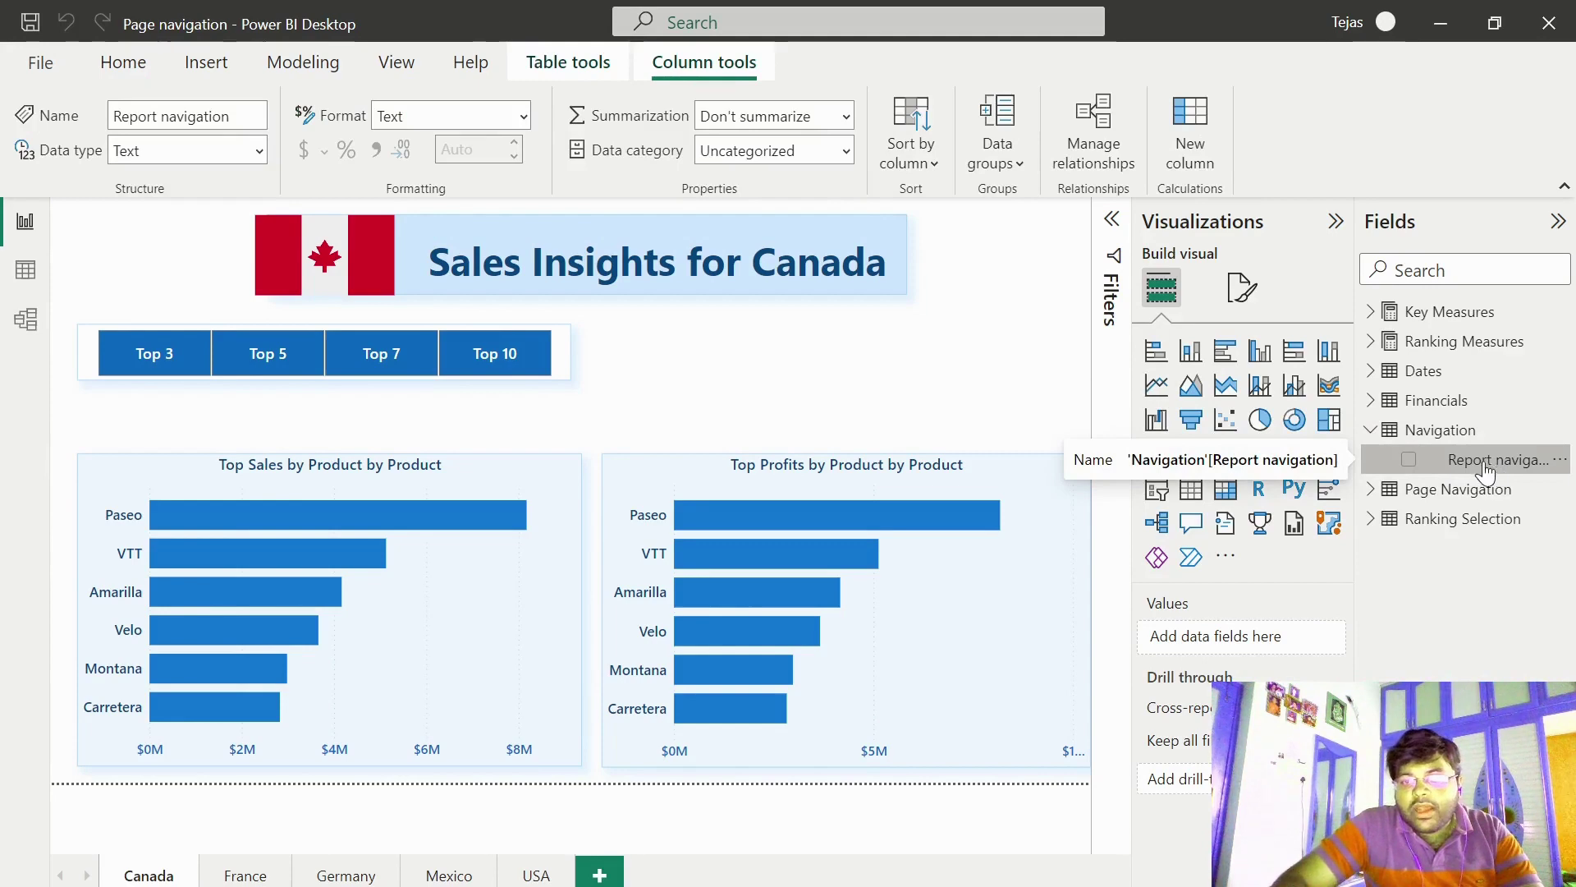
left_click_drag(1496, 474, 817, 380)
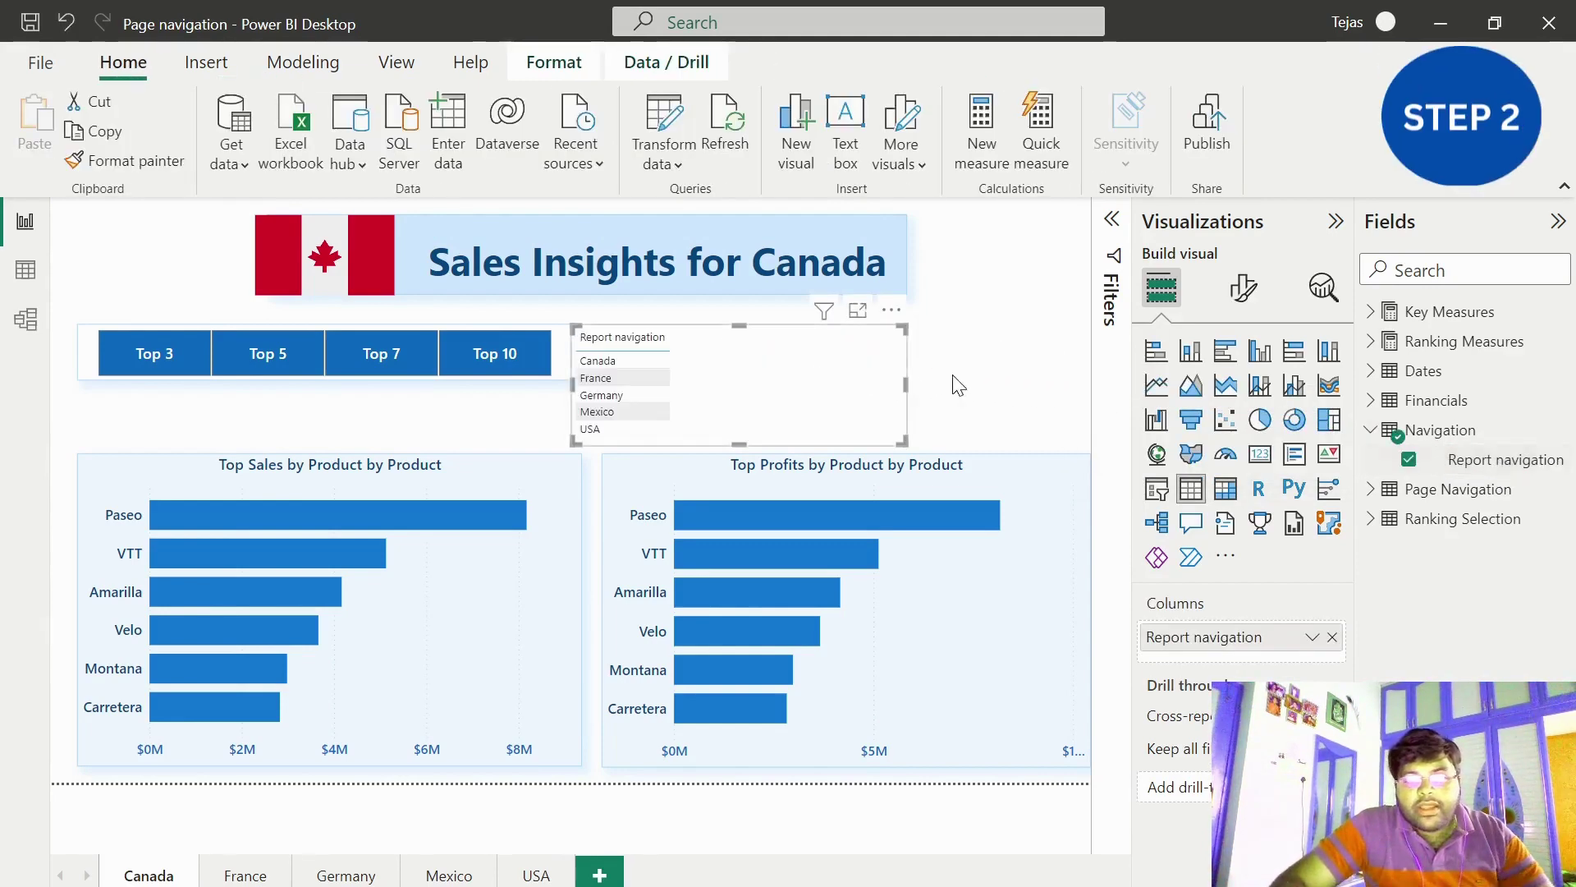
- Convert the visual to a slicer with Dropdown style, shrink it, and turn on Single select
left_click(1159, 492)
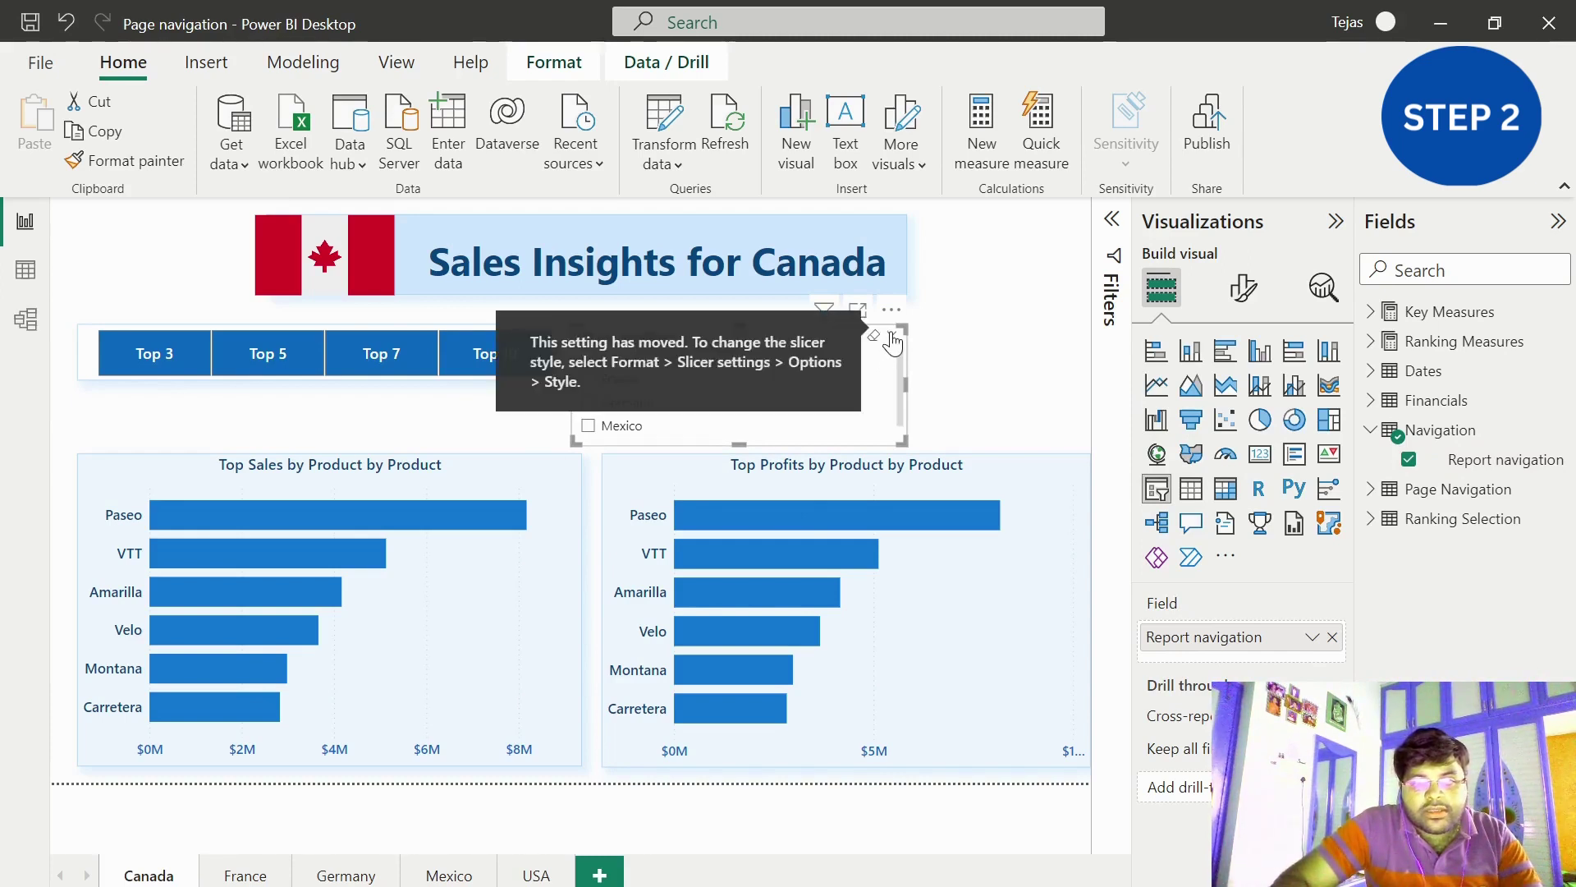
left_click(1243, 297)
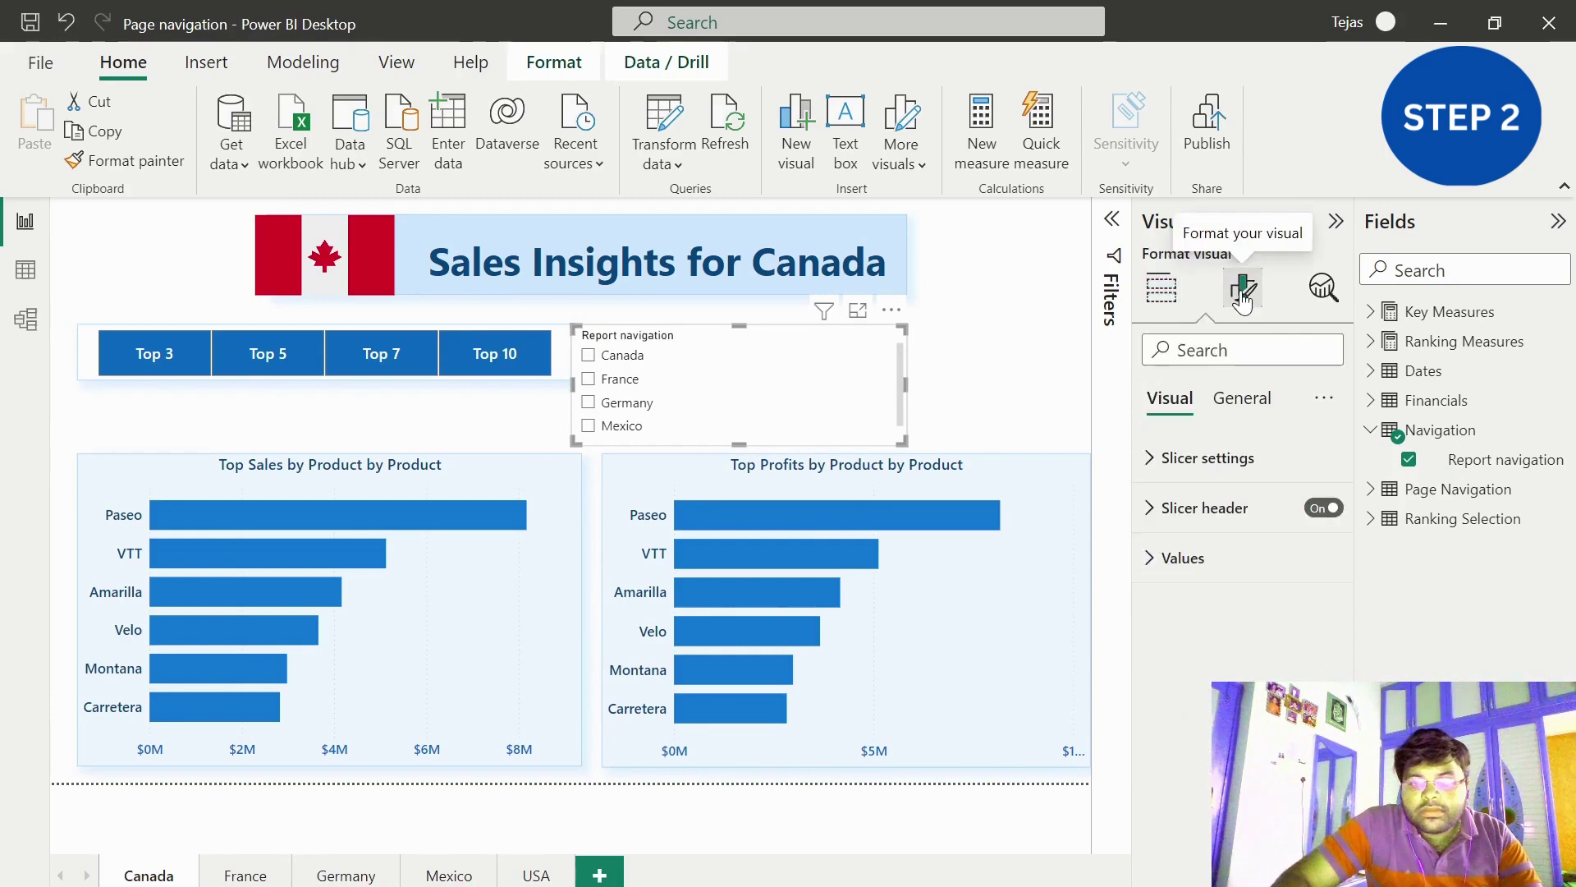
left_click(1229, 466)
left_click(1217, 575)
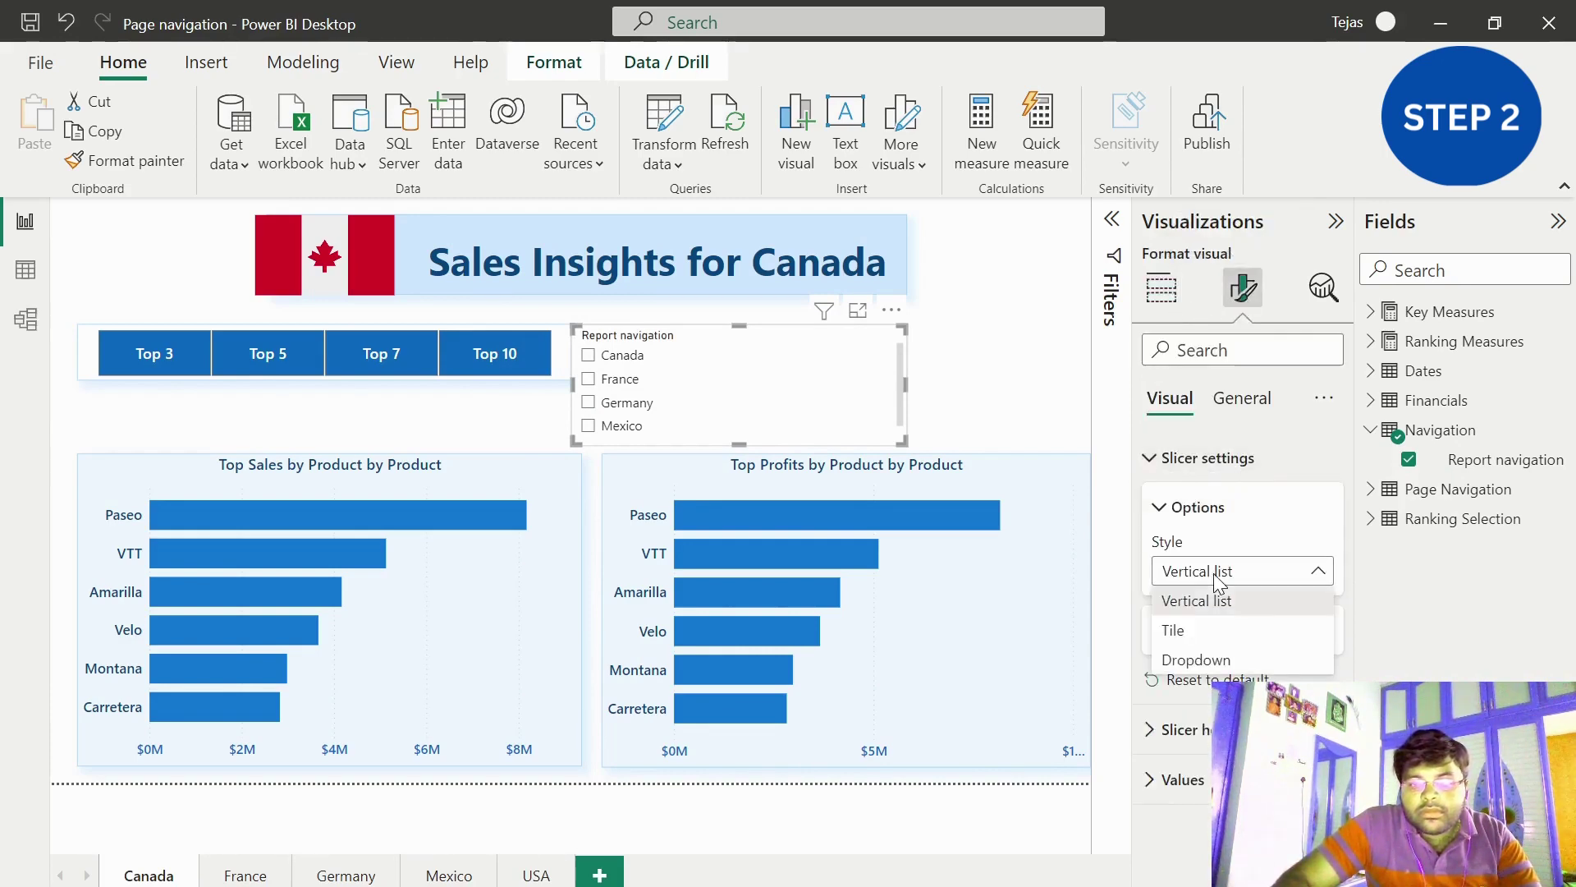
left_click(1213, 660)
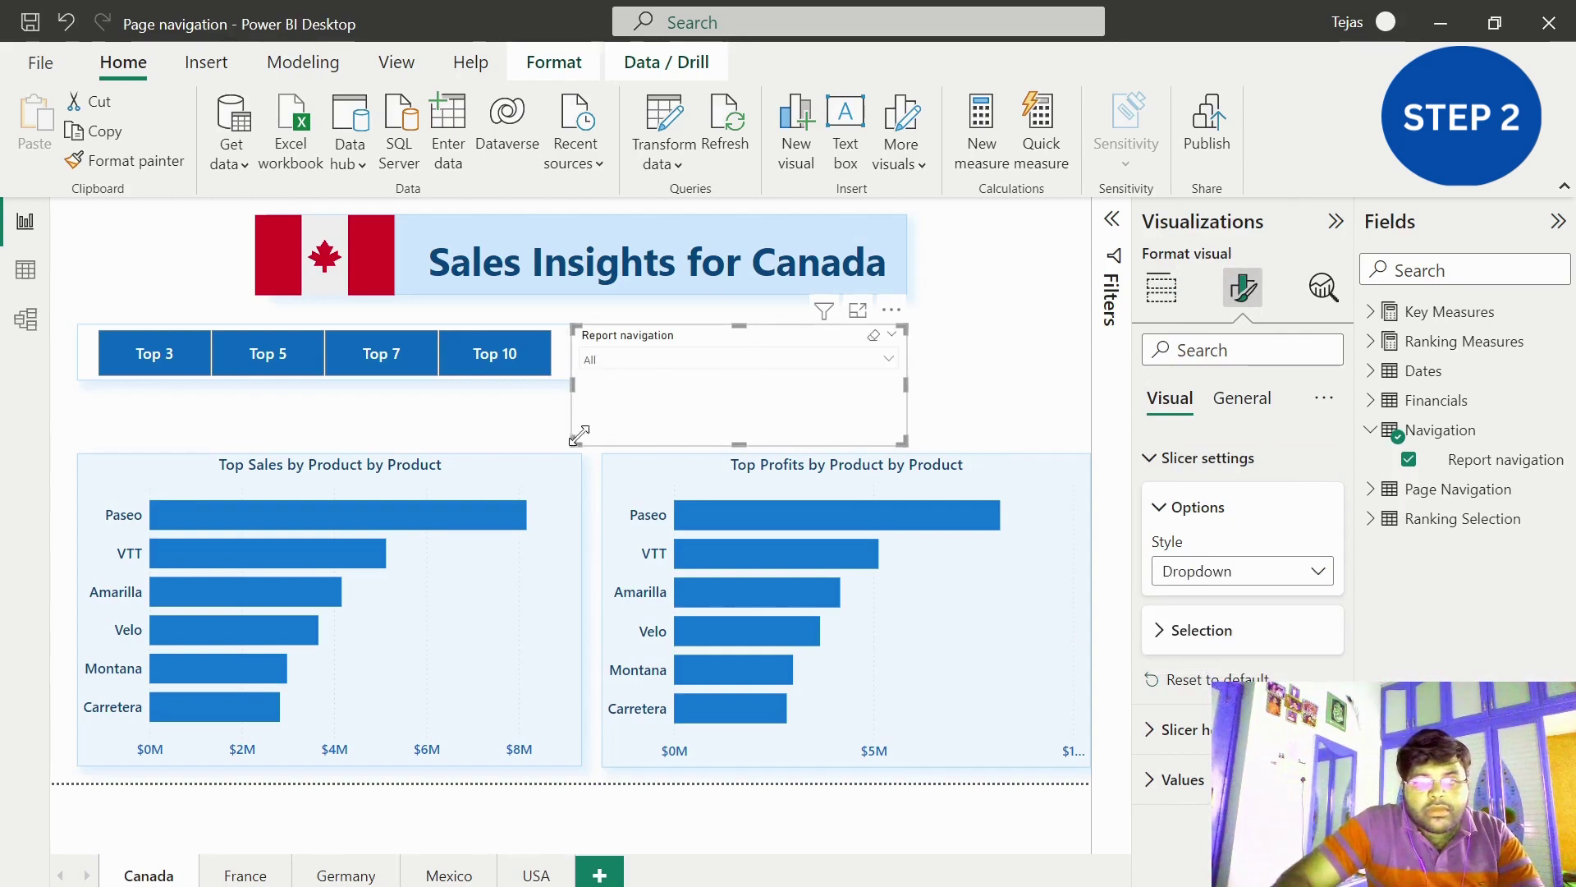
left_click_drag(579, 435, 670, 402)
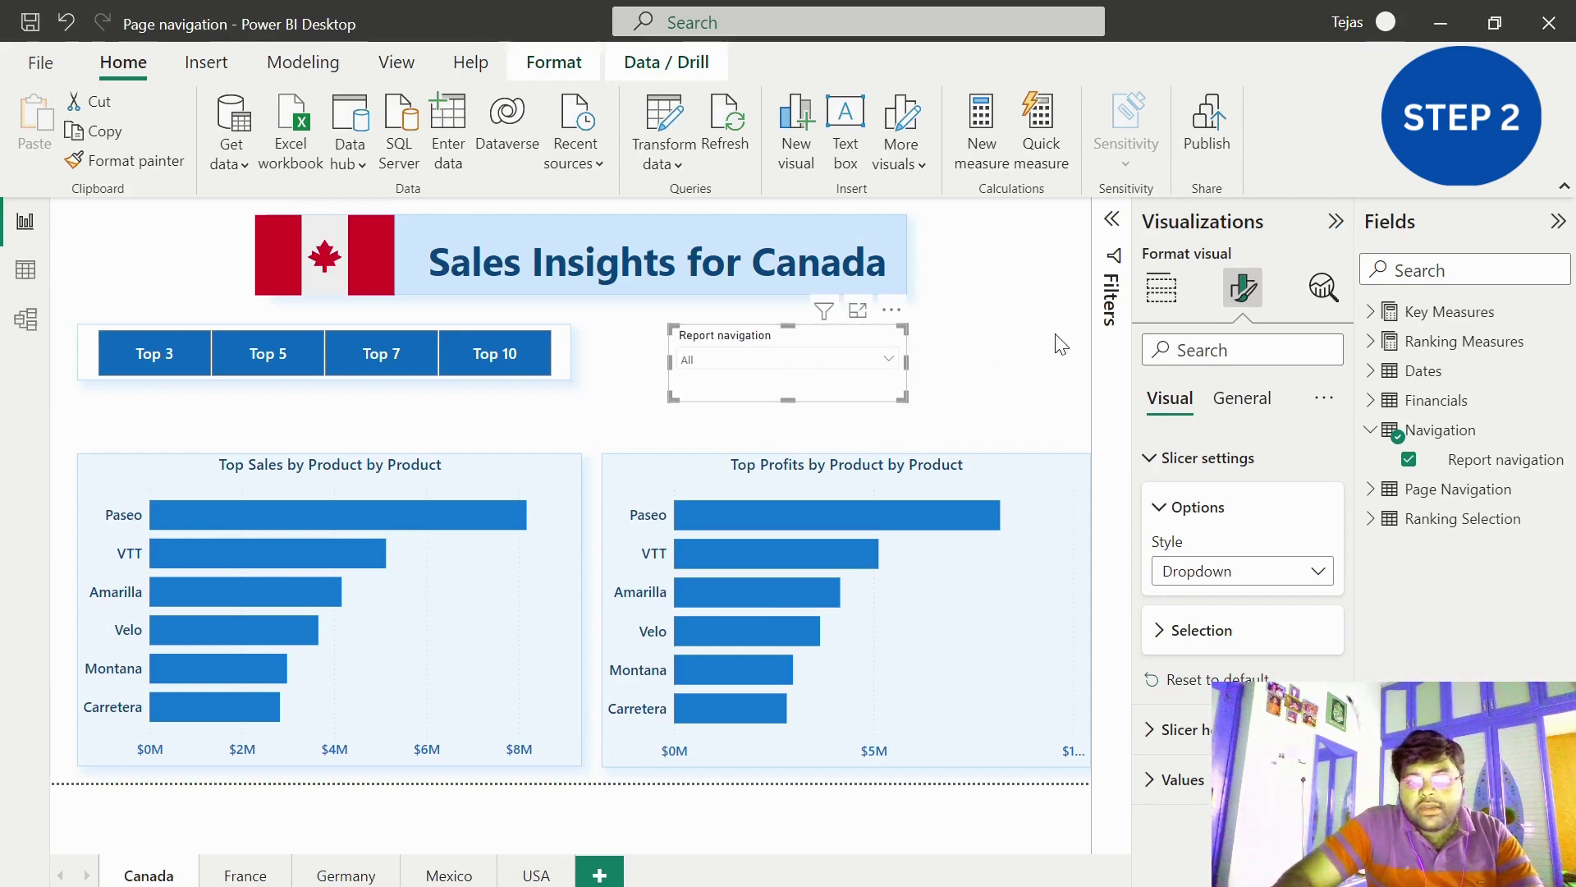
left_click(1201, 642)
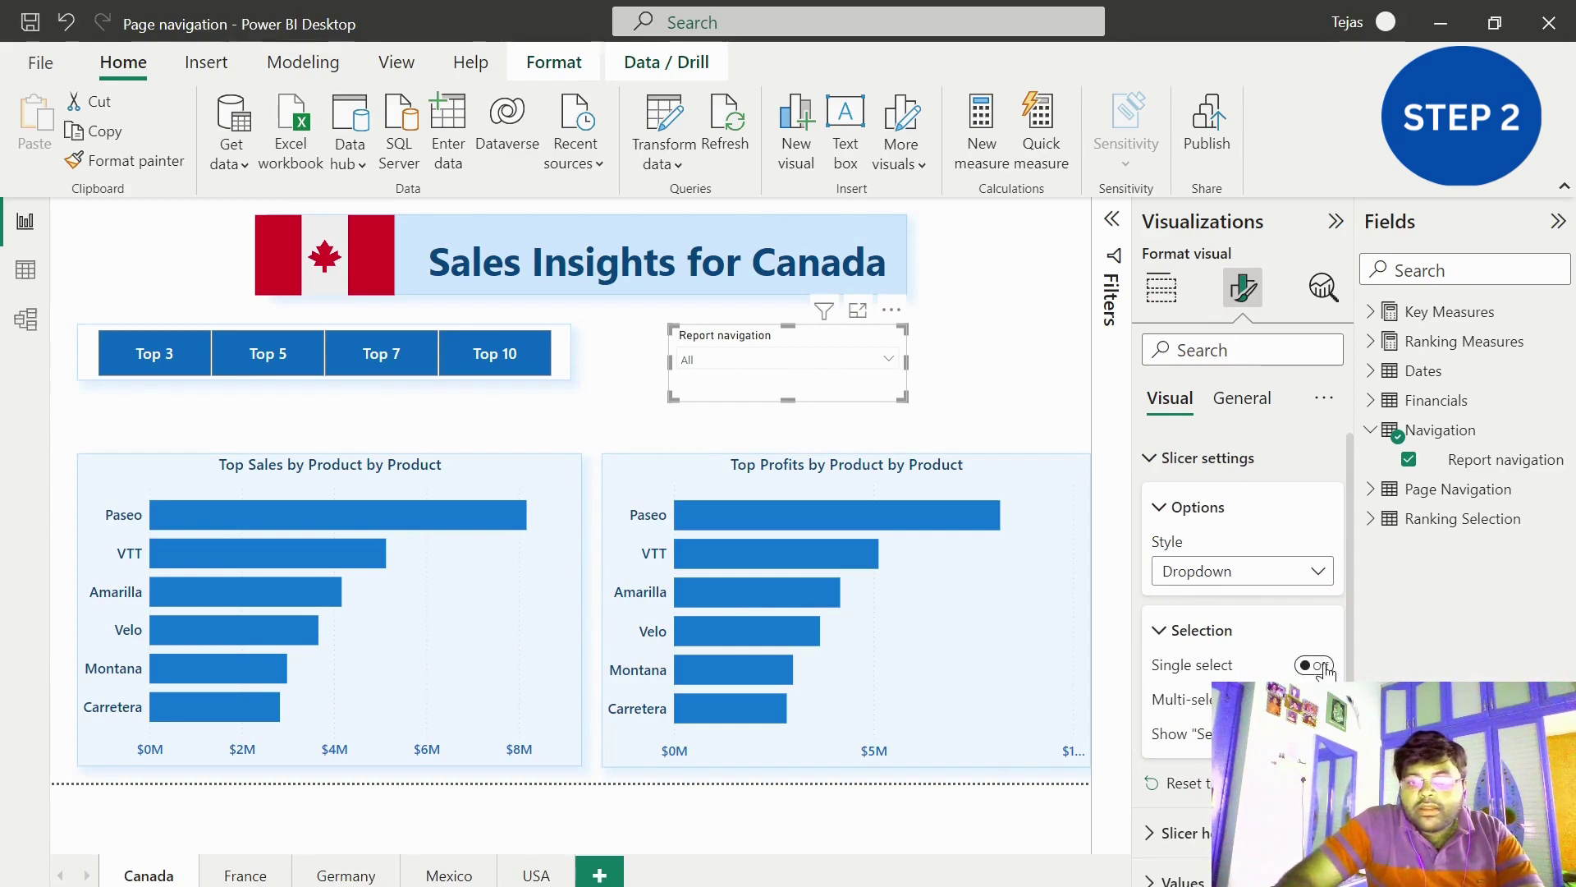
left_click(1323, 666)
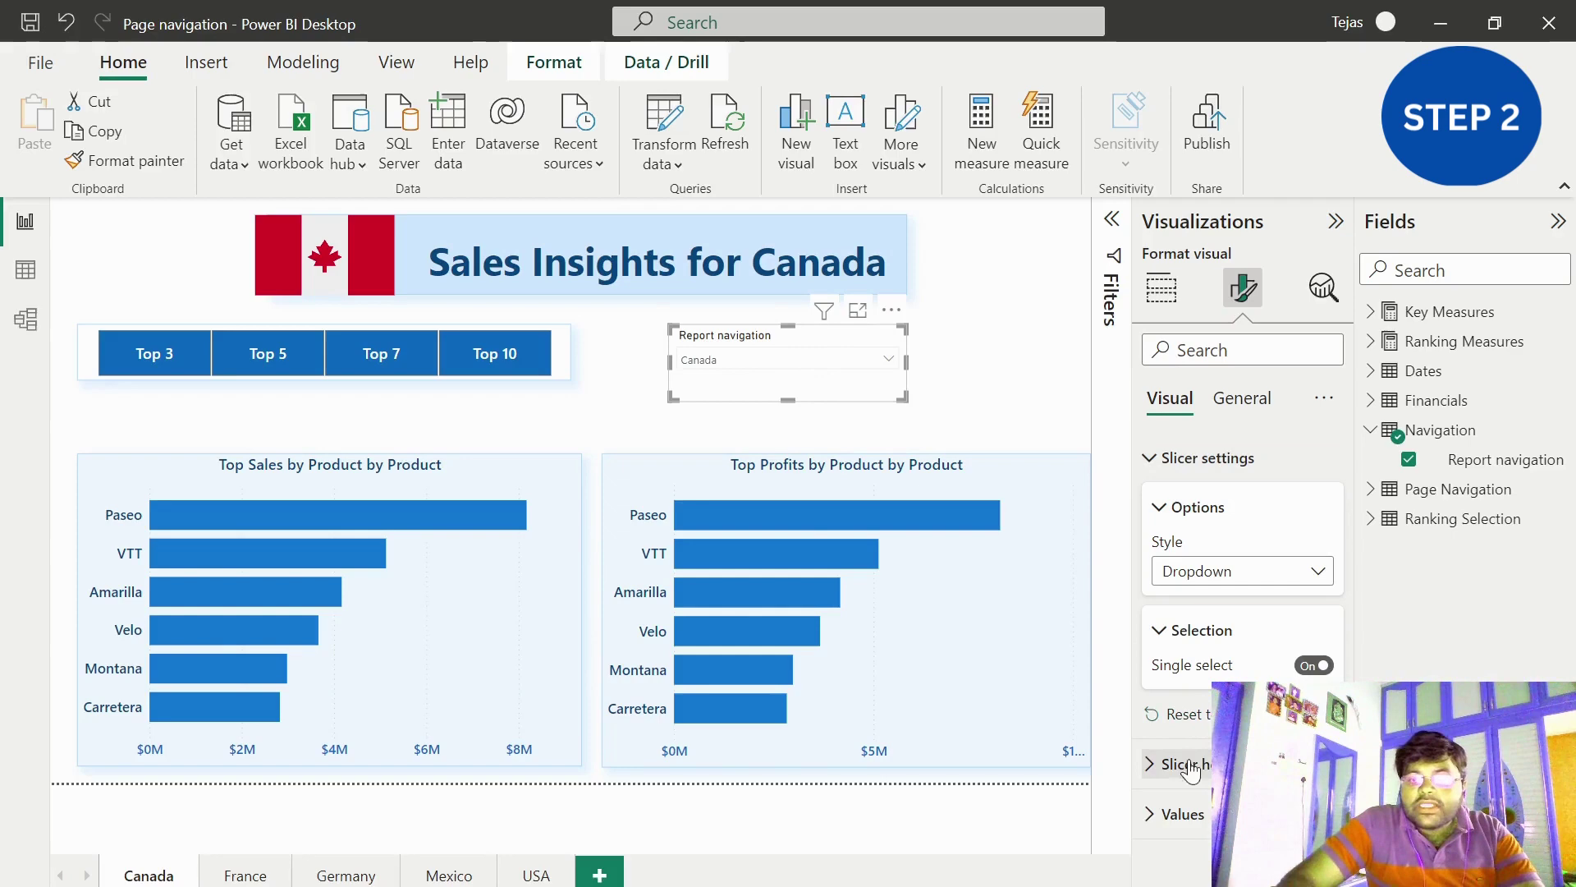
- Turn off the slicer header and add the title 'Page Navigation'
left_click(1314, 763)
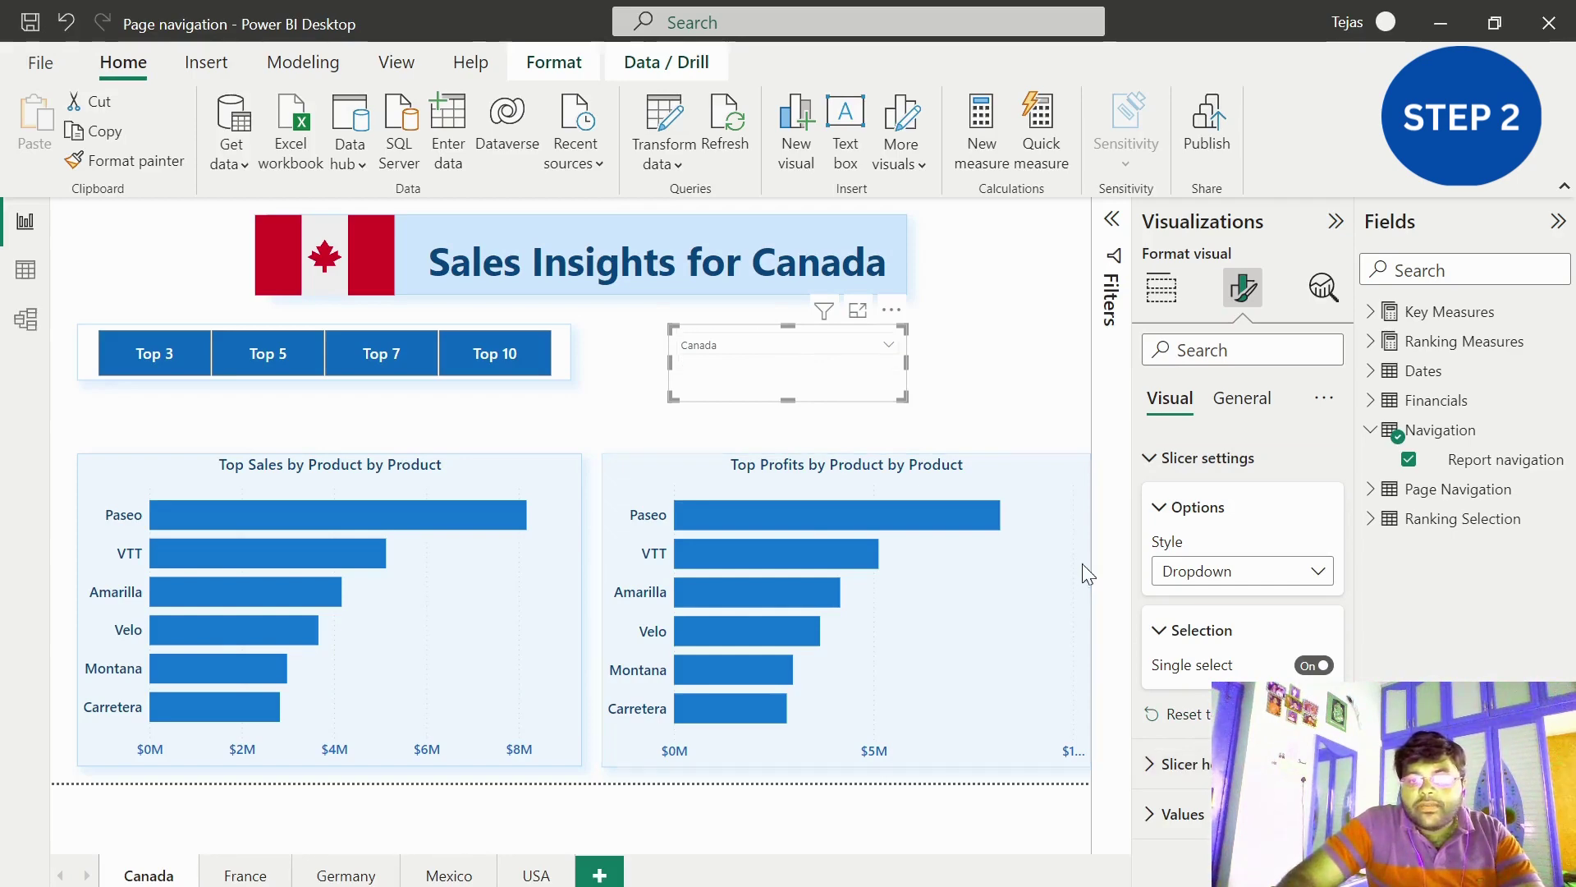
left_click(1244, 400)
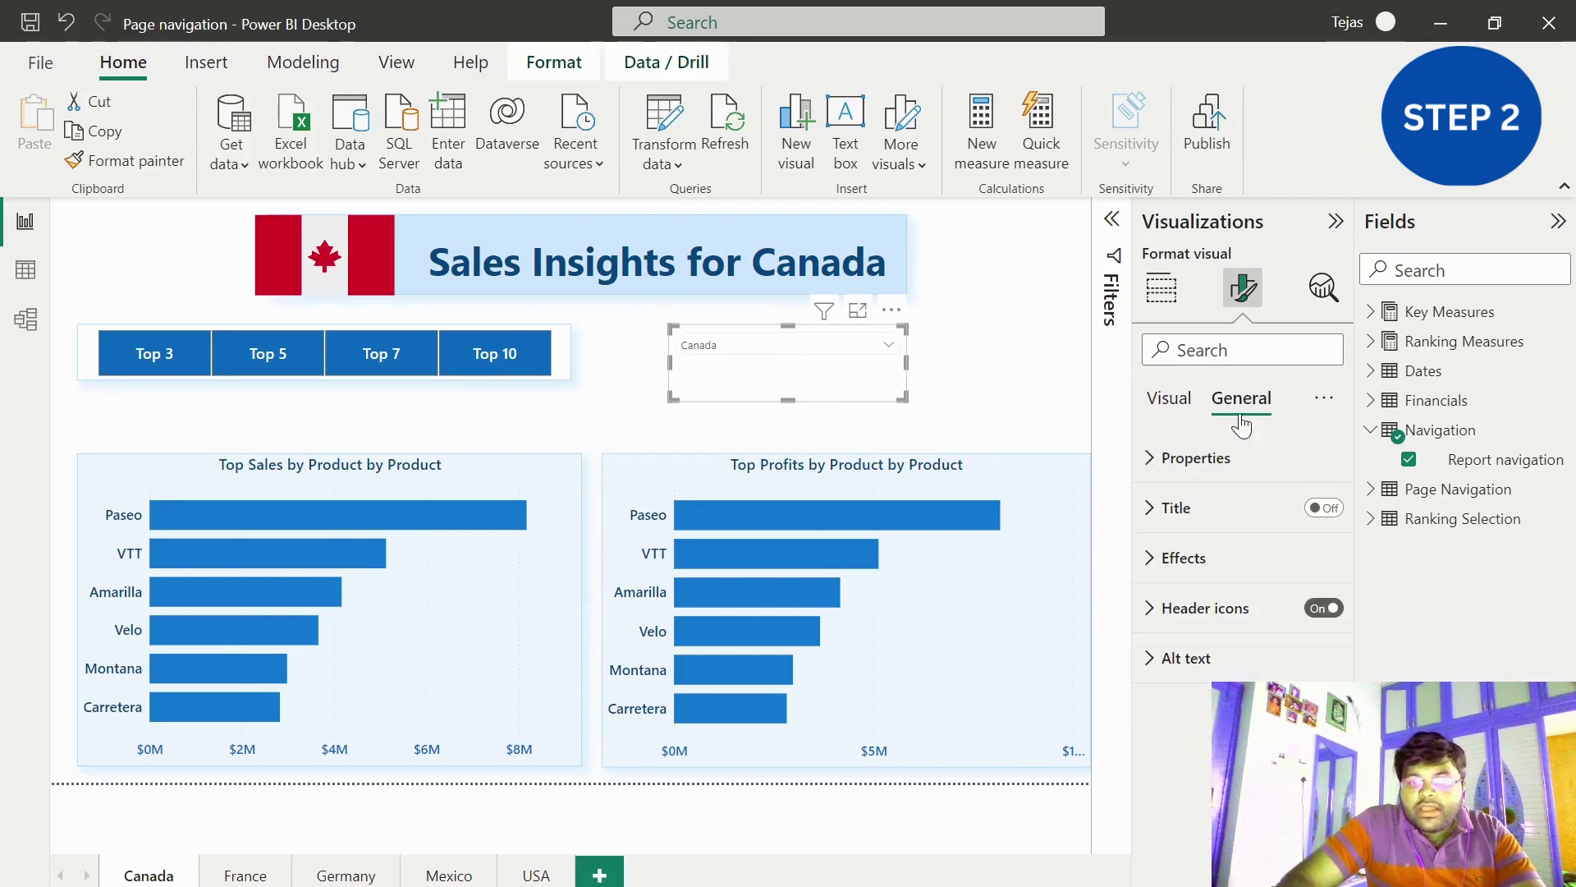
left_click(1332, 510)
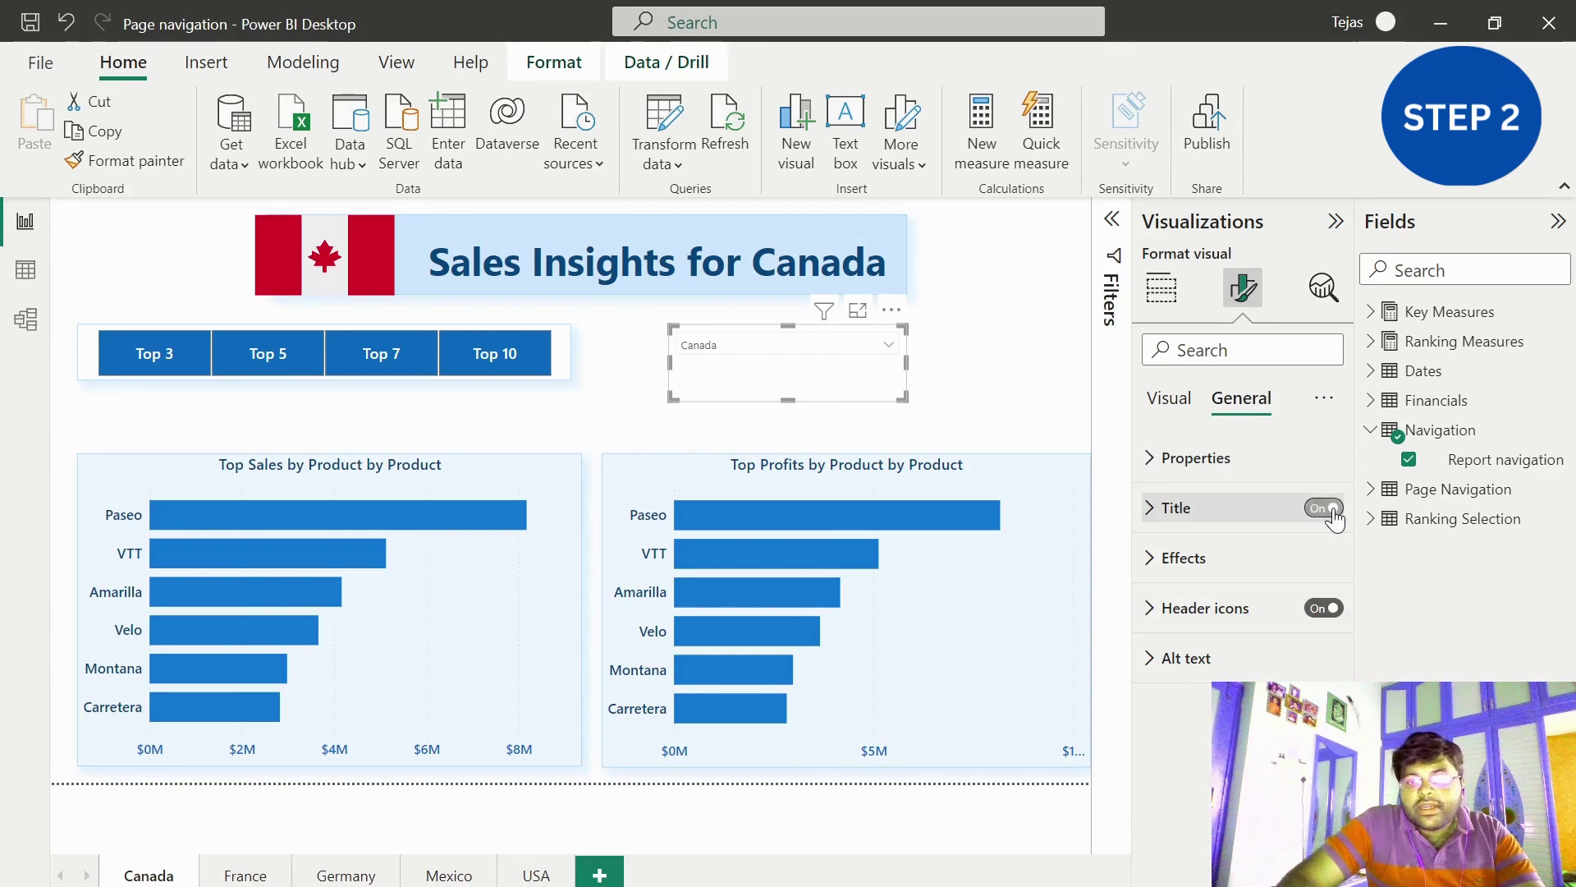
left_click(1205, 510)
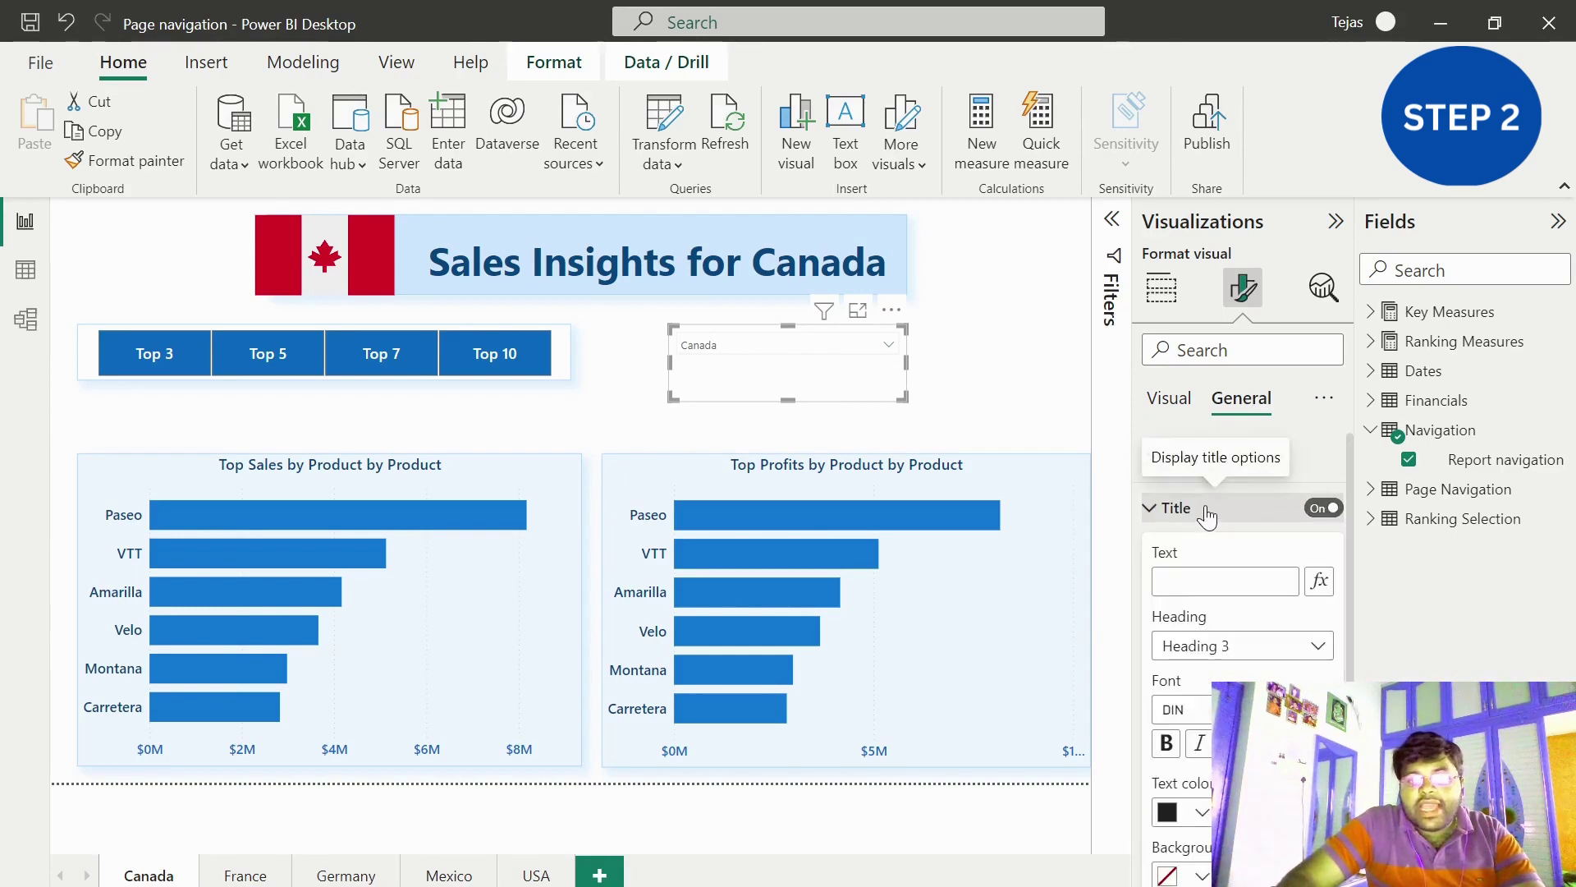
left_click(1176, 584)
type("Page ")
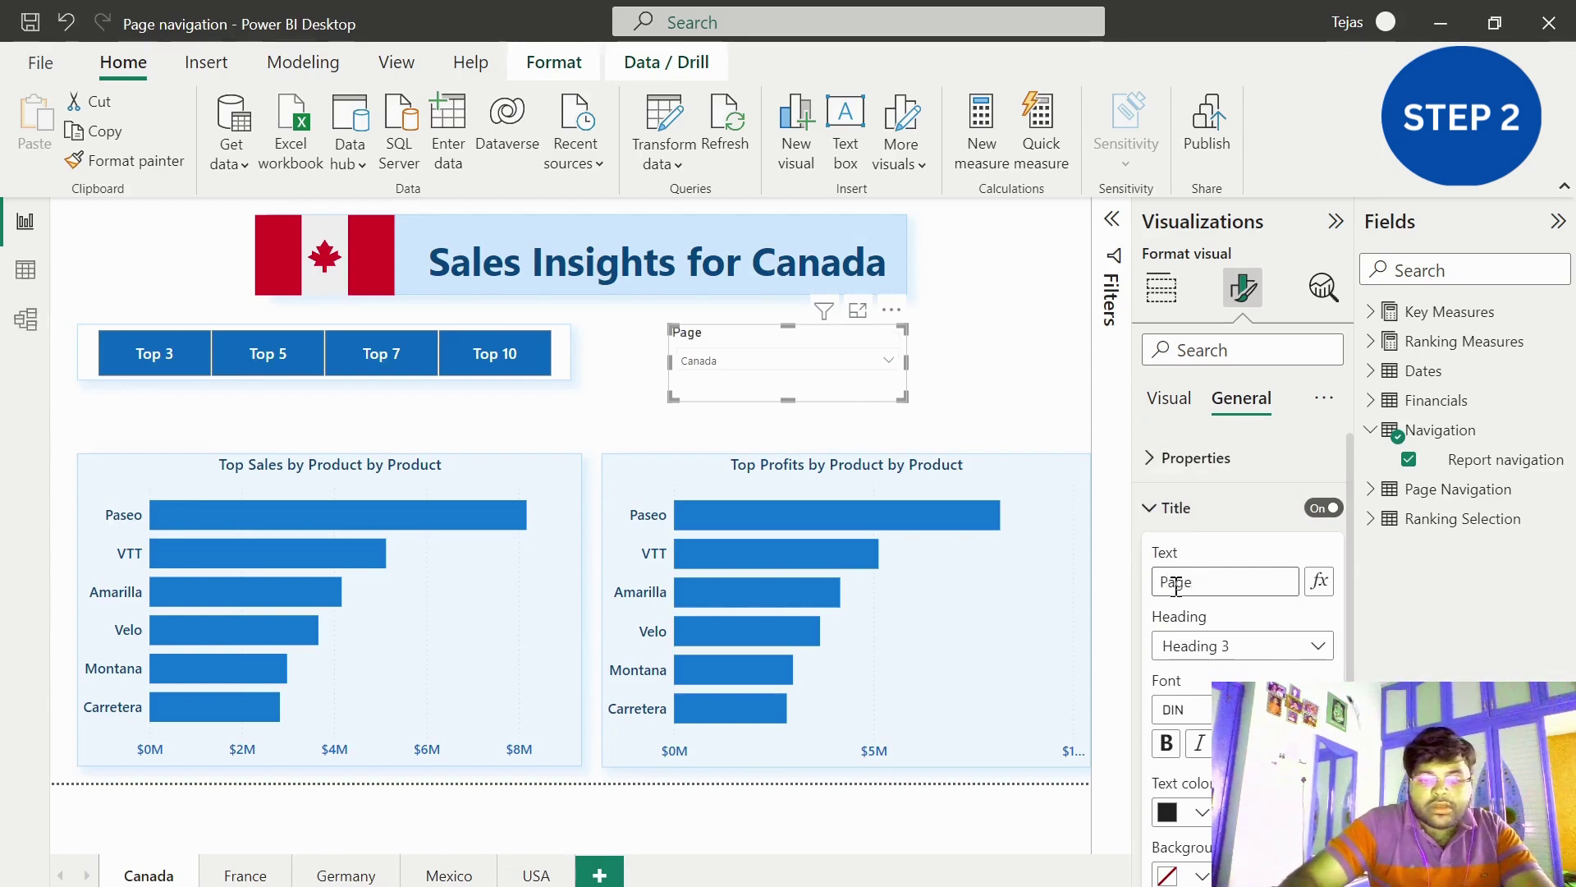
type("navigation")
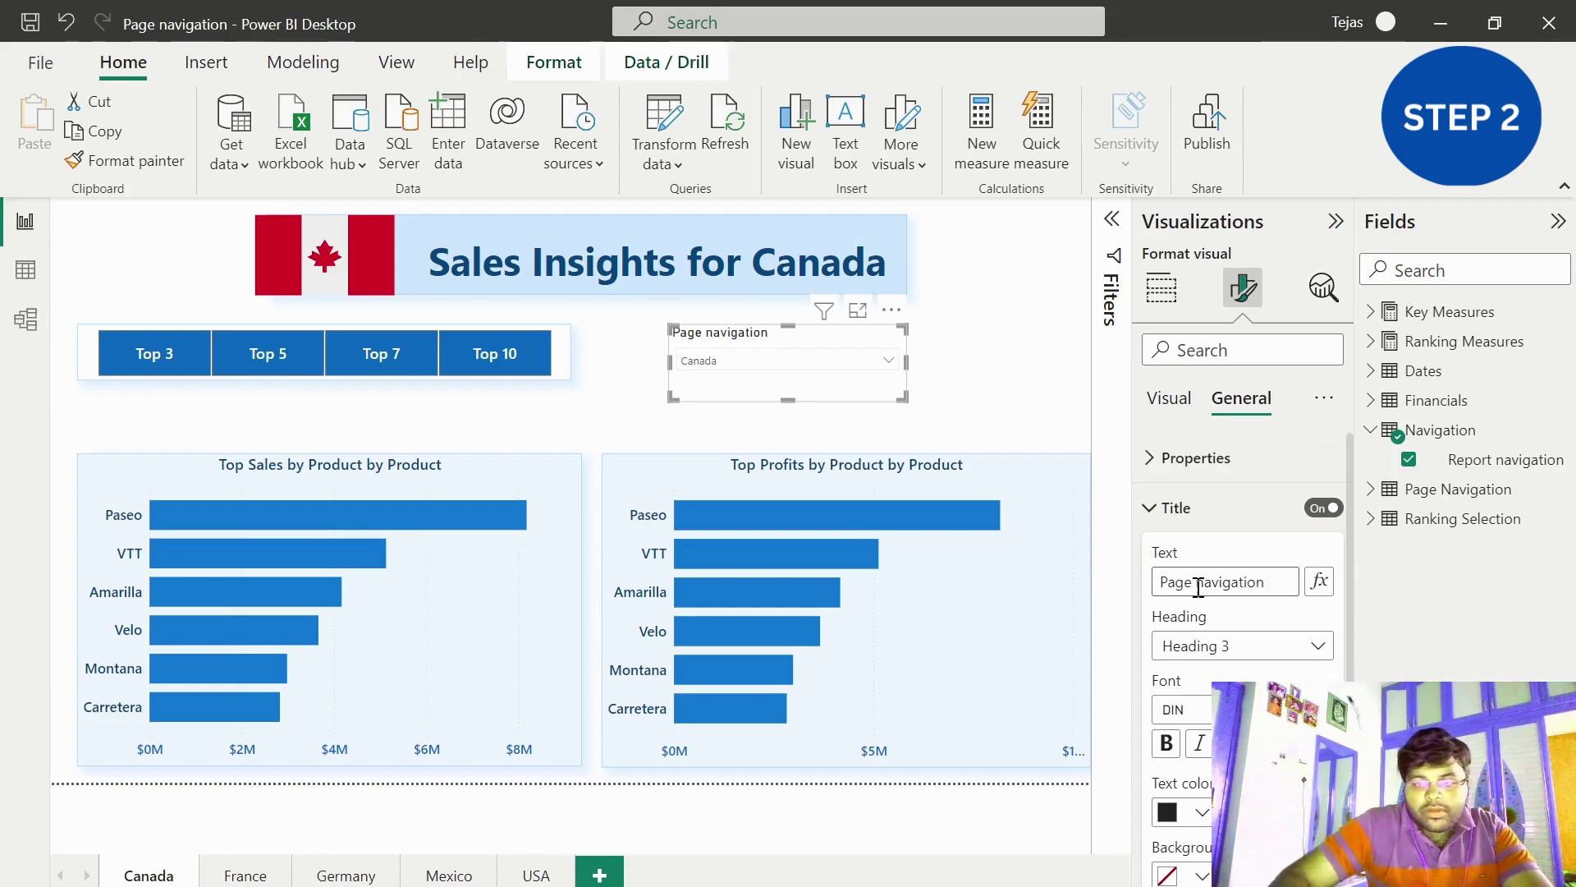
left_click(1203, 588)
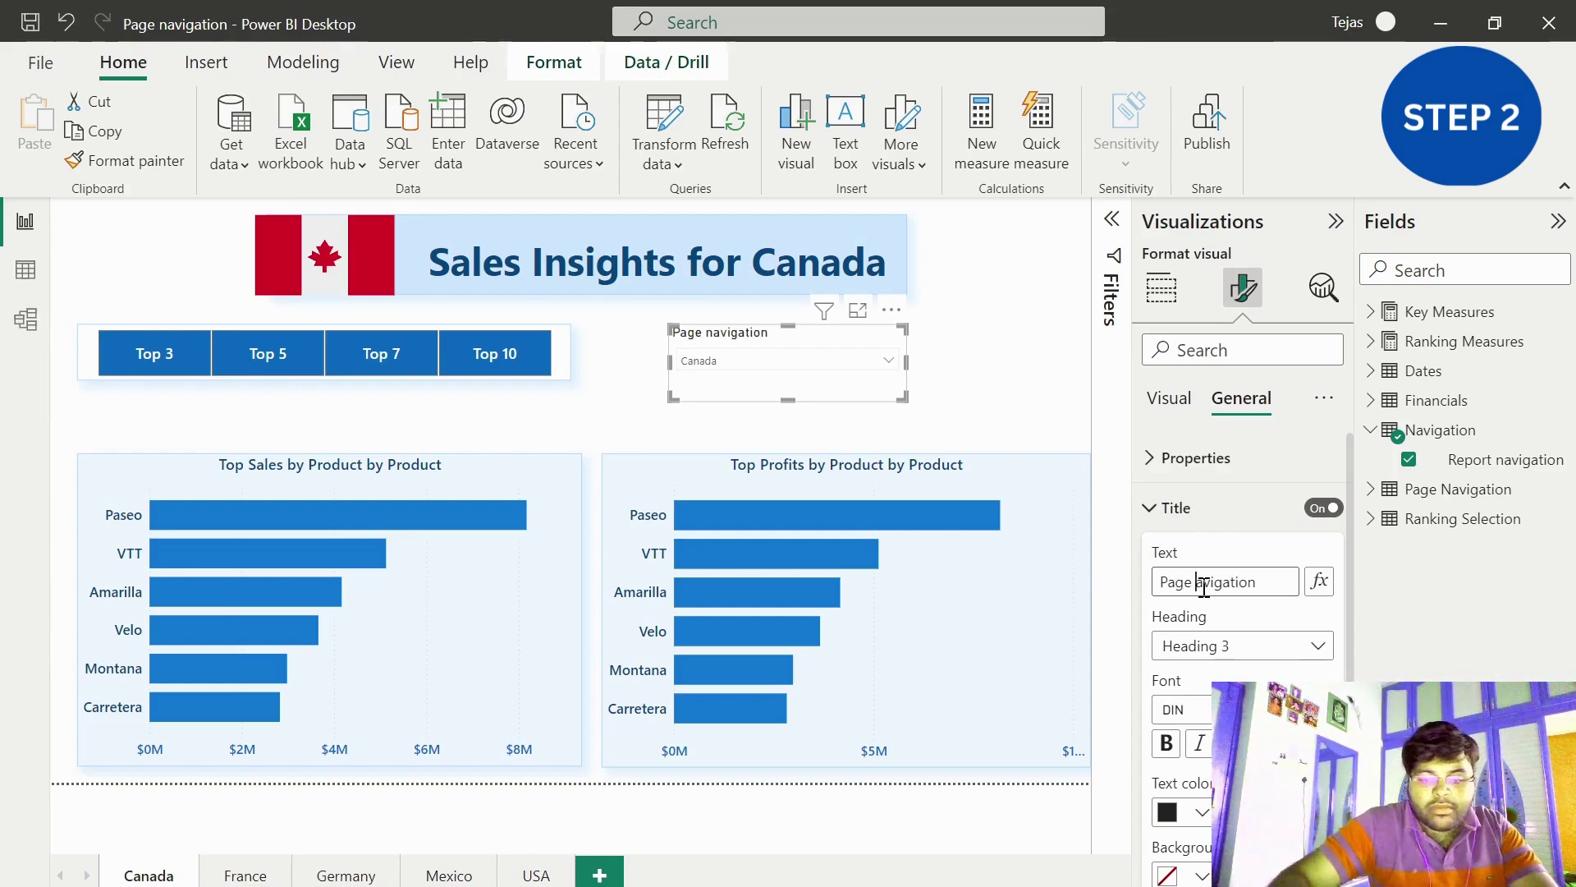
key("BackSpace")
type("N")
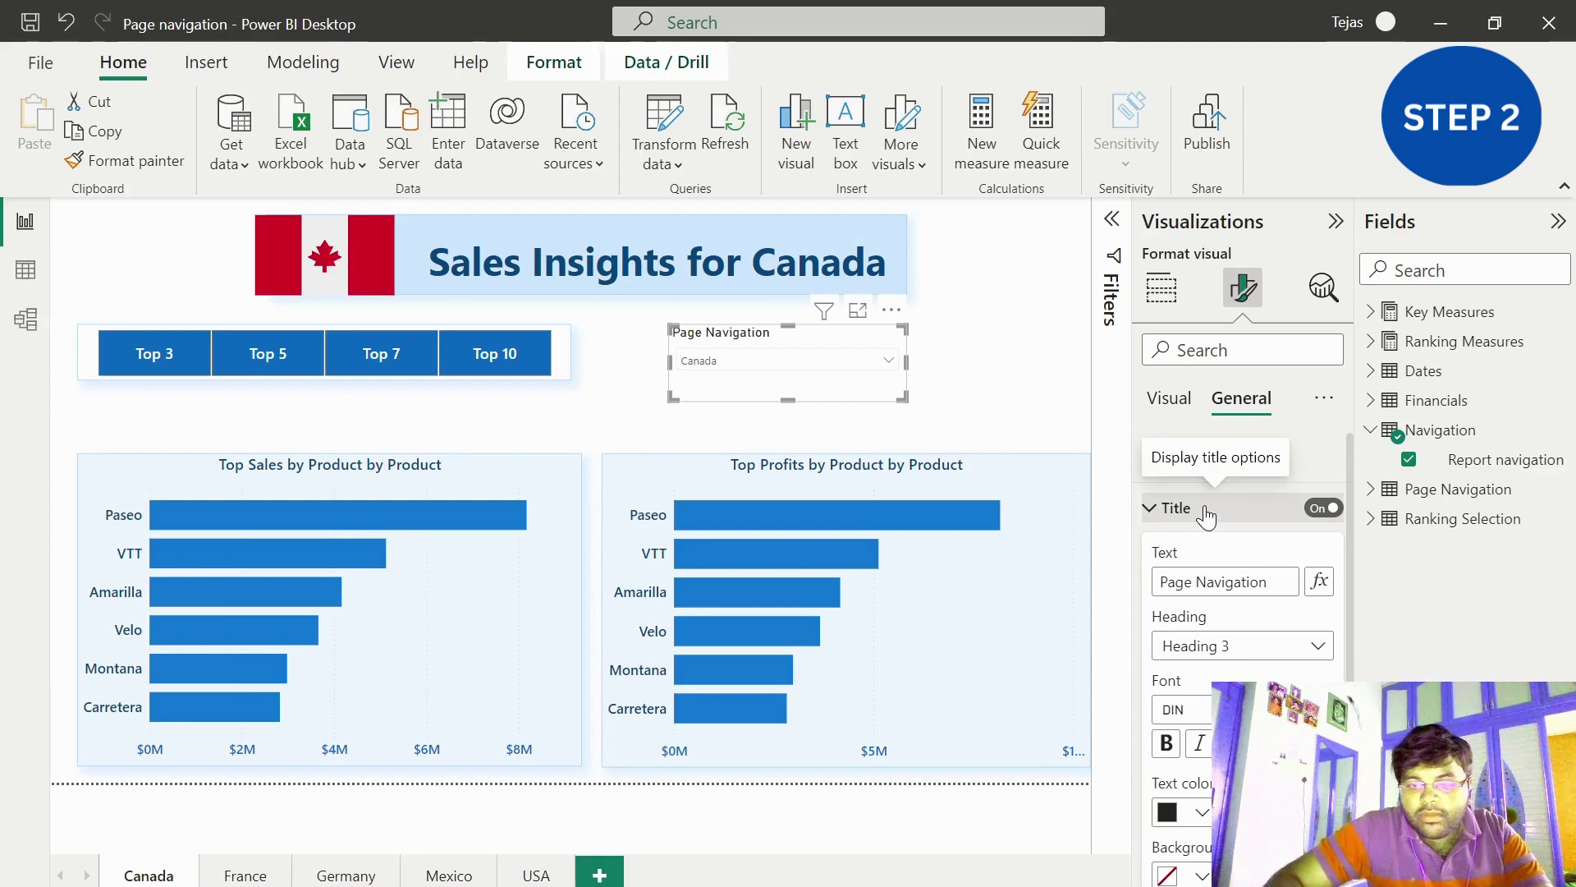
- Set the title font to Segoe UI Semibold
left_click(1205, 711)
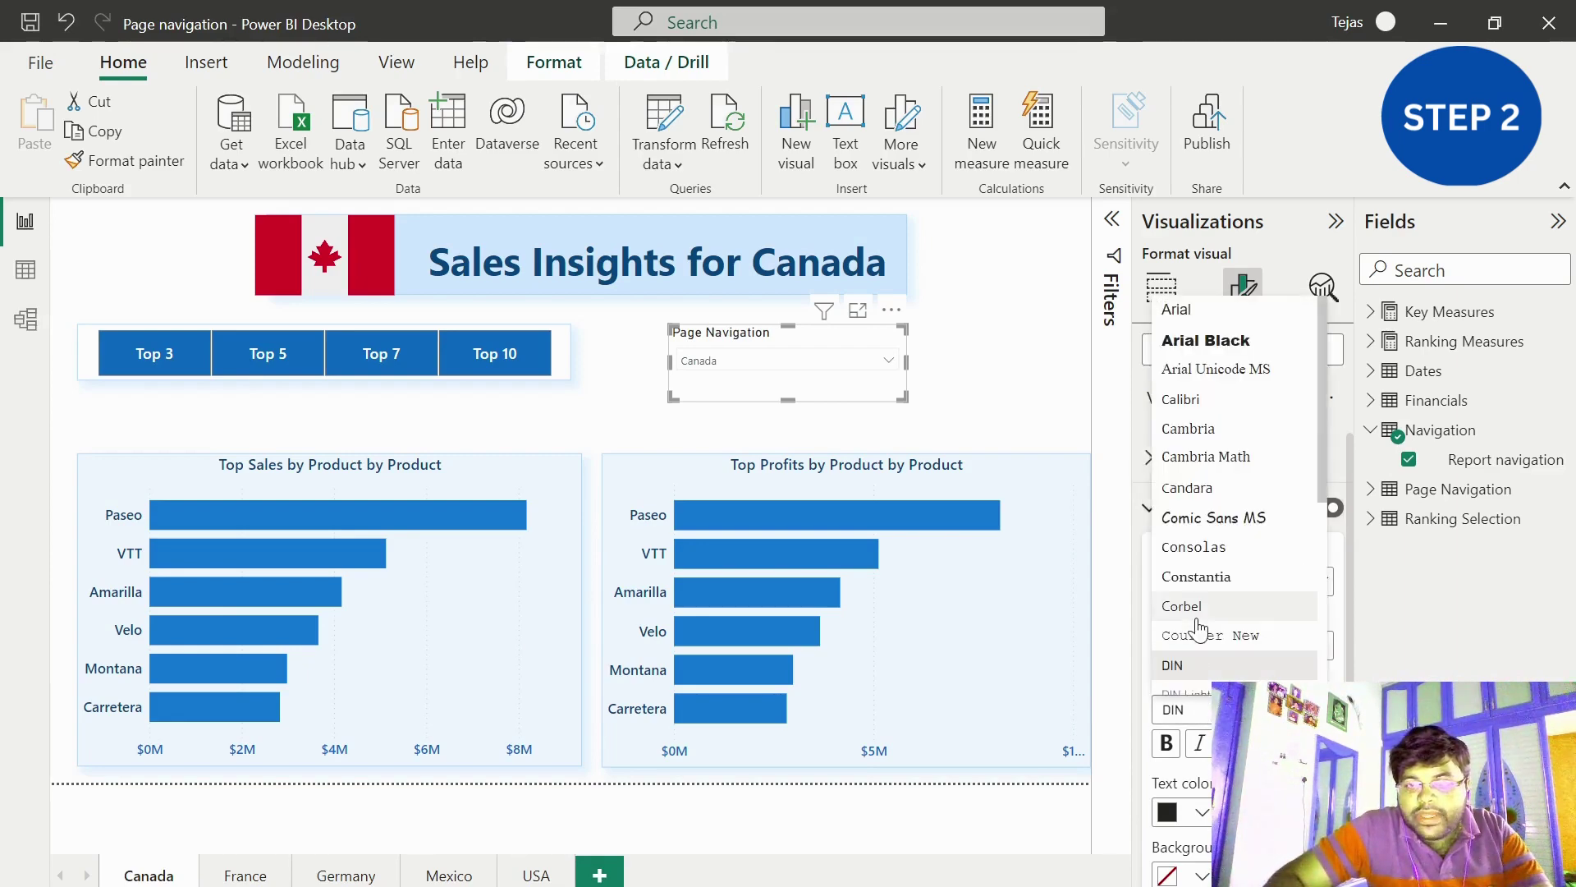
scroll(1207, 628, "down", 5)
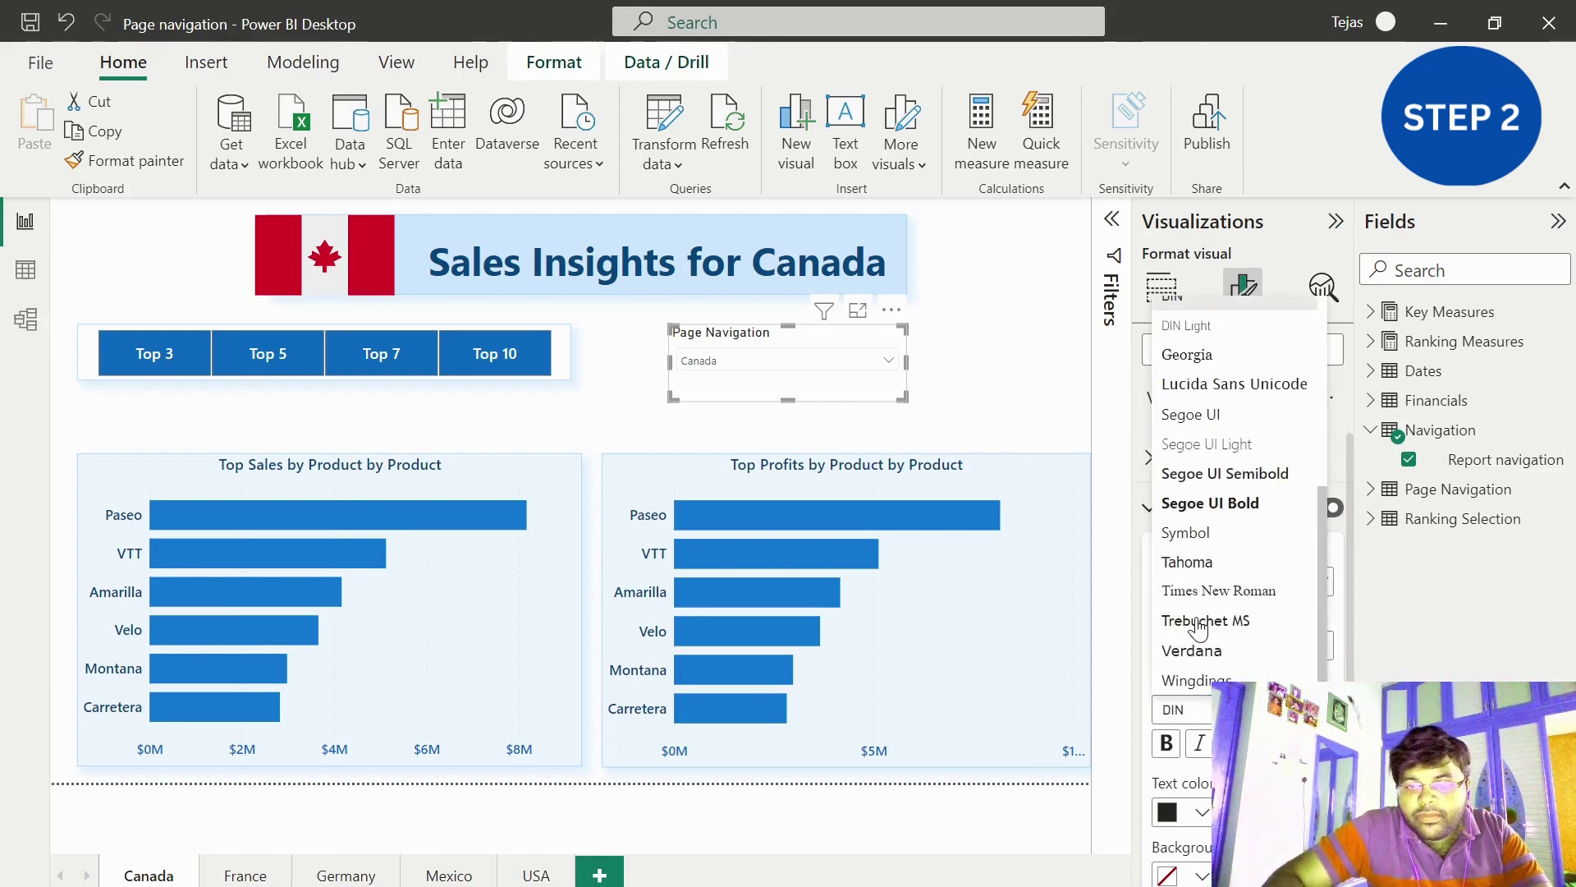
left_click(1236, 474)
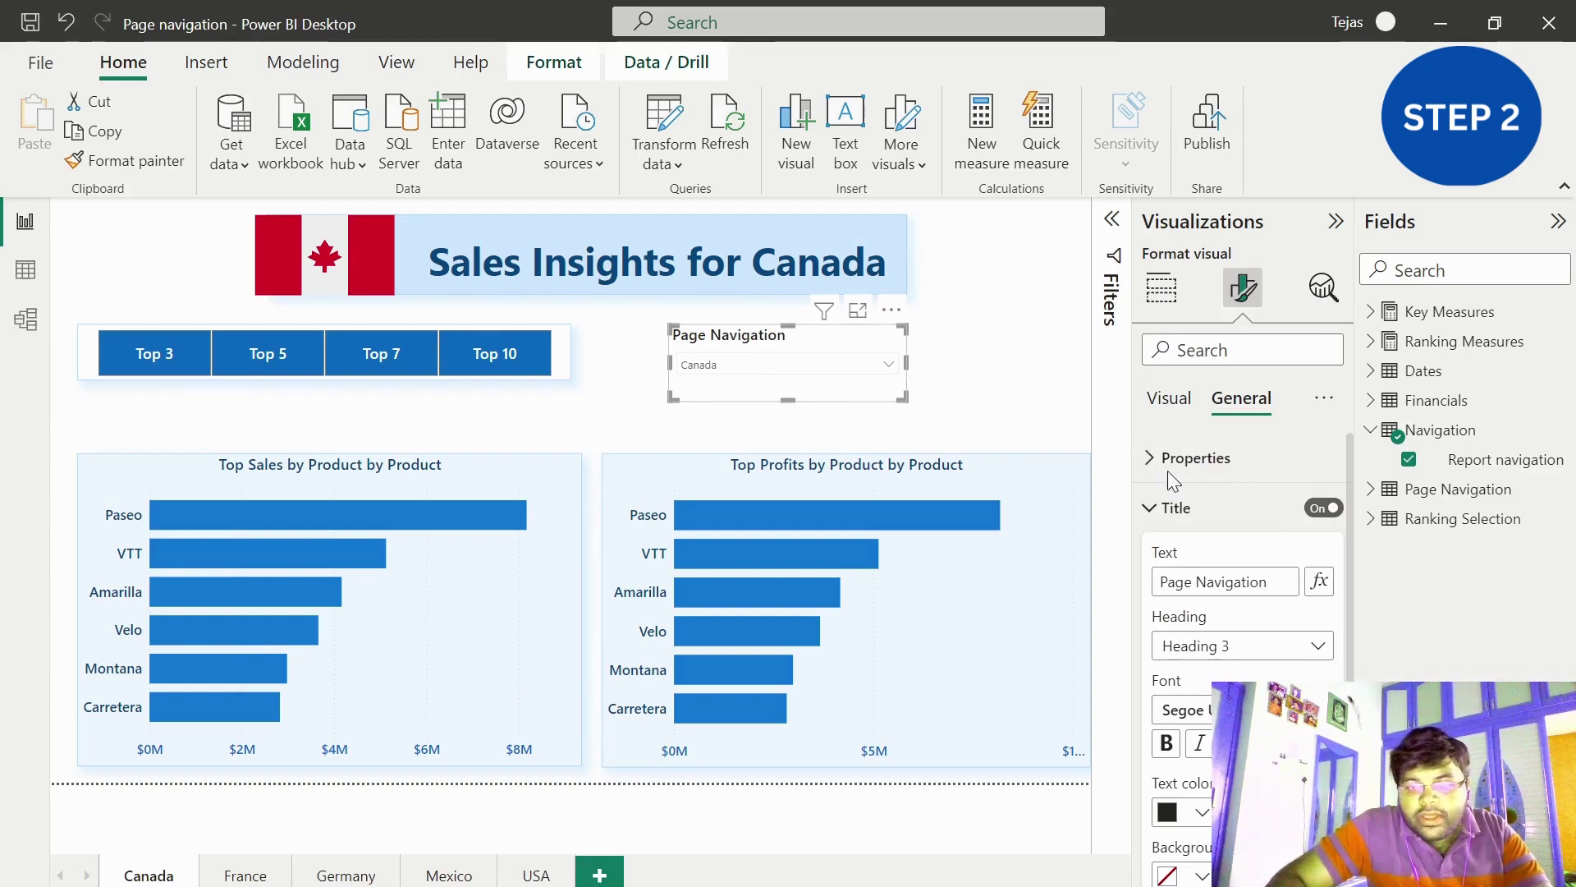
- Enlarge the slicer's country value text in the Visual tab's Values settings
left_click(1188, 509)
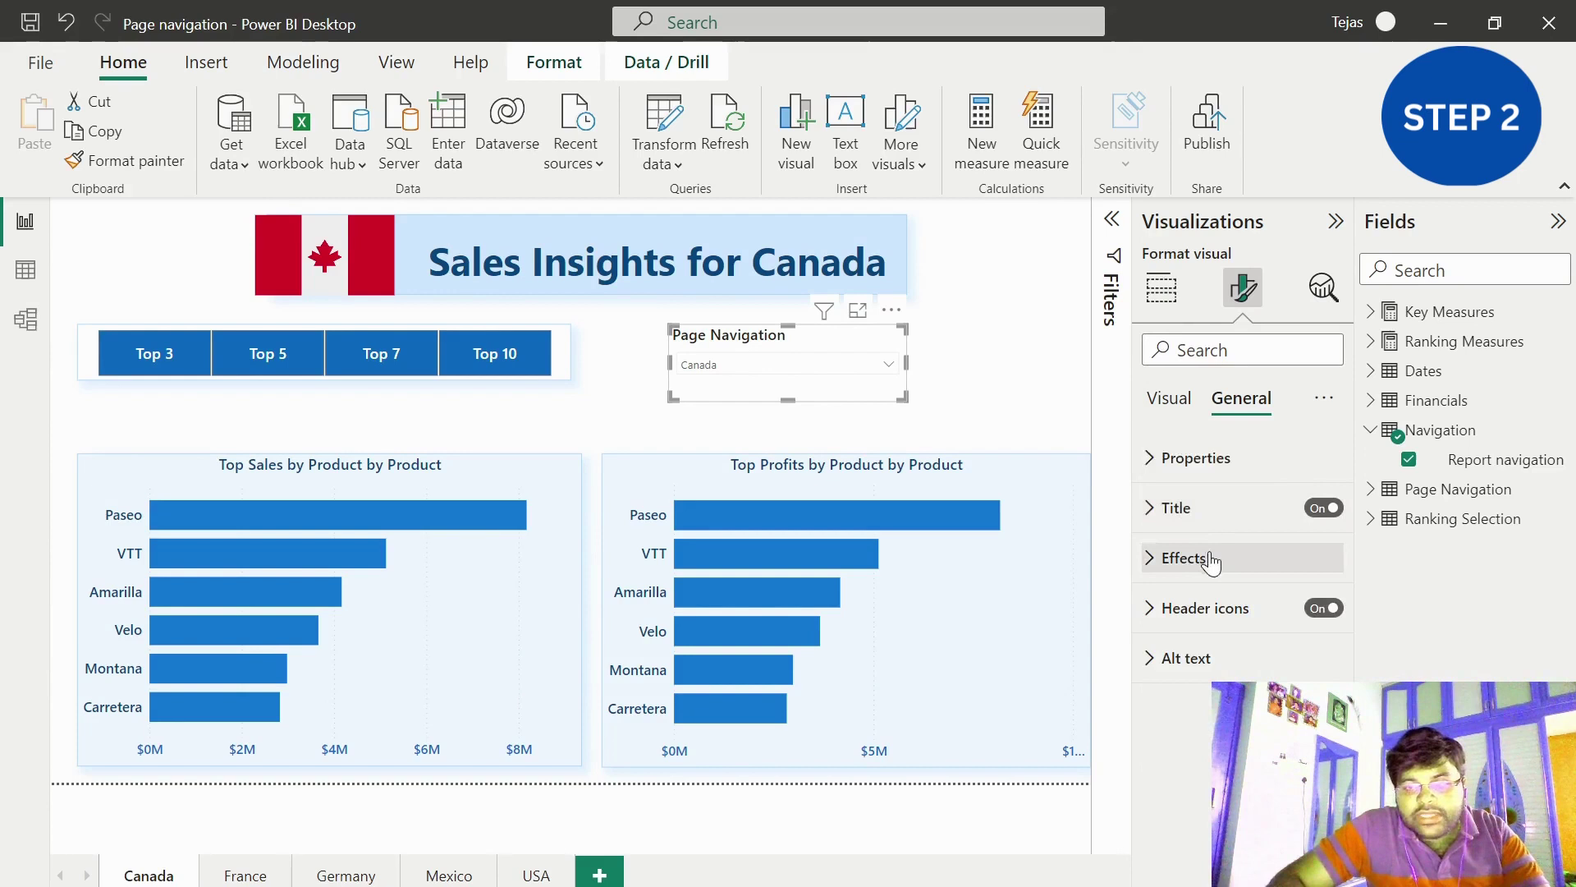
left_click(1178, 402)
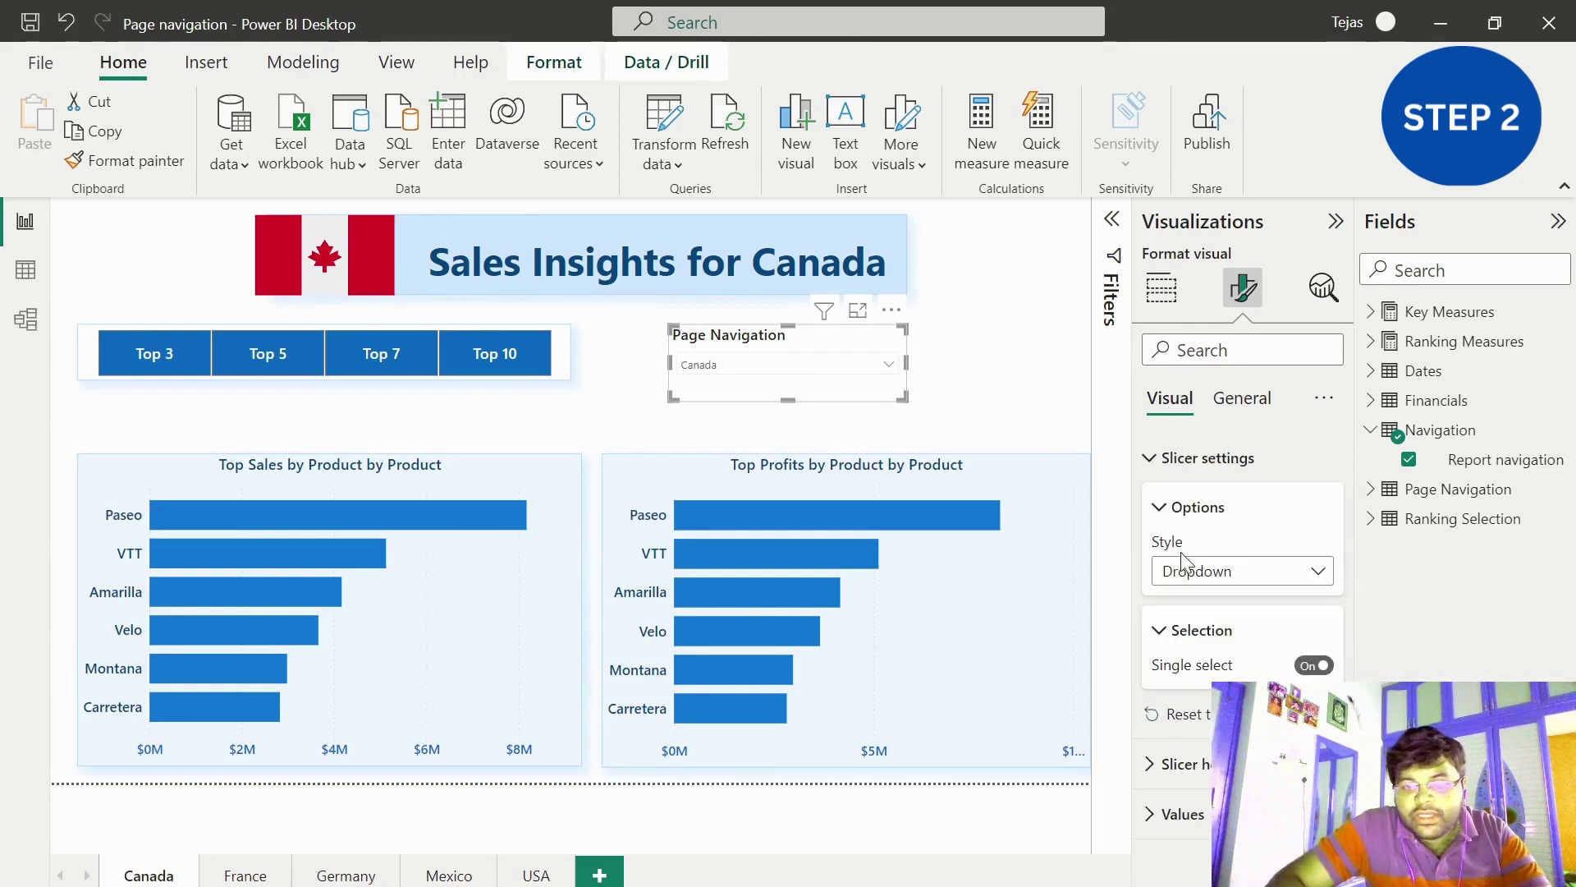
left_click(1182, 813)
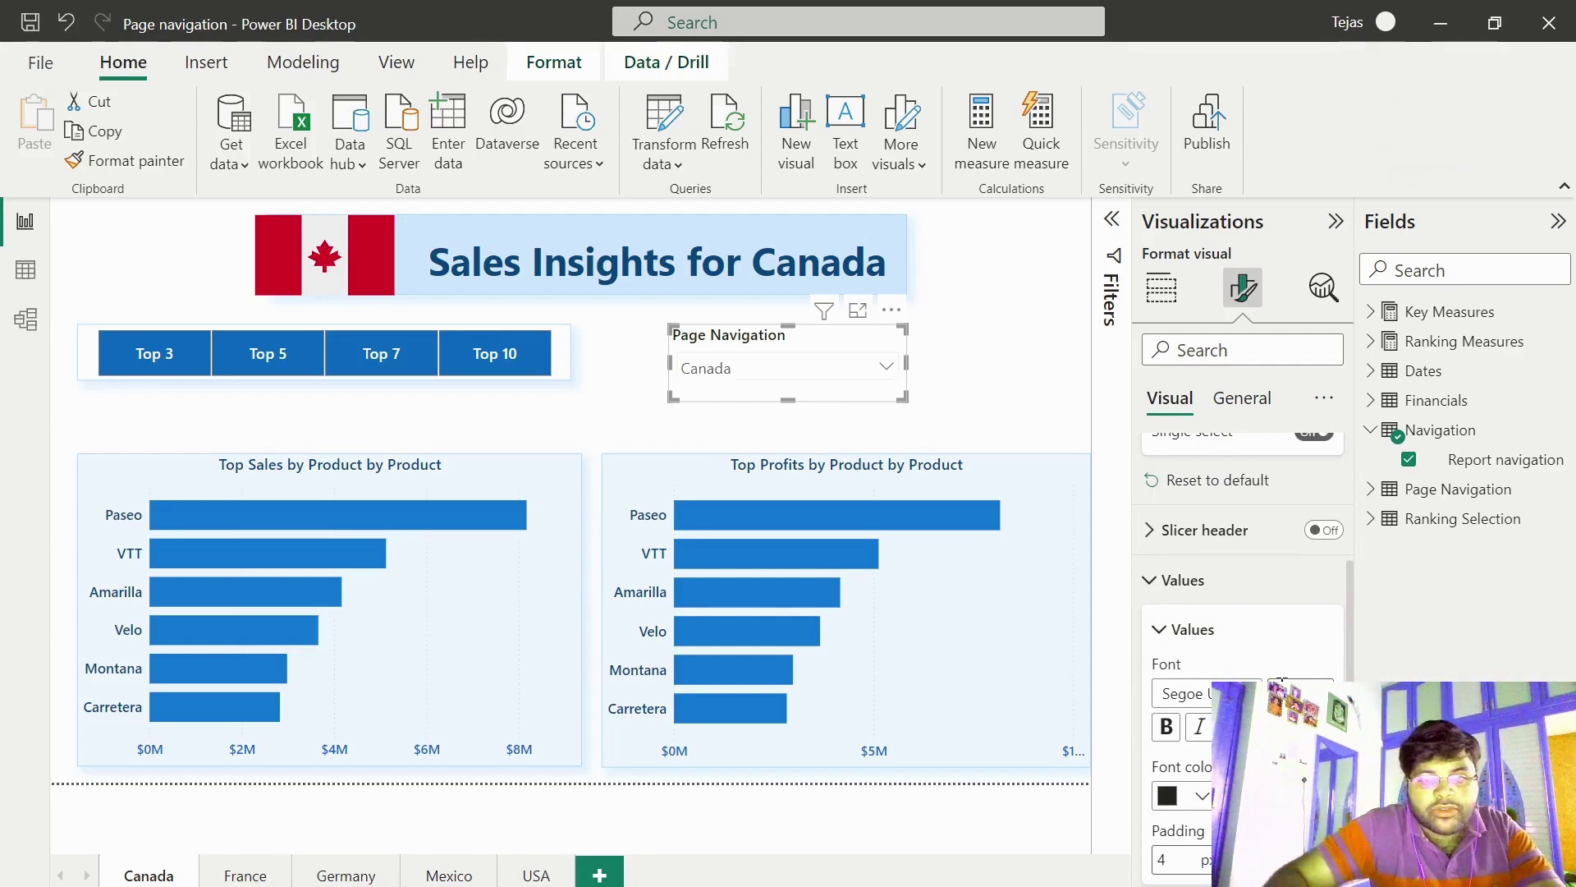
- Check that the Page Navigation dropdown lists Canada, France, Germany, Mexico and USA, leaving Canada chosen
left_click(960, 355)
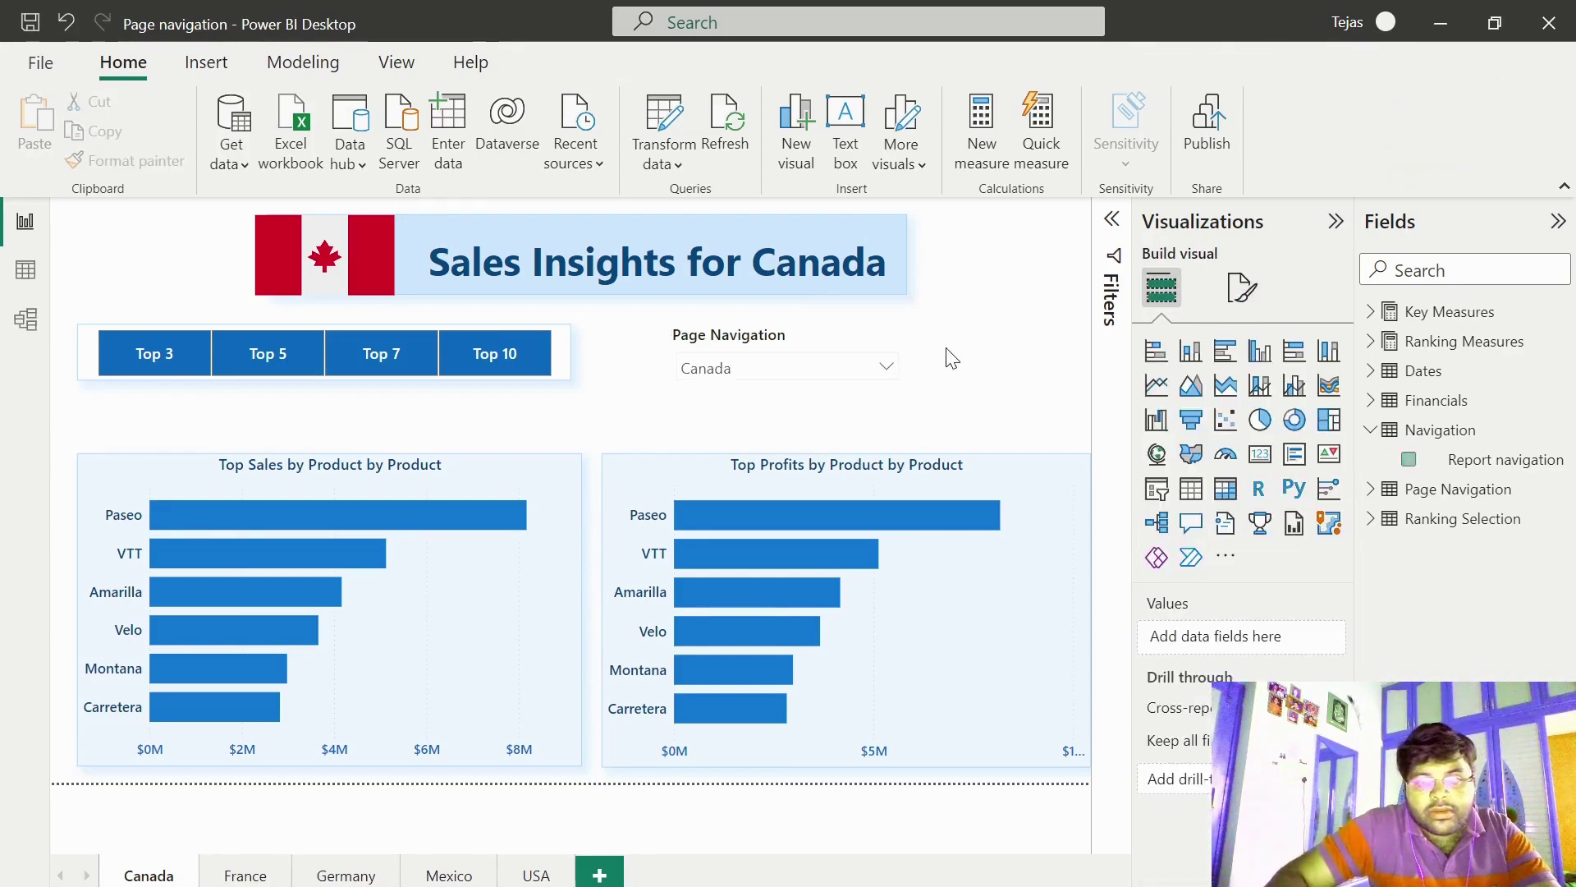
left_click(886, 367)
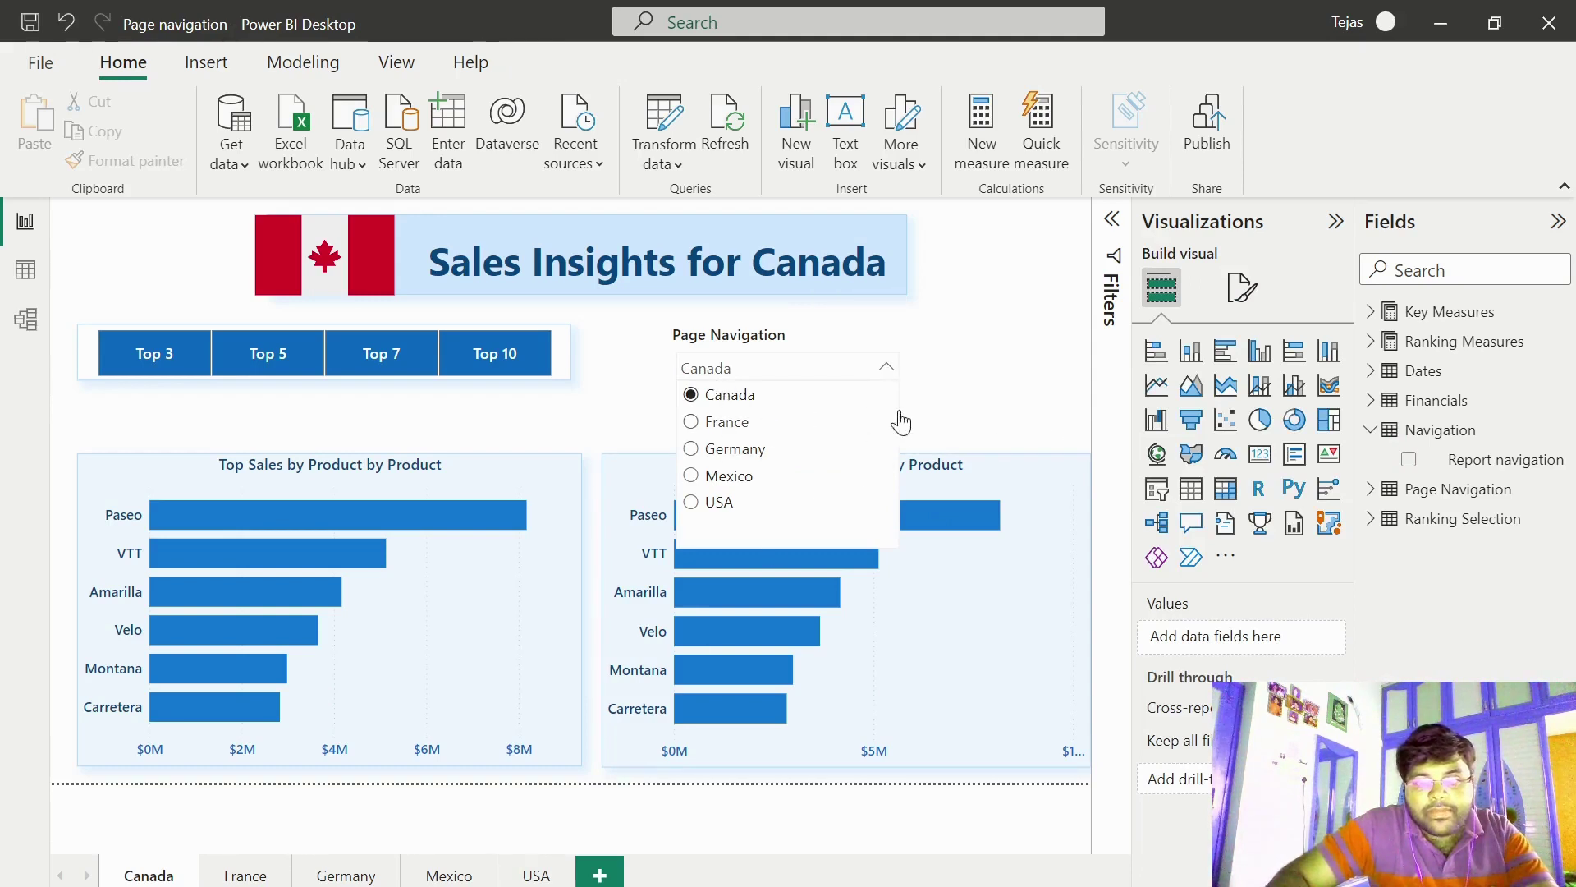
left_click(888, 372)
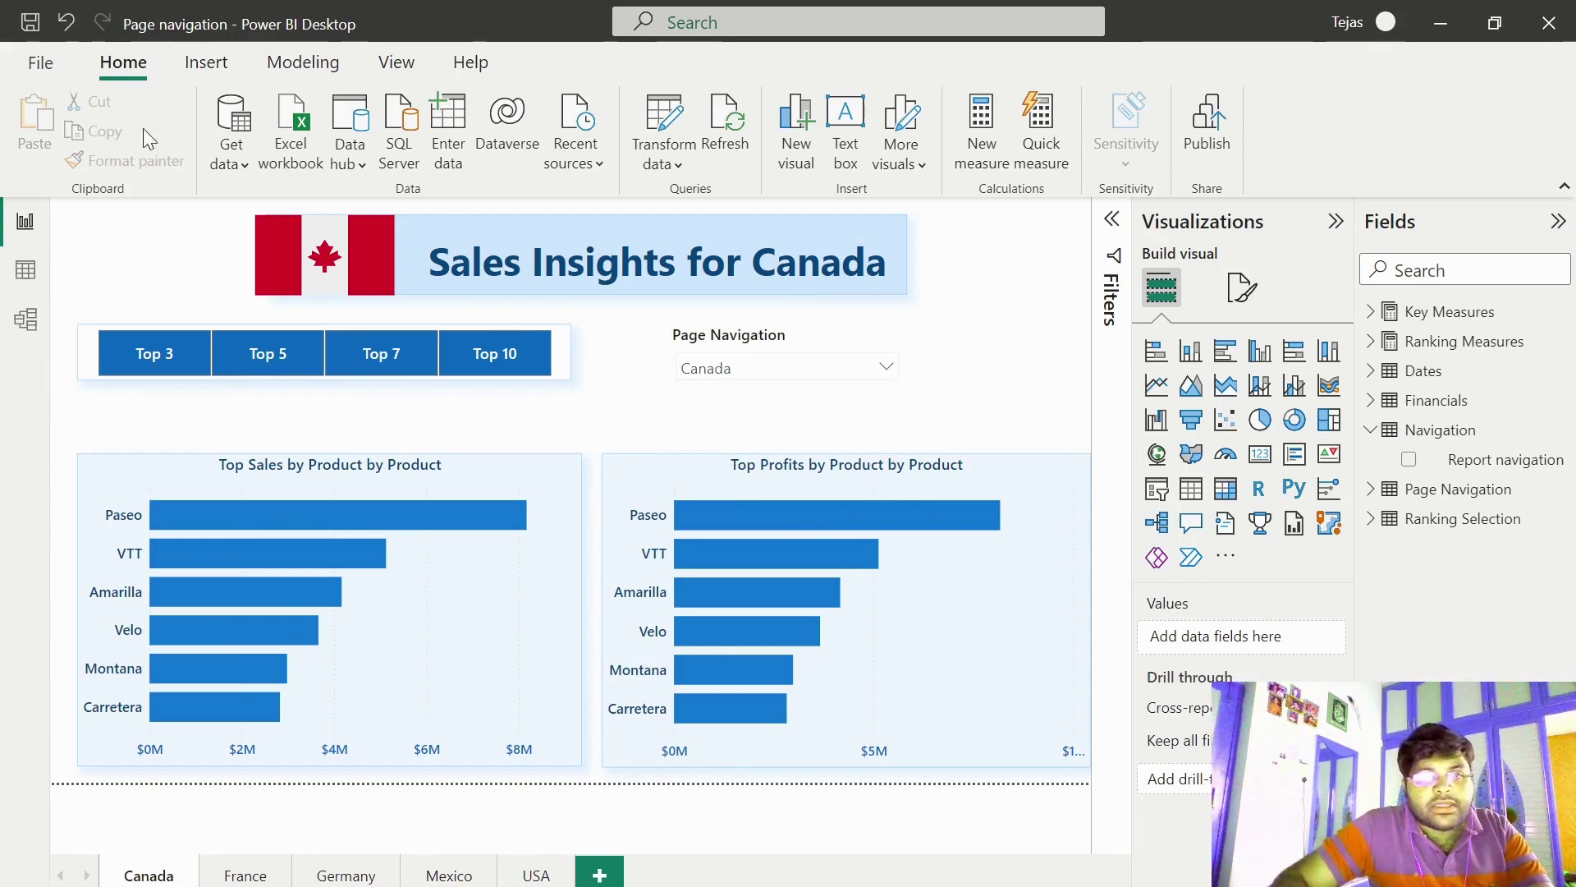
- Insert the Go Icon image file onto the Canada page
left_click(201, 64)
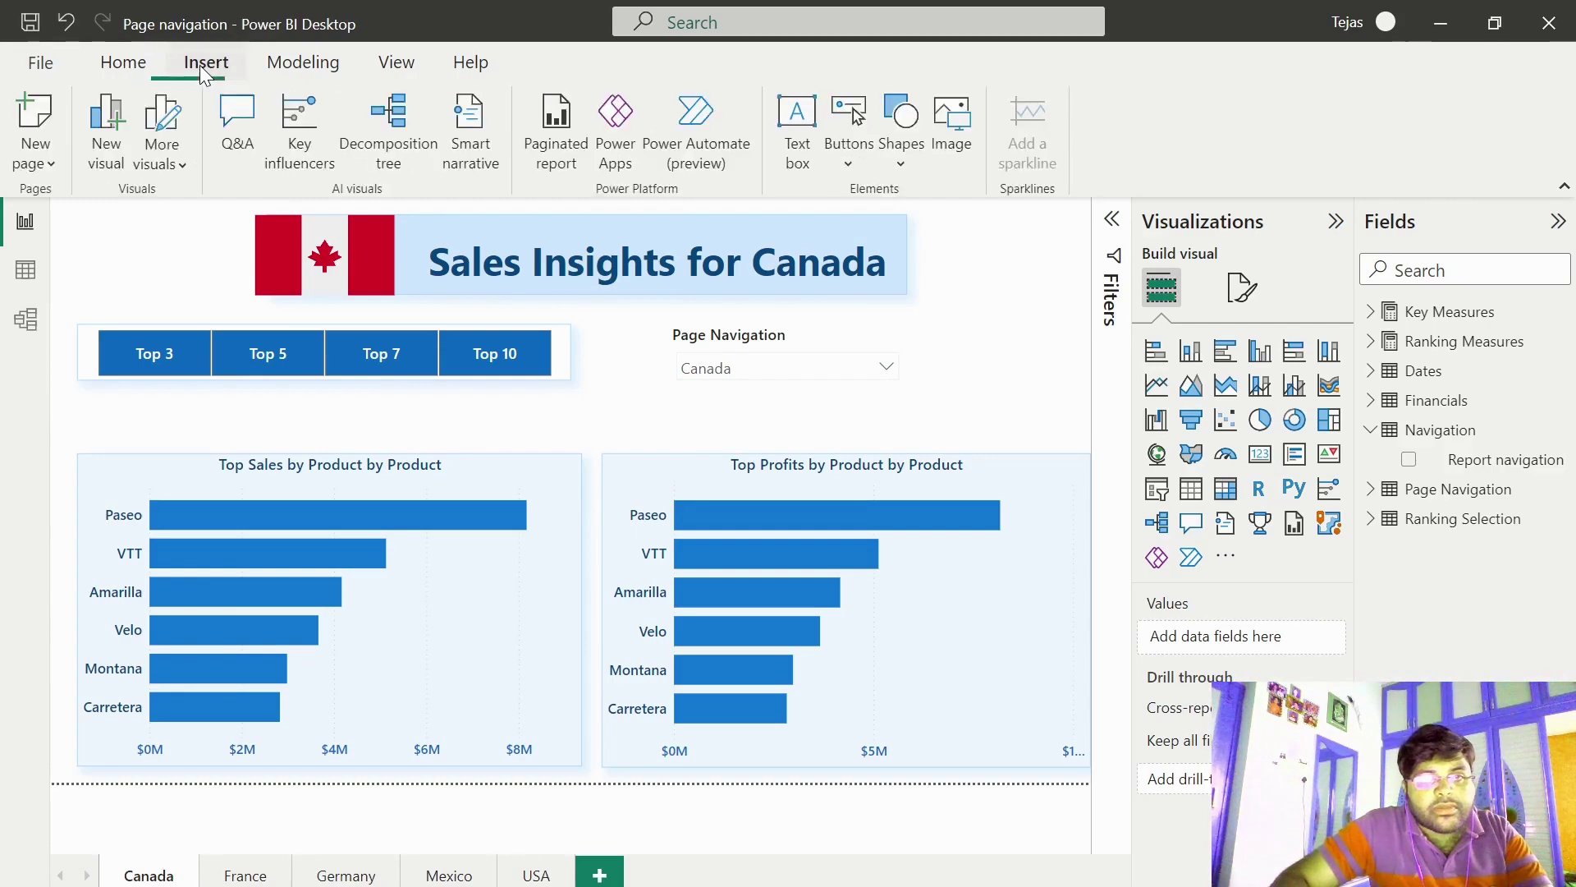
left_click(947, 136)
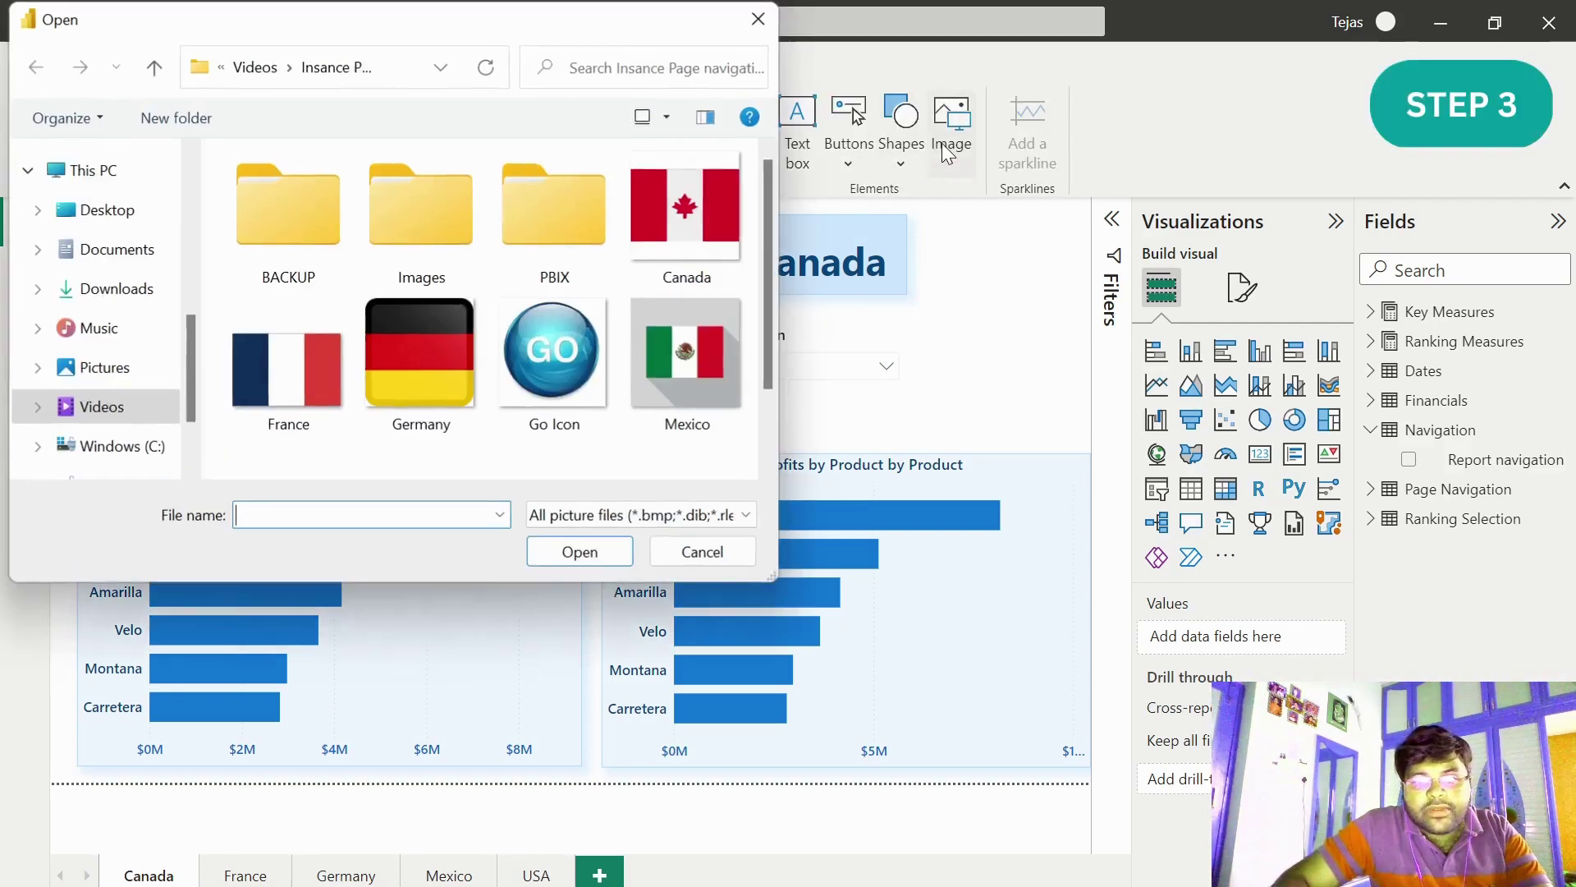
left_click(568, 351)
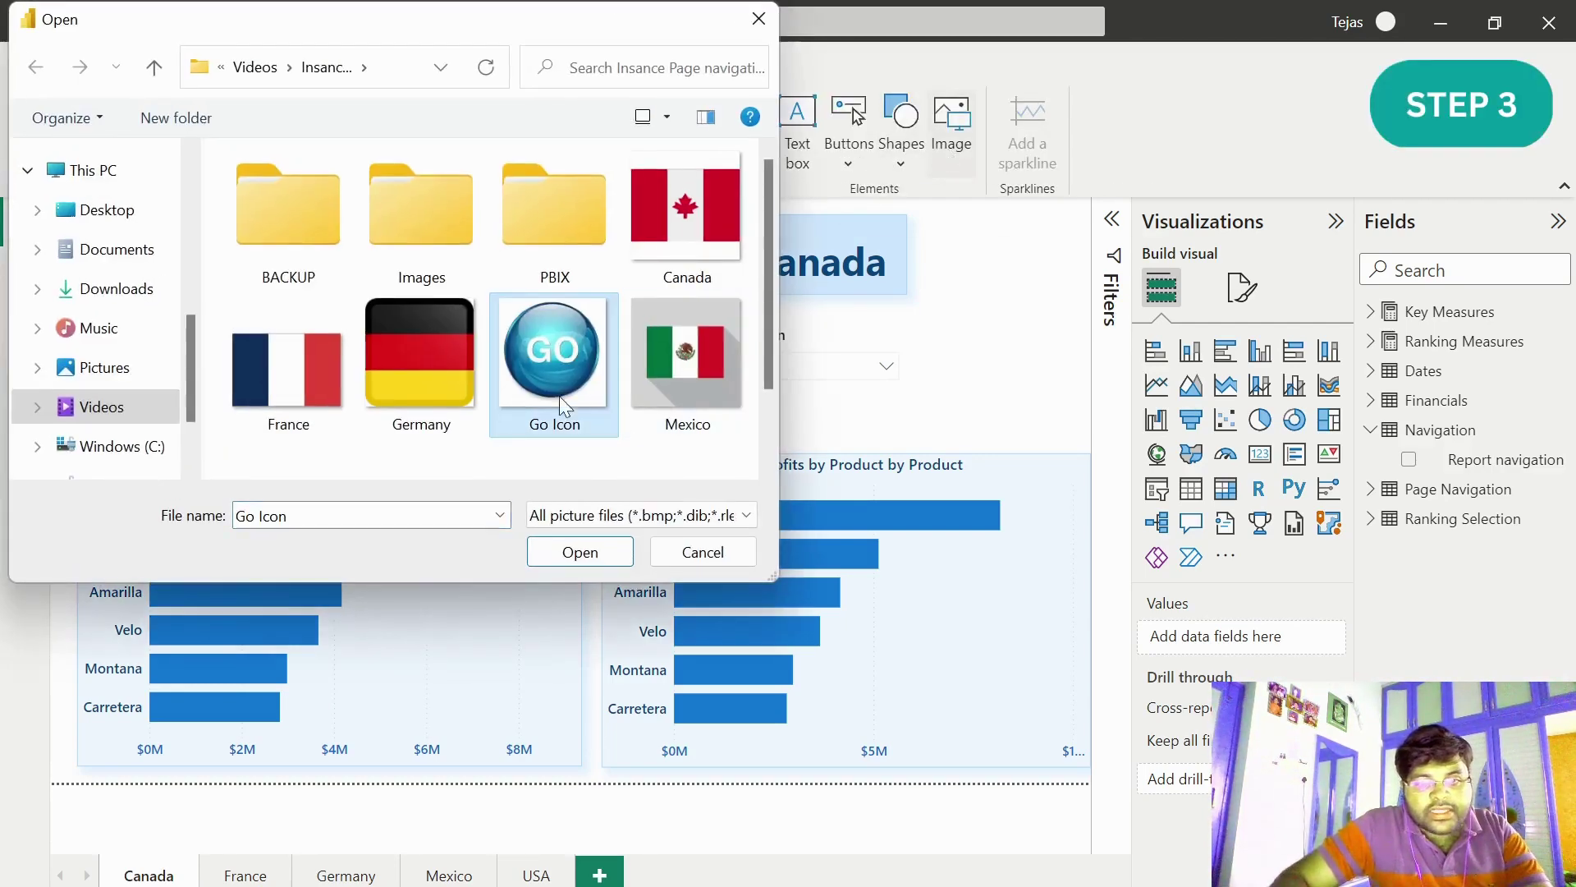
left_click(577, 552)
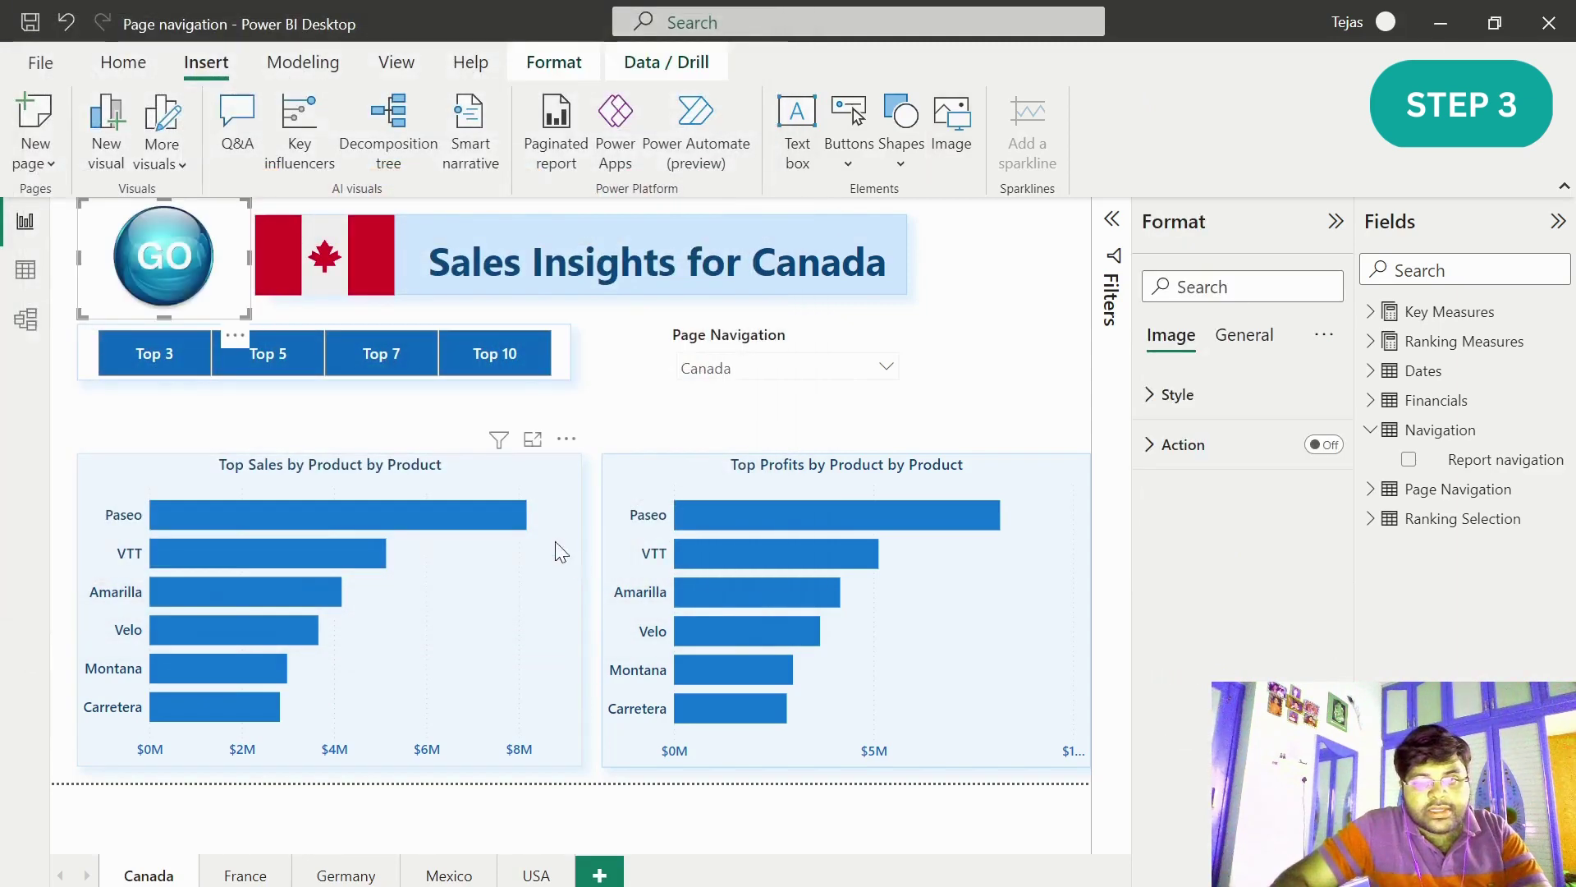
- Shrink the GO image and position it beside the Page Navigation slicer
left_click_drag(214, 245, 1042, 355)
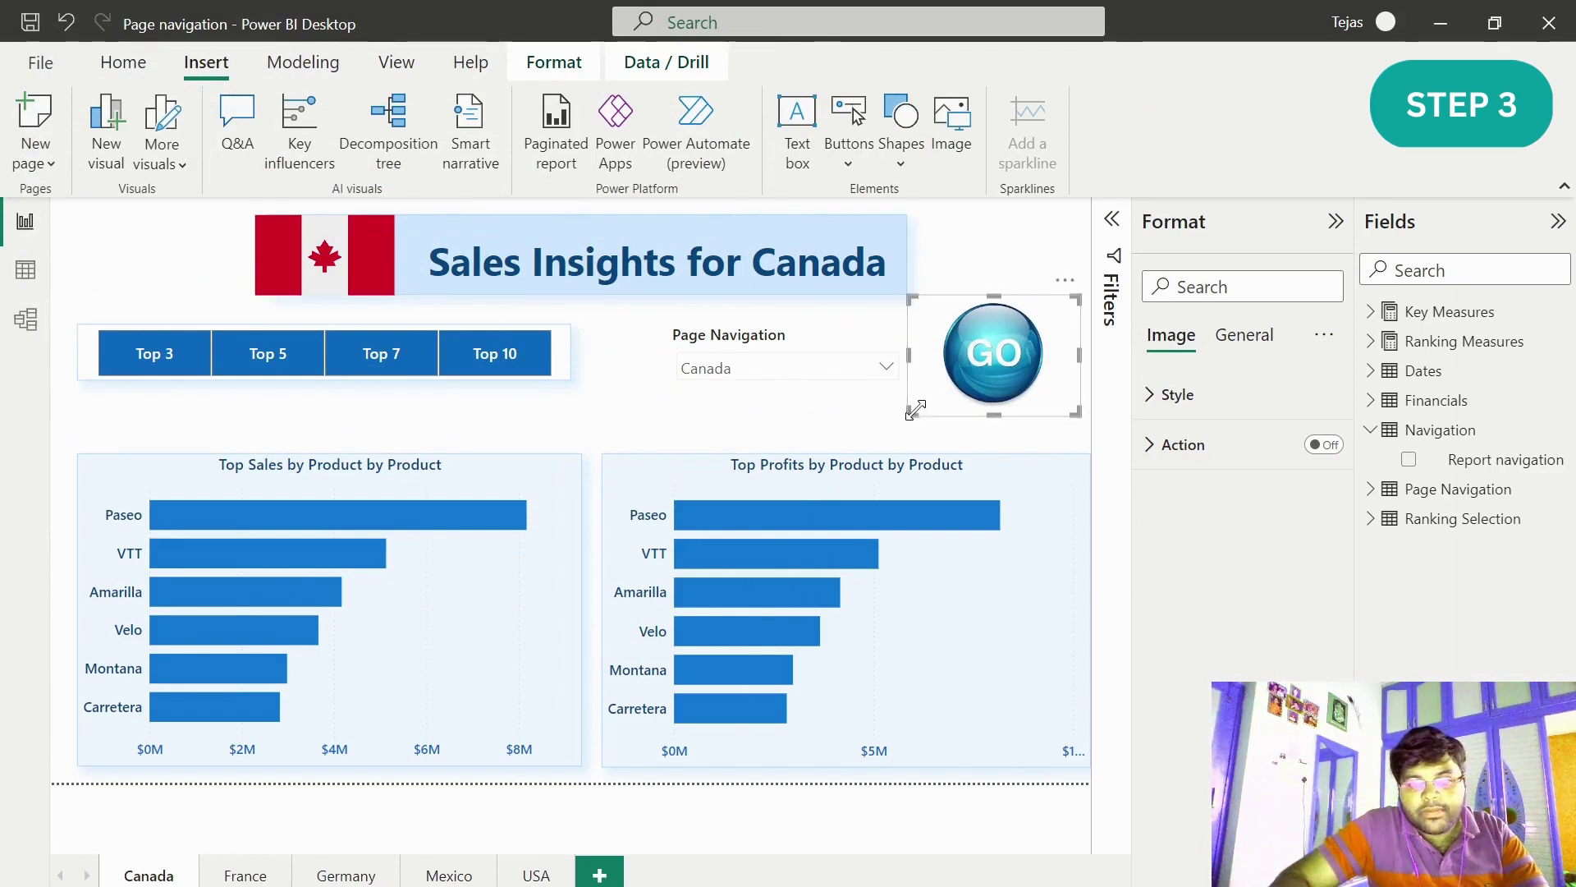
left_click_drag(911, 413, 938, 399)
left_click_drag(1021, 353, 1011, 360)
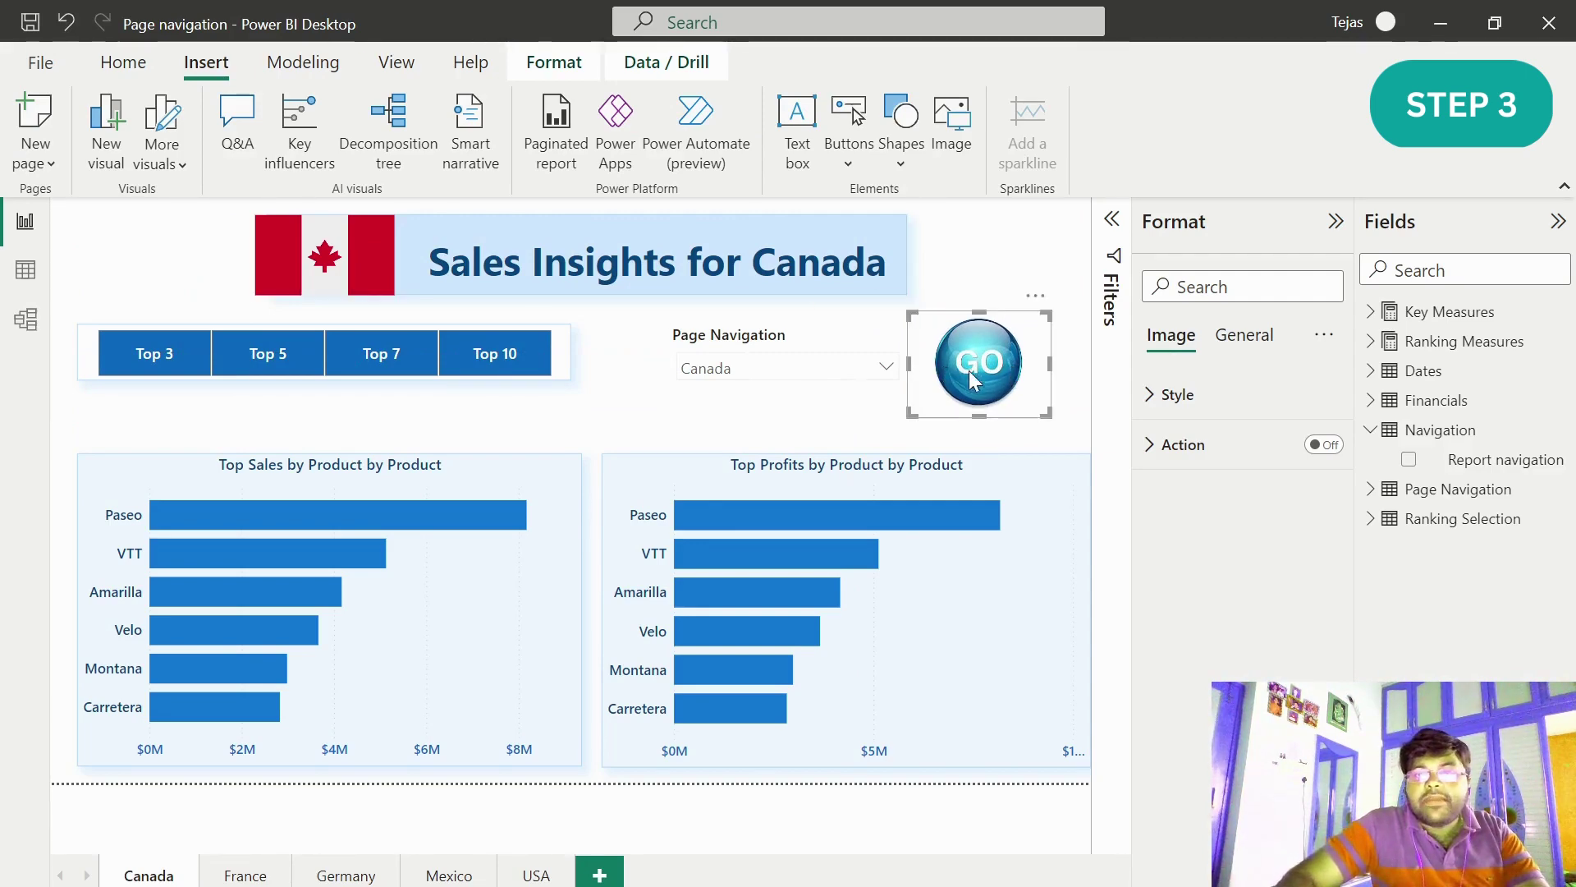
- Turn on an action for the GO image with type Page navigation
left_click(1330, 447)
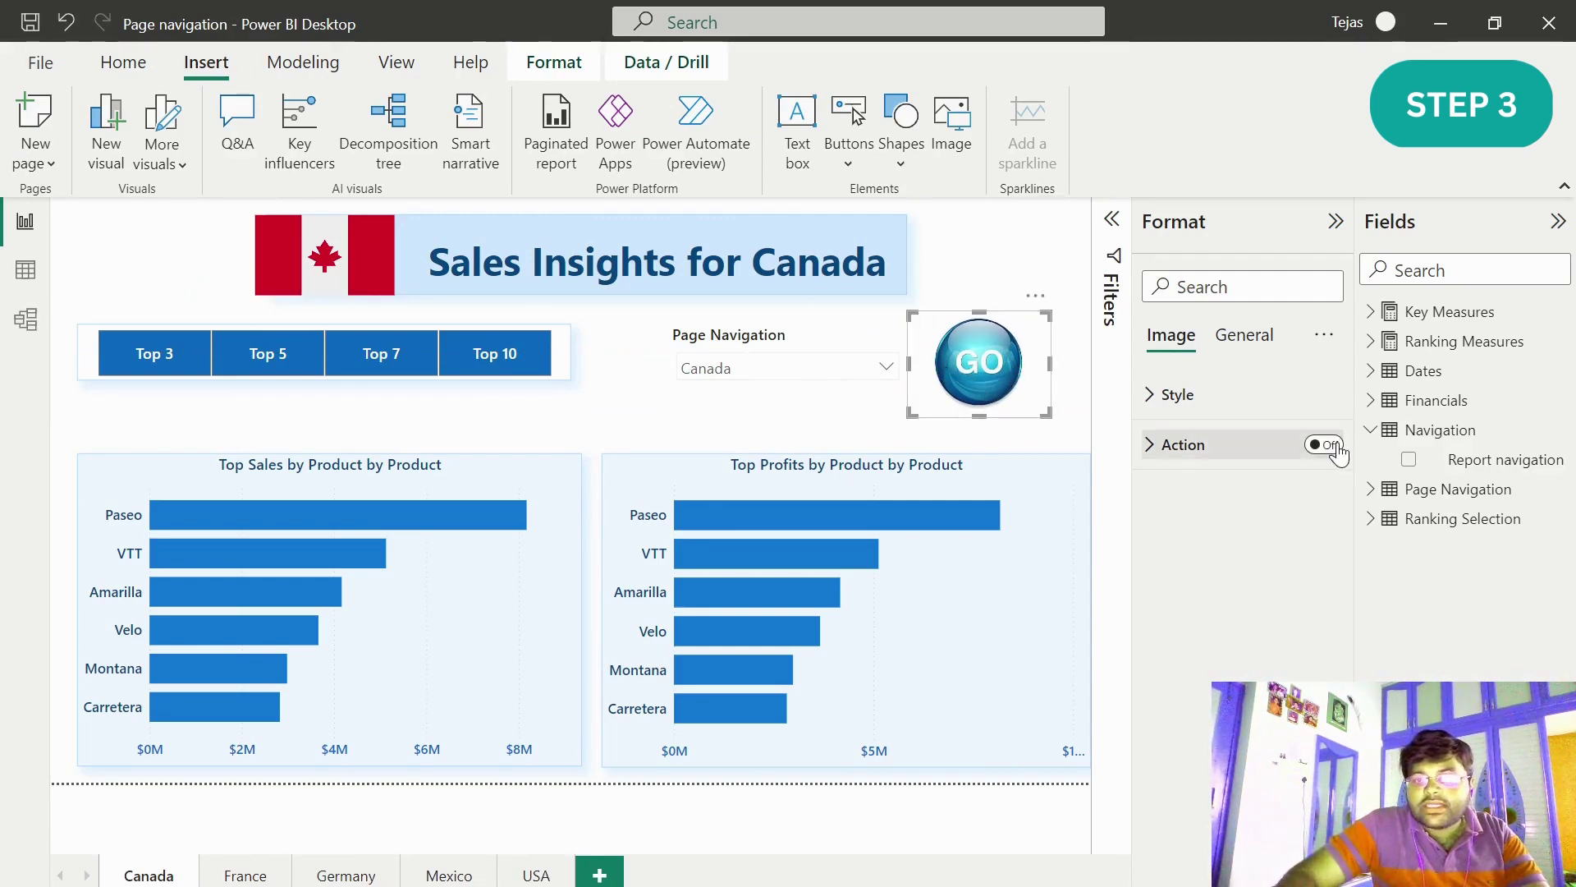
left_click(1228, 450)
left_click(1215, 565)
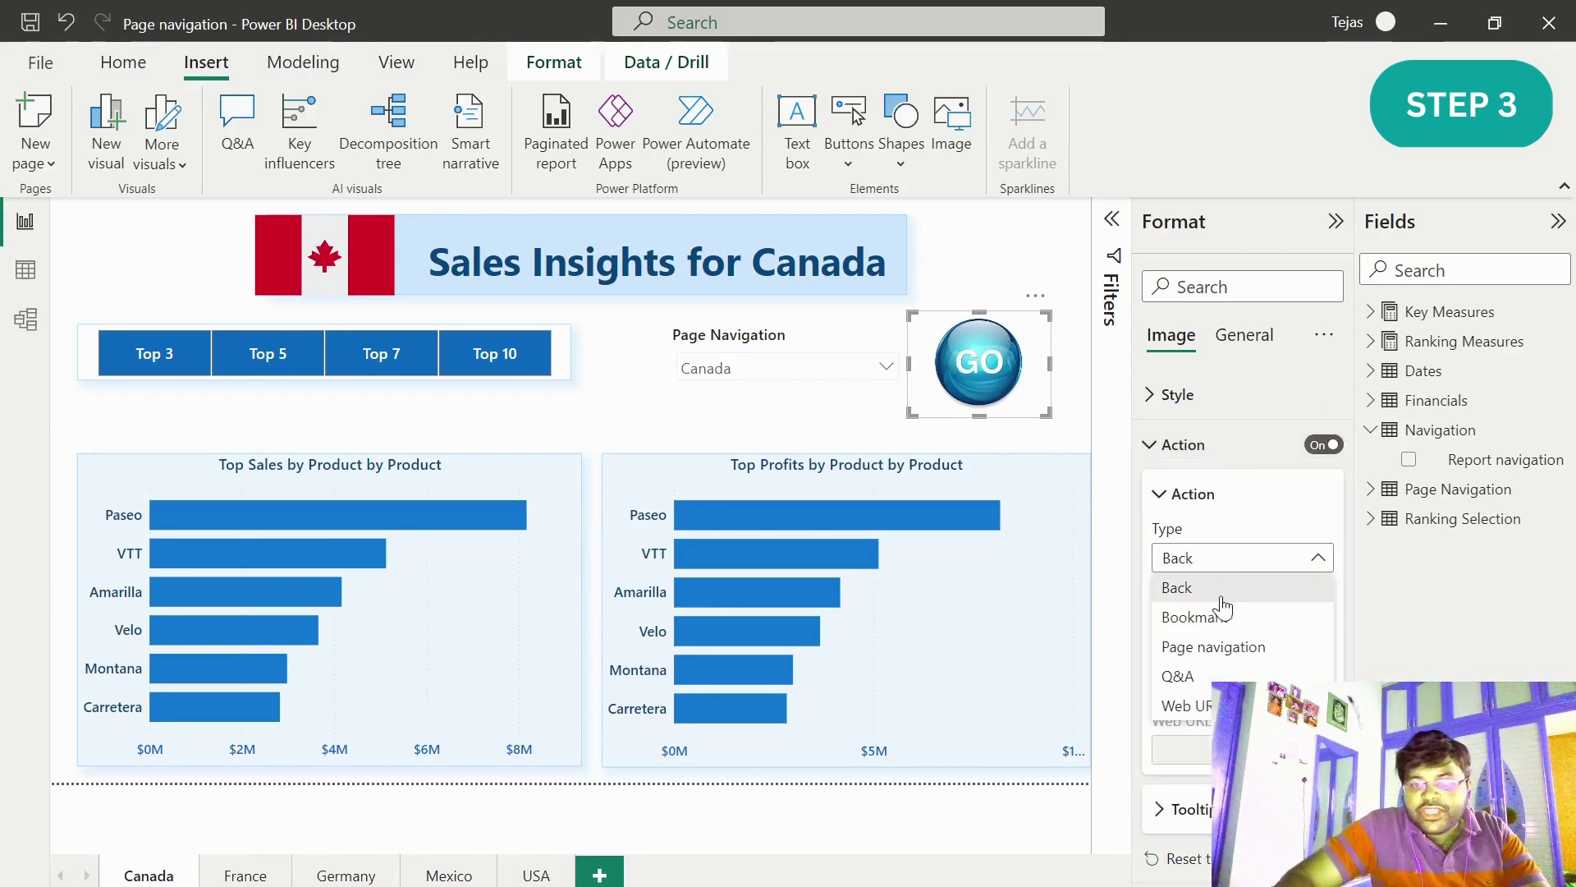
left_click(1232, 649)
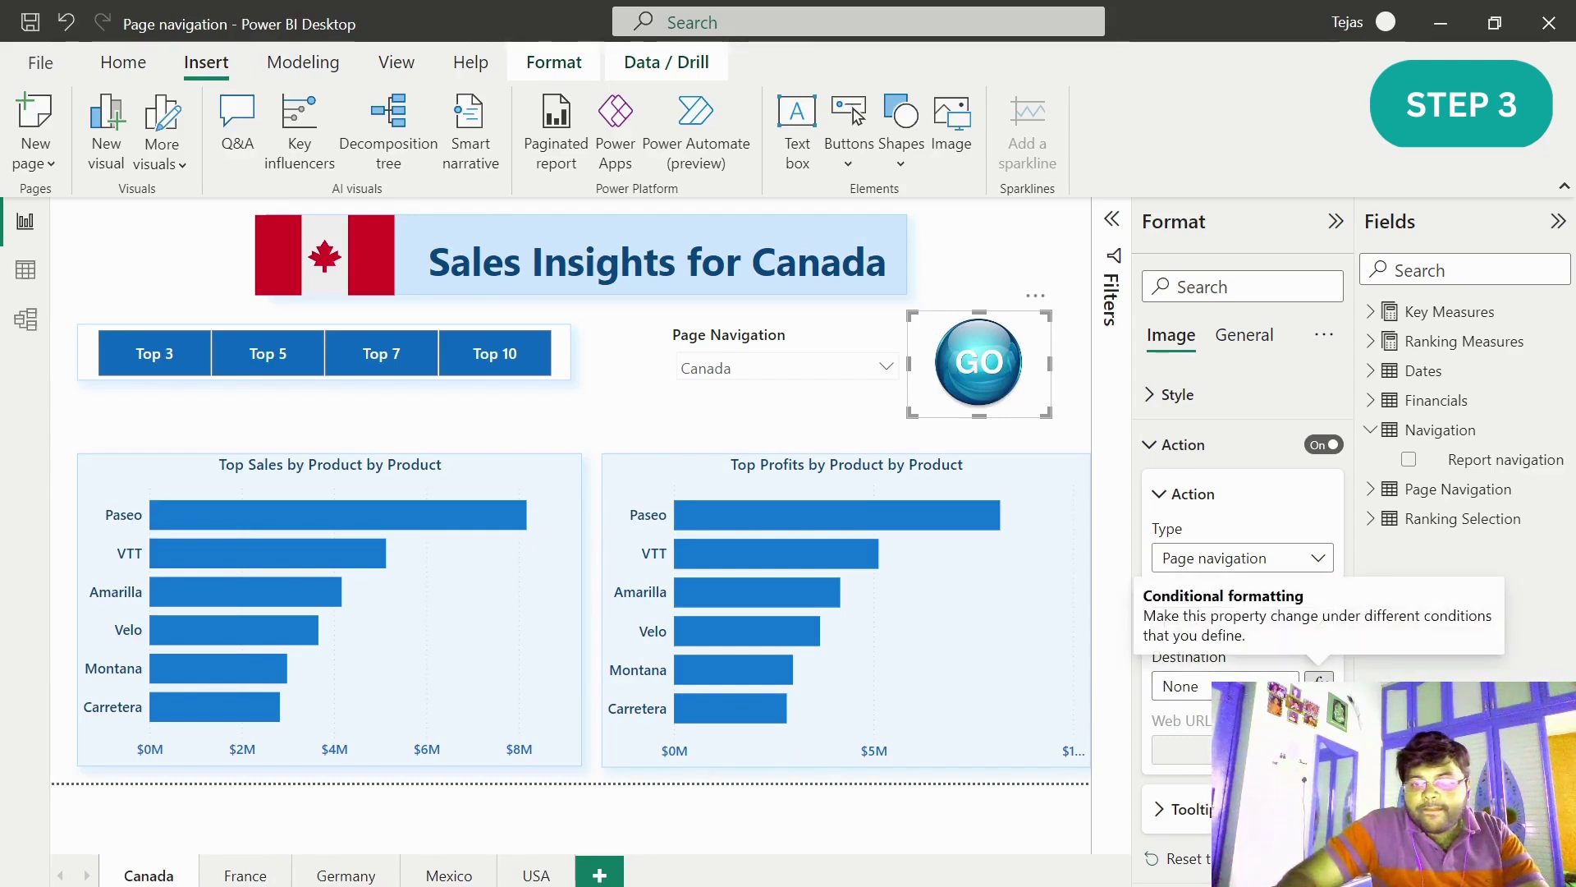
- Set the destination conditionally from the Navigation table's Report navigation field, then shrink the GO image slightly
left_click(1320, 680)
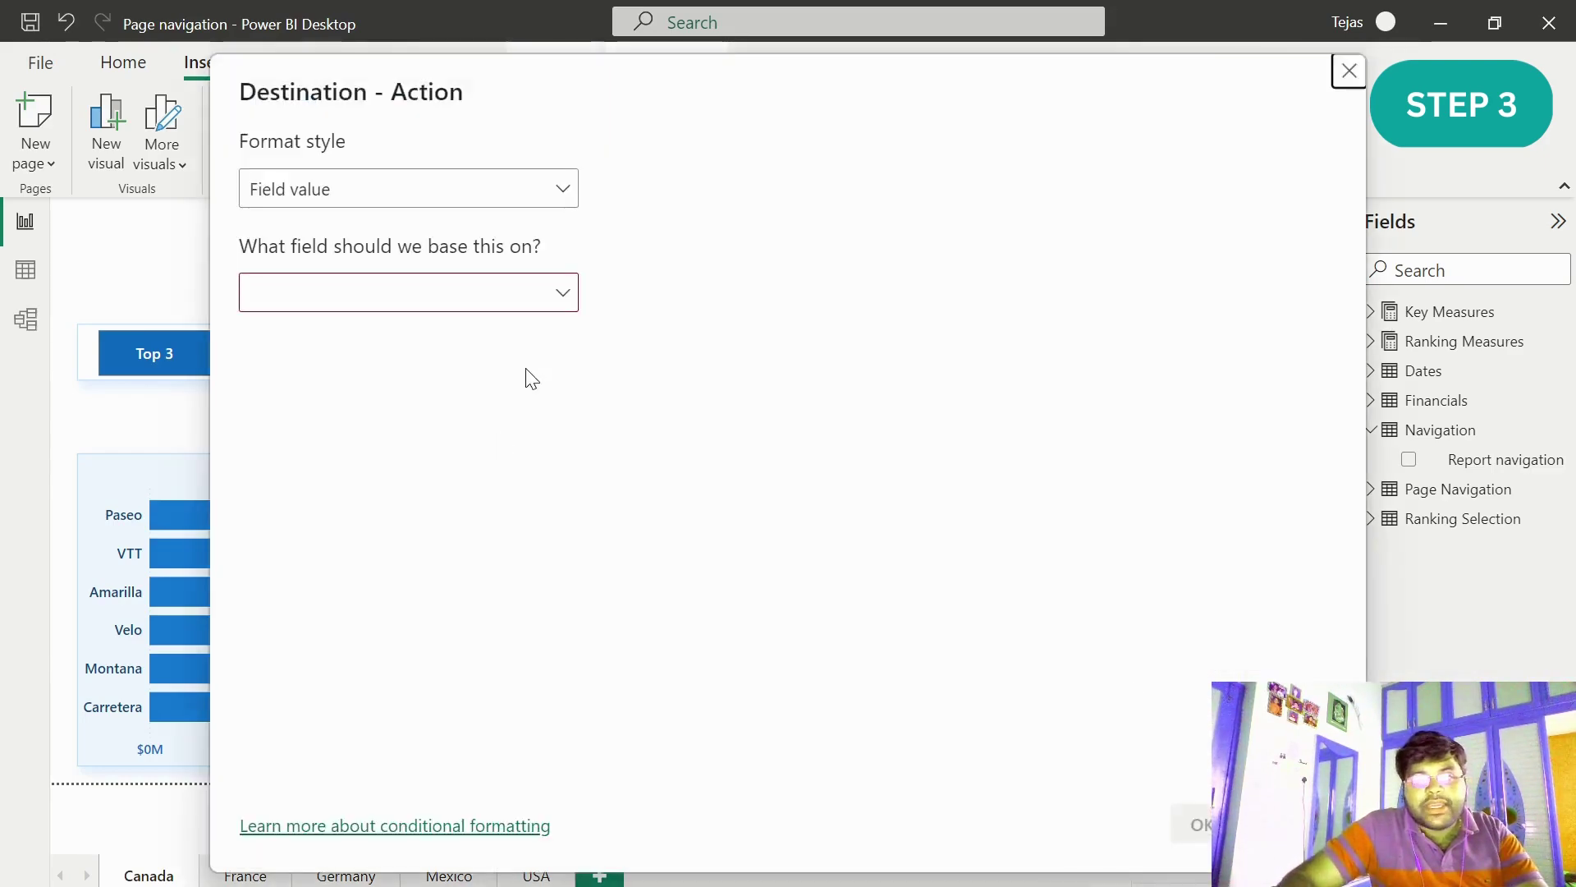
left_click(564, 300)
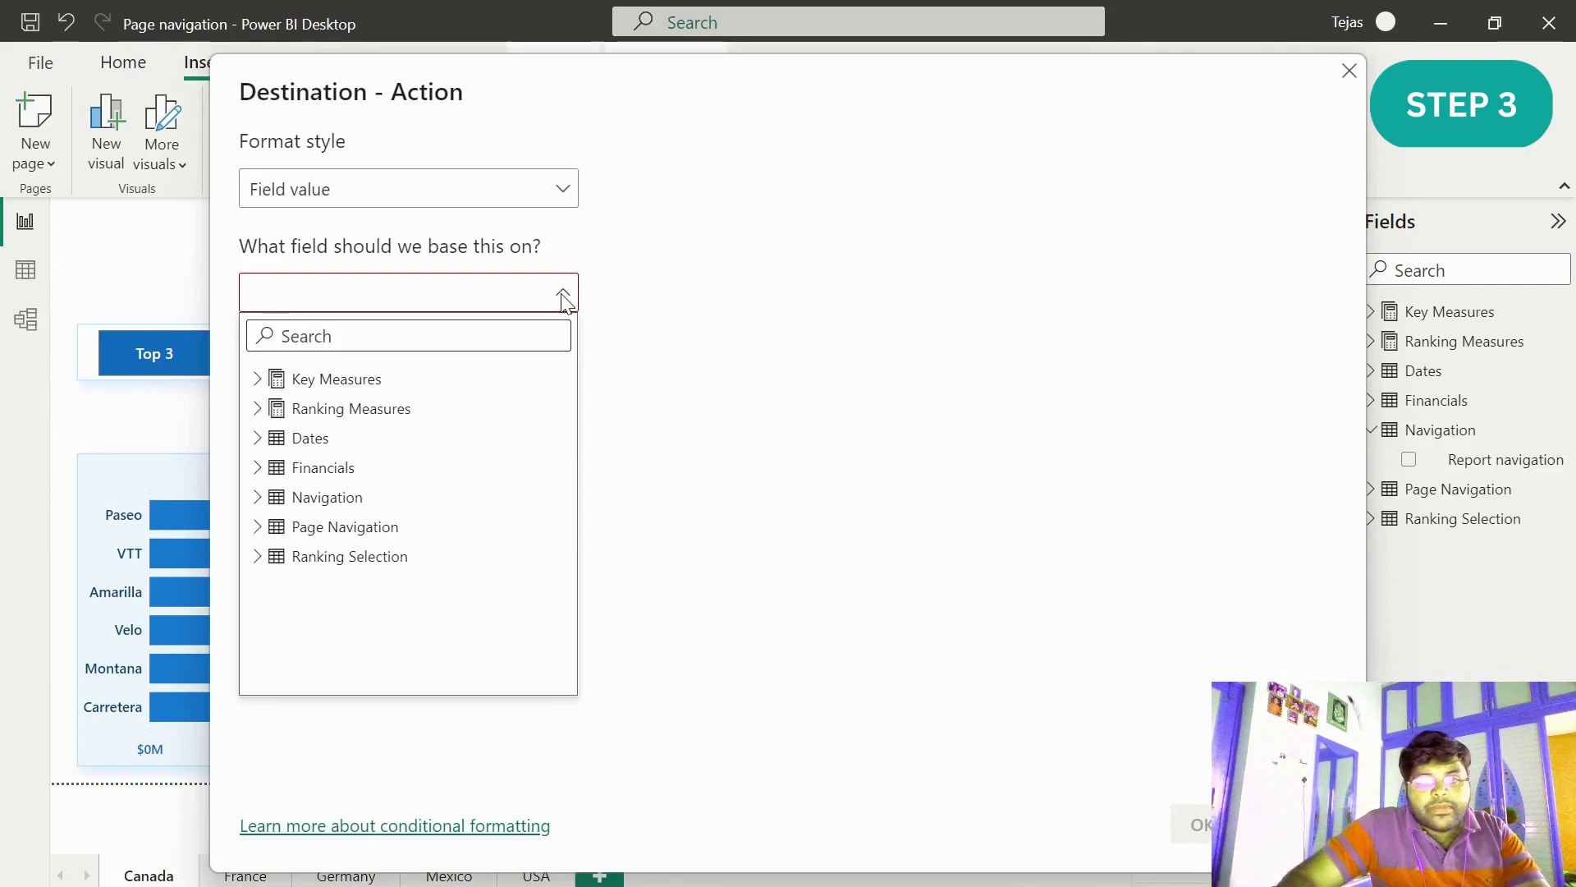
left_click(260, 499)
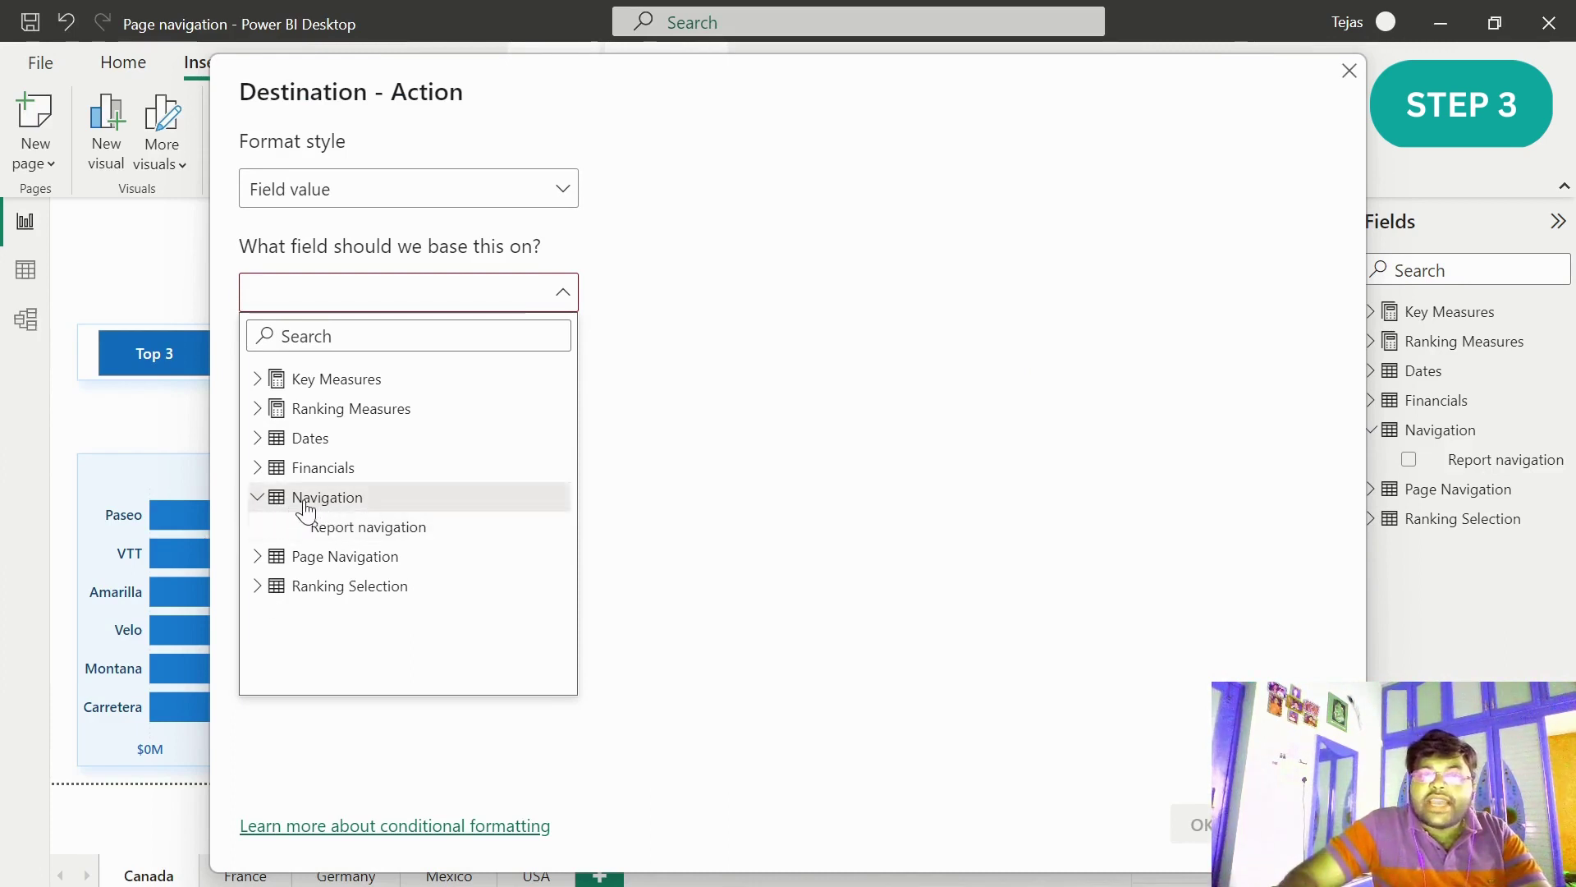
left_click(389, 534)
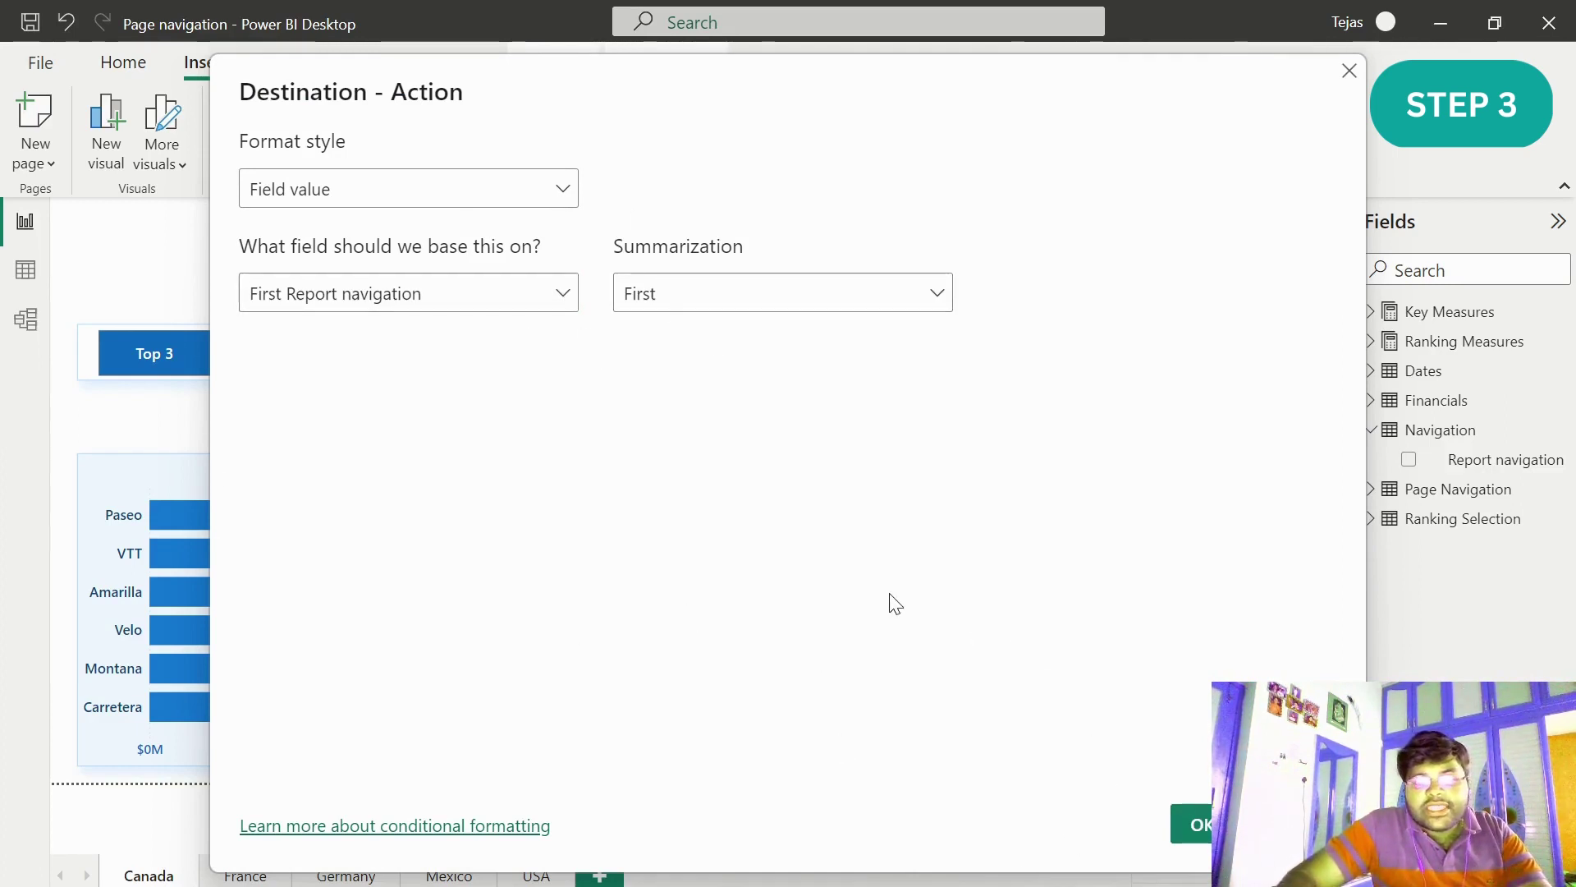
left_click(1192, 827)
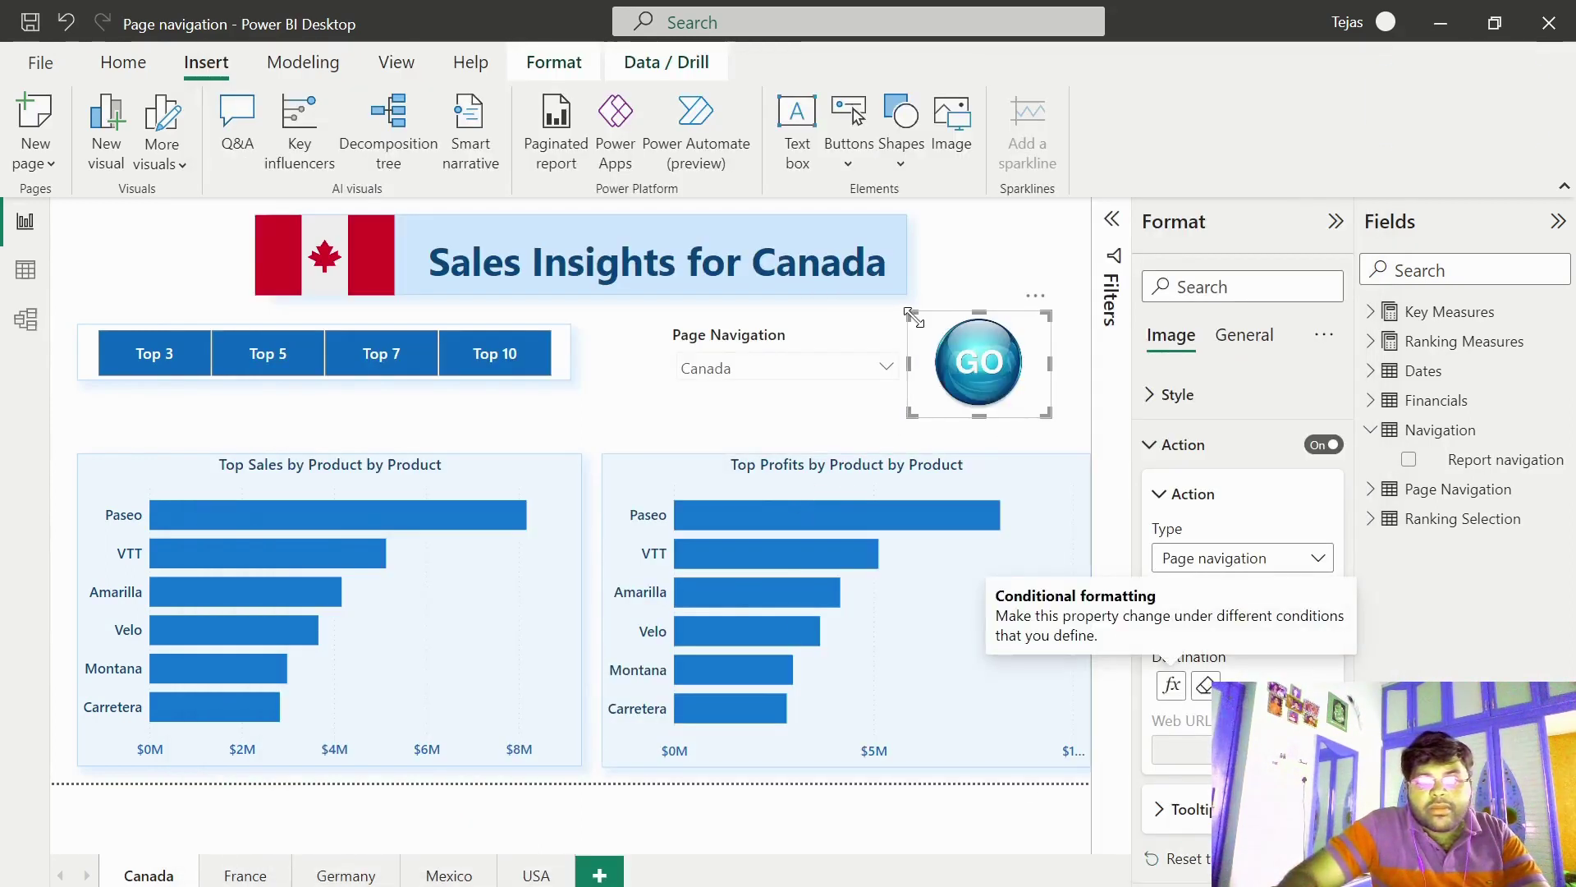
left_click_drag(911, 315, 985, 360)
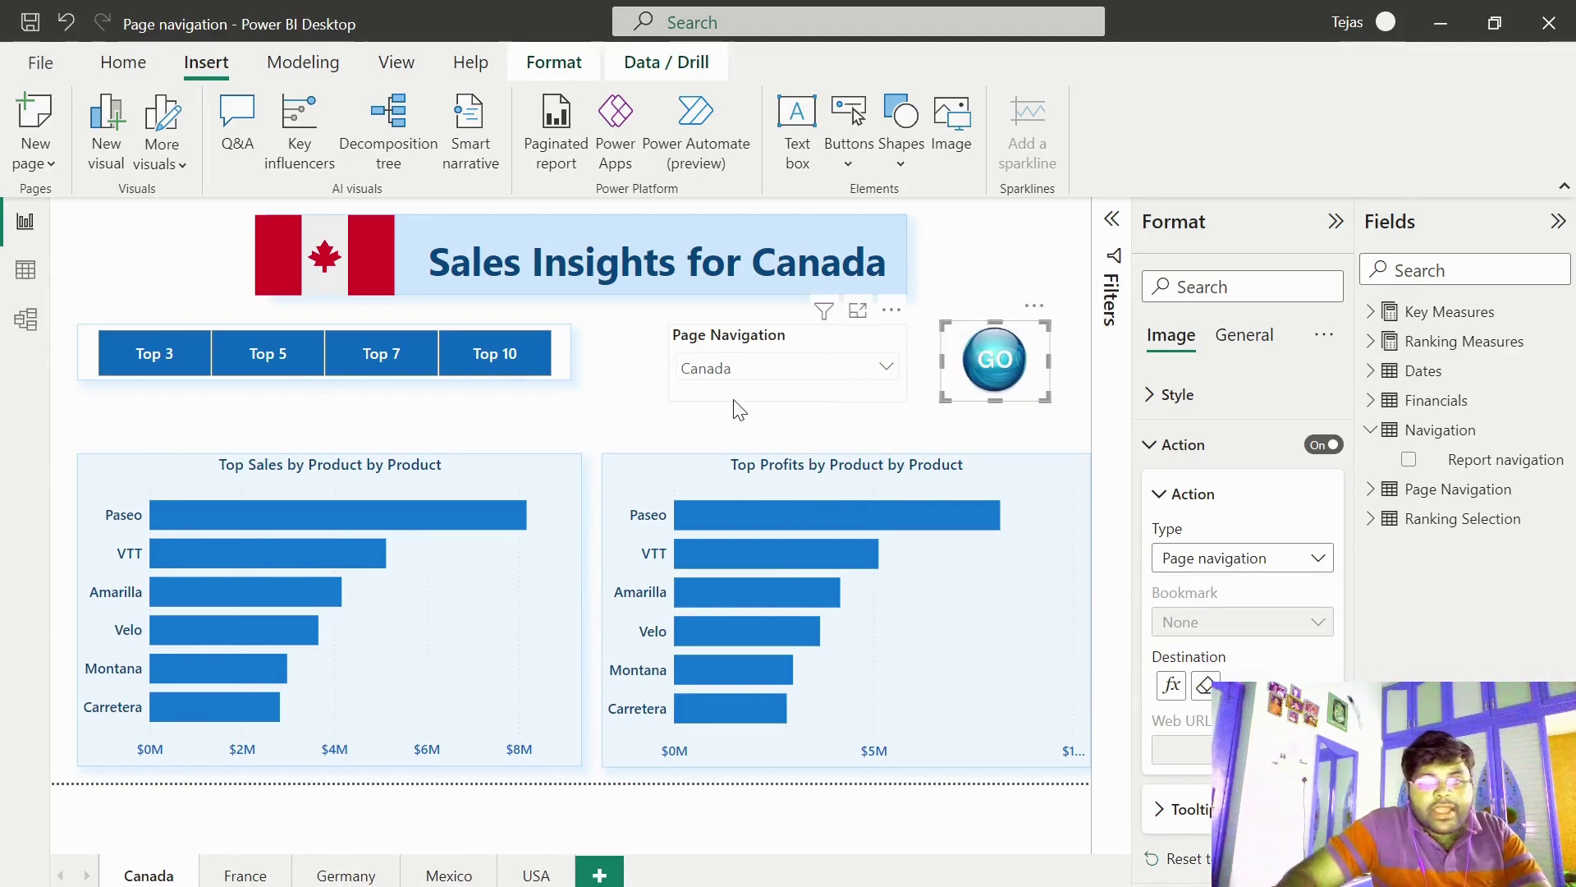
- Choose Germany in Page Navigation, follow GO to the Germany page, then return to Canada
left_click(661, 423)
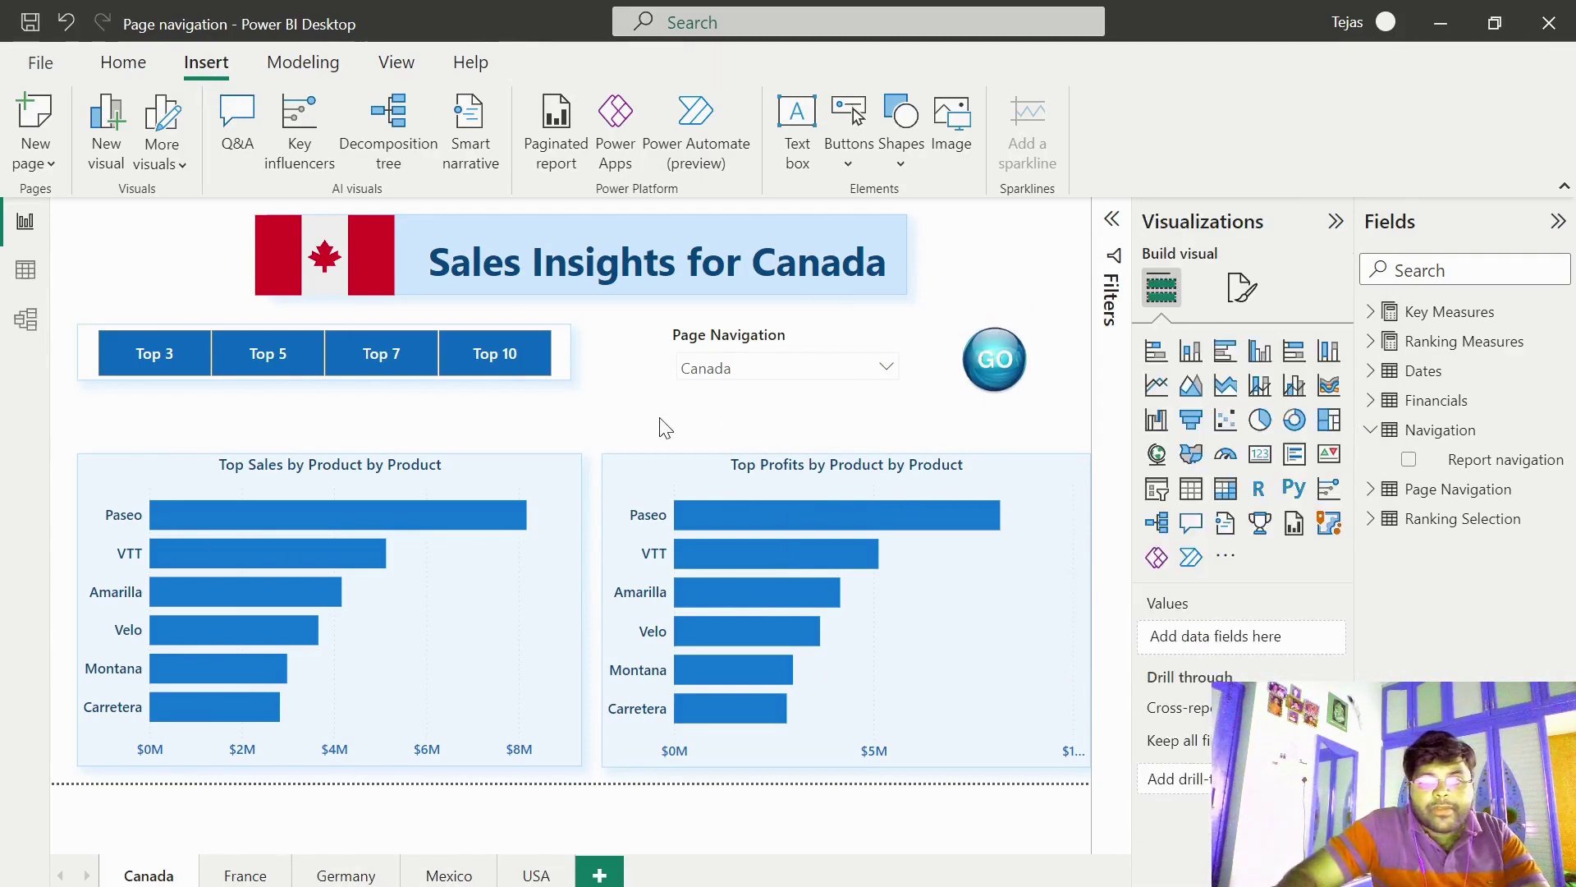
left_click(887, 368)
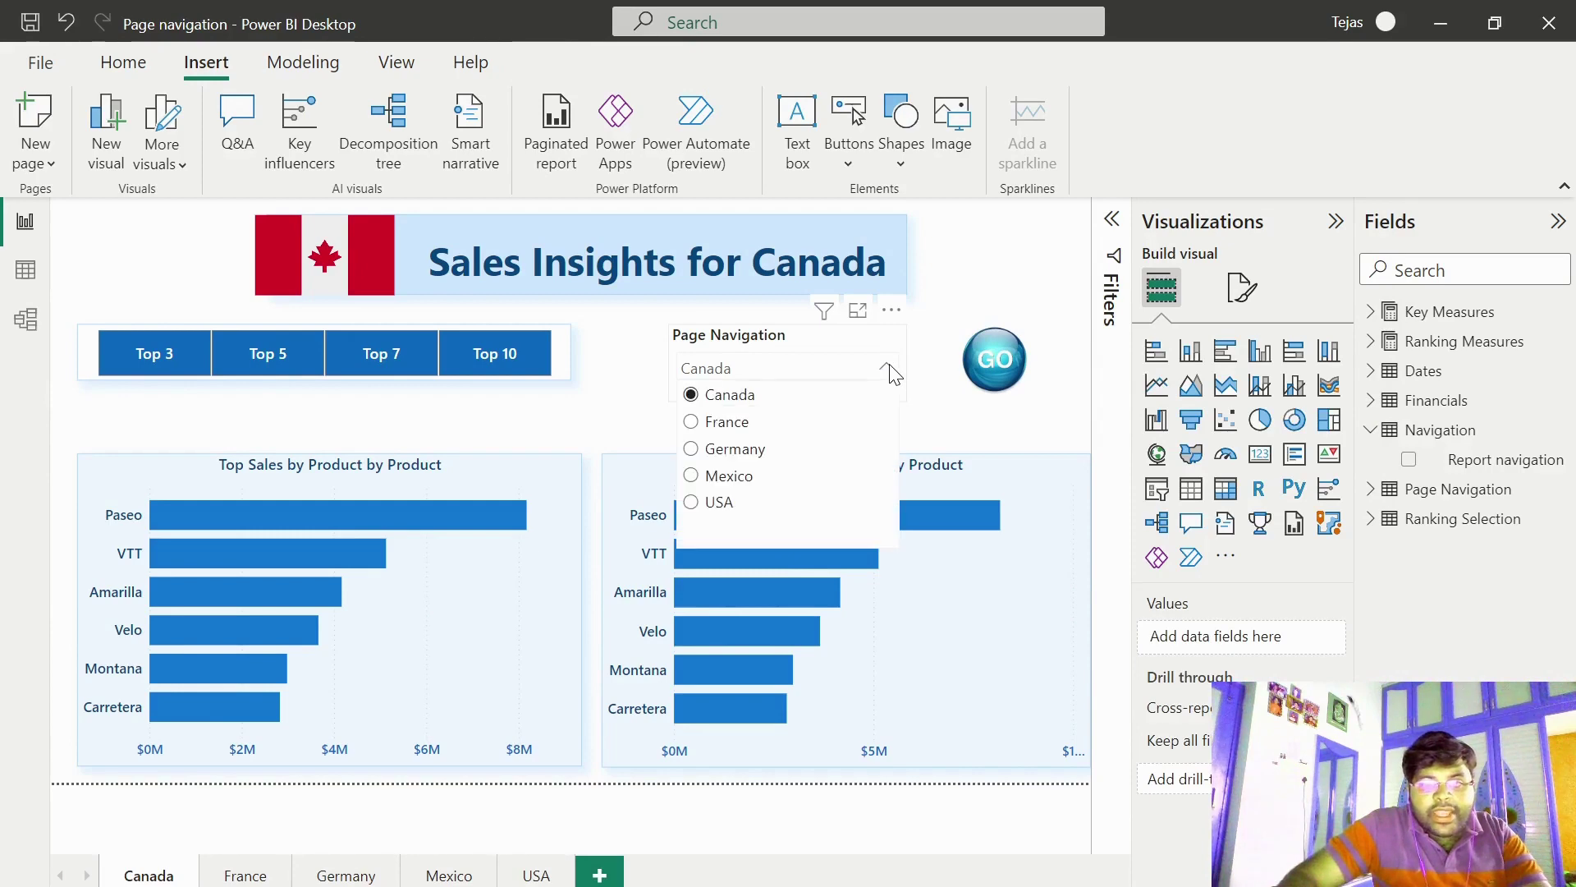
left_click(727, 451)
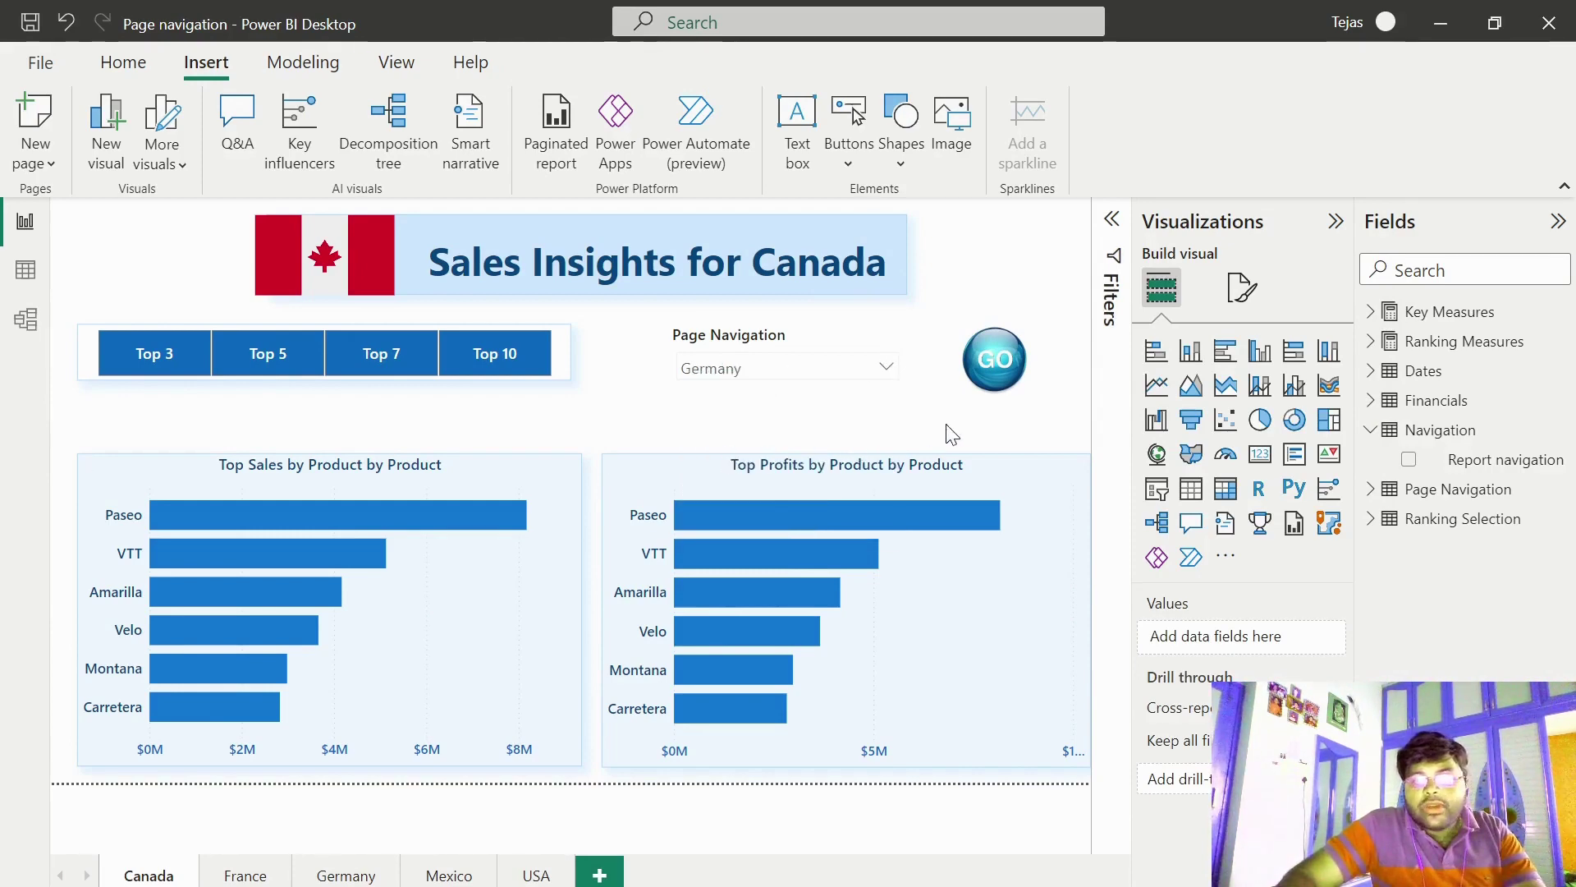
left_click(999, 386, "ctrl")
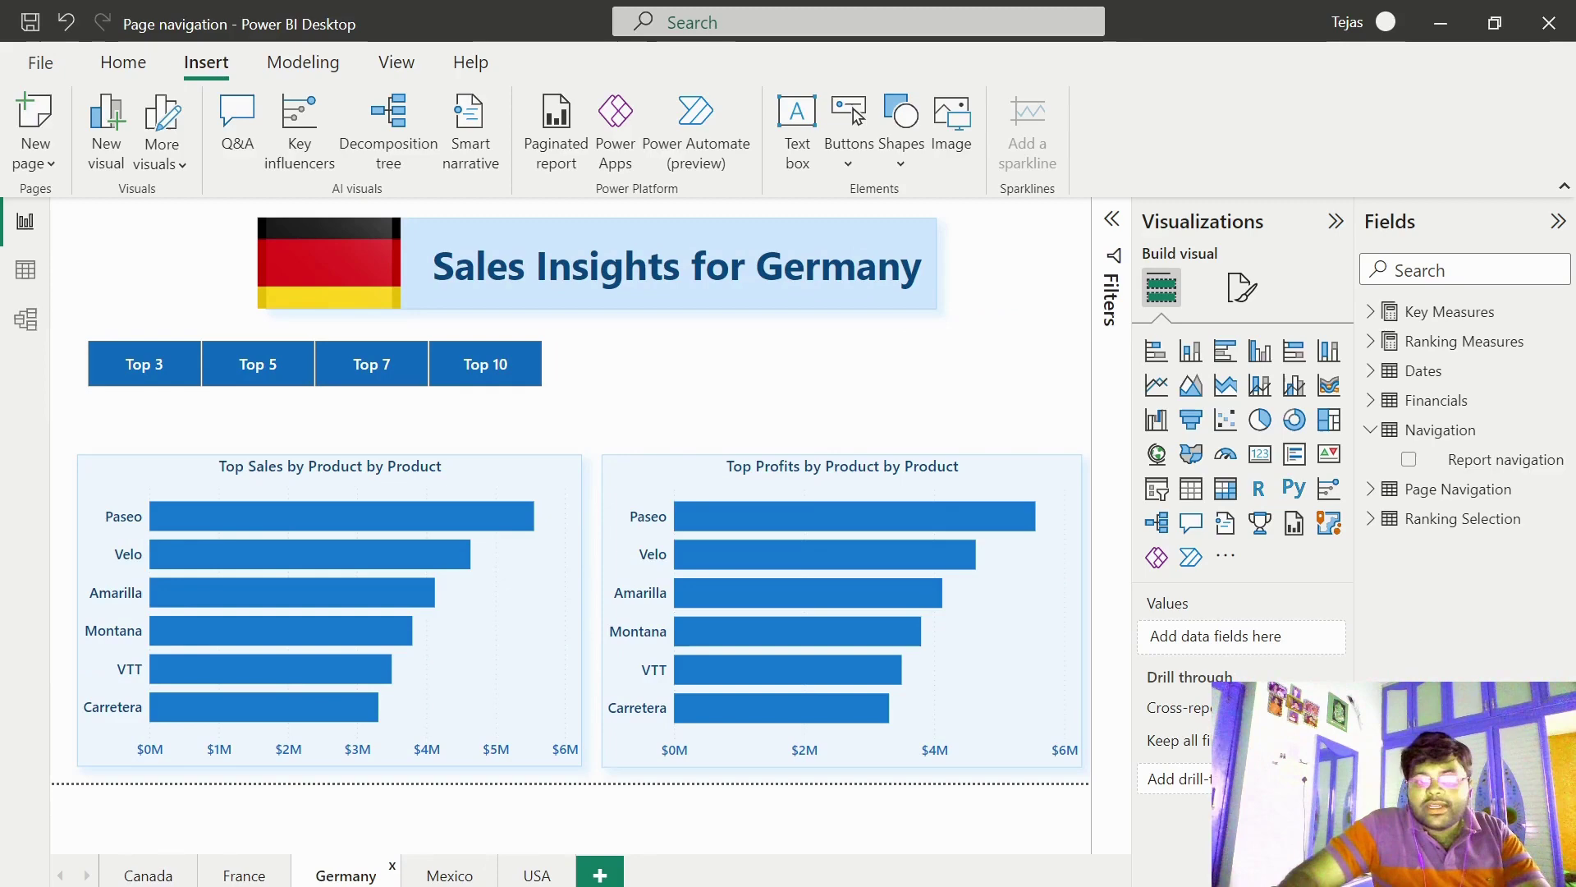
left_click(139, 877)
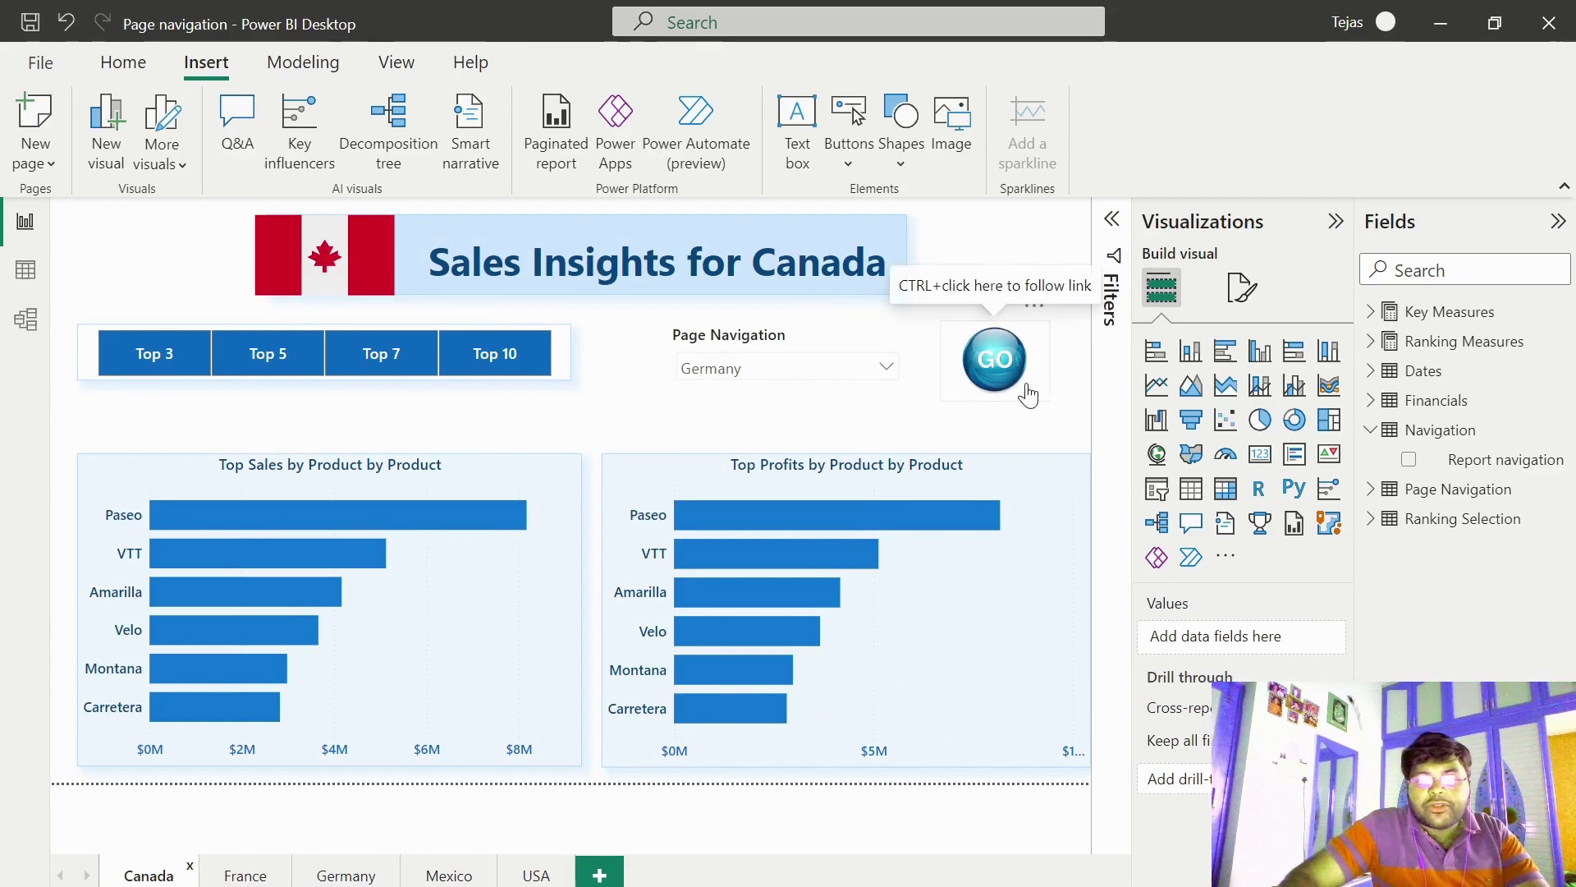
- Copy the Page Navigation slicer and paste an unsynced copy onto the France page
left_click(806, 347)
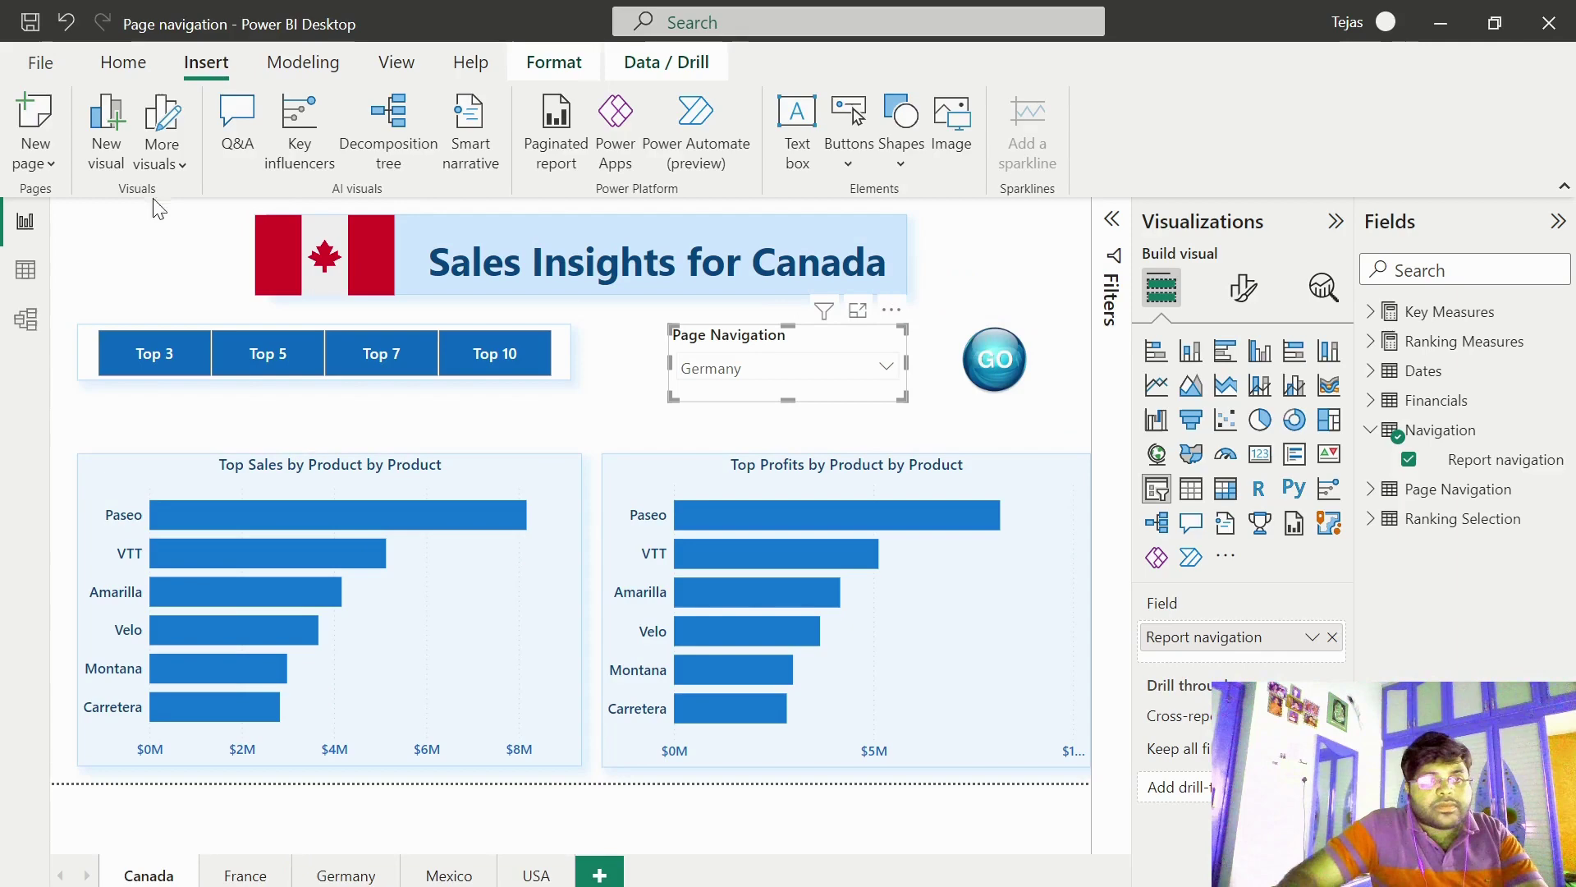
left_click(123, 63)
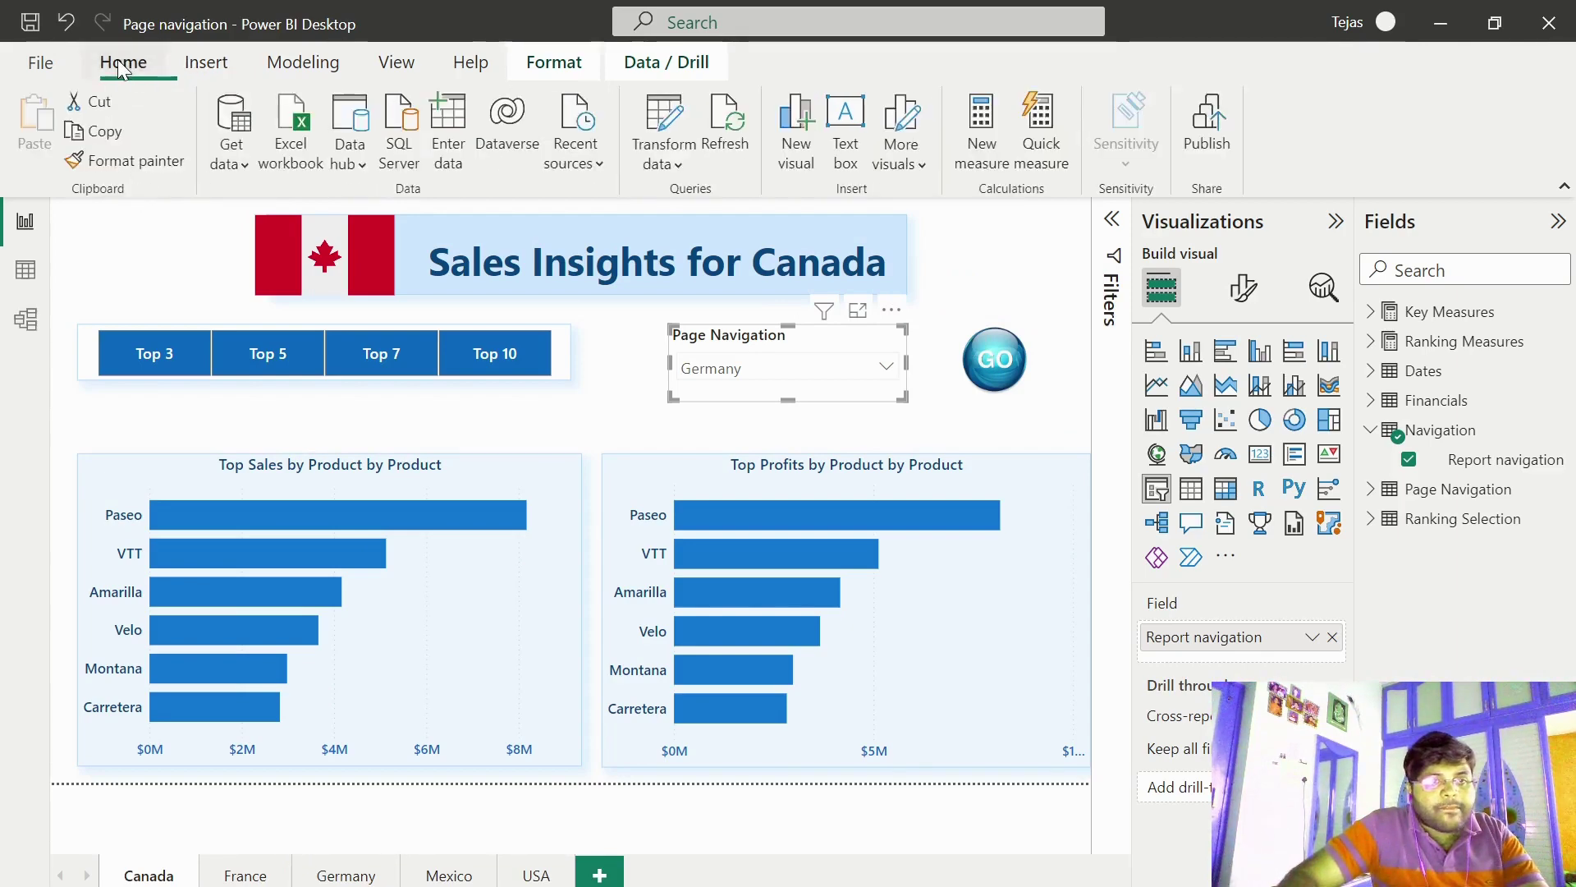
left_click(108, 133)
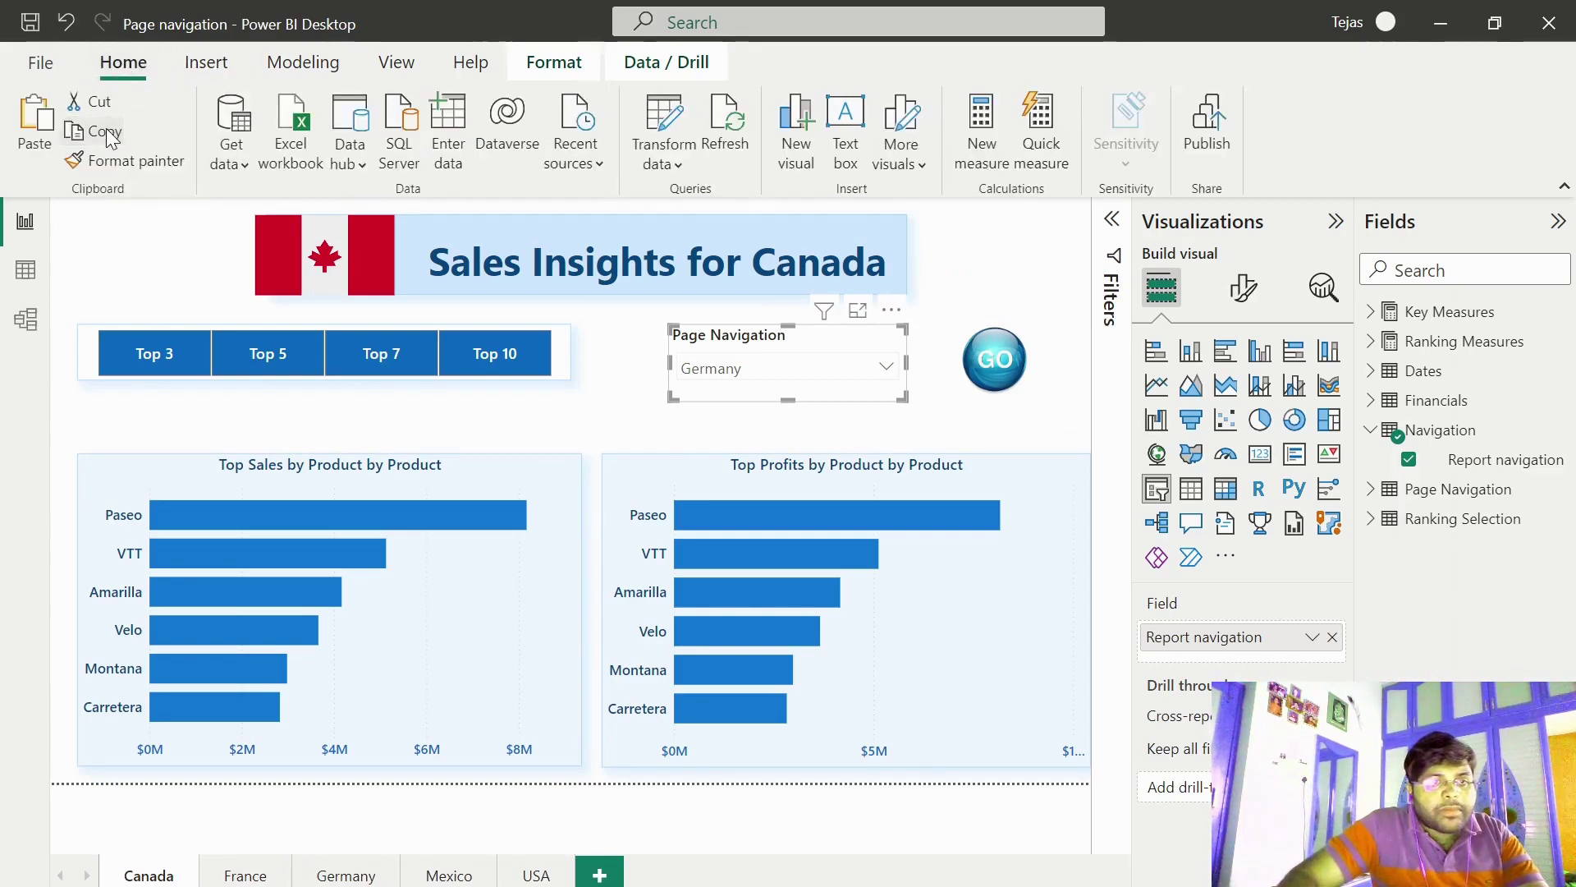
left_click(243, 875)
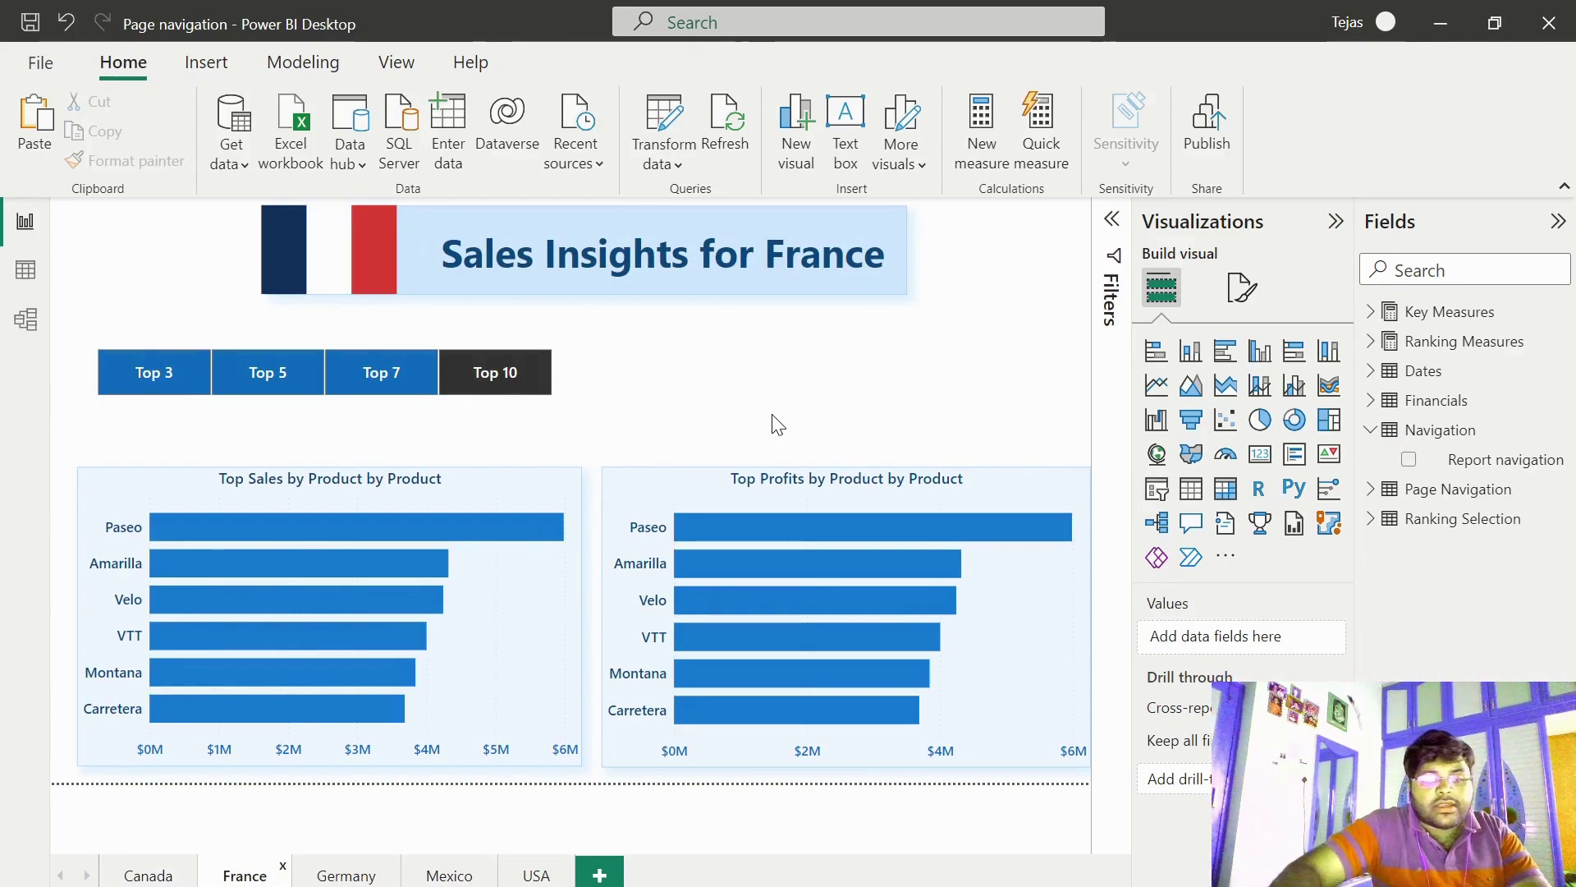
key("ctrl+v")
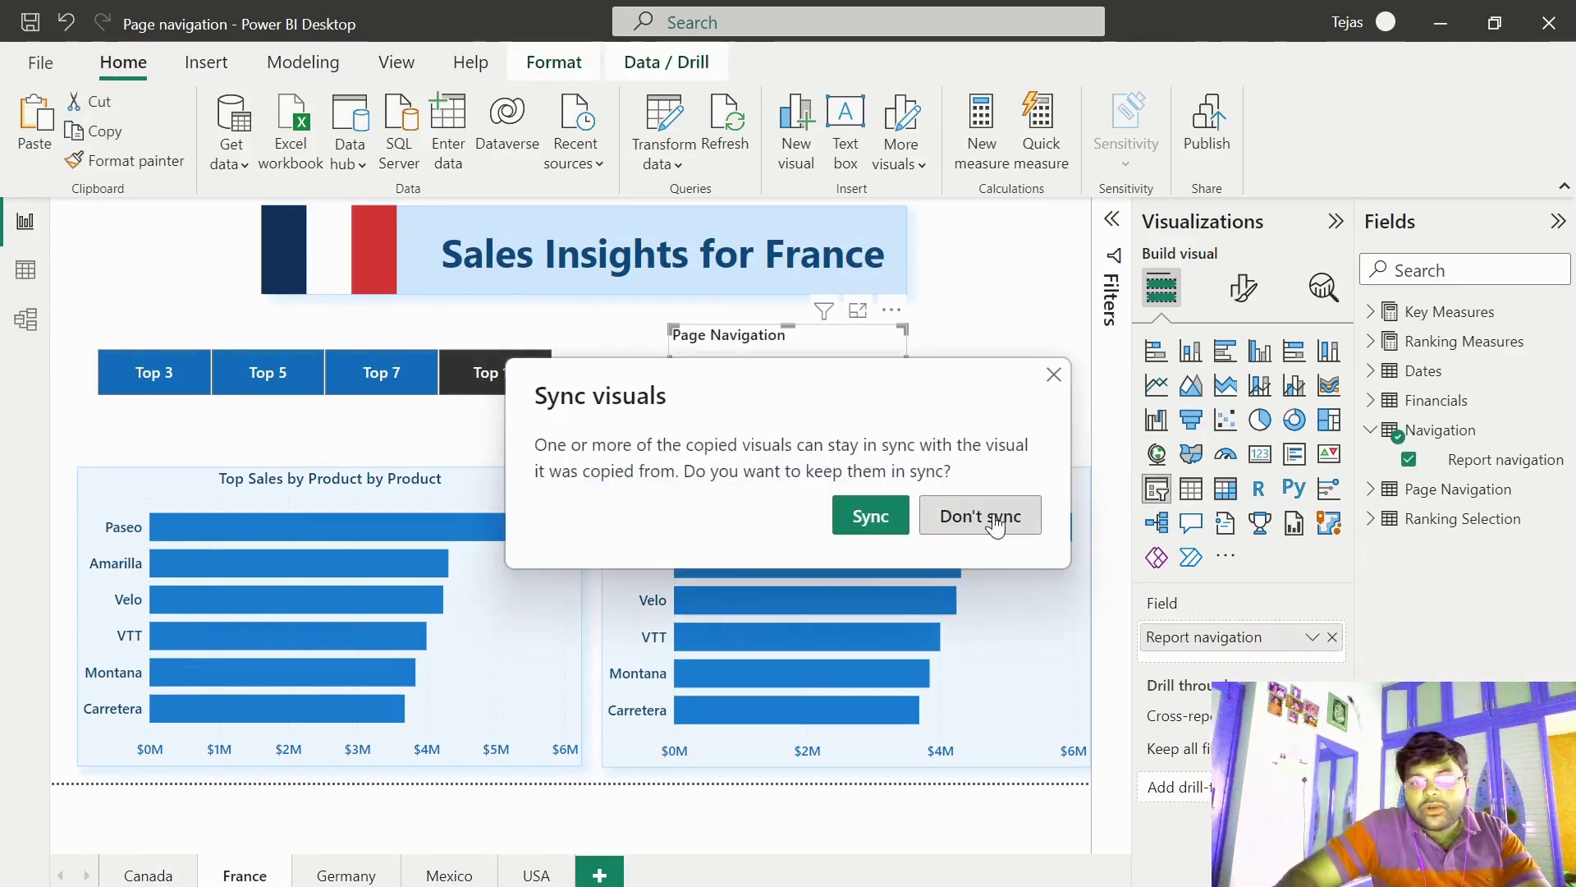
left_click(995, 519)
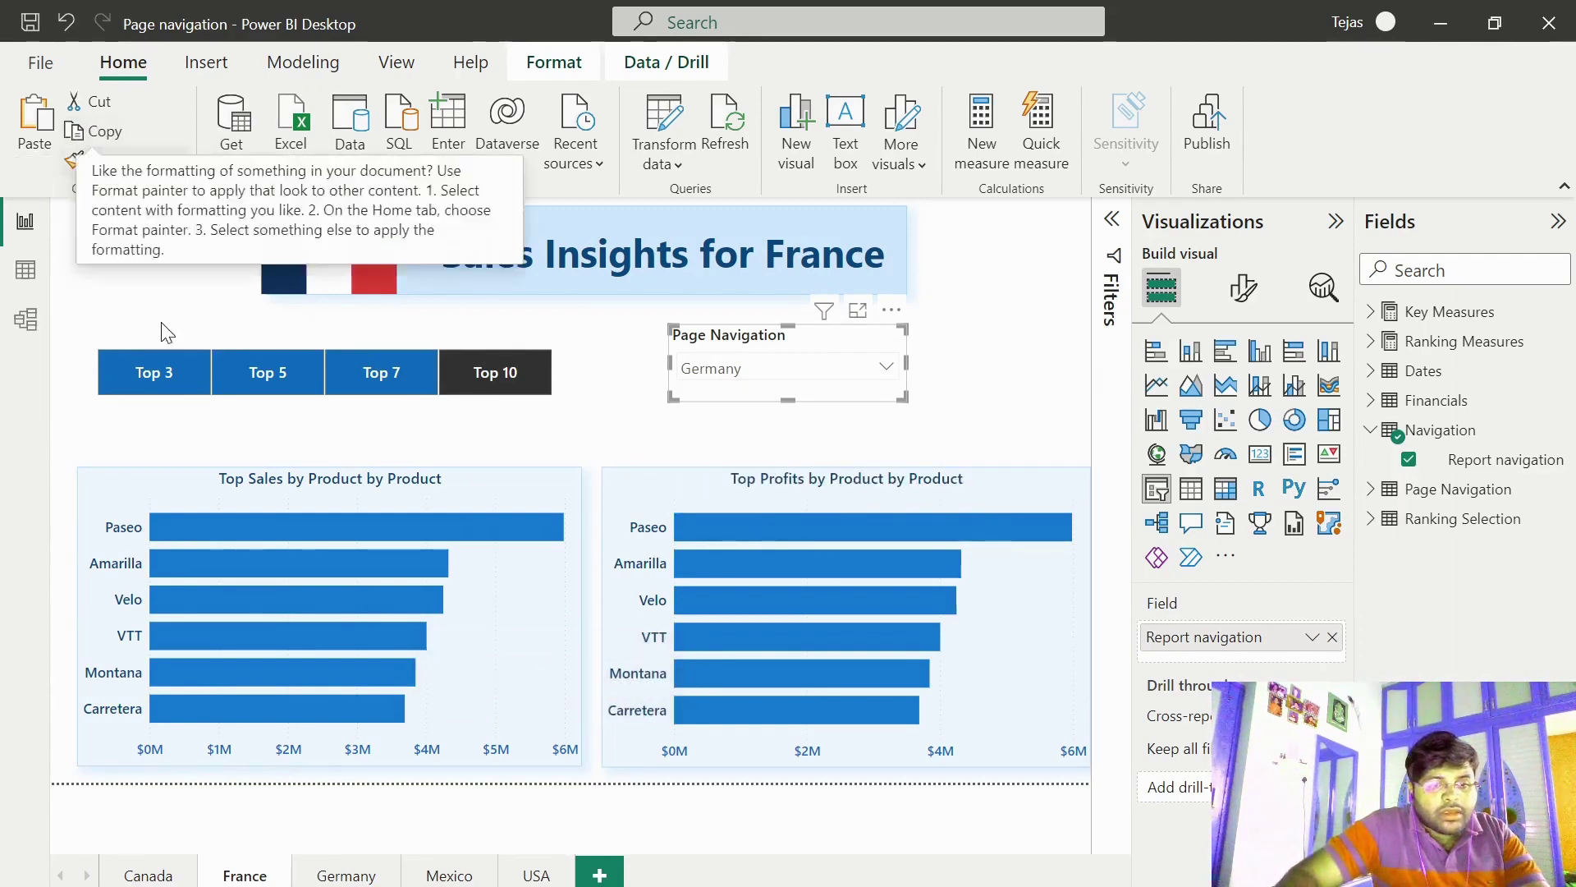
- Copy the GO image from the Canada page onto the France page, then select France's slicer
left_click(347, 875)
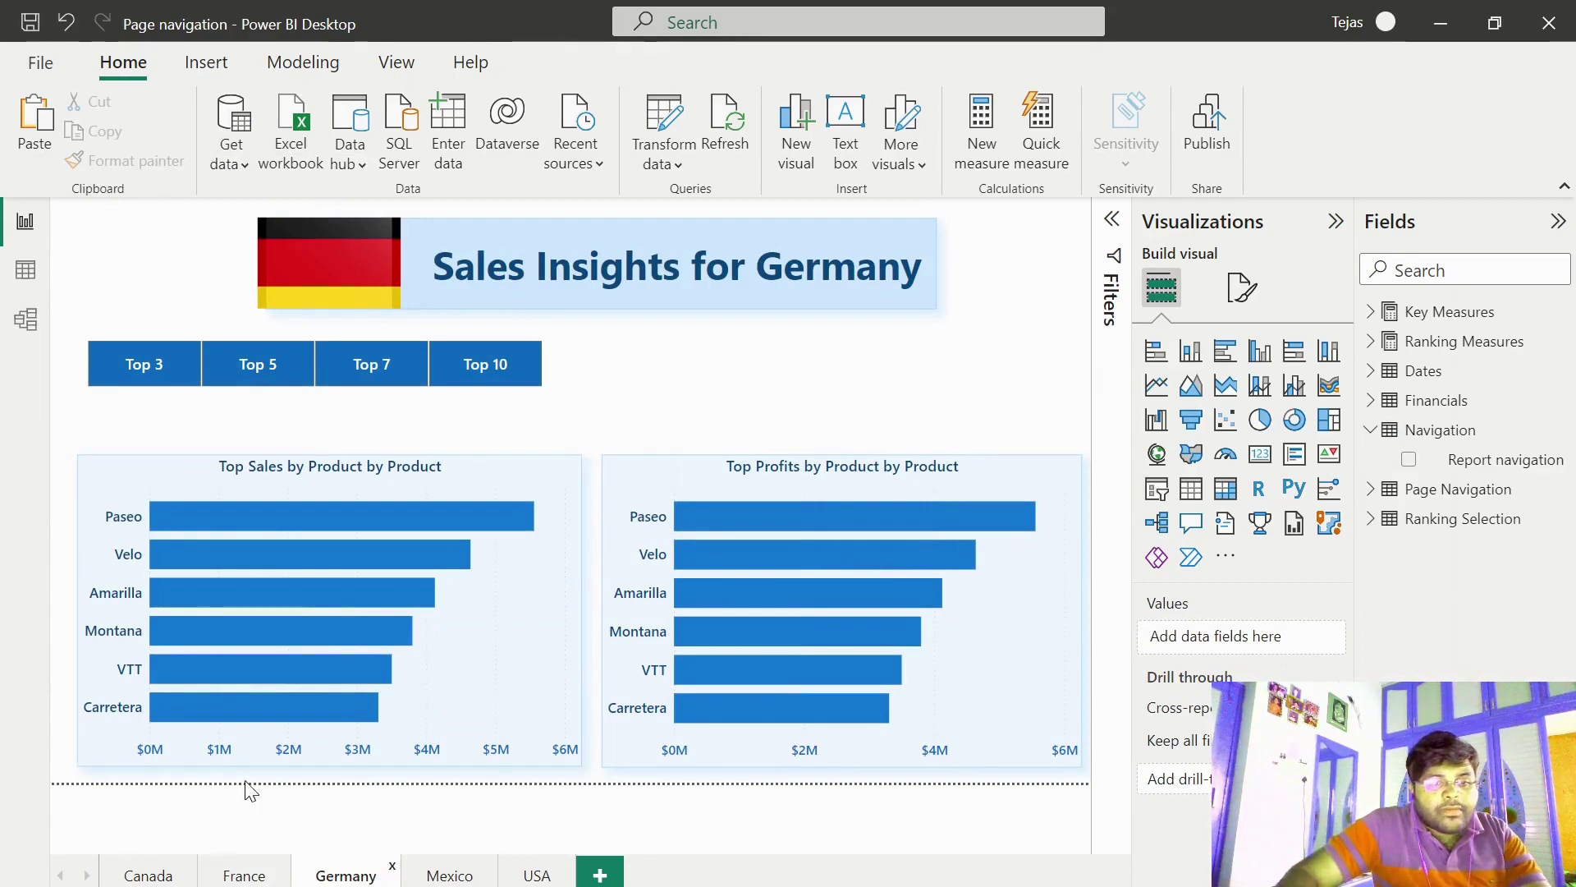
left_click(244, 875)
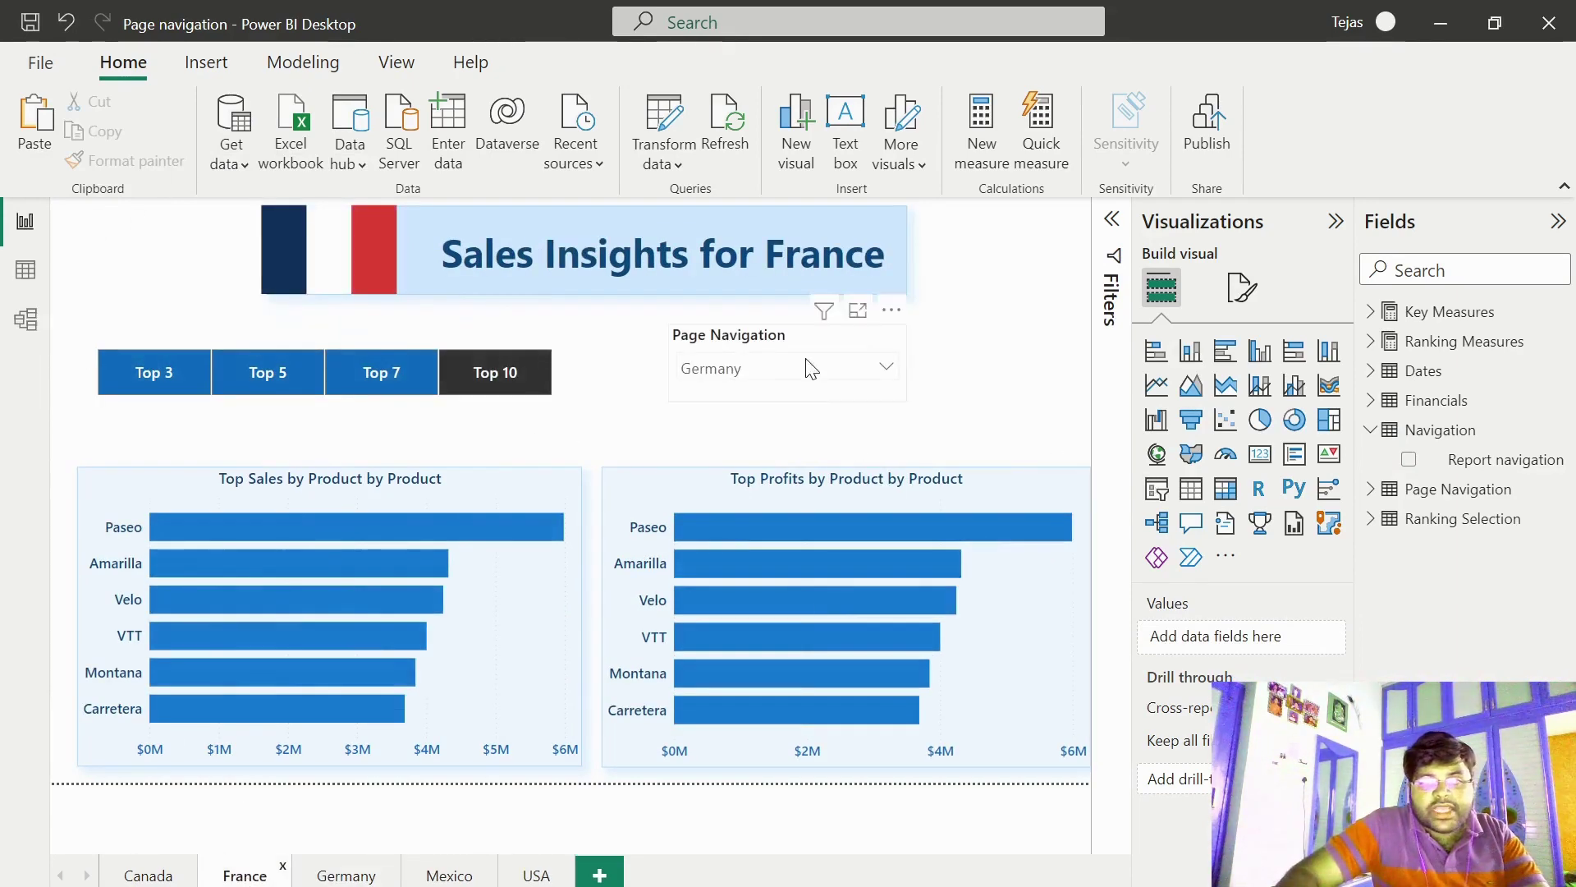
left_click(822, 341)
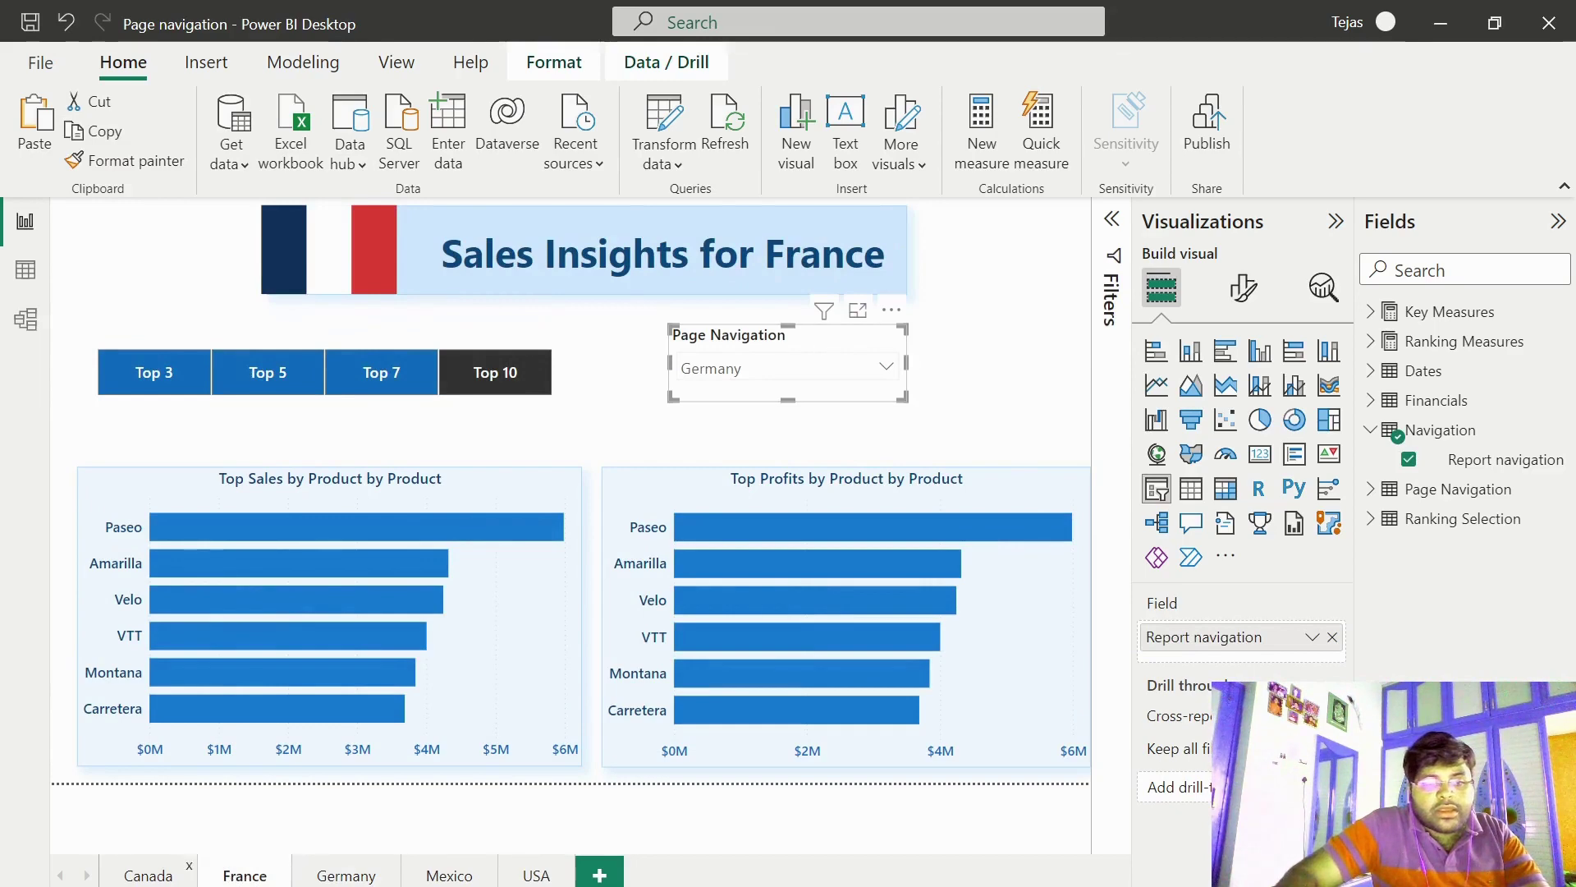
left_click(148, 875)
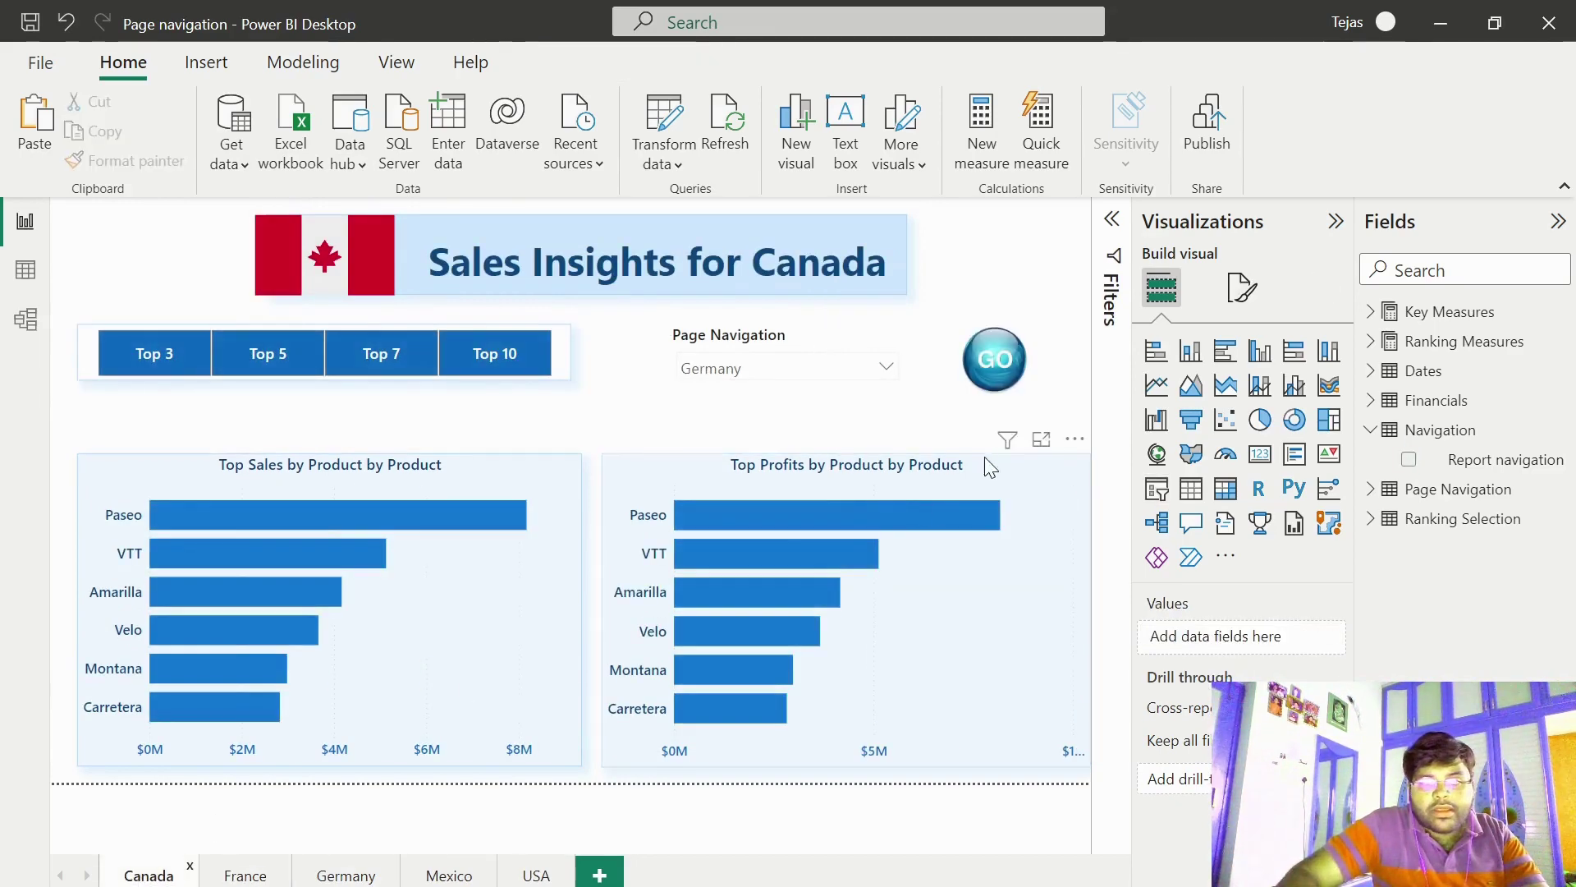
left_click(1026, 382)
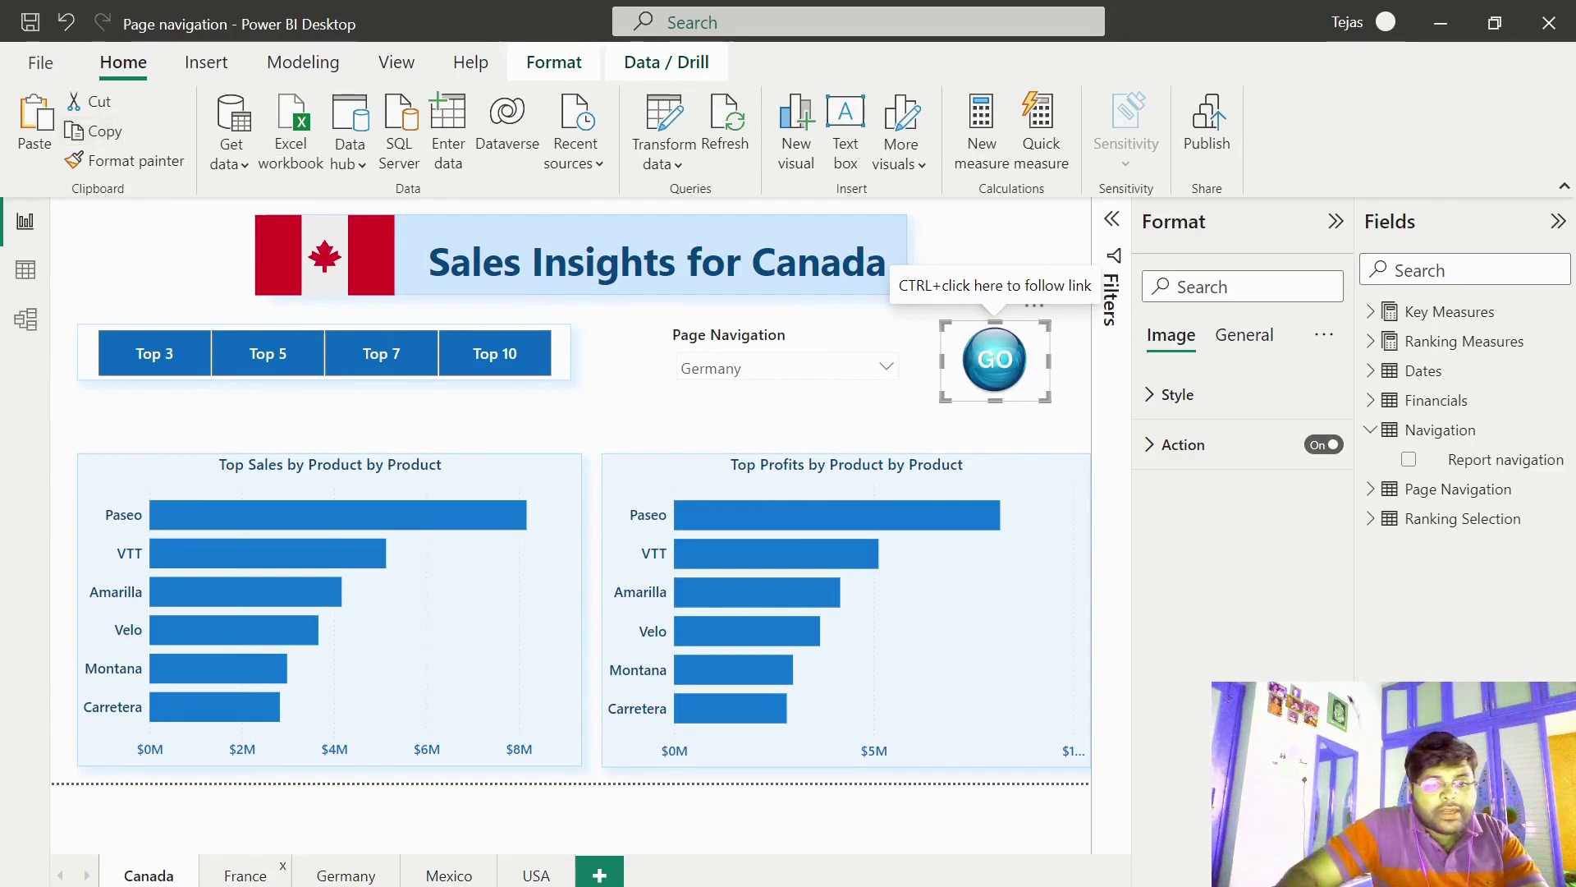
left_click(250, 875)
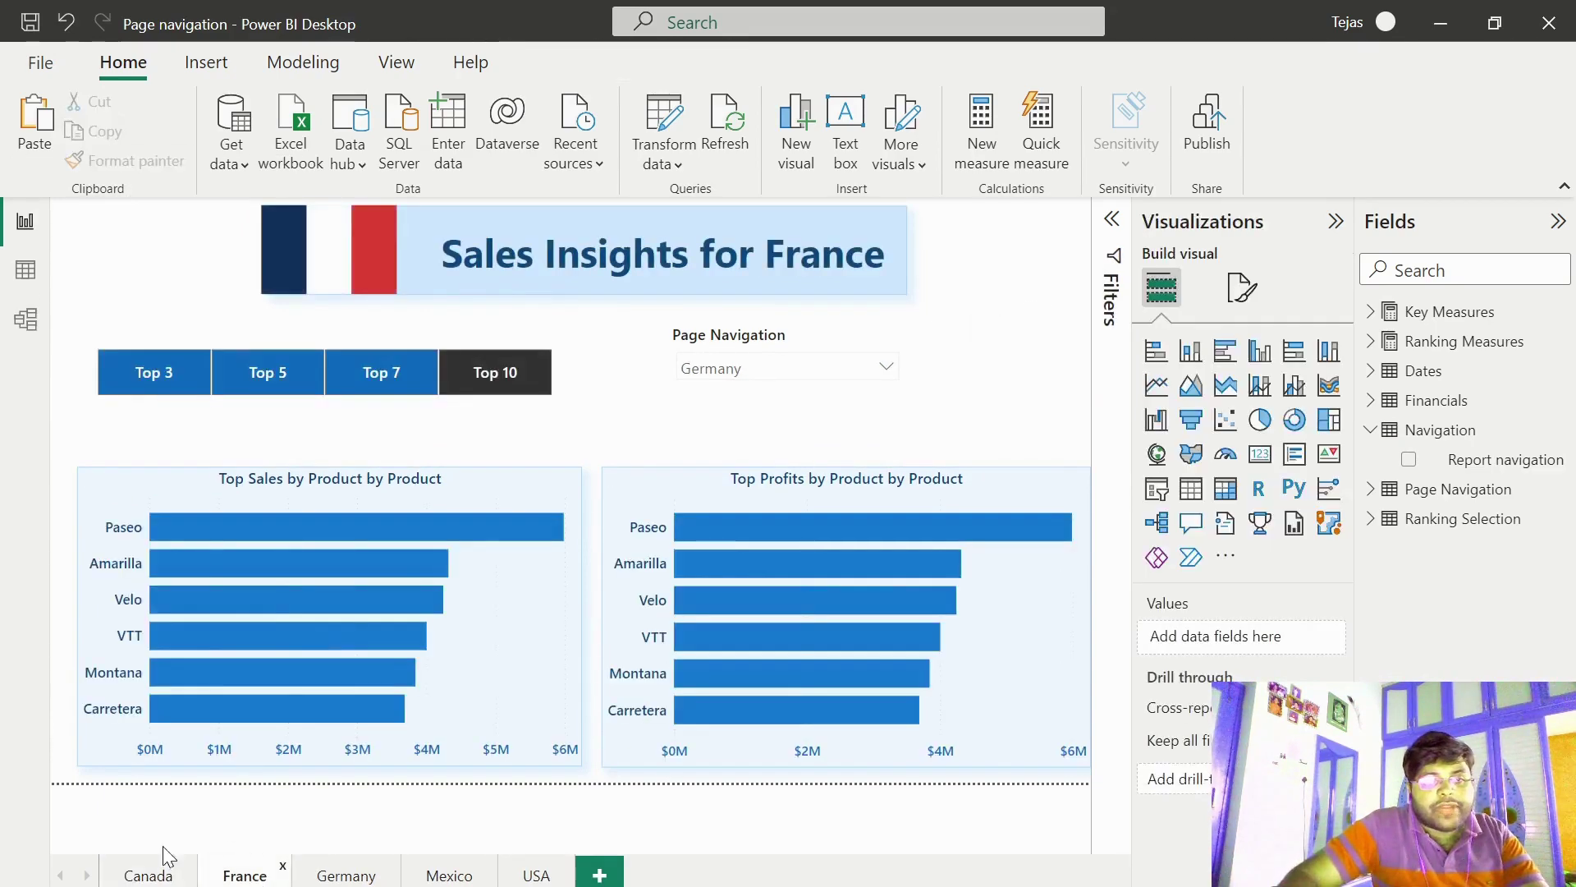
left_click(32, 119)
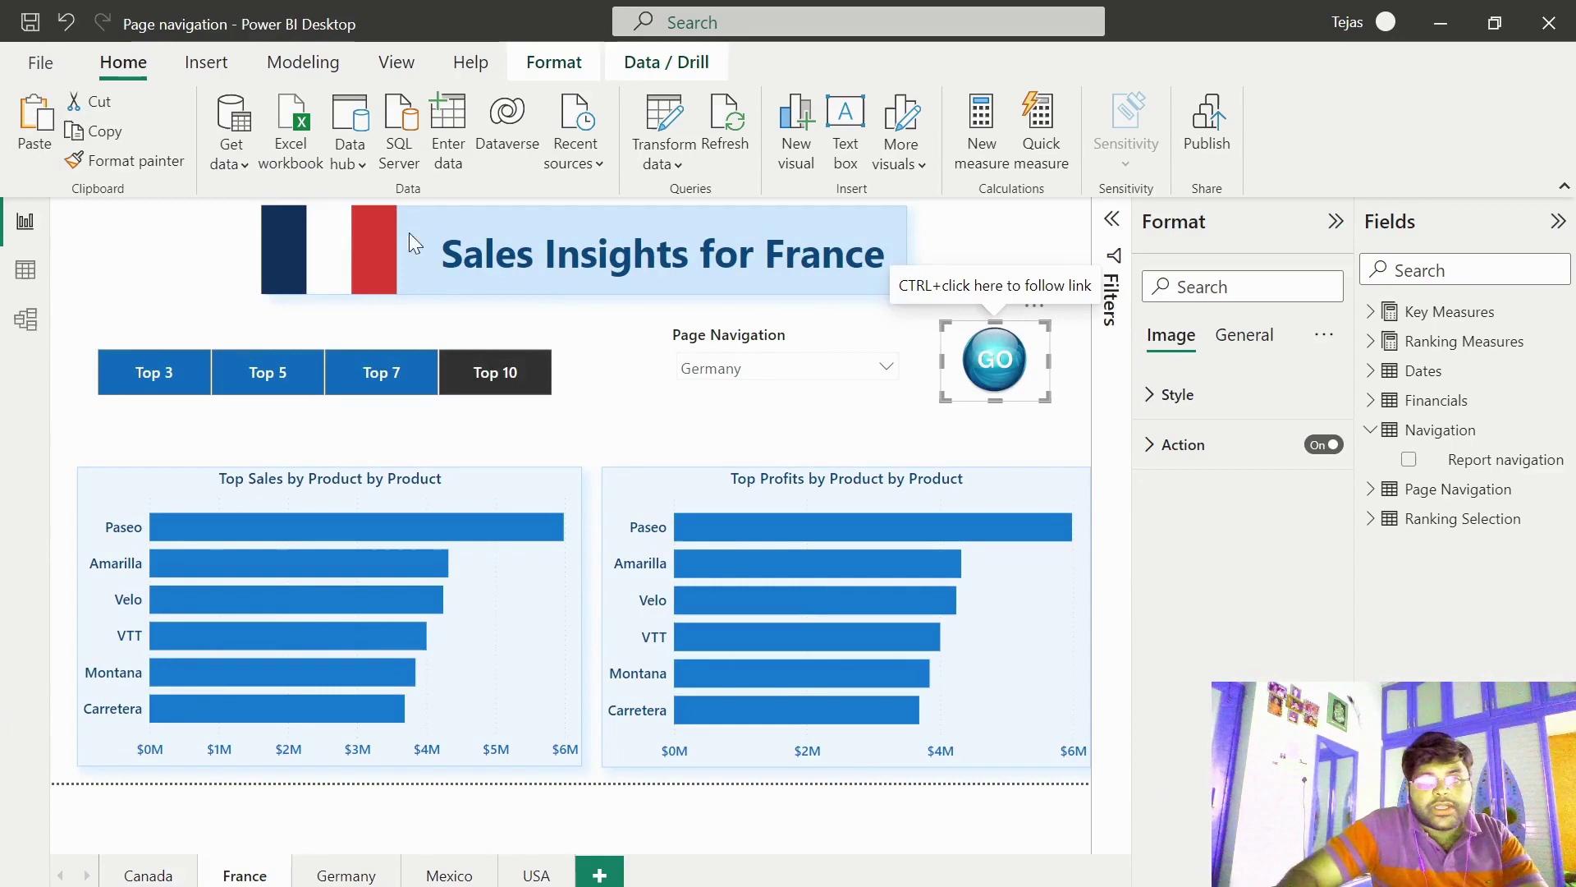
left_click(838, 351)
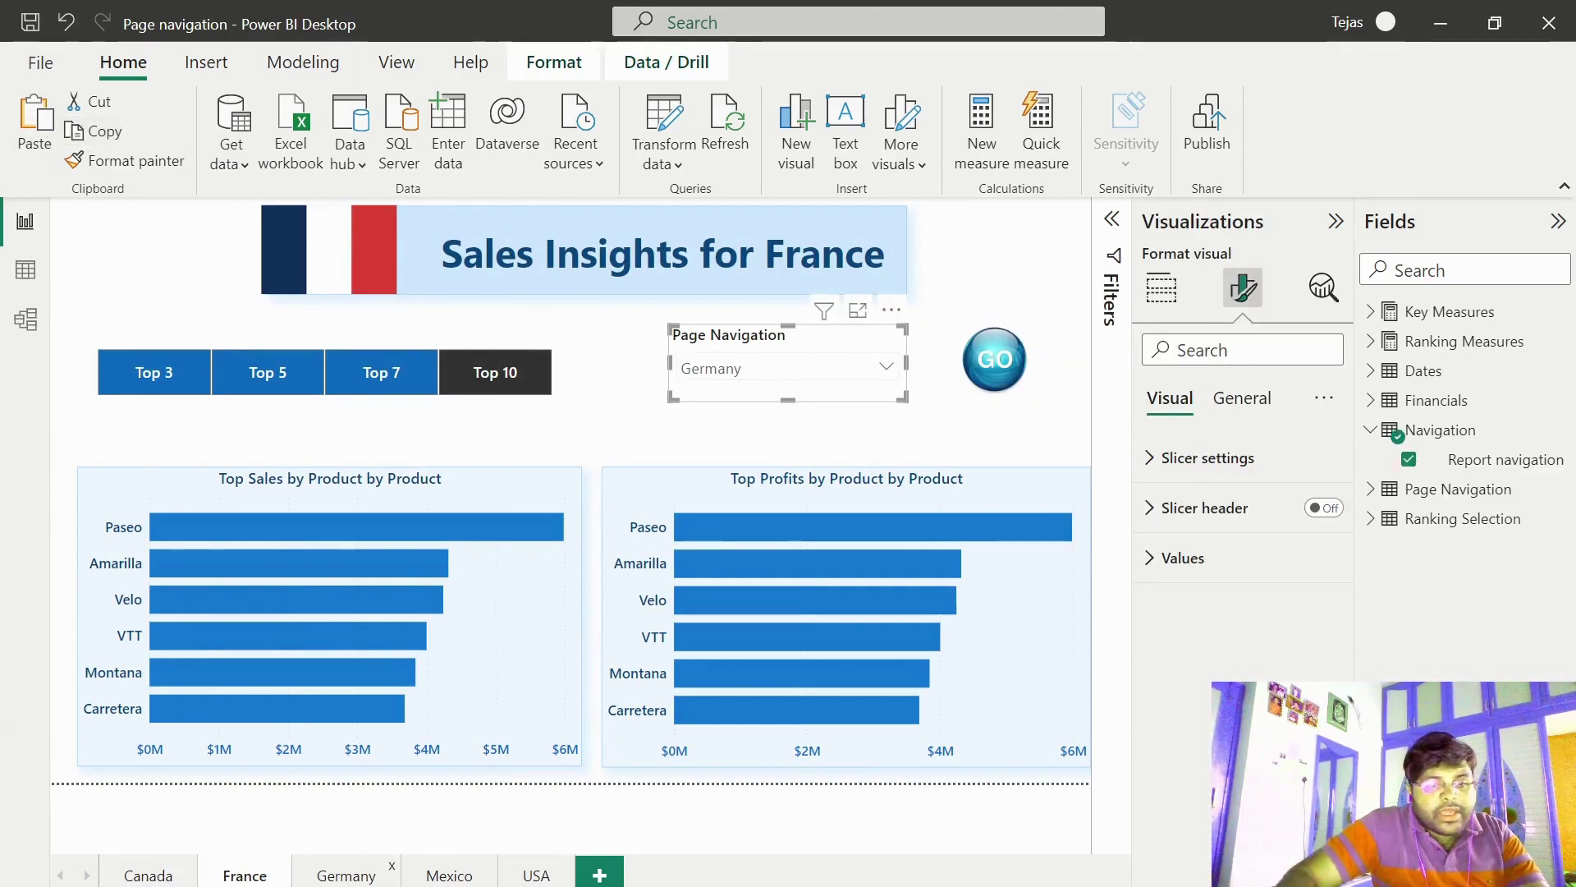
- Paste unsynced Page Navigation slicer copies onto the Germany, Mexico and USA pages
left_click(345, 876)
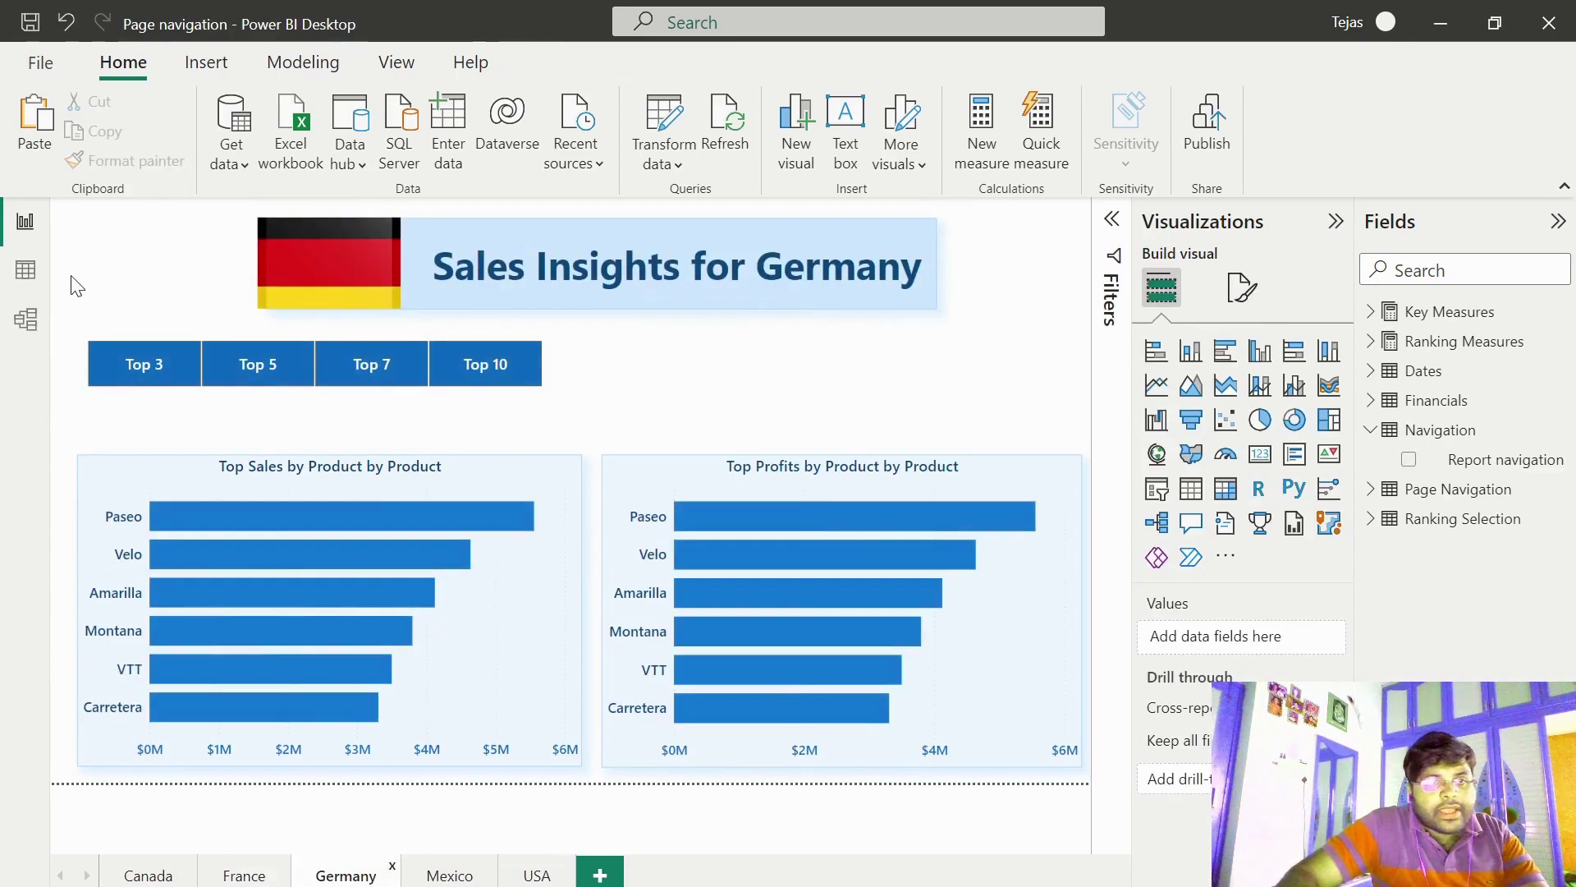
left_click(35, 123)
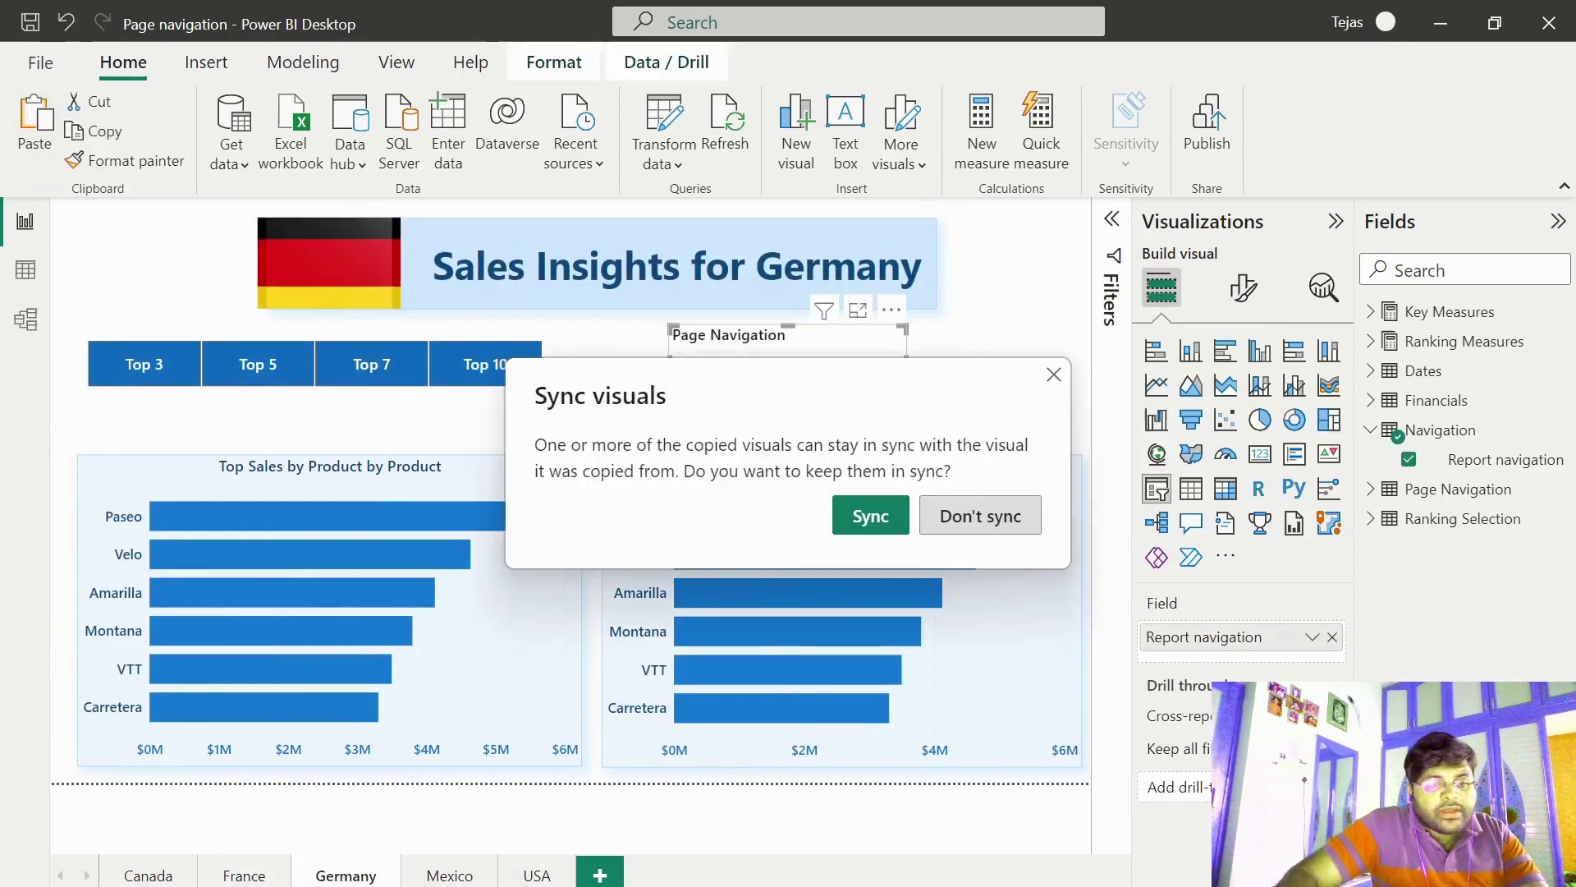
left_click(1002, 517)
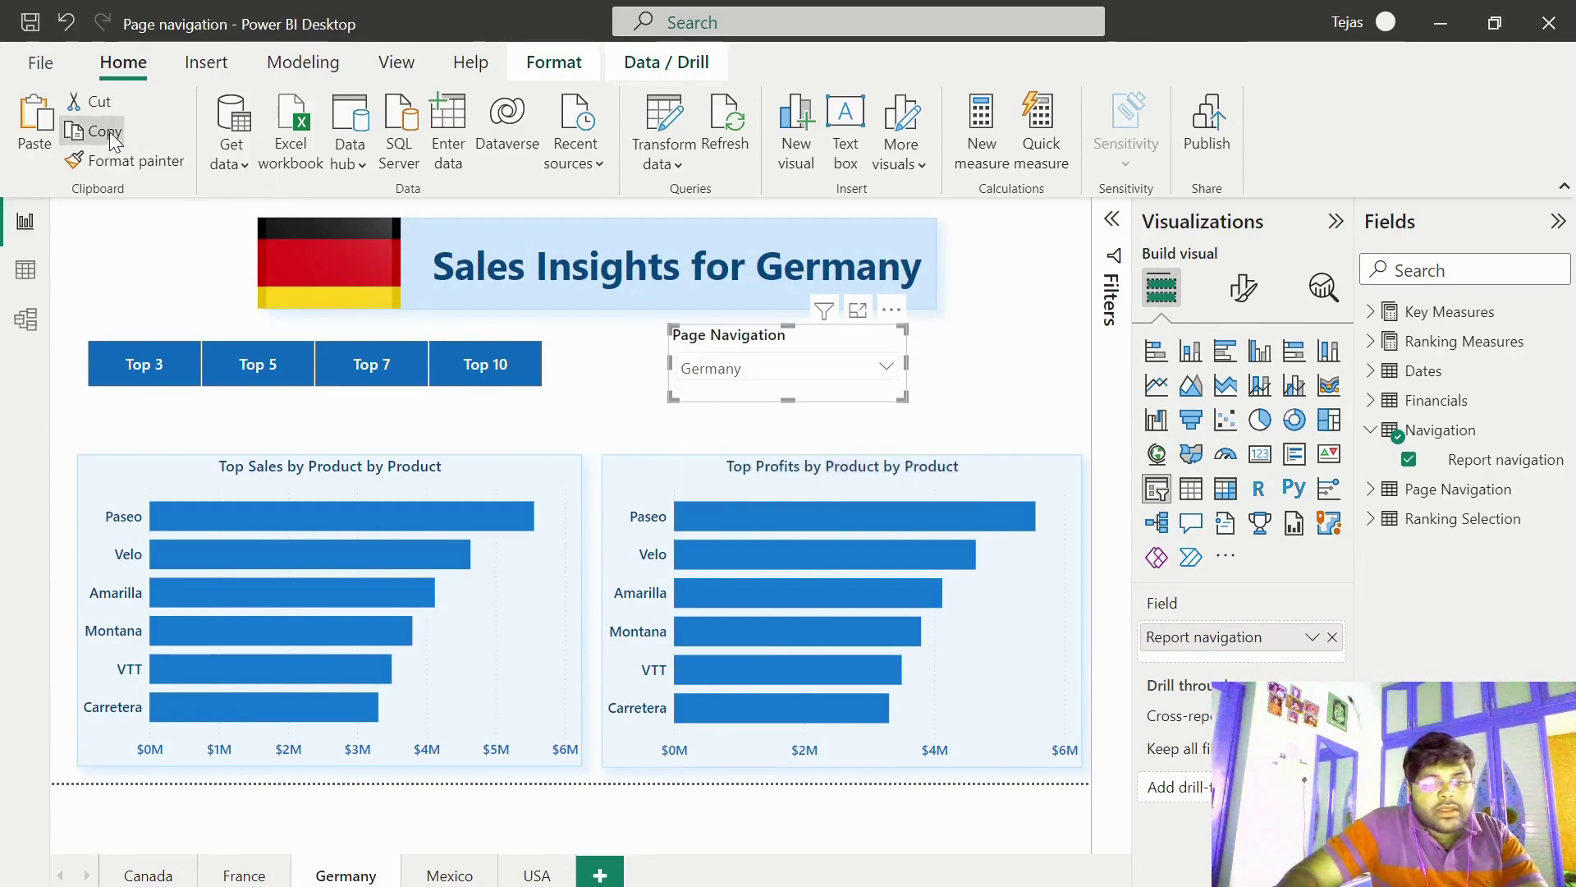
left_click(446, 876)
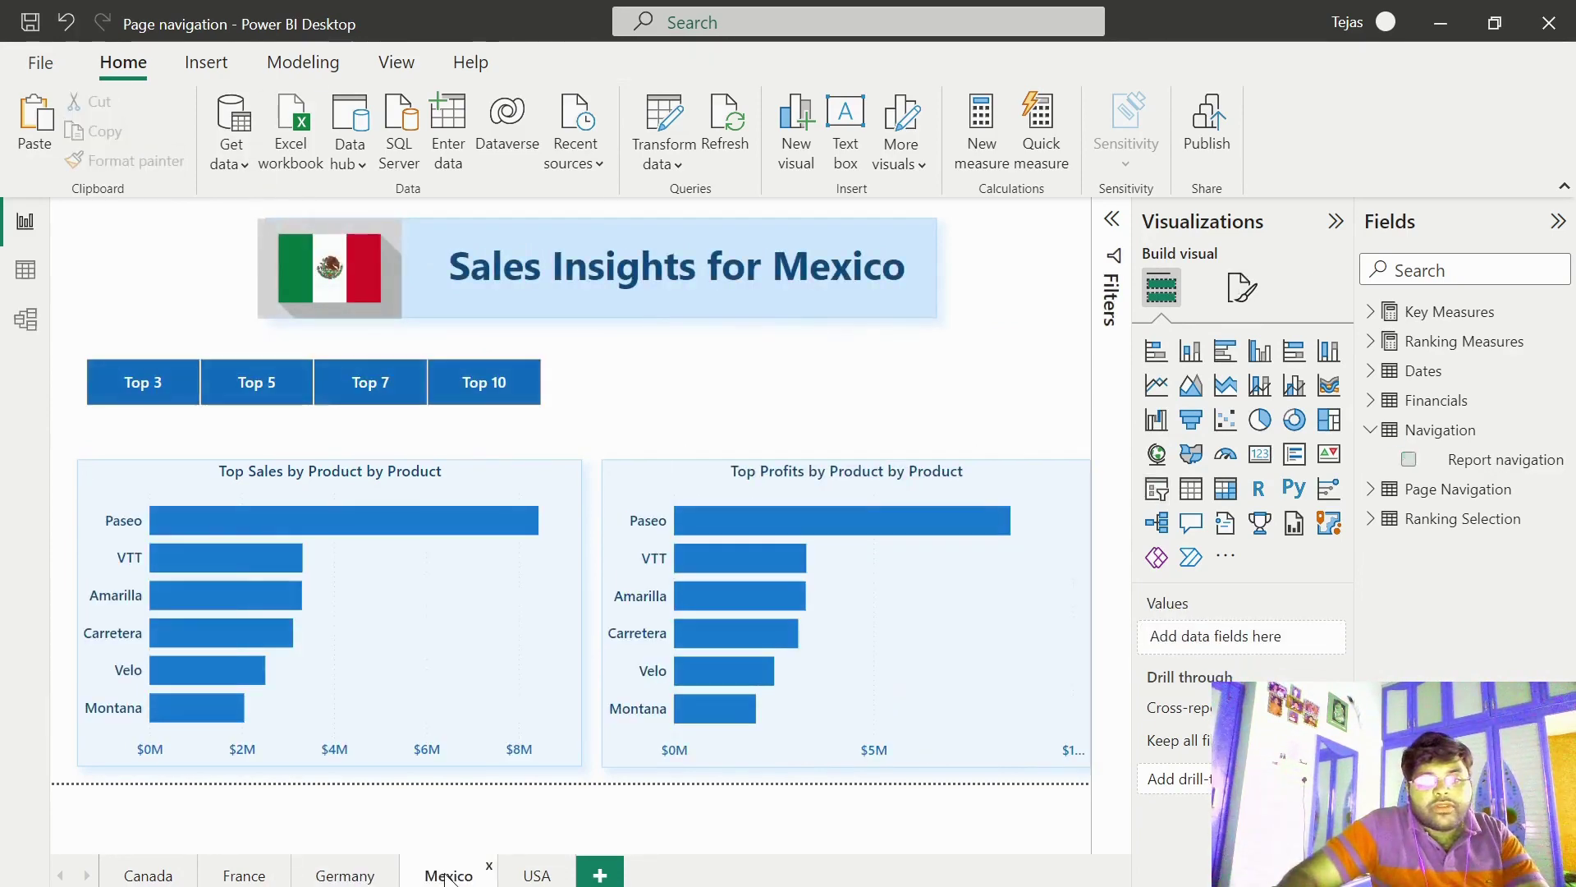
left_click(31, 115)
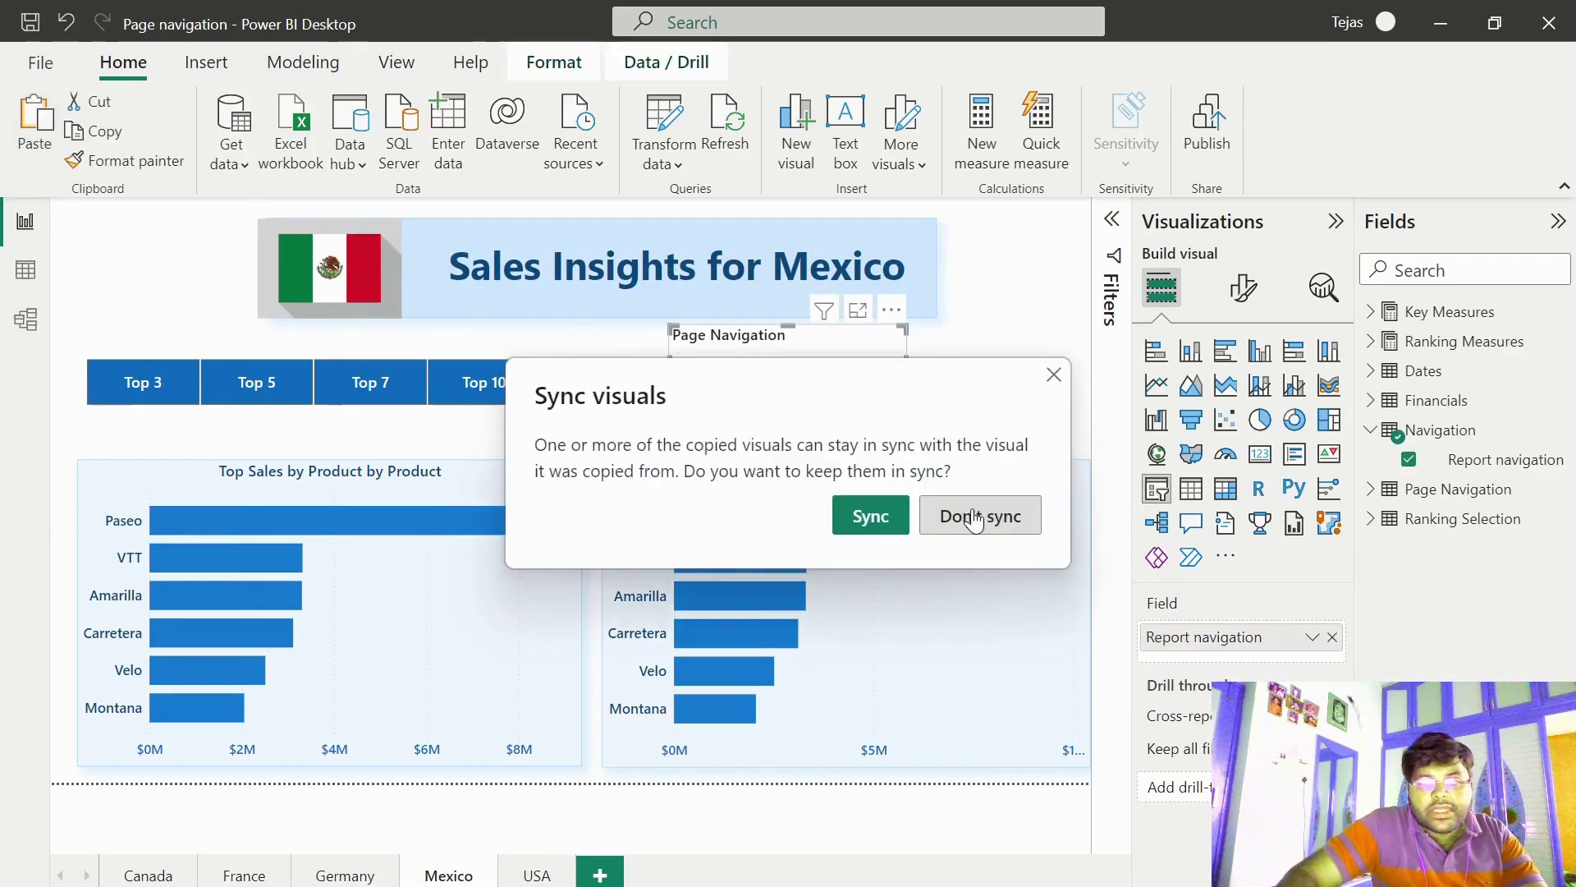
left_click(975, 520)
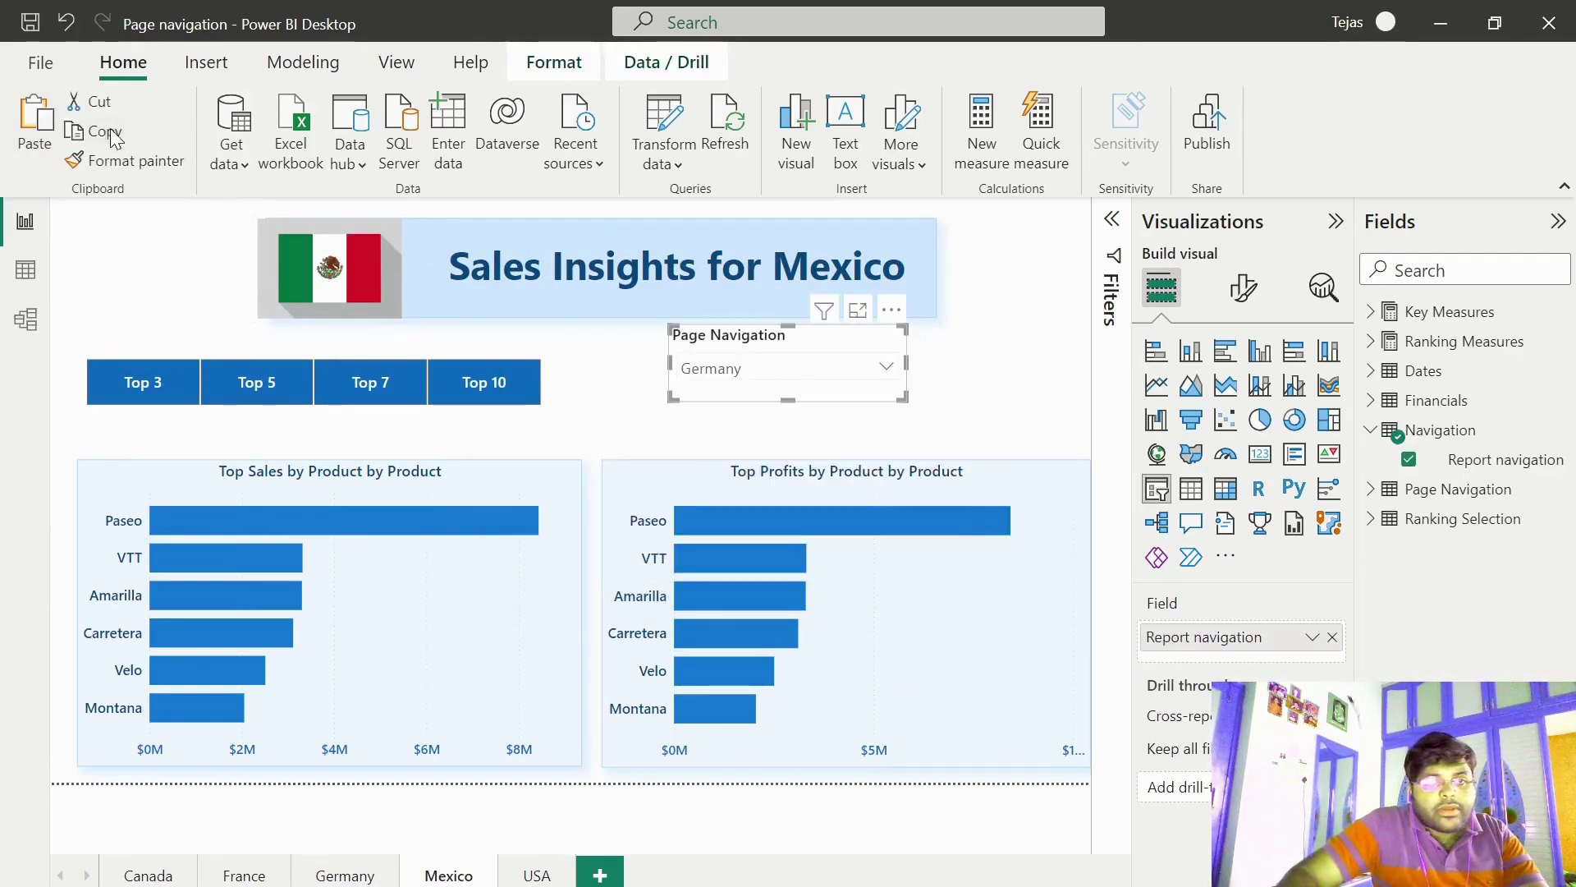
left_click(537, 876)
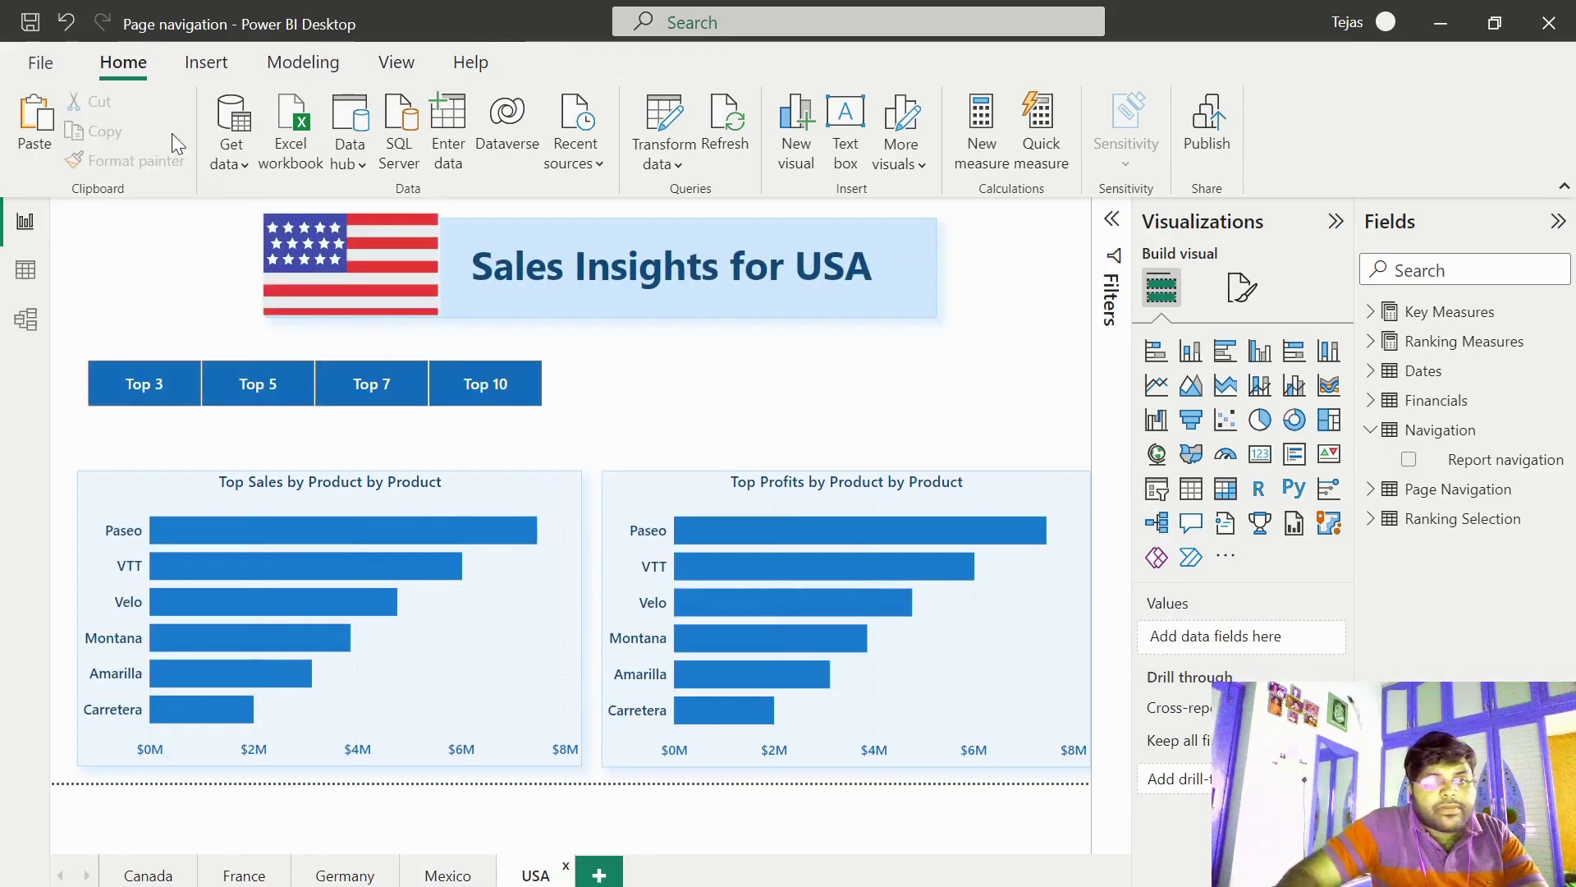
left_click(35, 123)
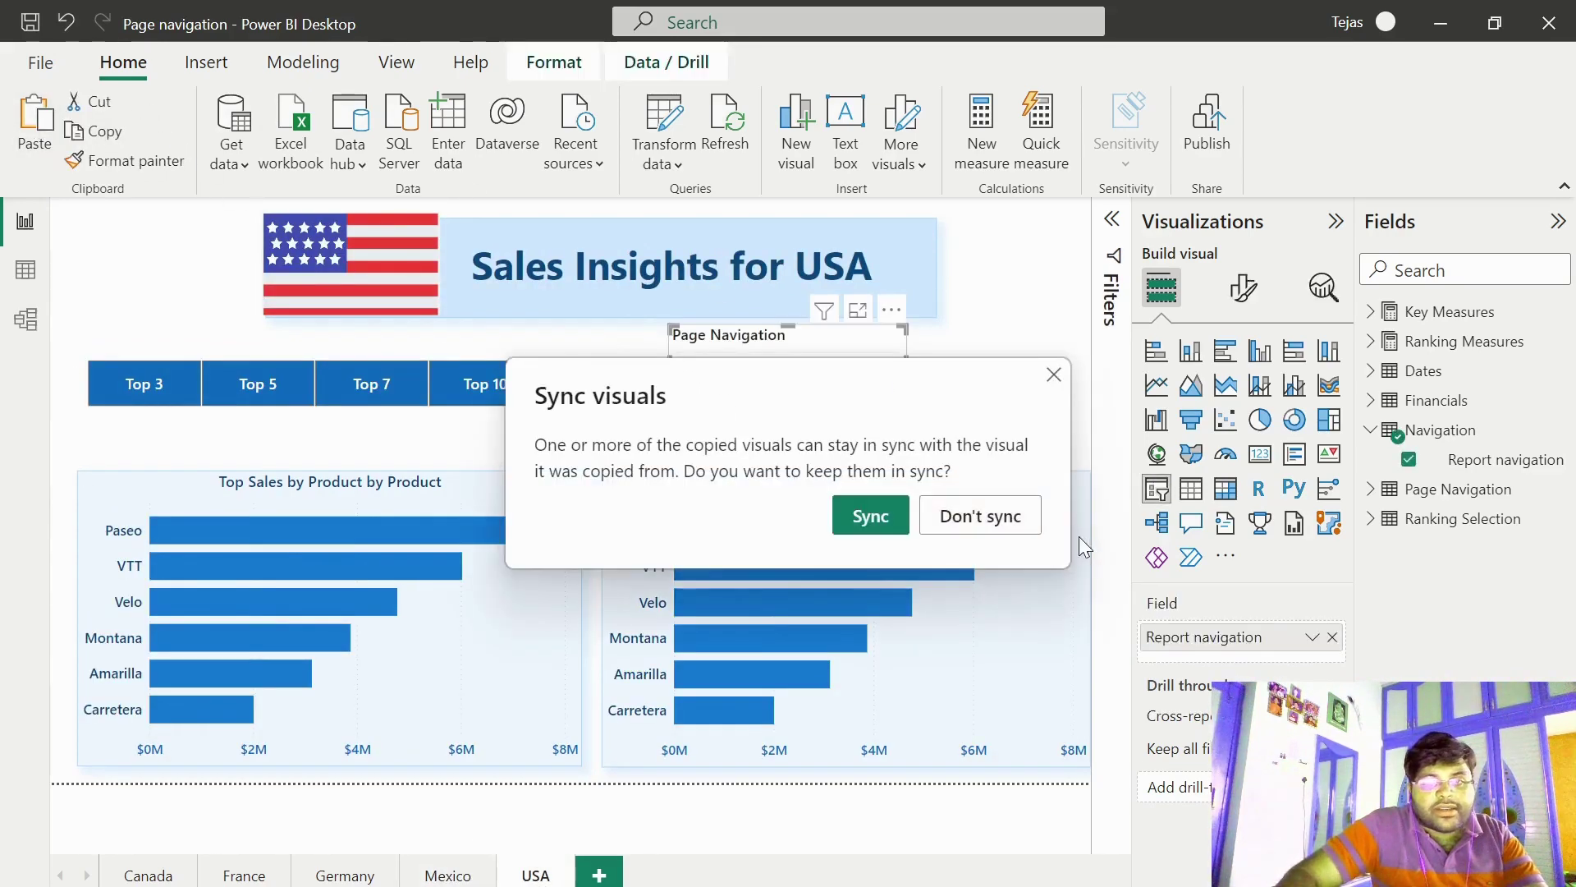
left_click(1003, 517)
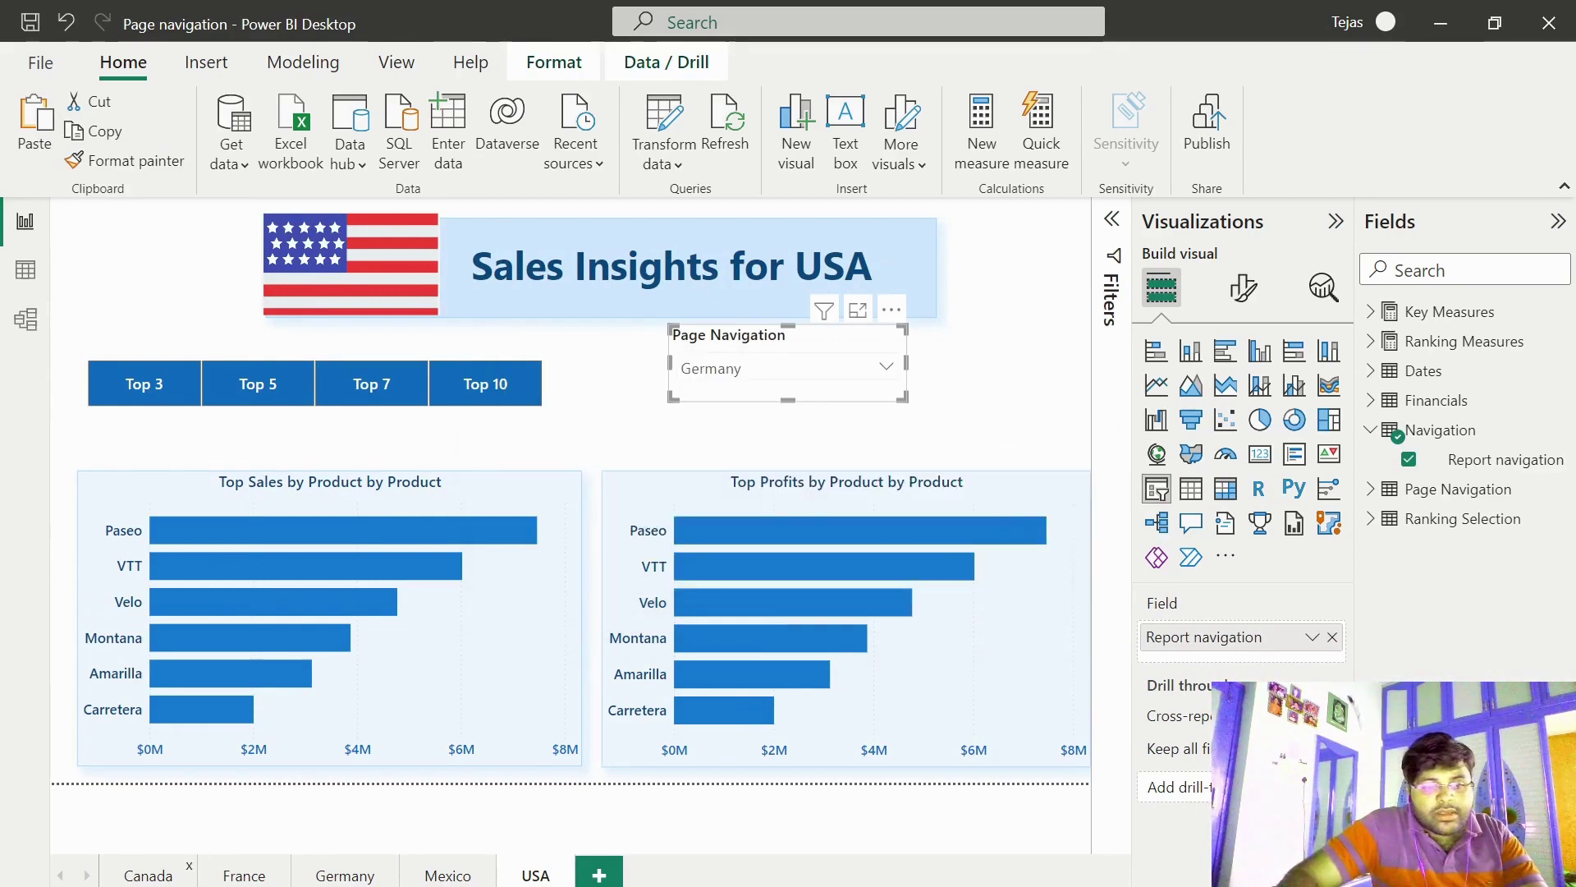
left_click(150, 876)
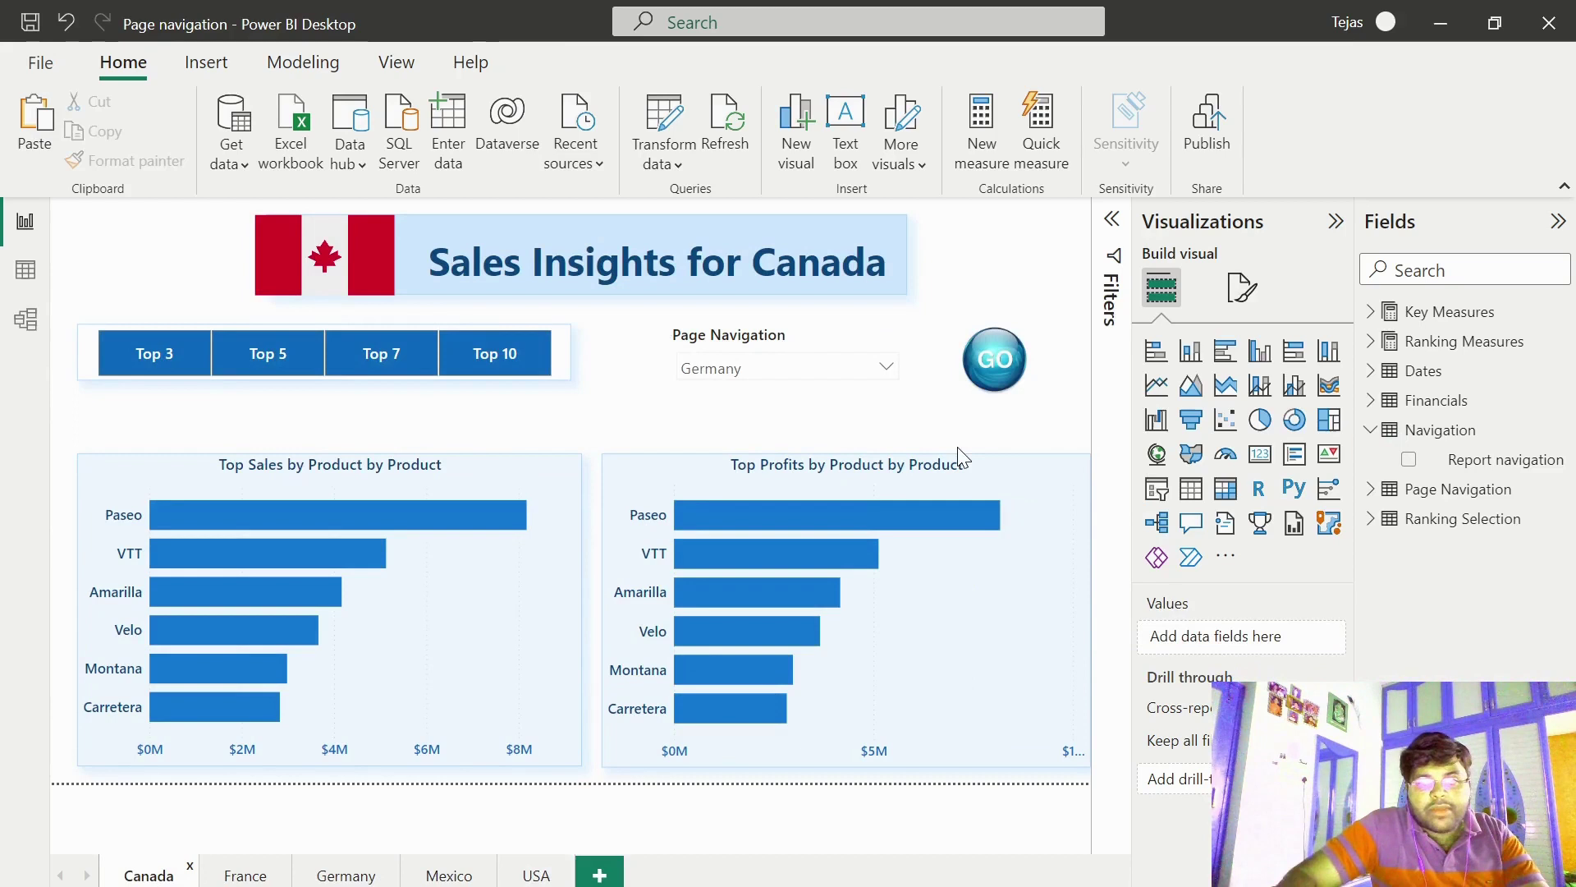
- Copy the Canada GO button and paste it onto the Germany, Mexico and USA pages
left_click(1043, 358)
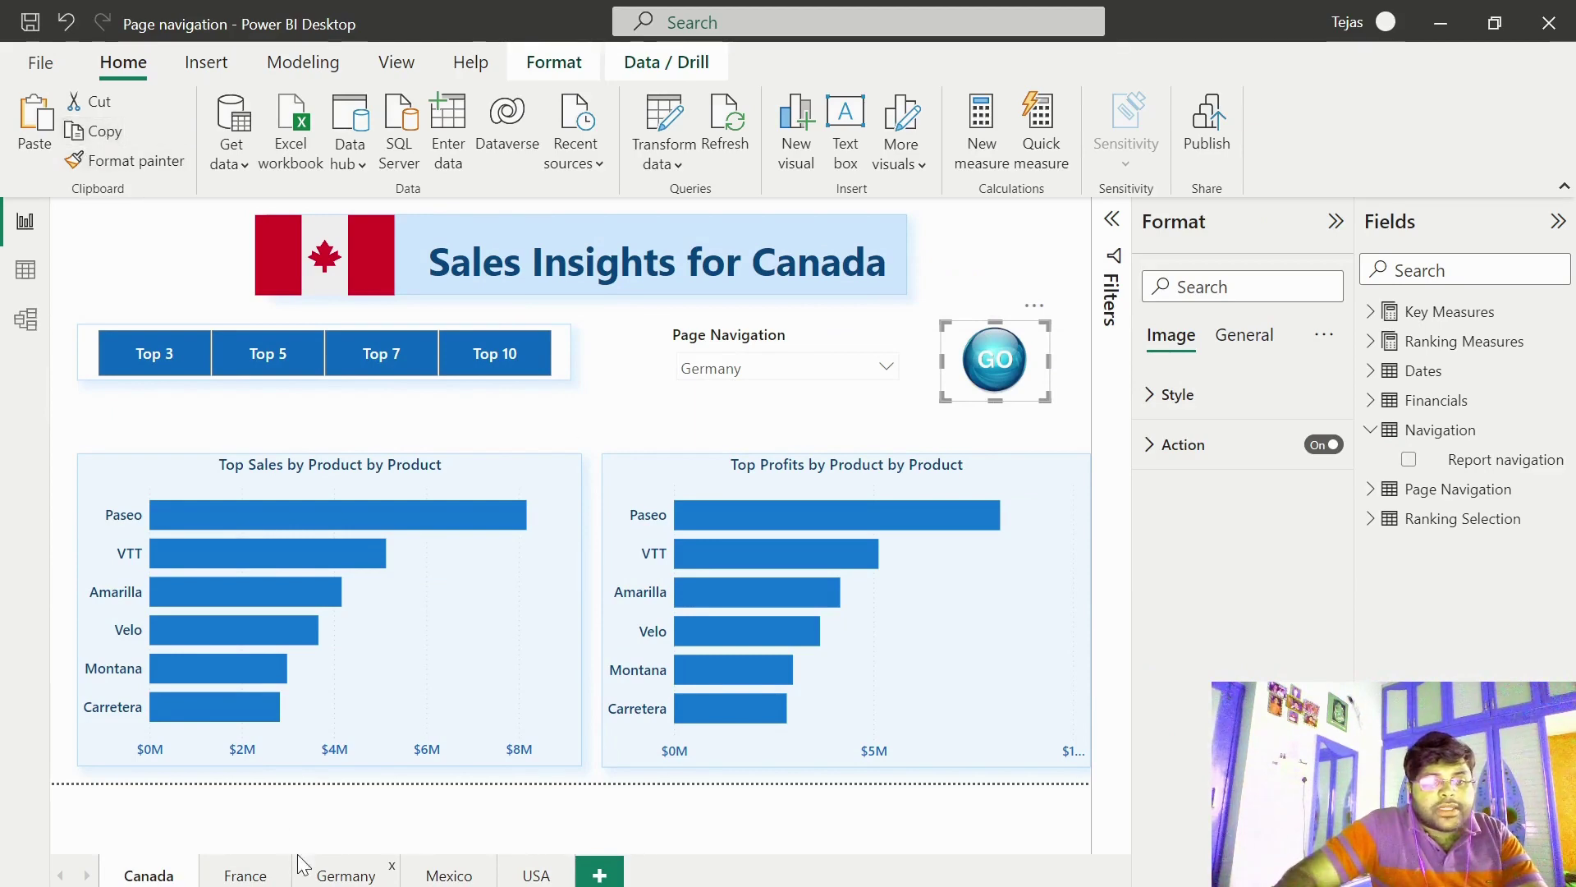
left_click(244, 875)
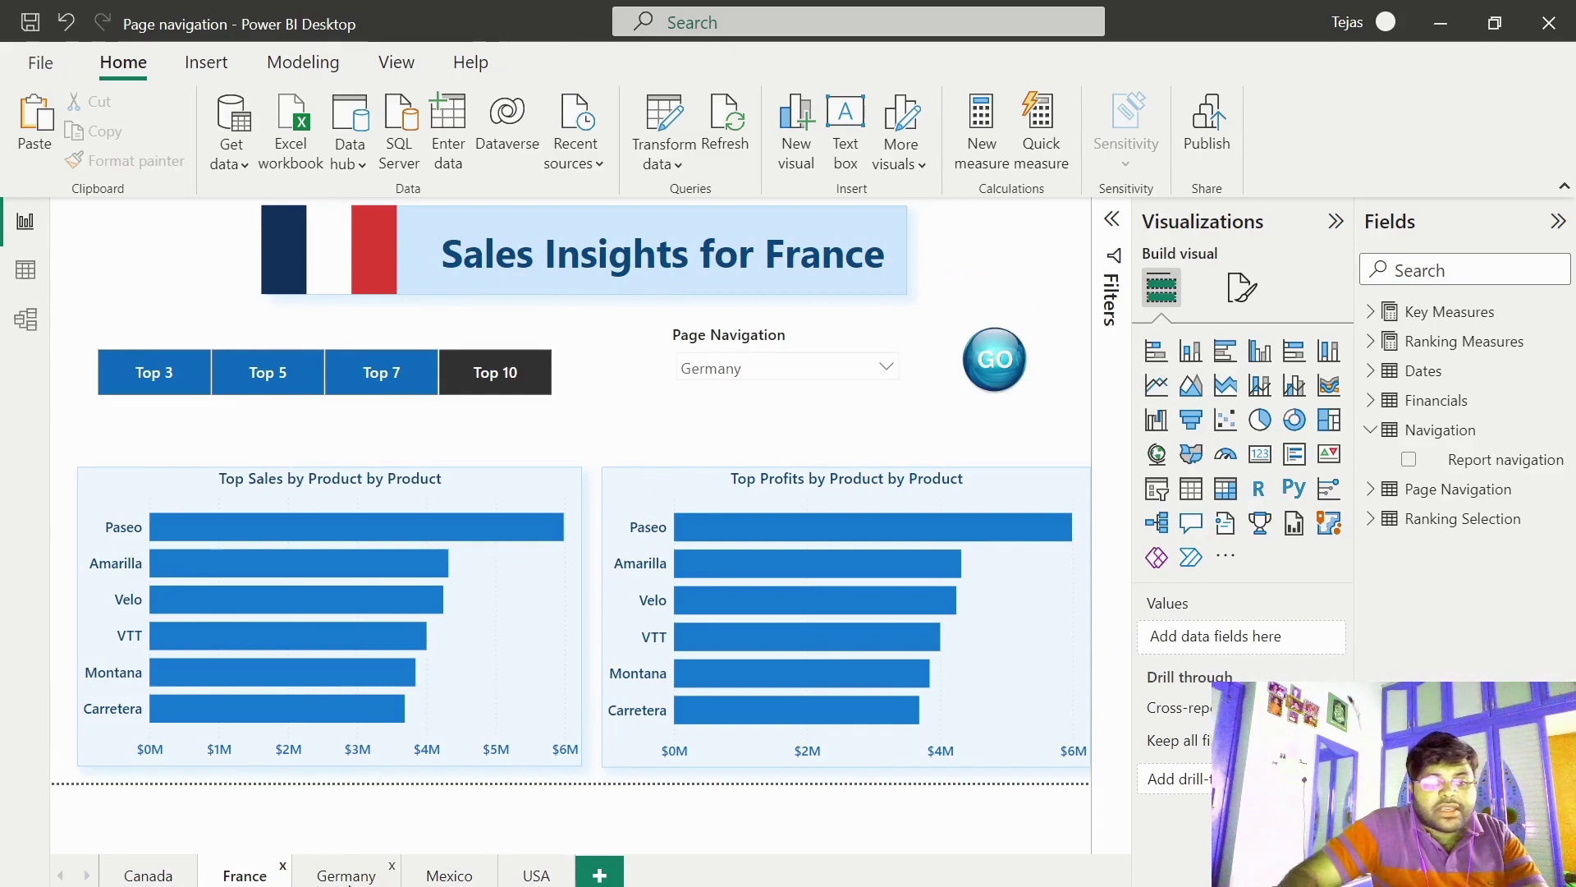
left_click(346, 875)
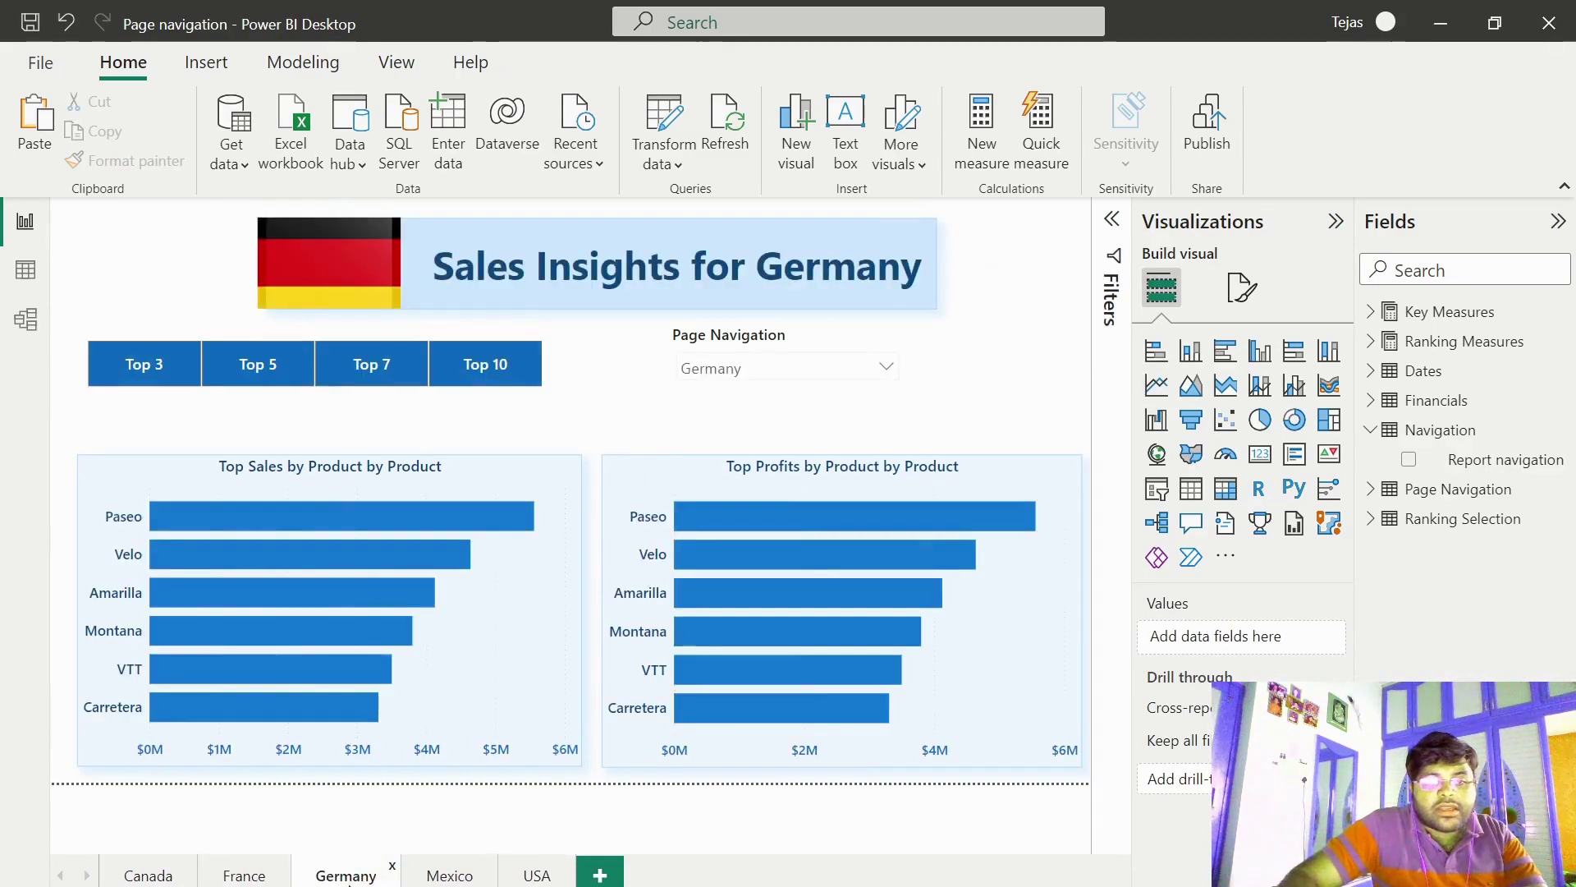
left_click(36, 136)
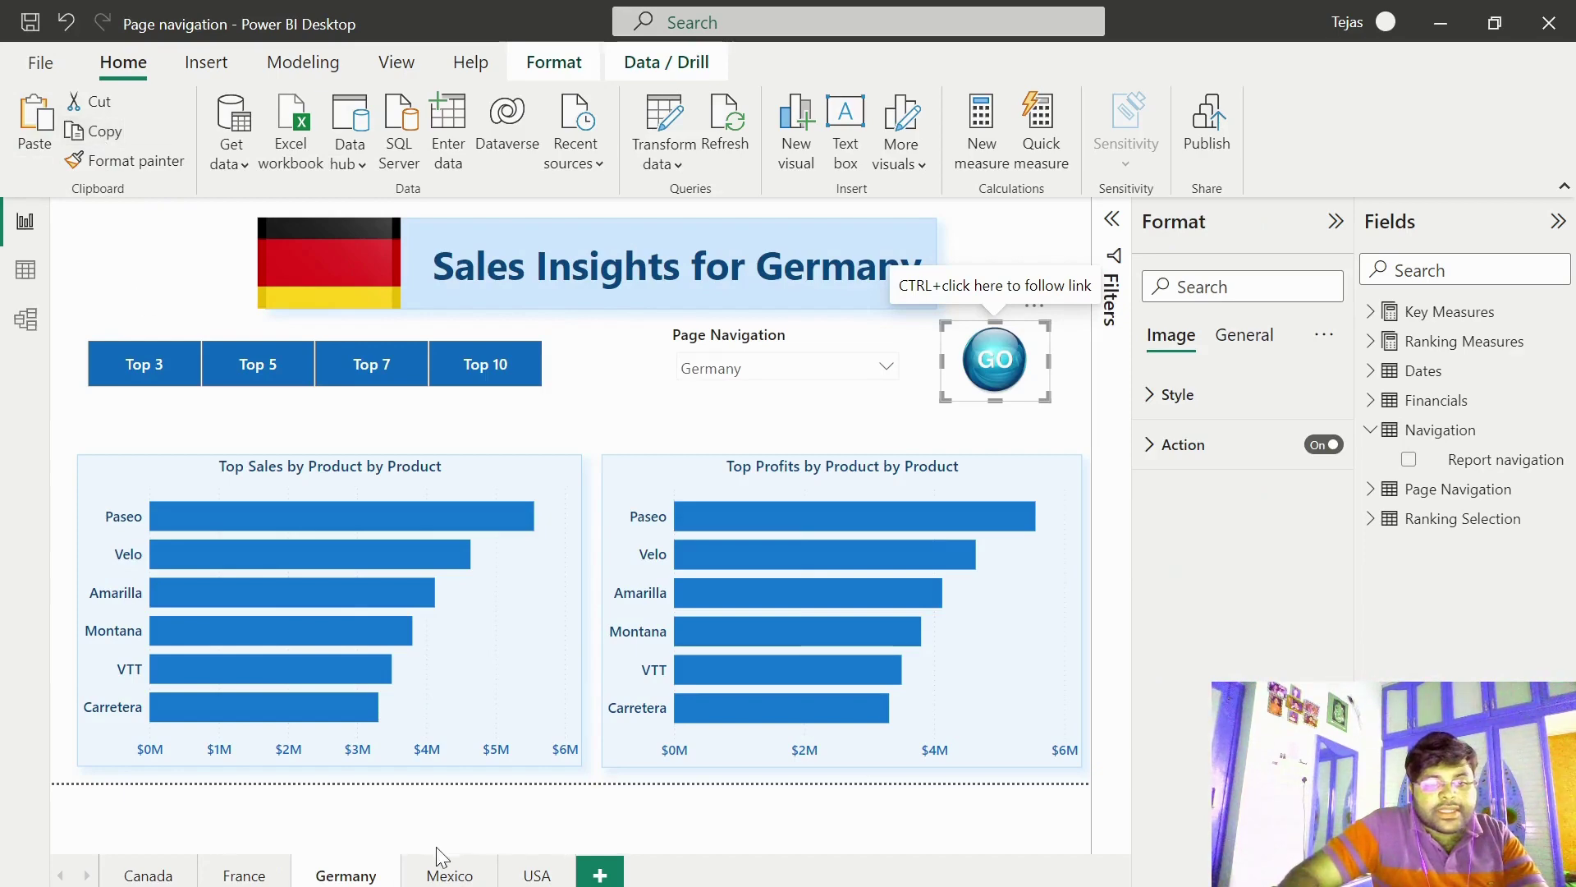
left_click(450, 875)
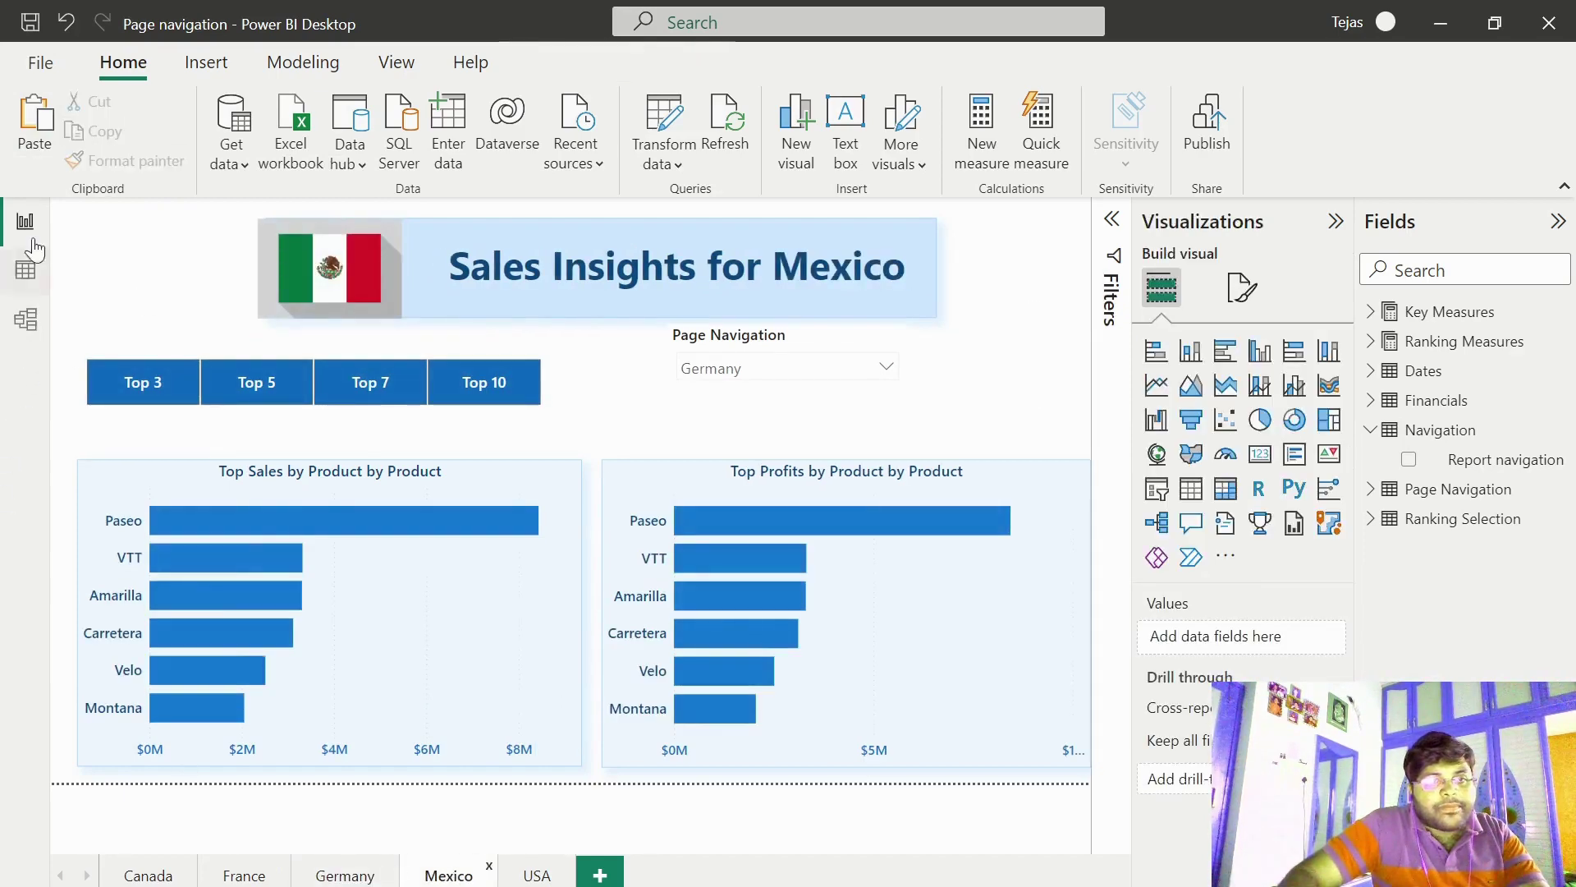
left_click(36, 135)
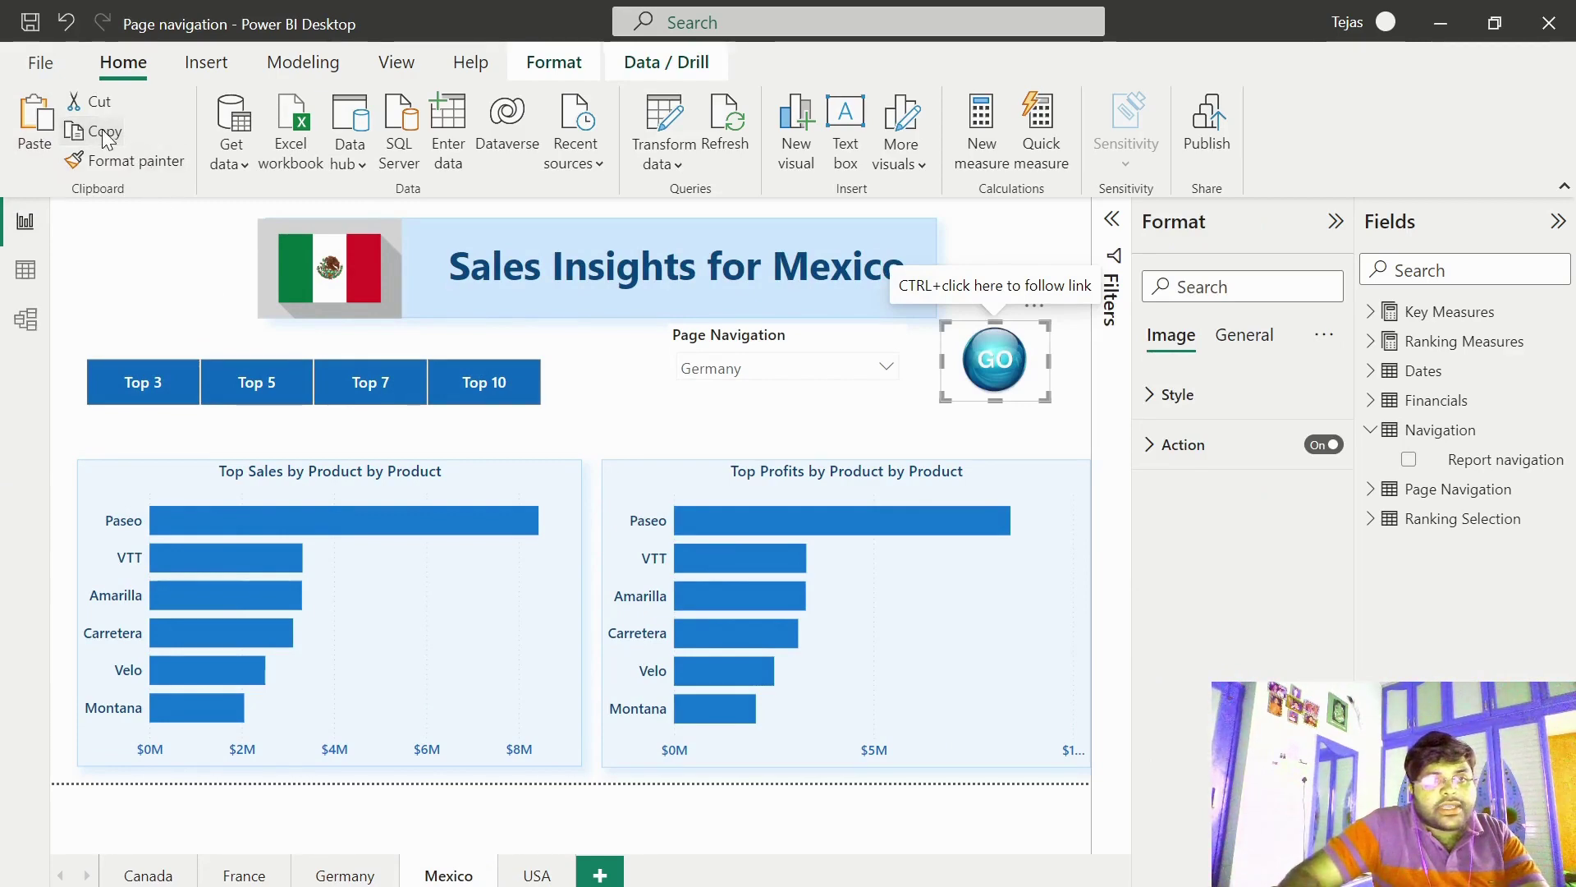
left_click(538, 875)
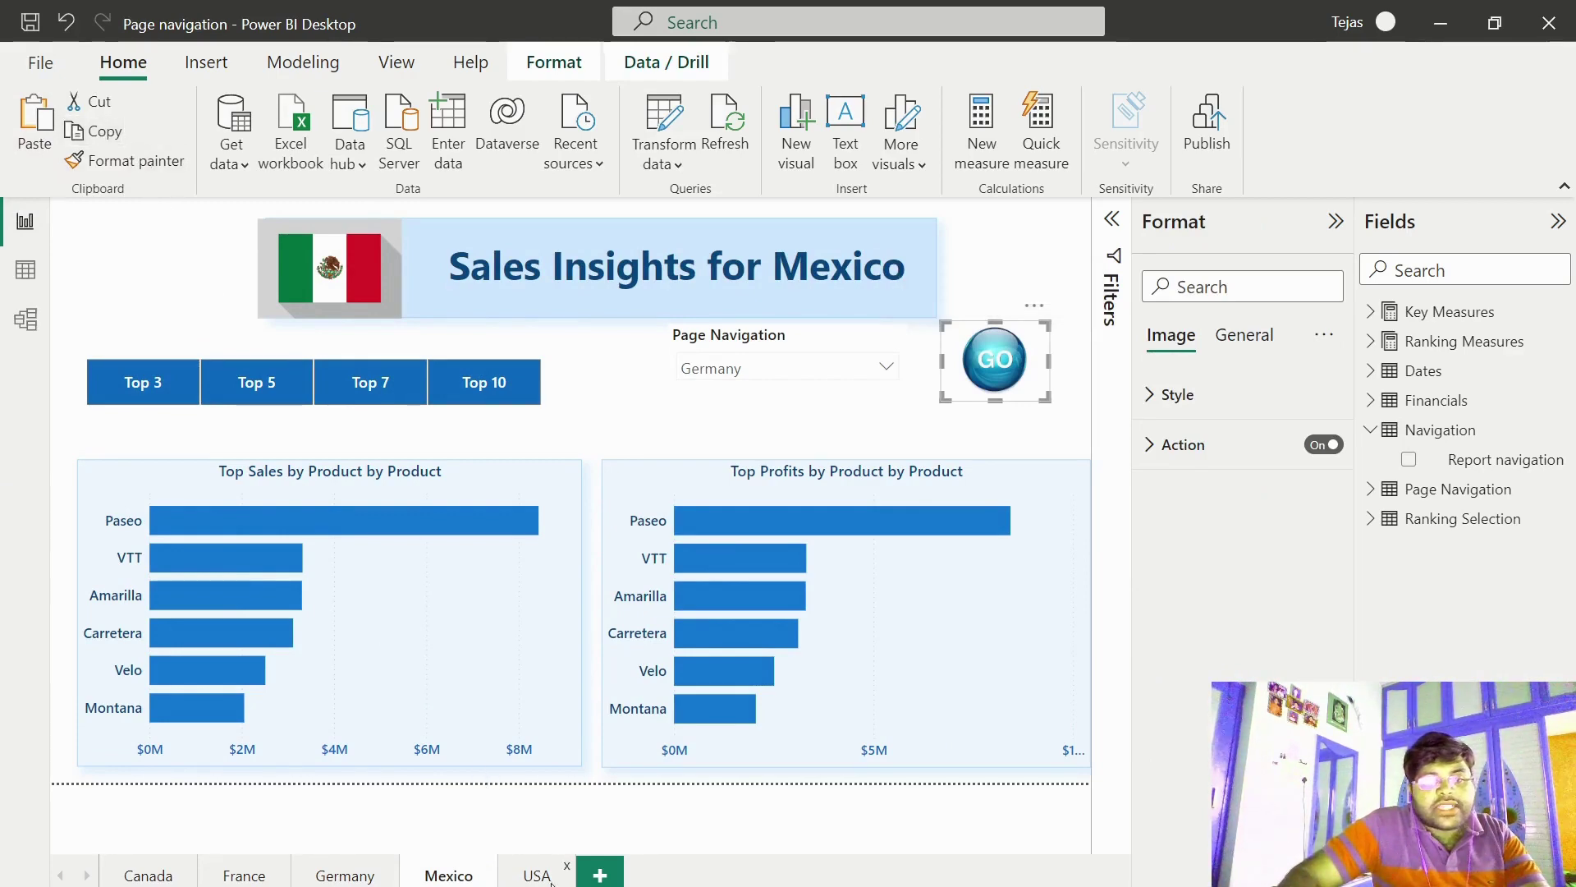
left_click(21, 122)
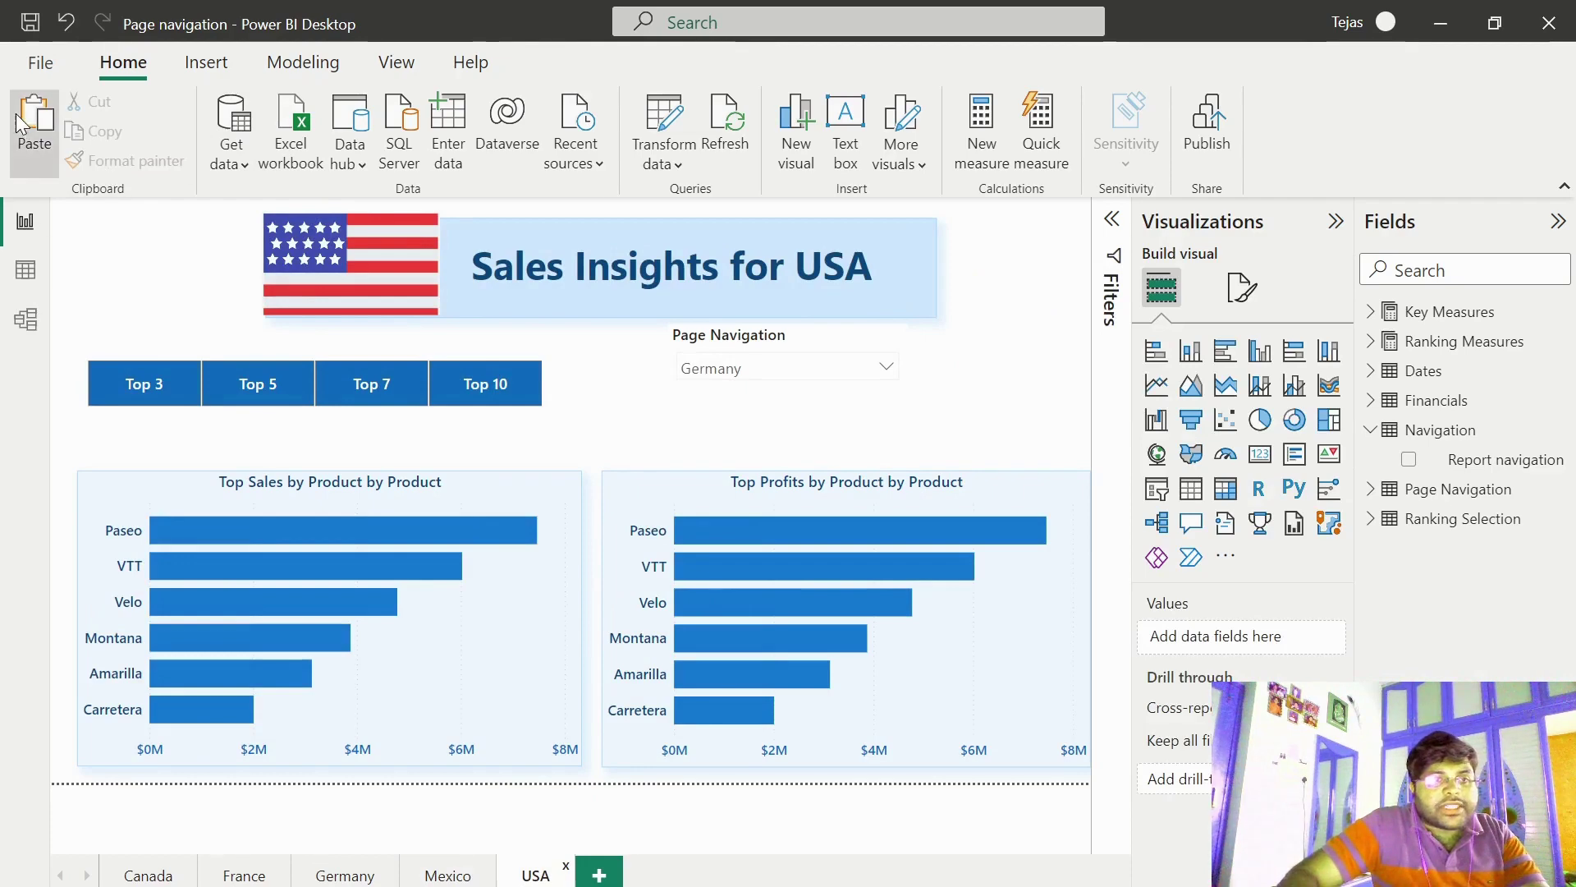
left_click(693, 422)
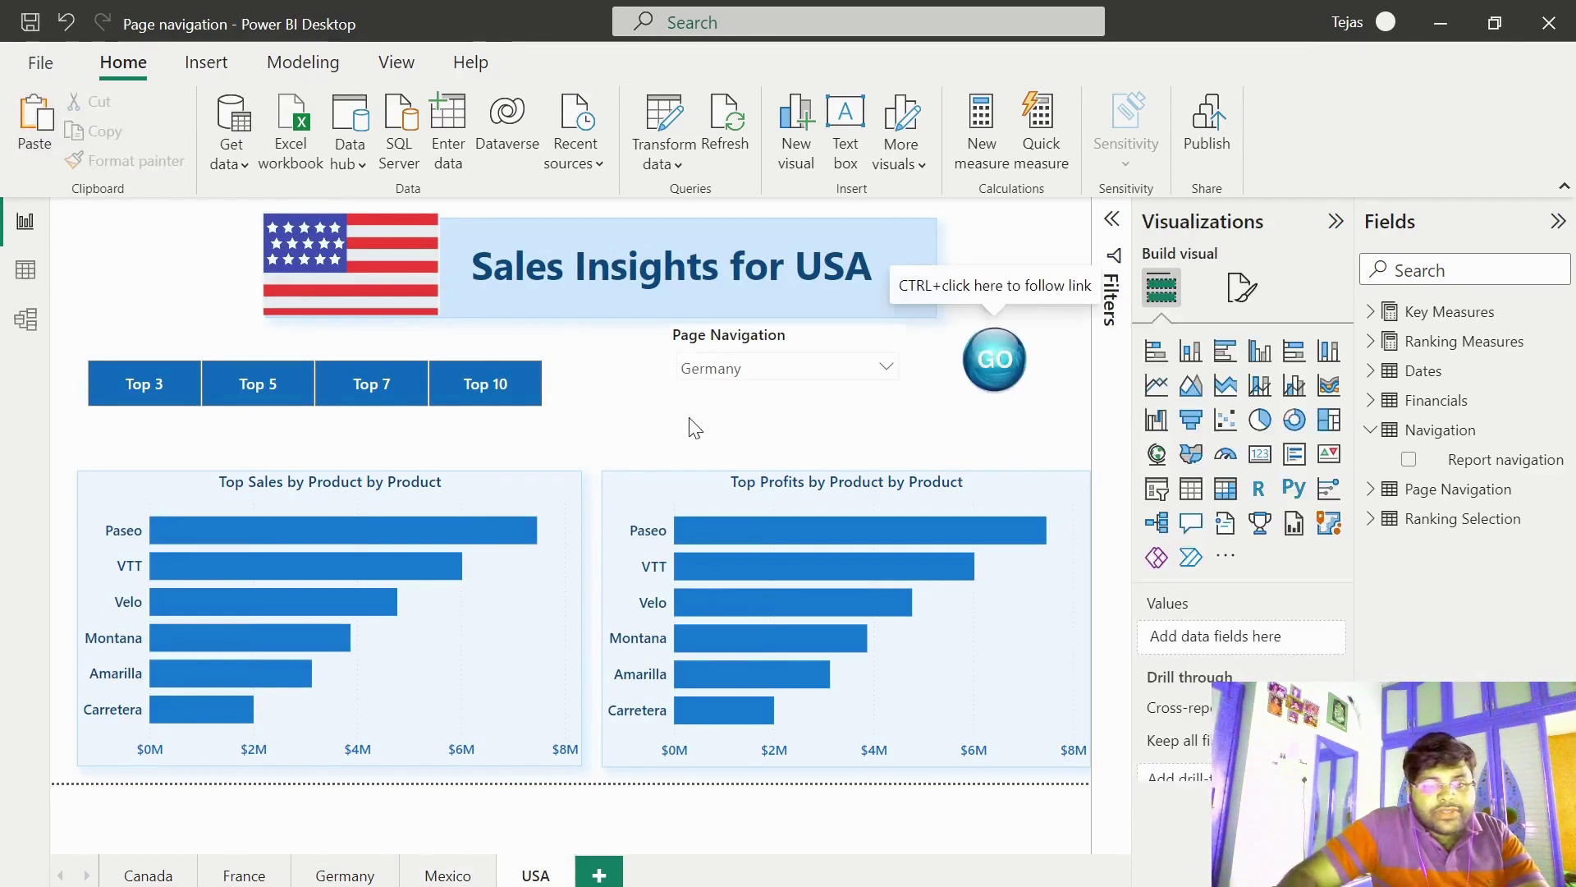
- On the Canada page, choose France and follow GO to the France page
left_click(143, 875)
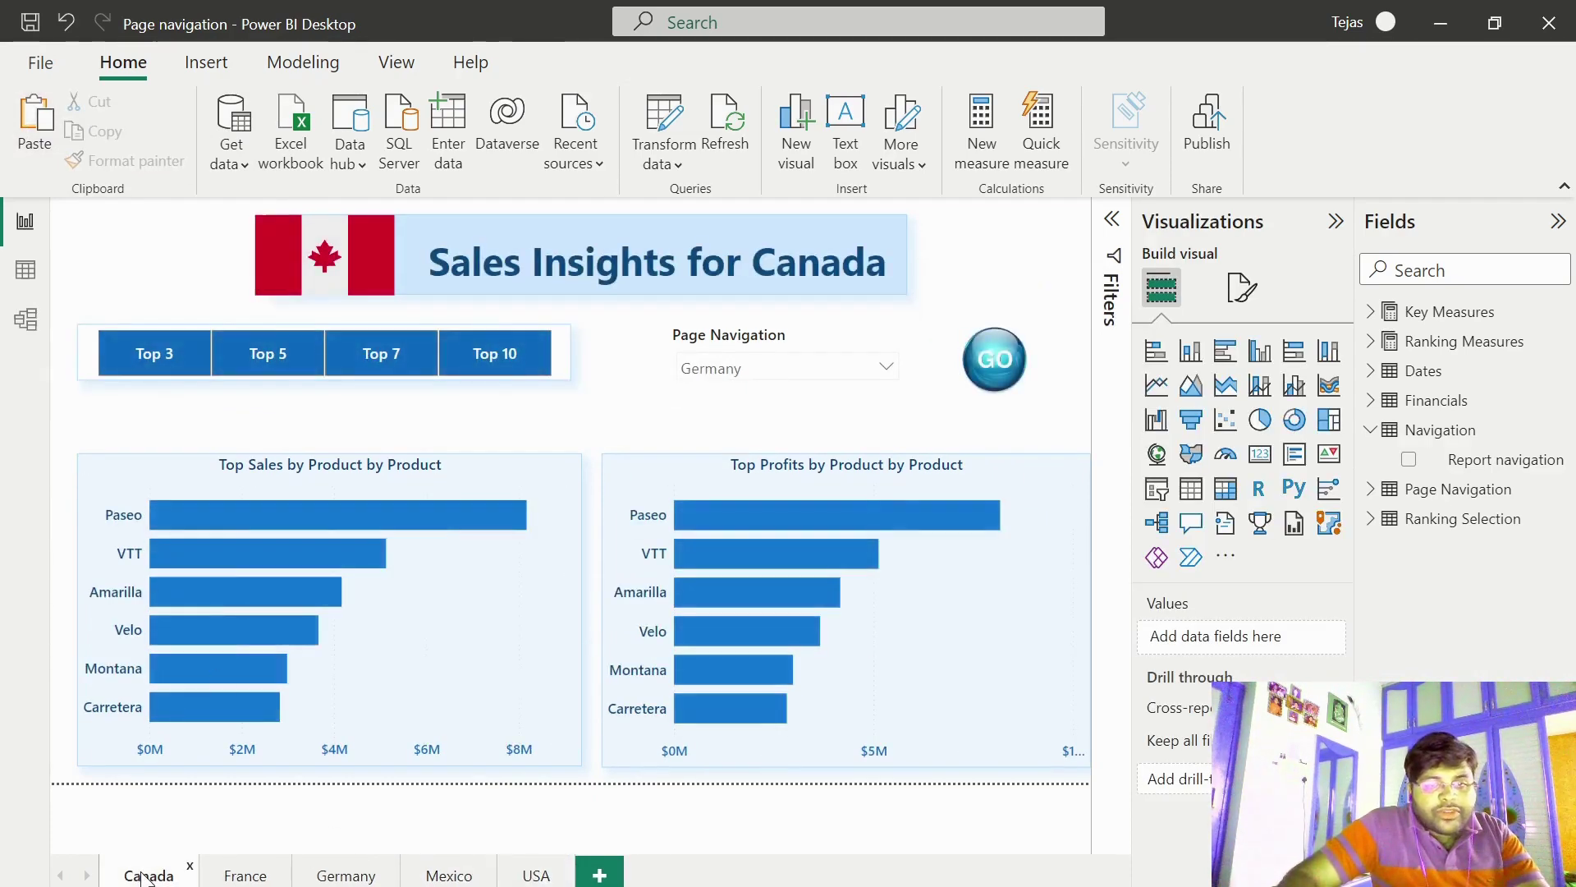
left_click(894, 380)
left_click(736, 431)
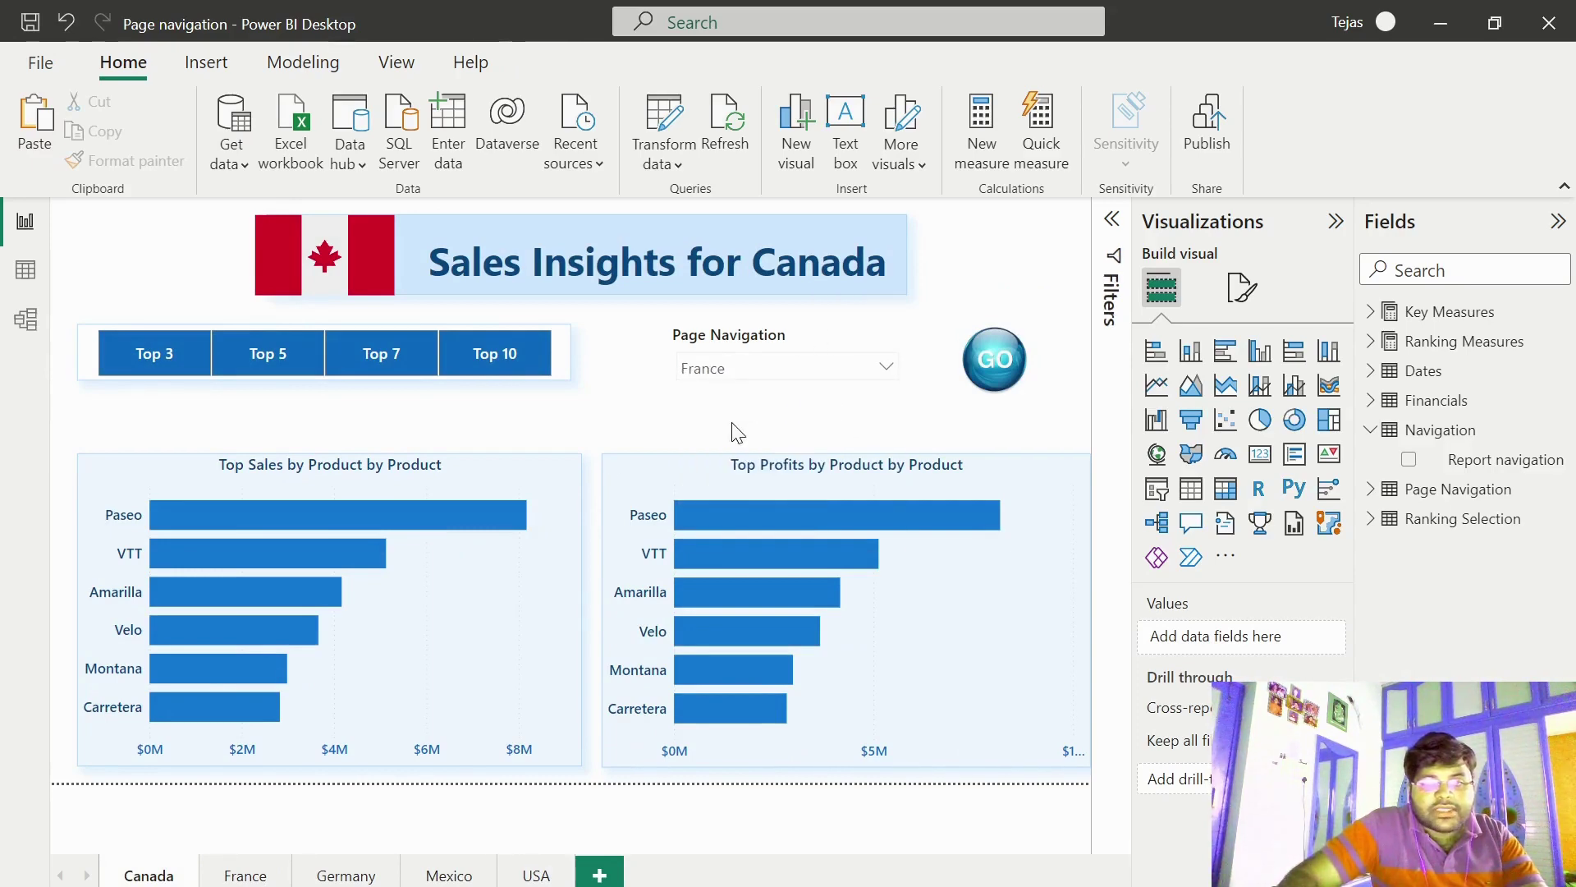
left_click(1014, 380, "ctrl")
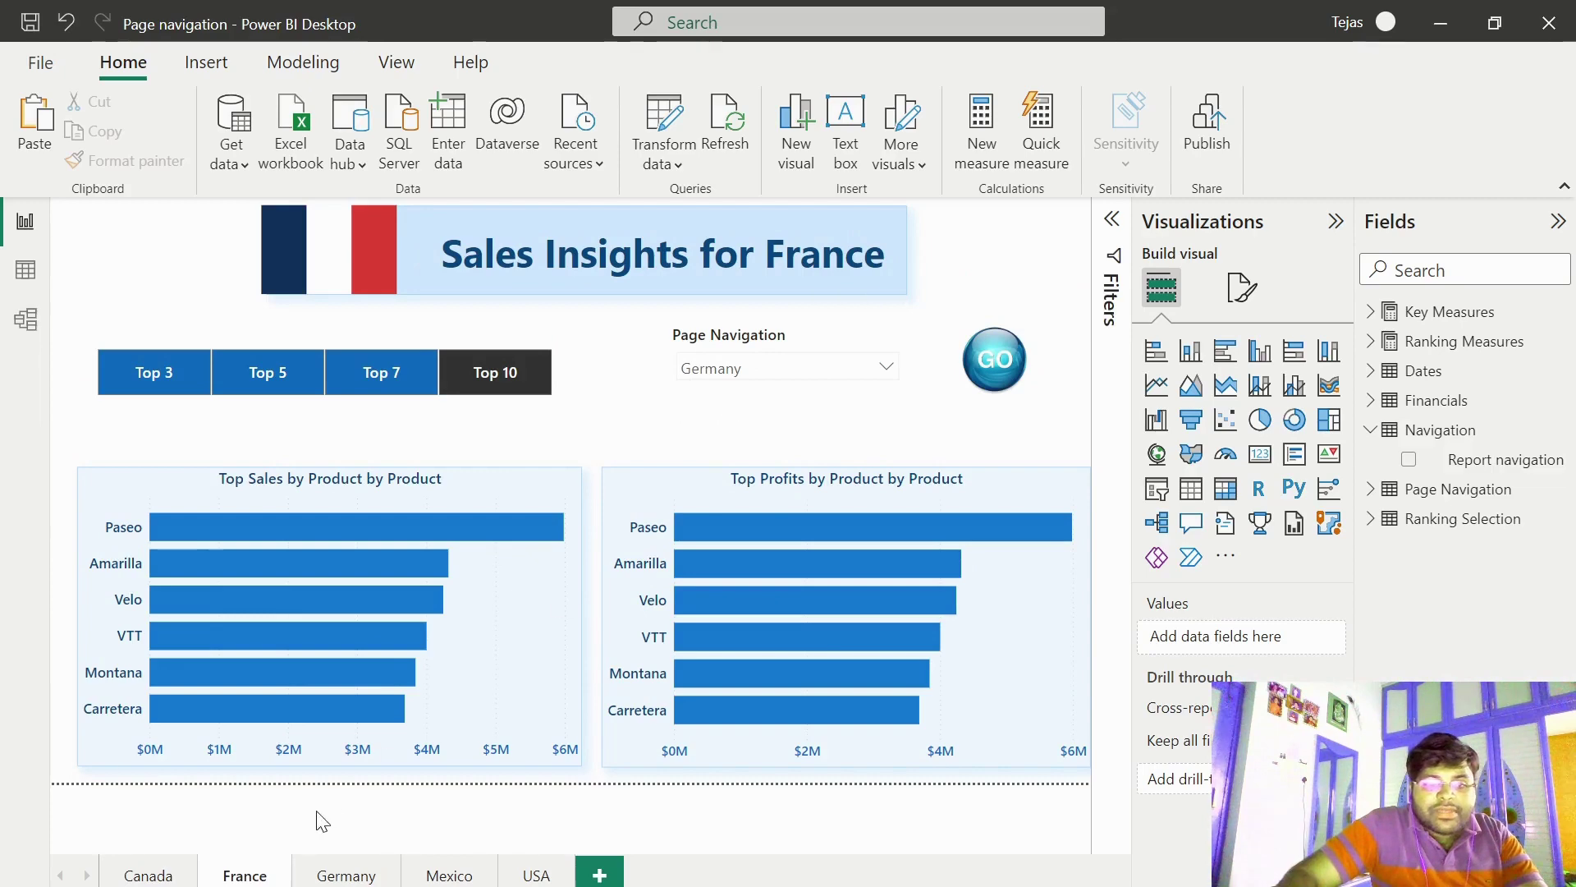
- On the France page, choose Mexico and follow GO to the Mexico page
left_click(1006, 363)
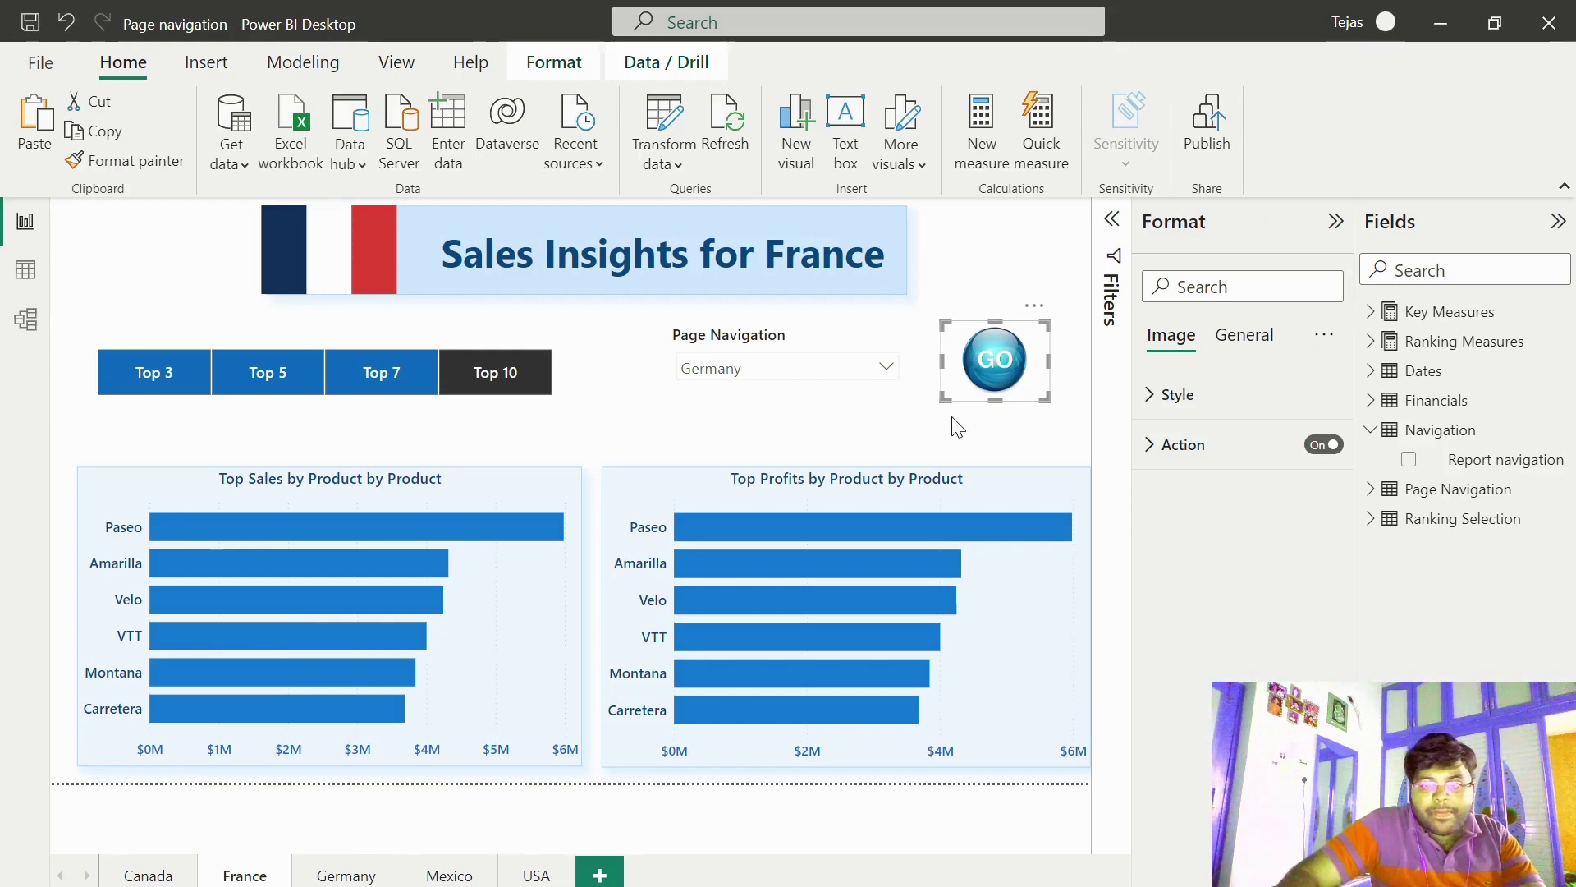
left_click(764, 344)
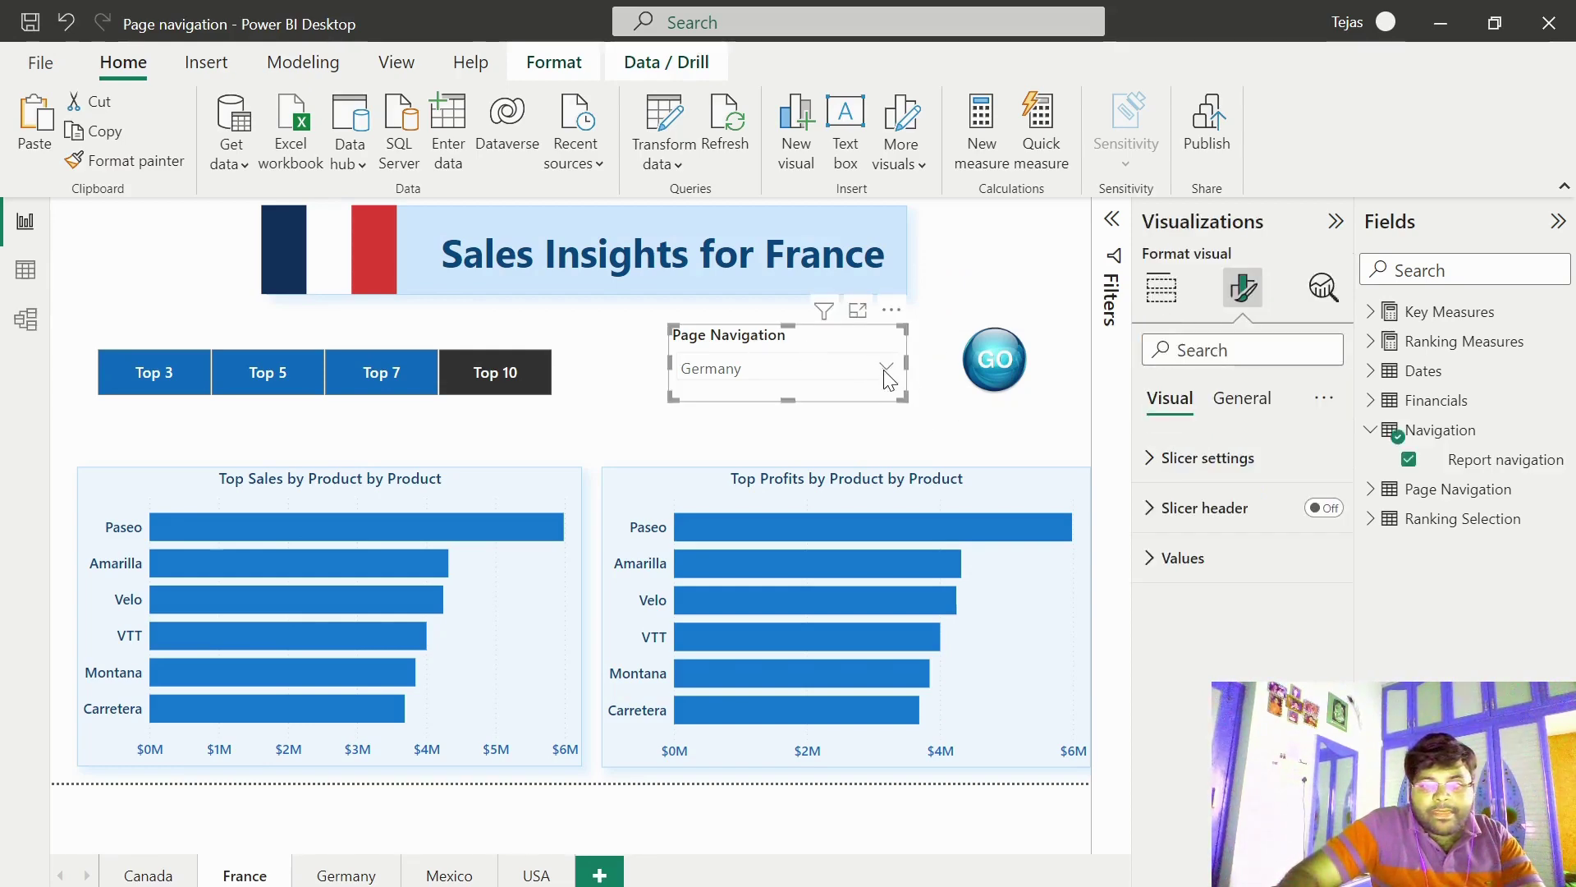
left_click(885, 371)
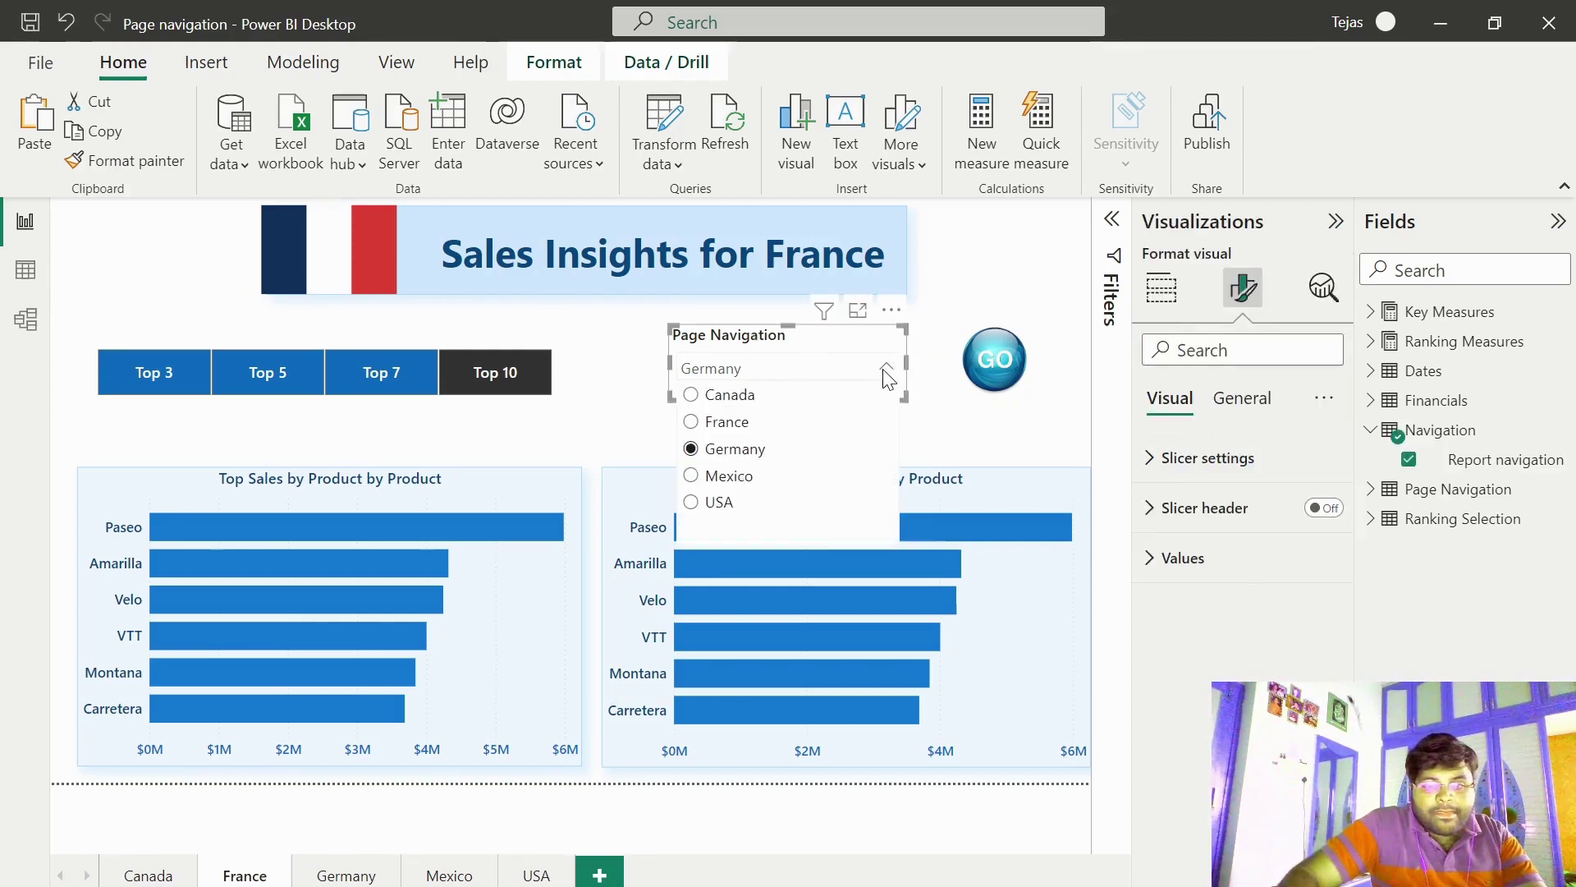
left_click(732, 480)
left_click(978, 384)
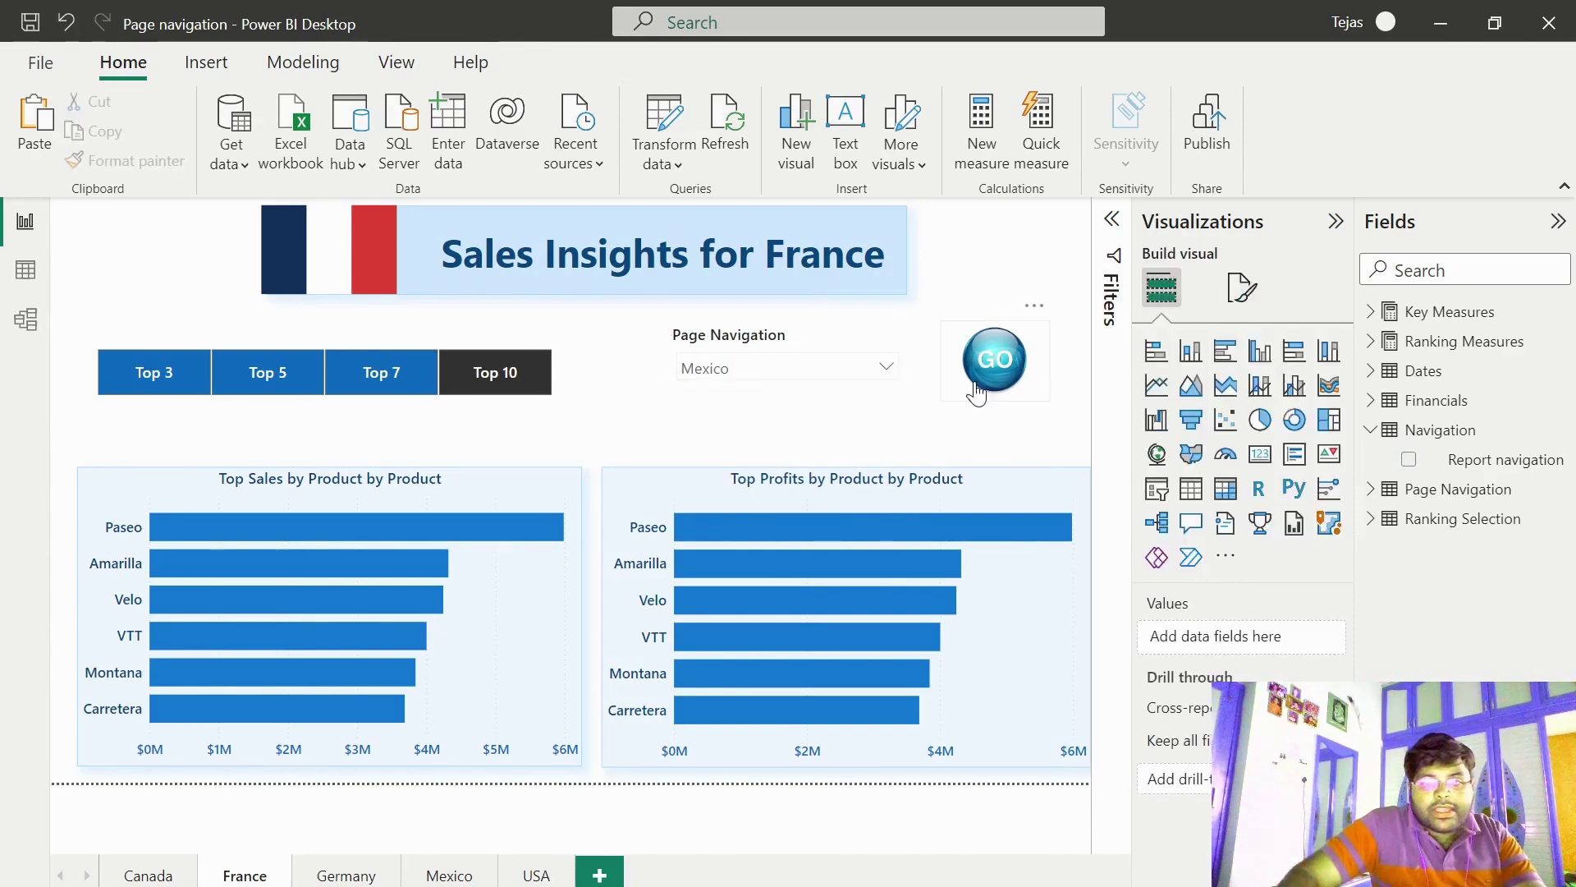
left_click(1002, 365, "ctrl")
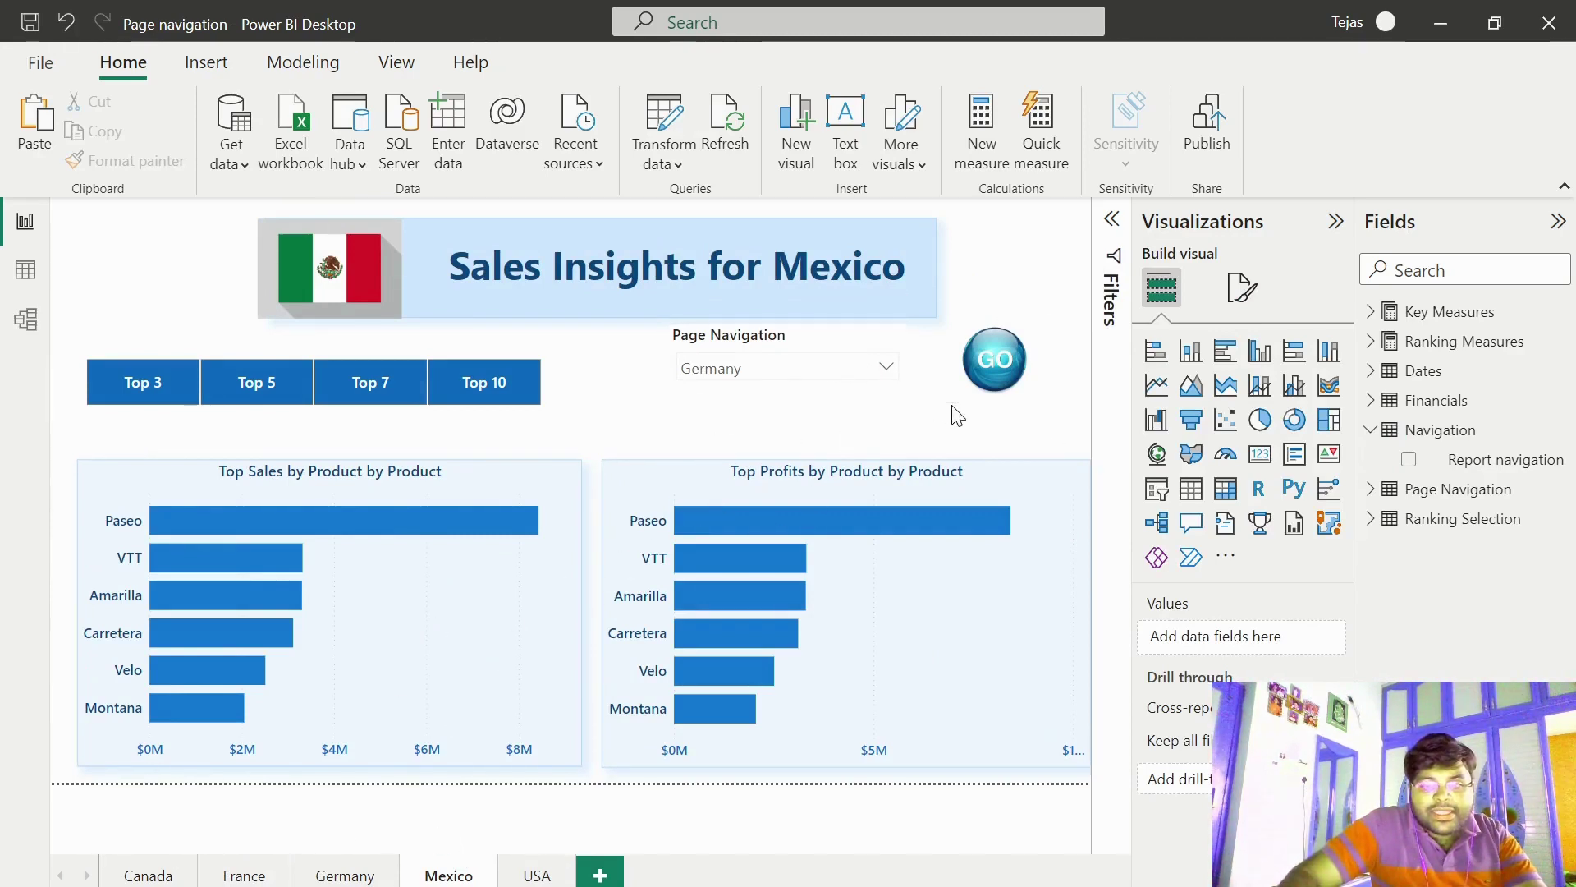
- Follow GO to the Germany page, then choose USA and jump to the USA page
left_click(999, 373, "ctrl")
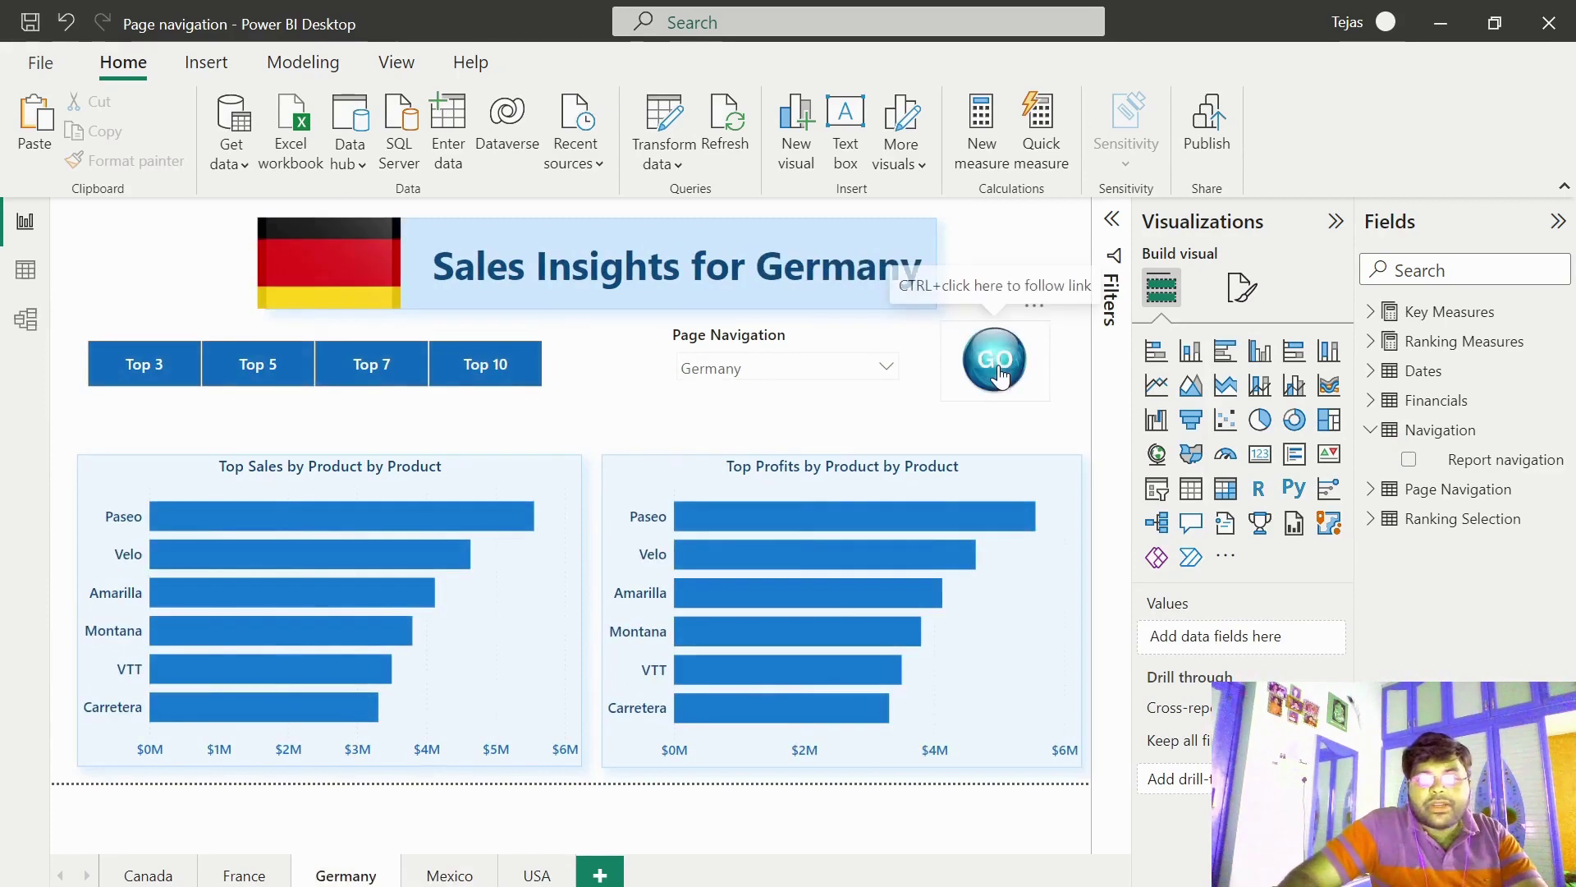
left_click(886, 369)
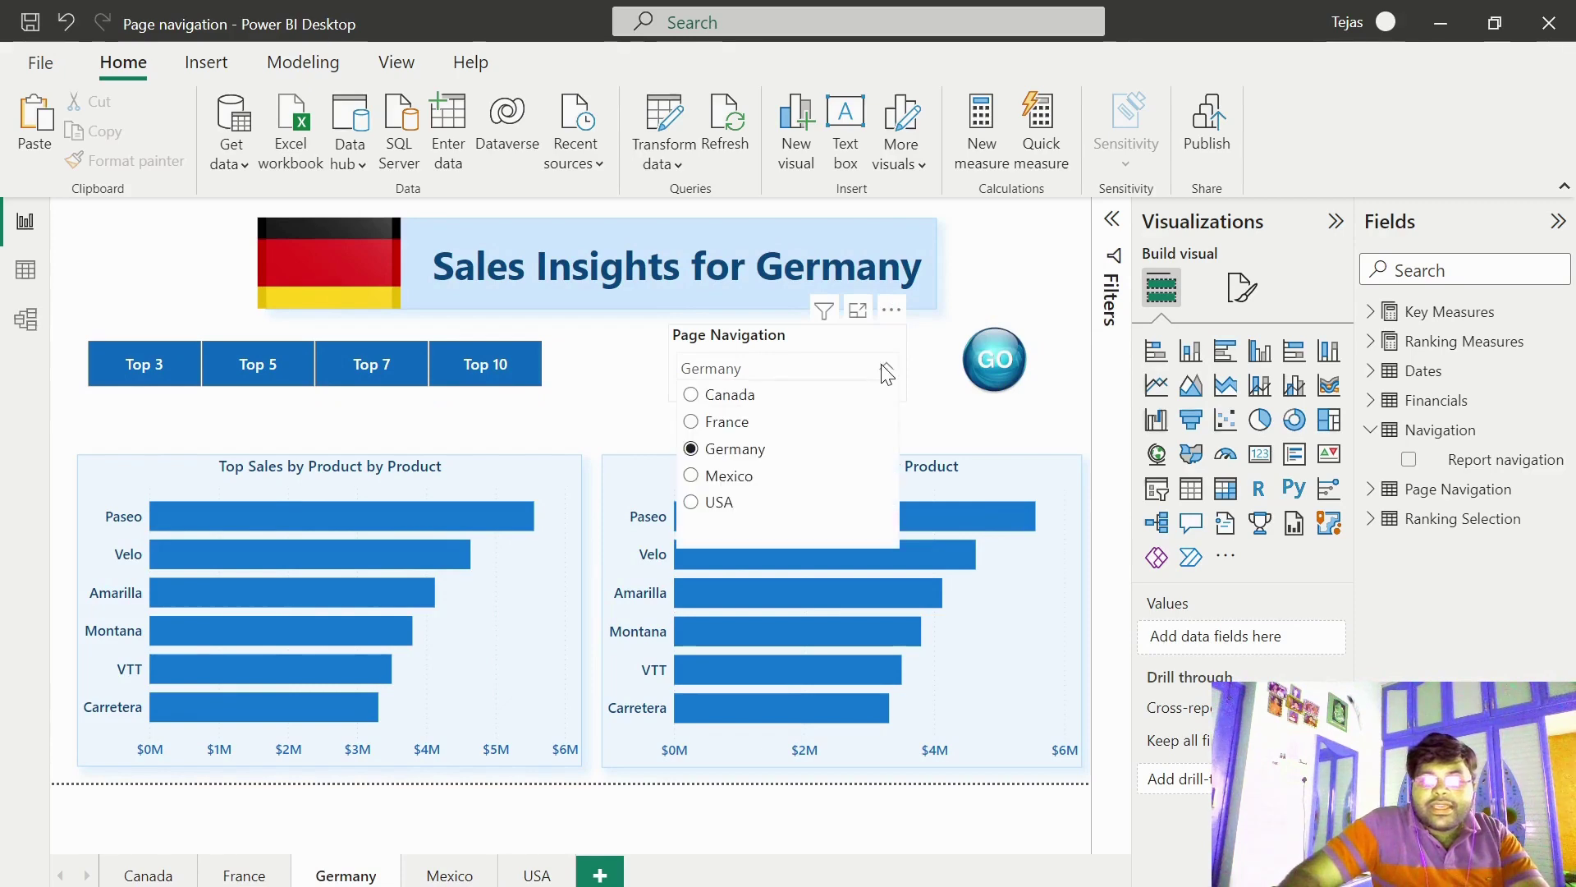
left_click(714, 503)
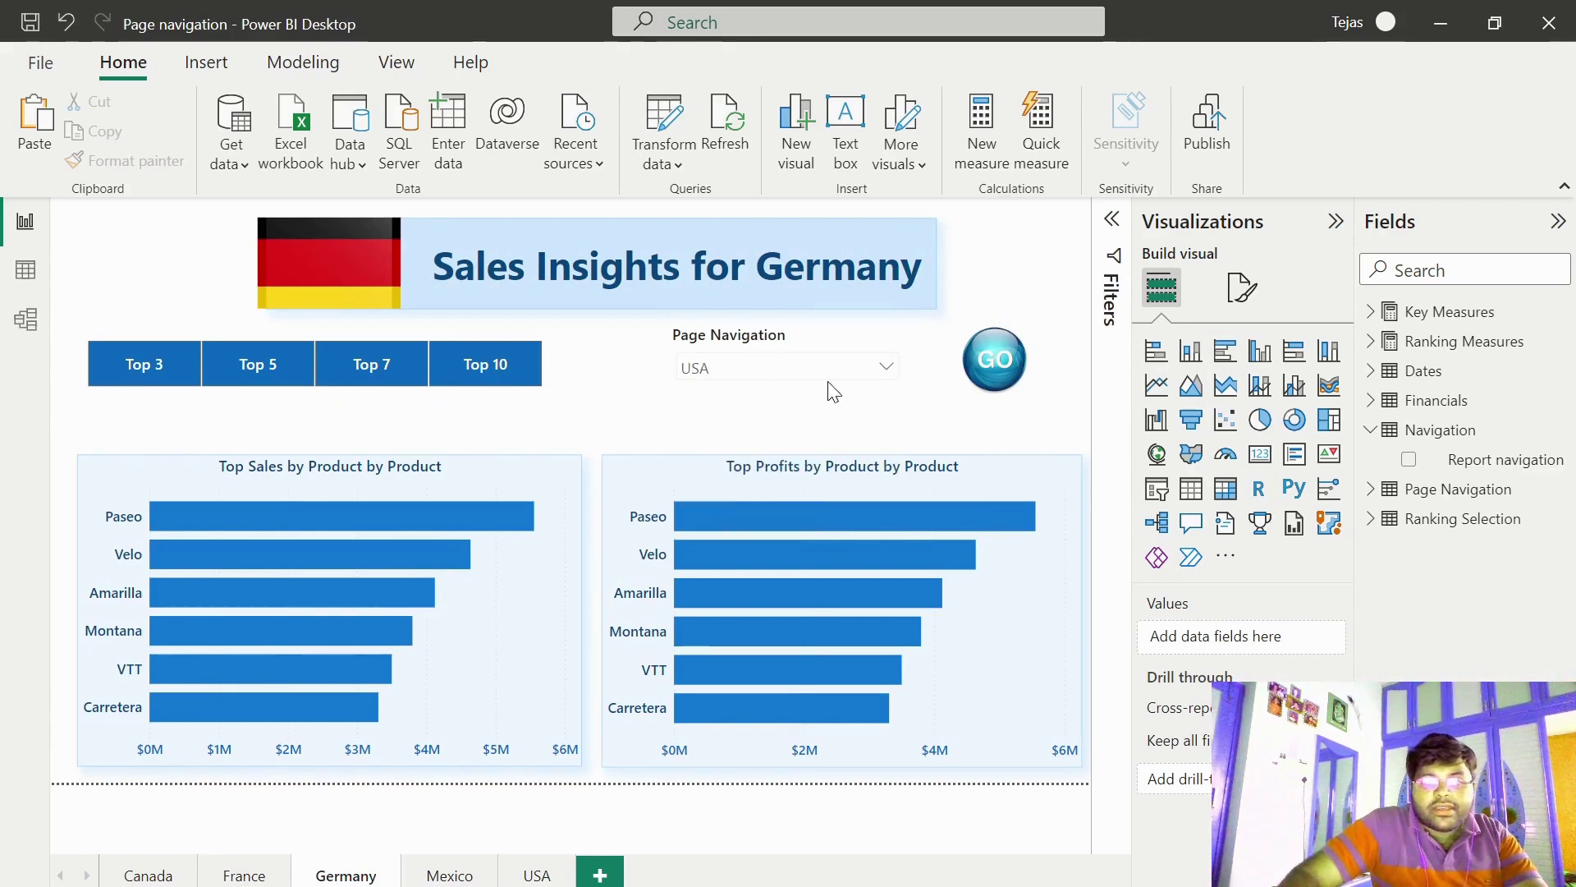
left_click(1008, 378, "ctrl")
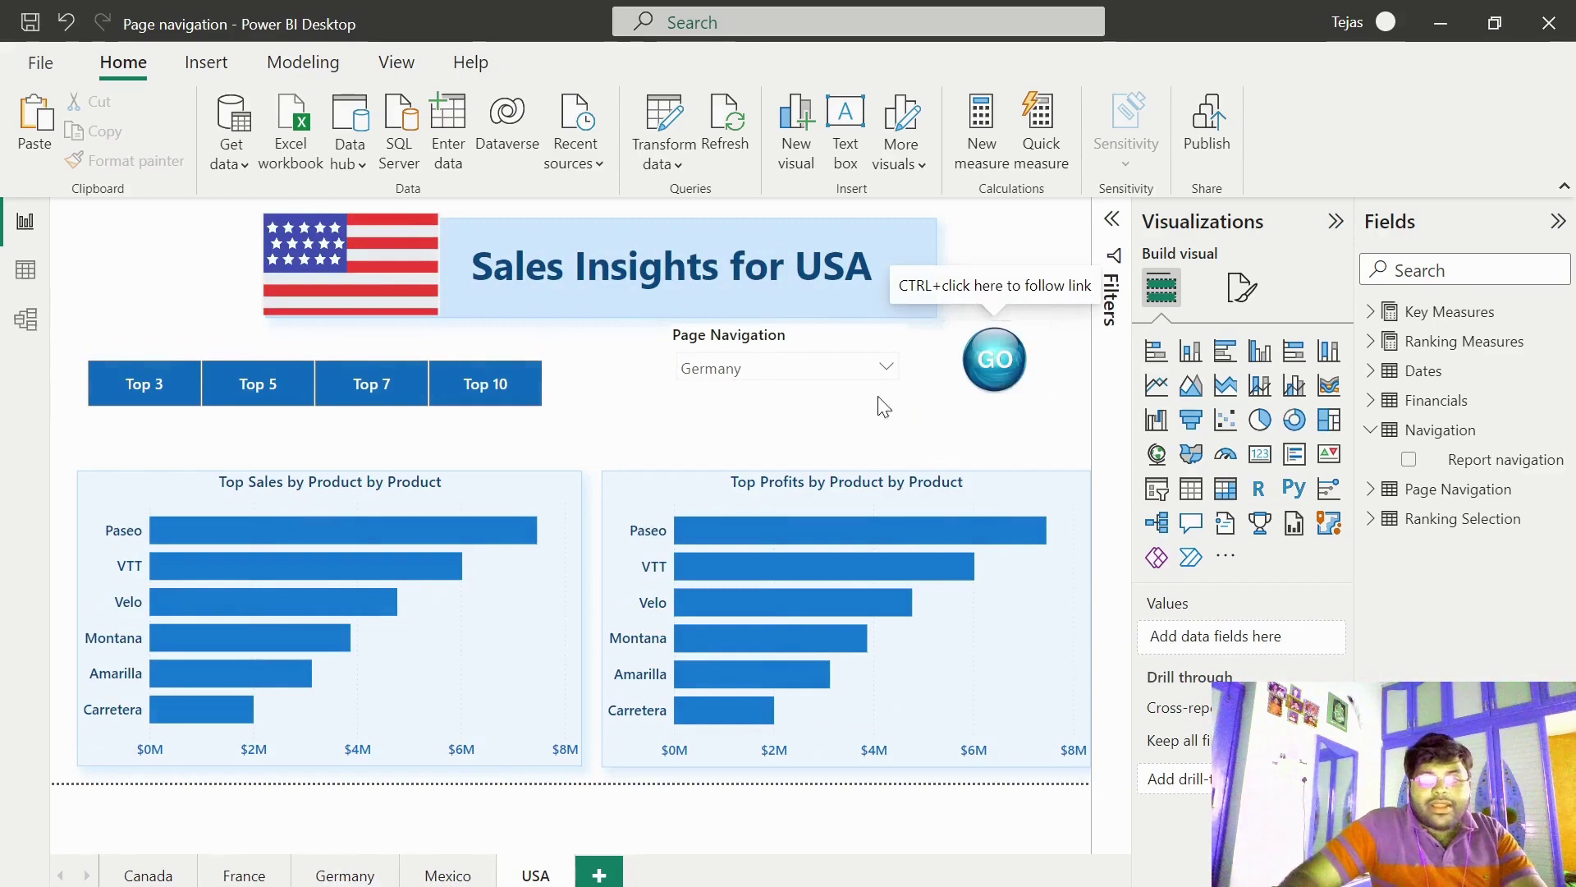